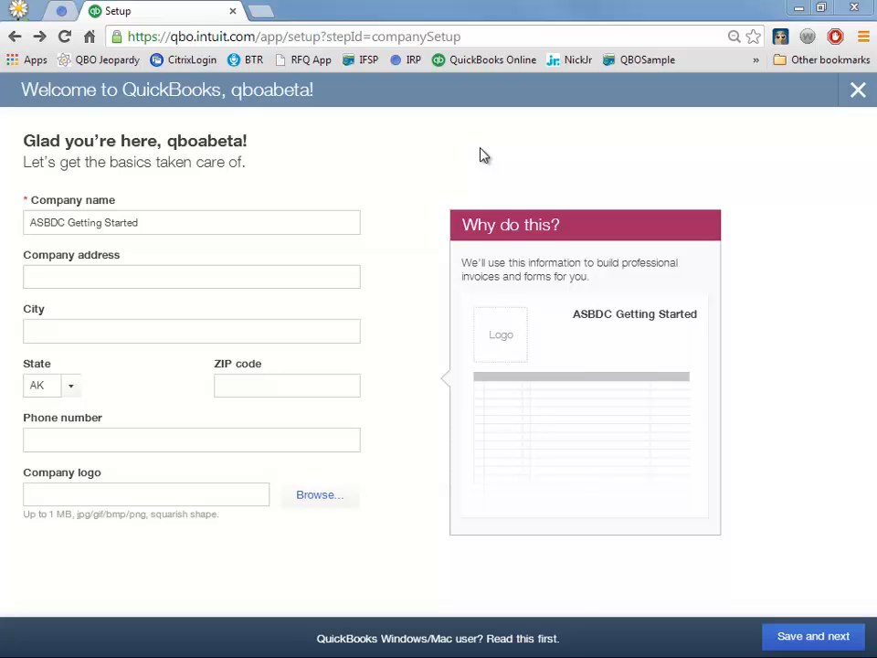
# - Enter White Lake, MI, 48383 as the company's city, state and ZIP, then save and continue
pyautogui.click(154, 282)
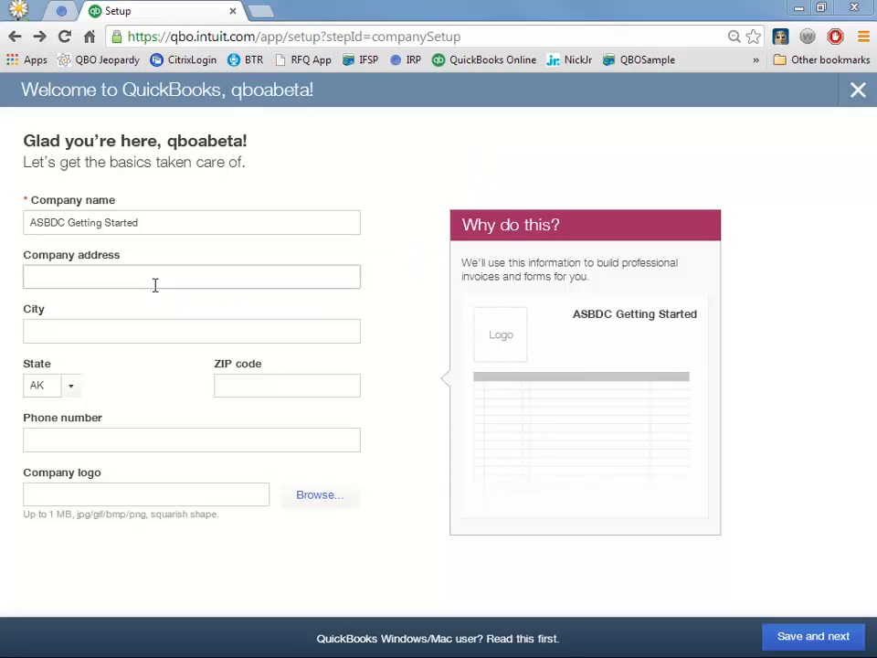
pyautogui.click(145, 337)
pyautogui.write('W')
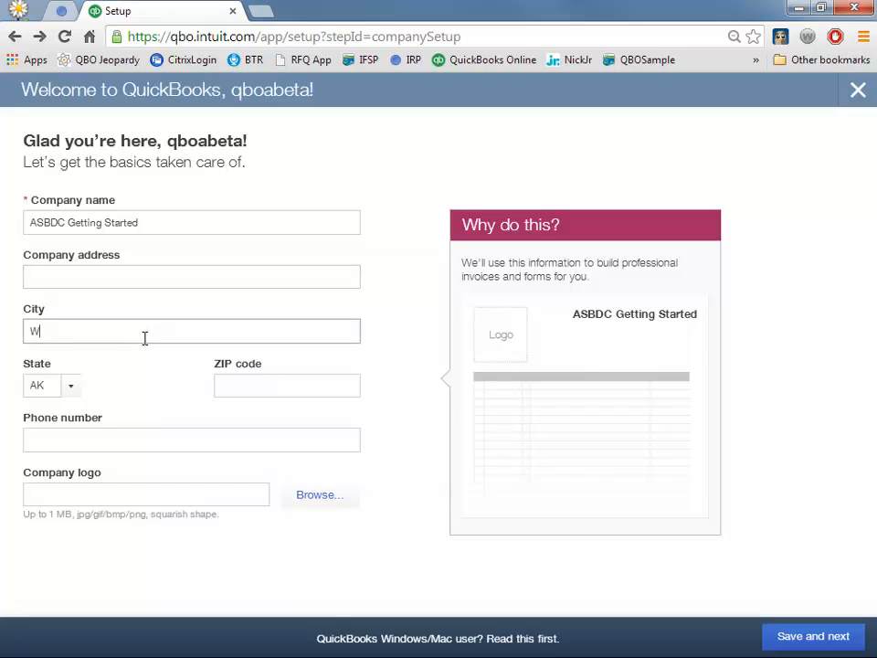
pyautogui.write('hite Lake')
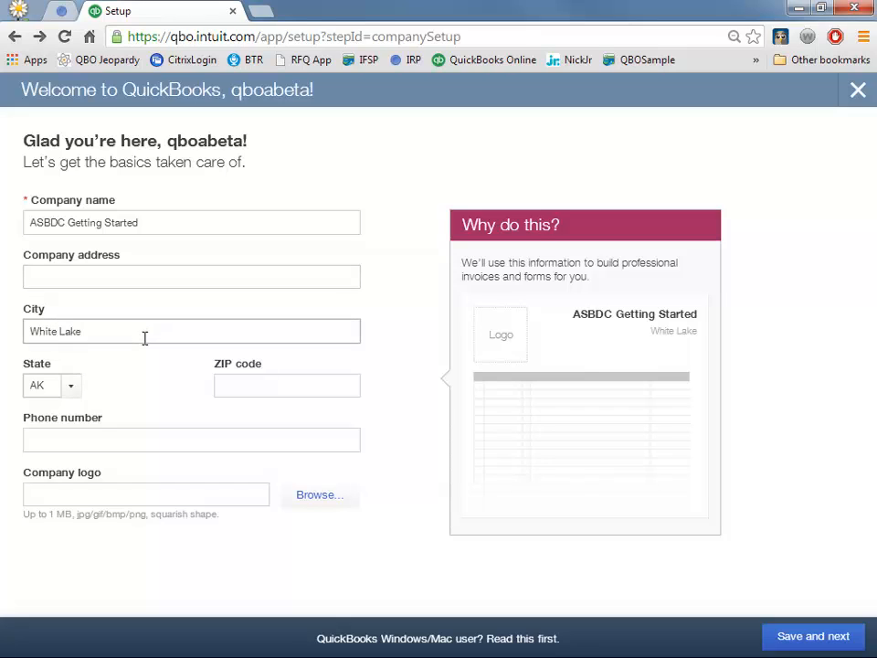
pyautogui.press('Tab')
pyautogui.write('memi')
pyautogui.press('Tab')
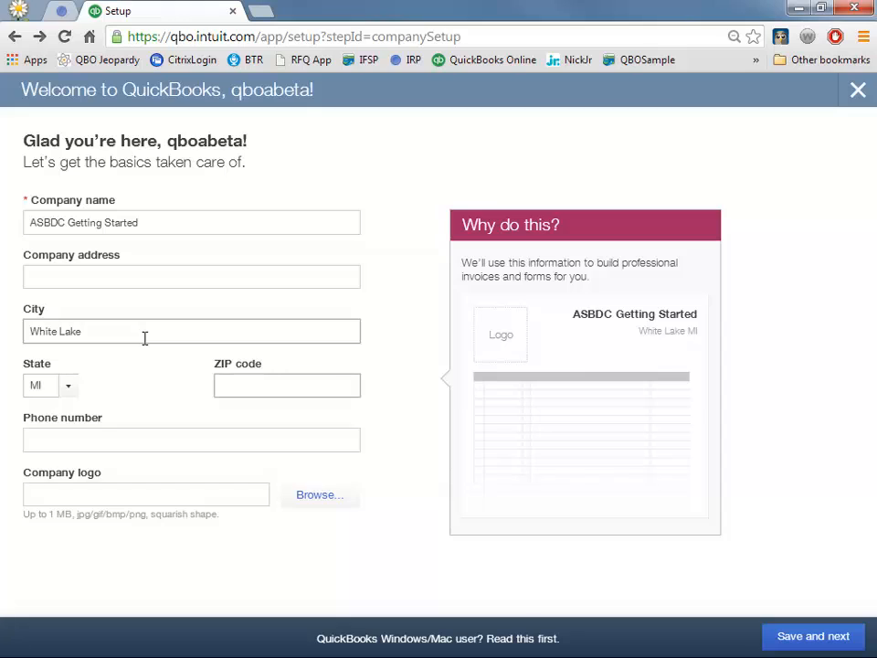
pyautogui.write('48383')
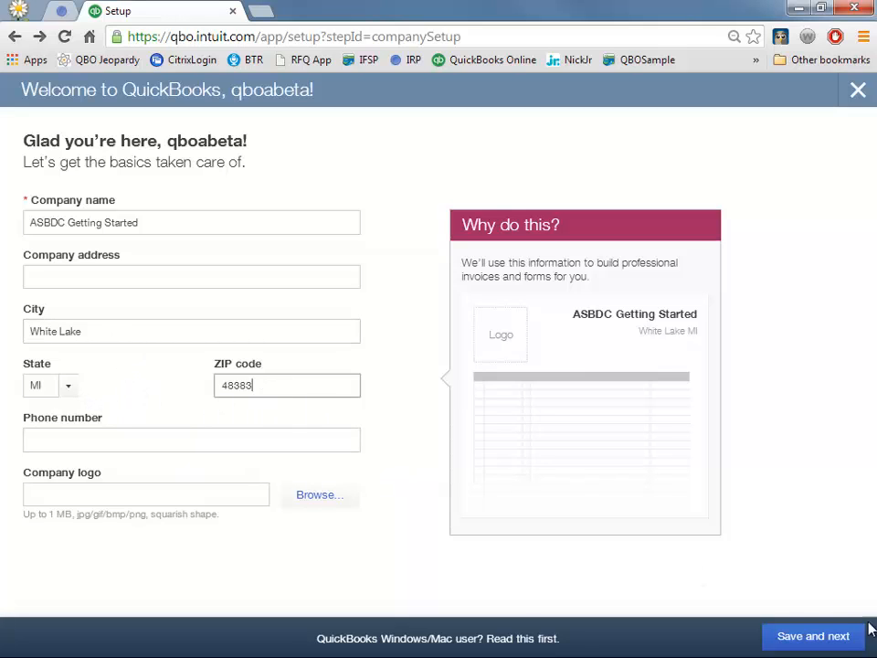
pyautogui.click(833, 642)
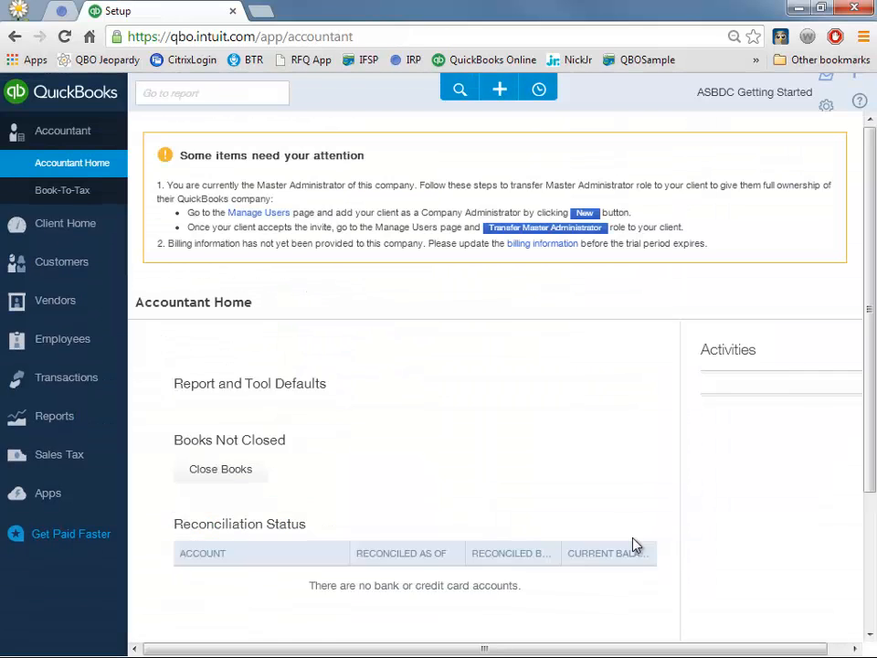
# - Open the Personalize QuickBooks step from the Accountant Home Activities panel
pyautogui.scroll(-1, 611, 407)
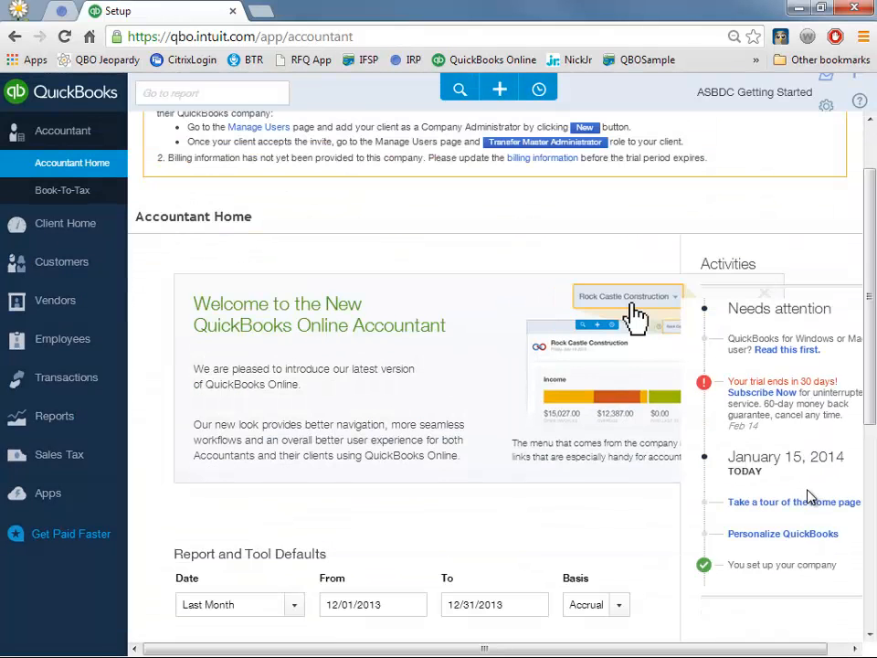
pyautogui.click(778, 534)
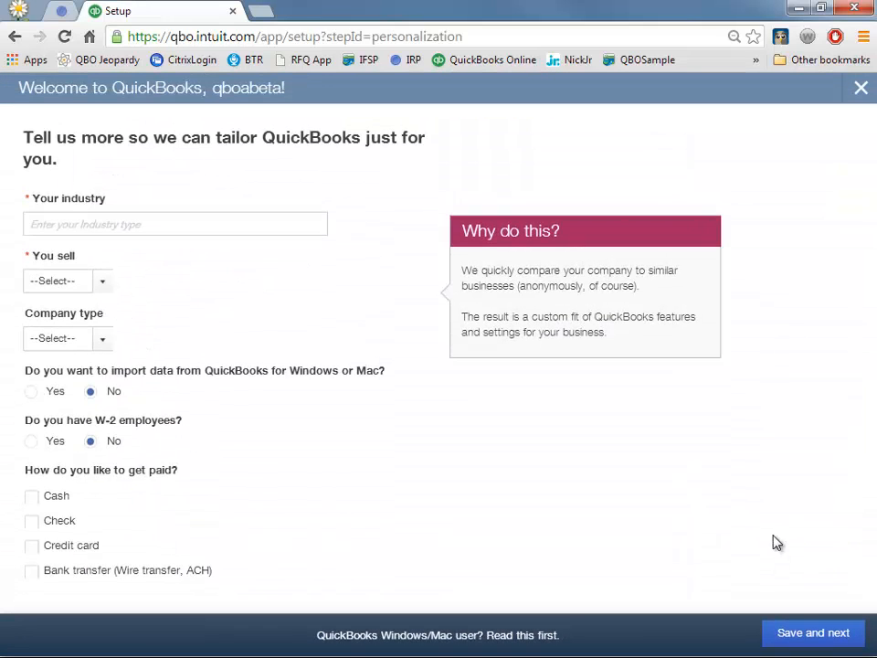
# - Set the industry to Accounting or Bookkeeping, selling Products and services, as an S Corp
pyautogui.click(235, 225)
pyautogui.write('Accounting or Bookkeeping')
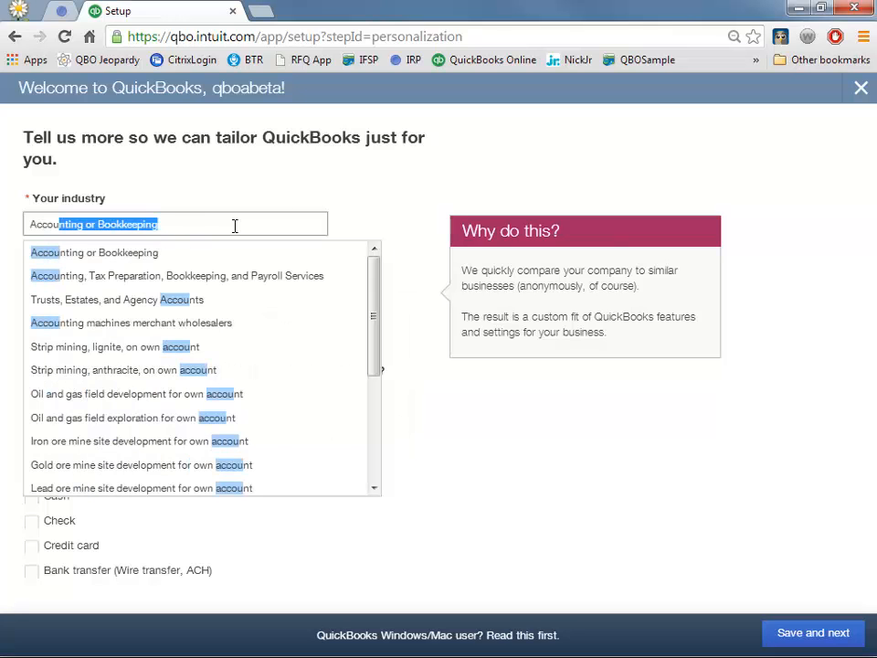
pyautogui.click(199, 255)
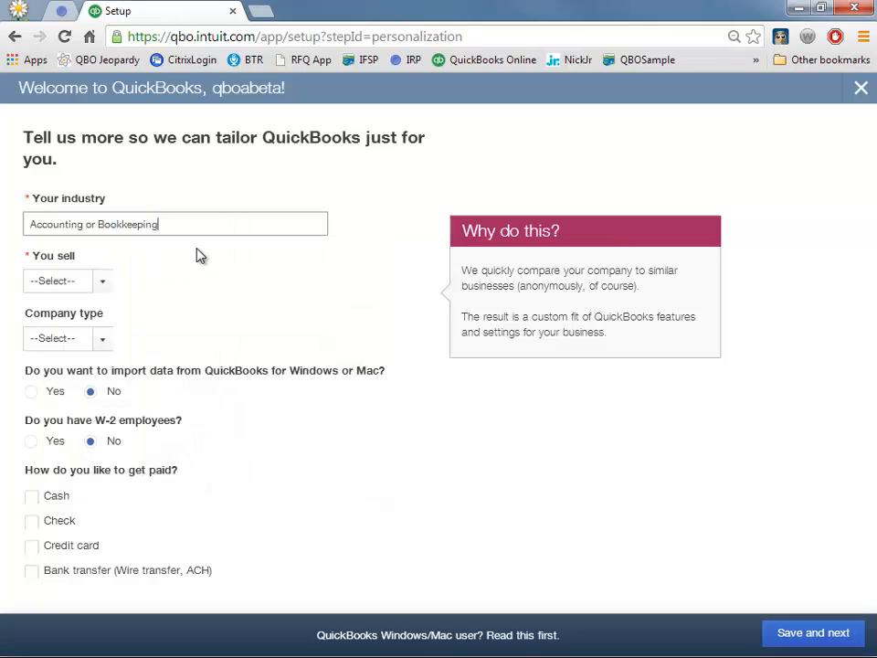
pyautogui.click(102, 282)
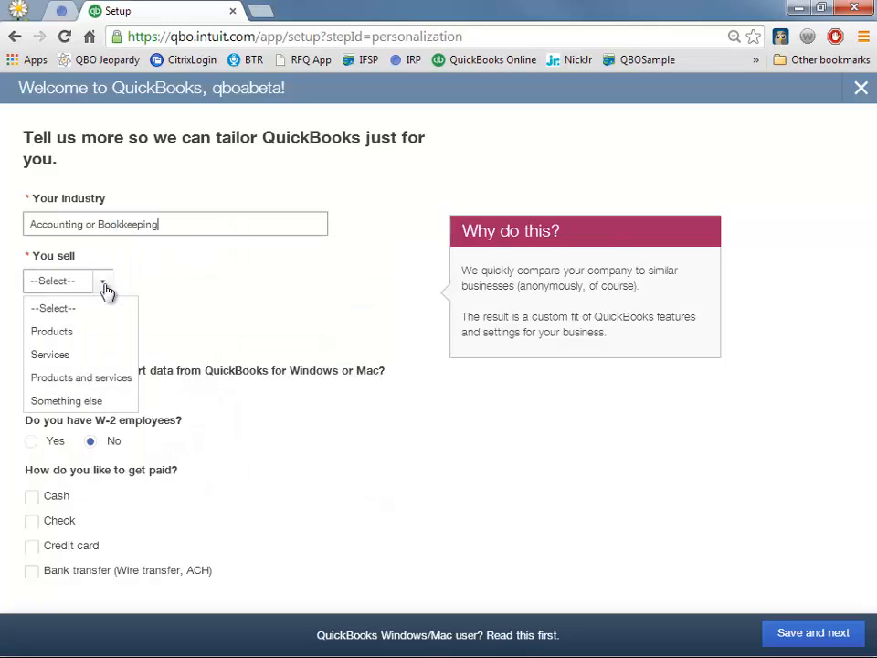
pyautogui.click(88, 377)
pyautogui.click(97, 345)
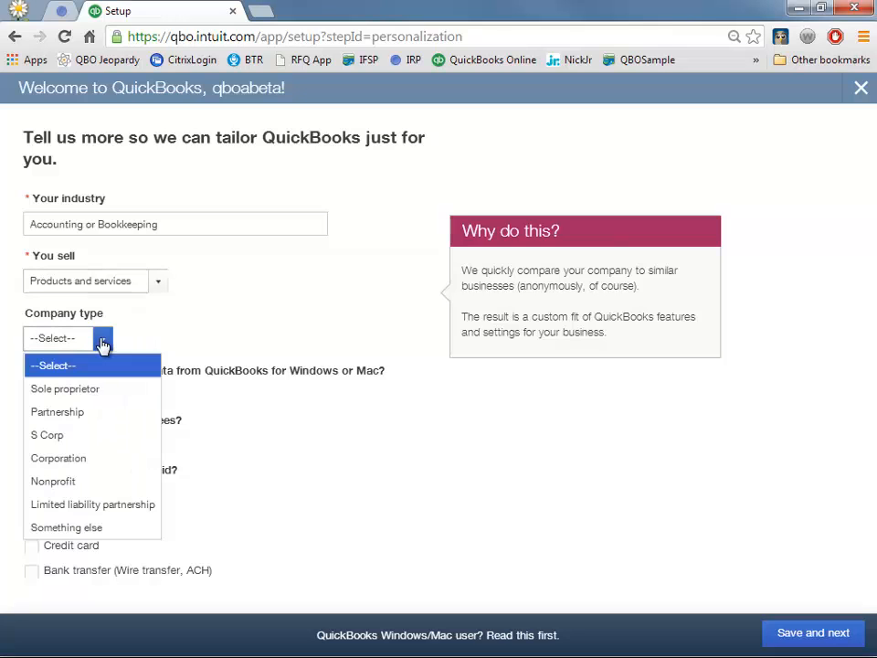
pyautogui.click(104, 435)
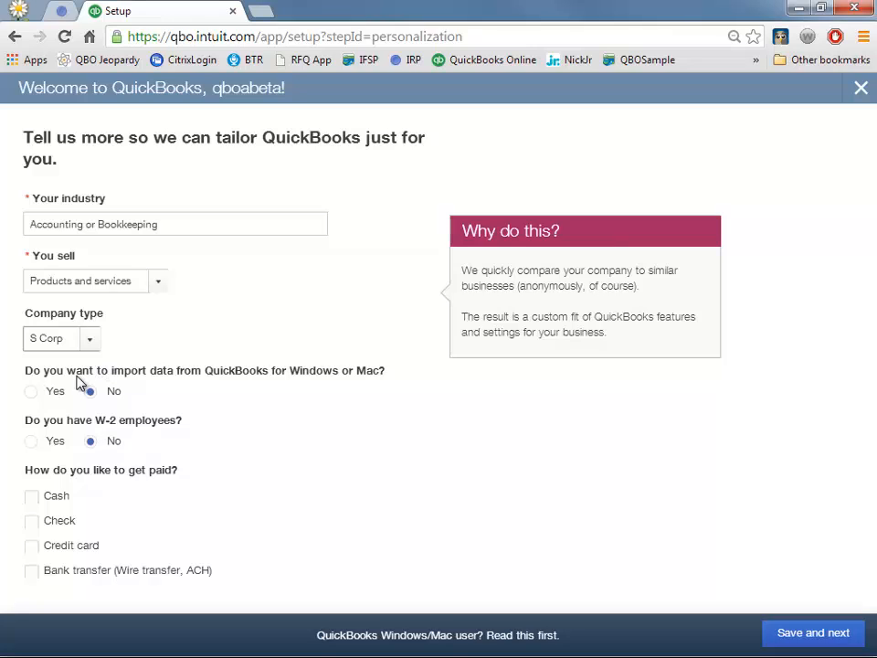
# - Leave the import answer at No, add Cash and Check as payment methods, and save
pyautogui.click(31, 392)
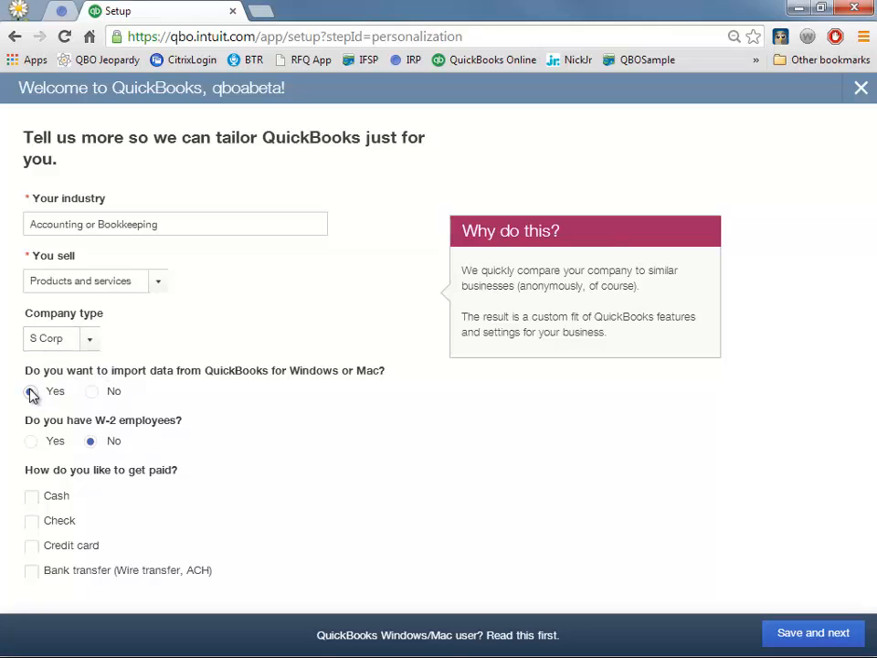
pyautogui.click(89, 393)
pyautogui.click(32, 496)
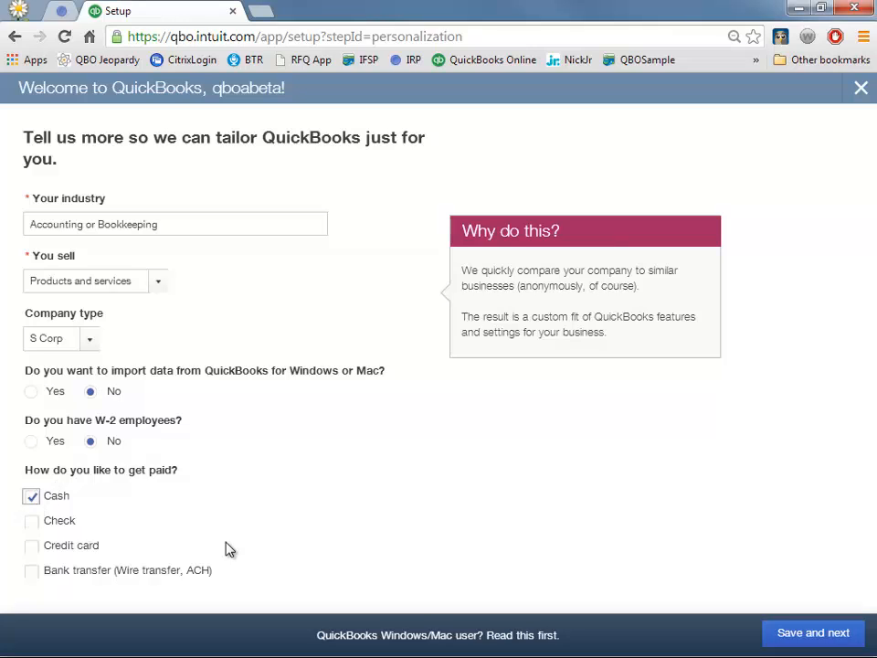
pyautogui.click(33, 522)
pyautogui.click(812, 639)
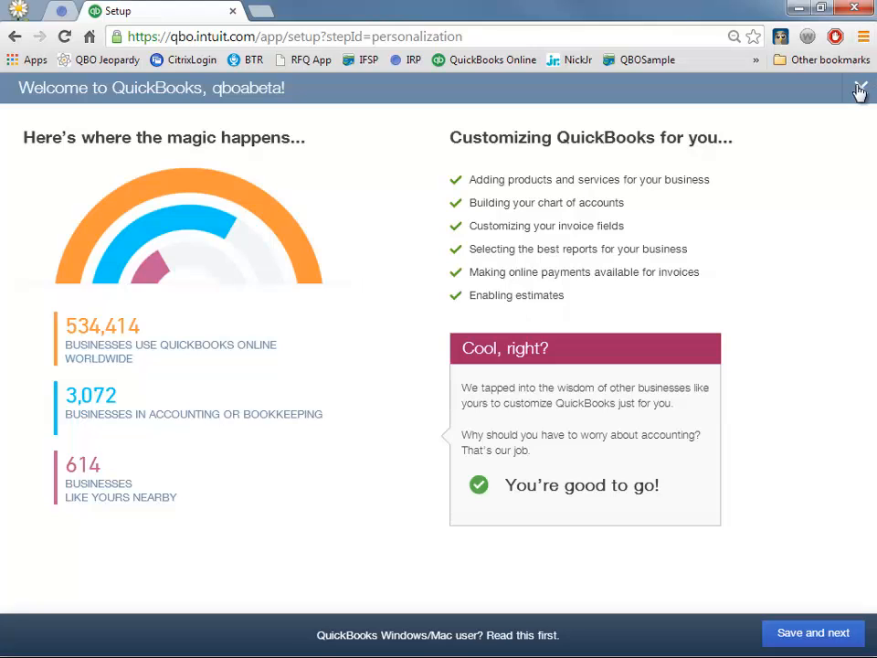
# - Confirm the finished customization summary to go back to Accountant Home
pyautogui.click(816, 636)
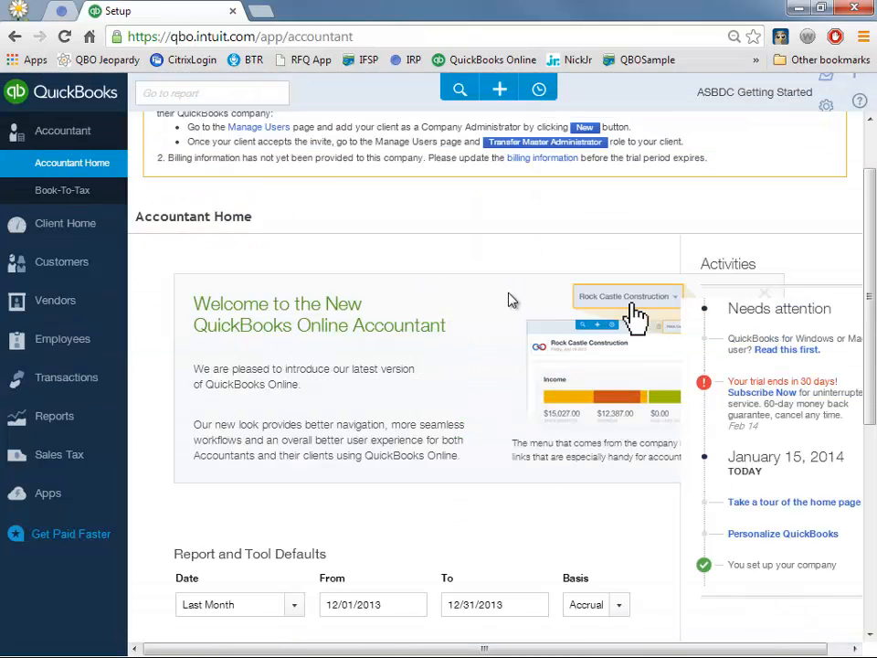
# - Switch to the Client Home dashboard for ASBDC Getting Started
pyautogui.scroll(1, 511, 301)
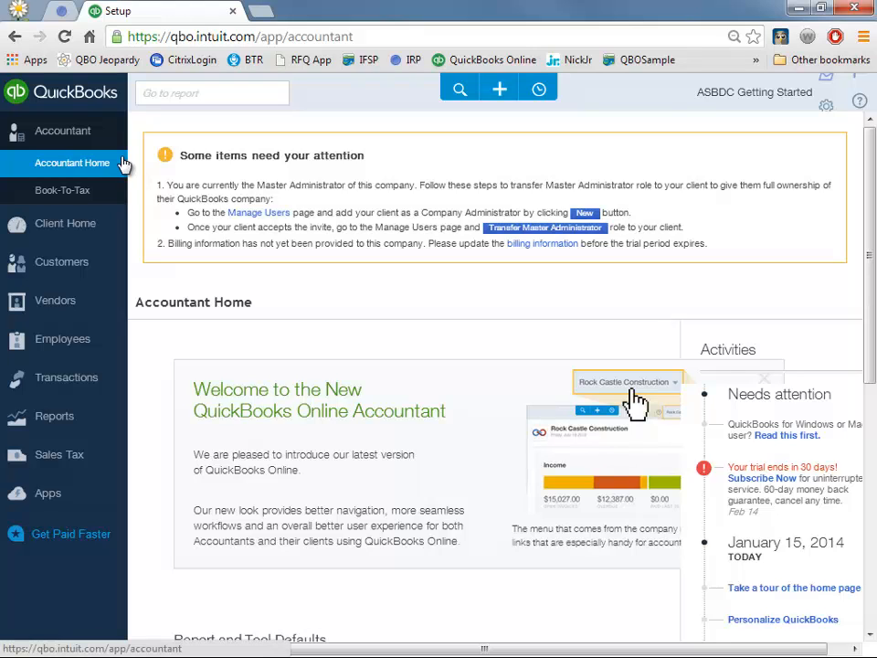
pyautogui.click(89, 226)
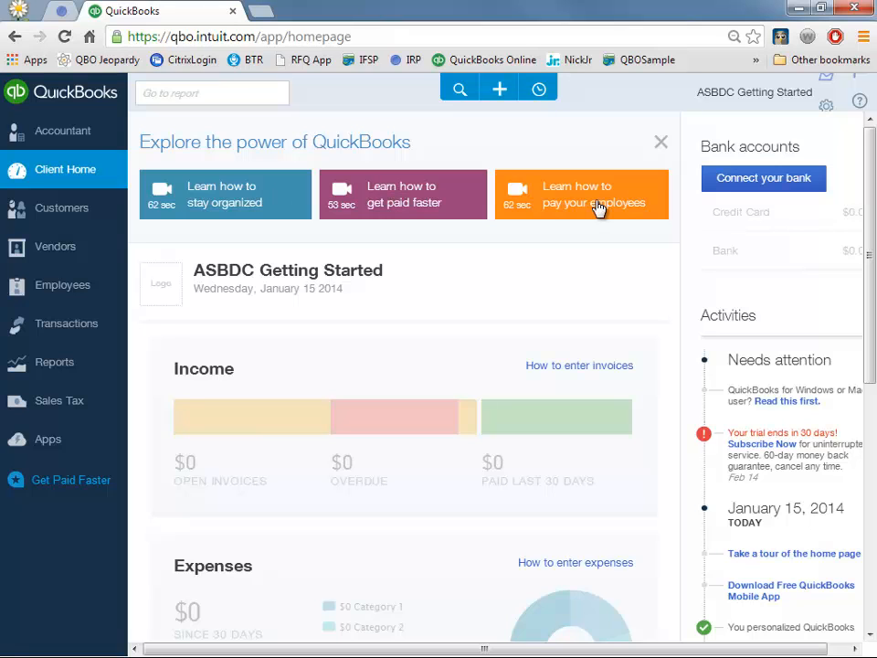
# - Dismiss the Explore the power of QuickBooks panel and start the 7-step home page tour
pyautogui.click(660, 143)
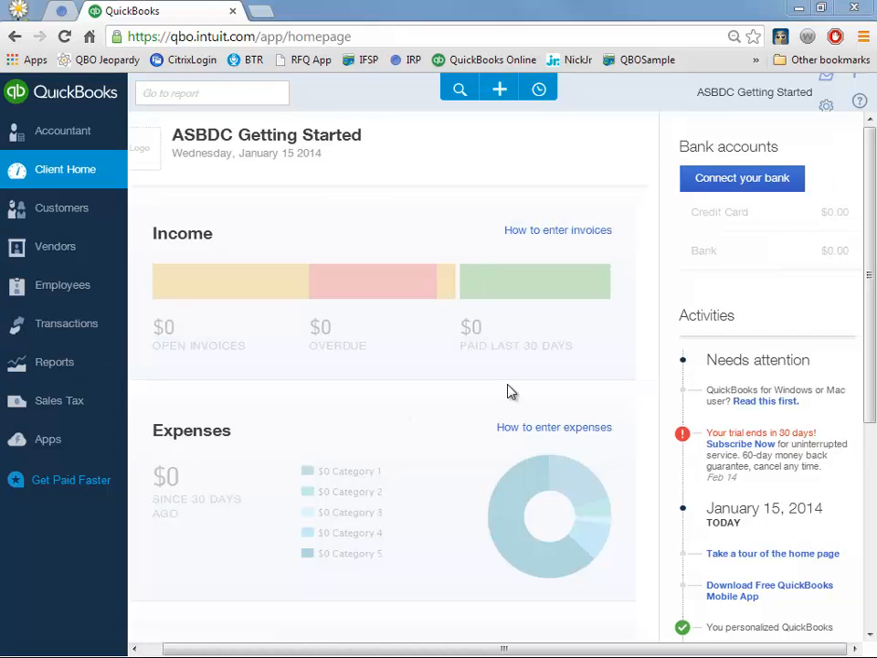
pyautogui.moveTo(872, 311); pyautogui.dragTo(873, 368)
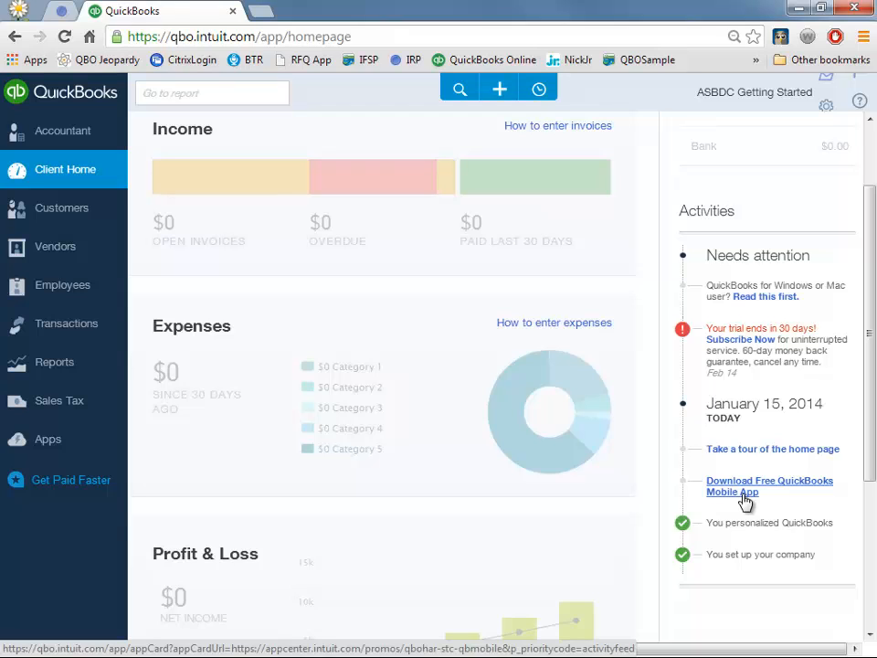
pyautogui.click(737, 451)
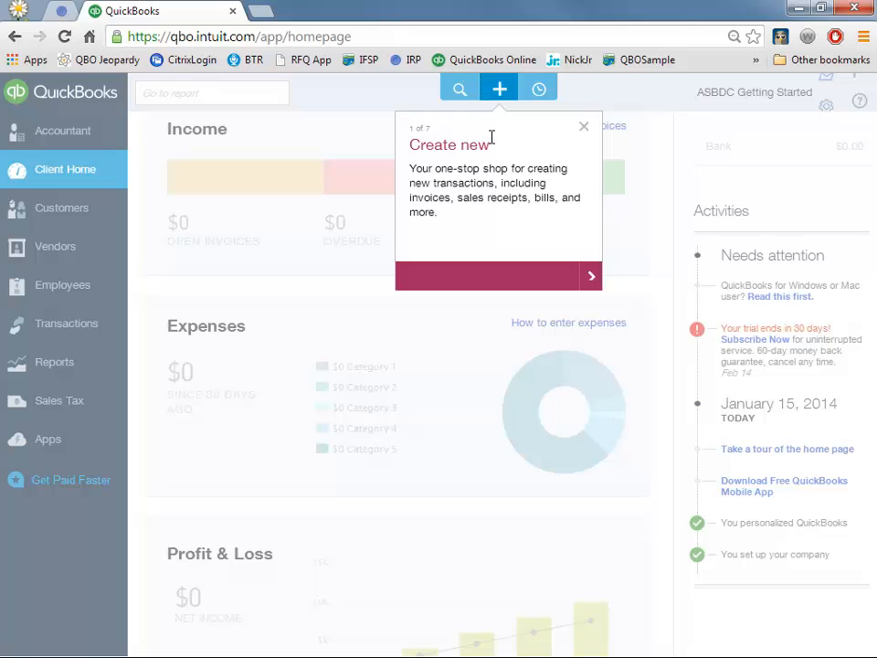
# - Advance the tour through Income, Expenses and Profit & Loss, then close it
pyautogui.click(591, 286)
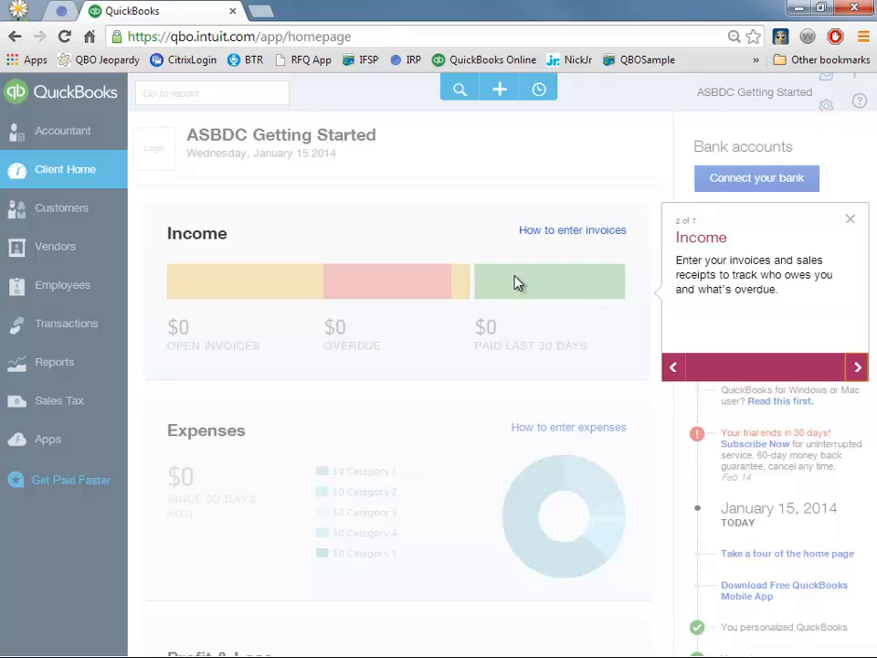
pyautogui.click(857, 368)
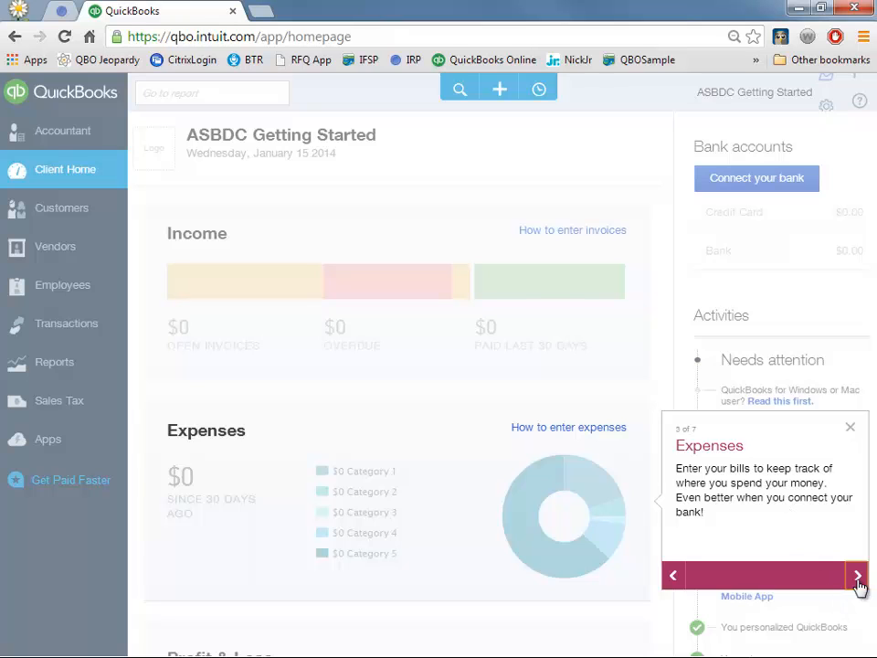
pyautogui.click(859, 526)
pyautogui.click(852, 470)
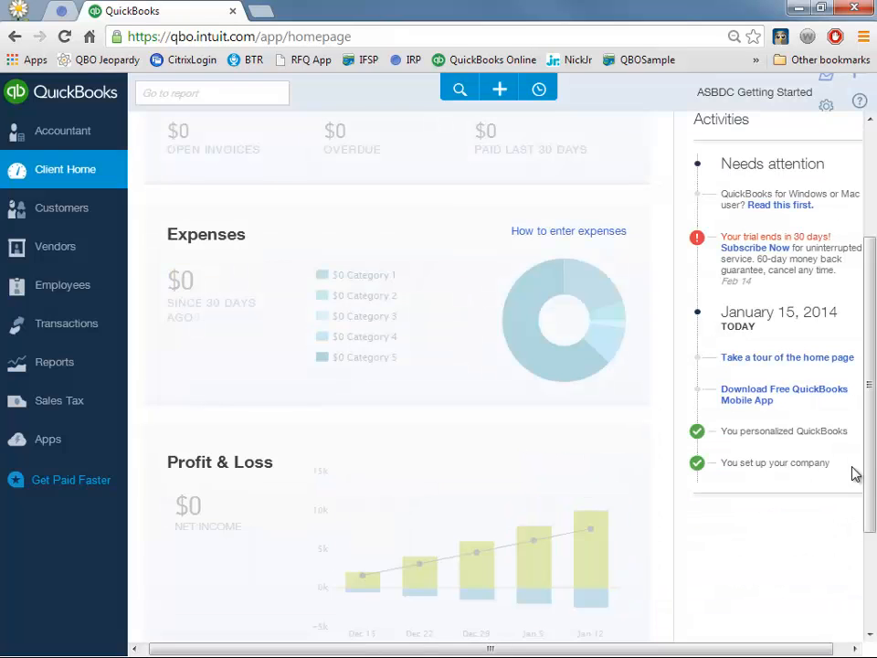
pyautogui.scroll(2, 872, 314)
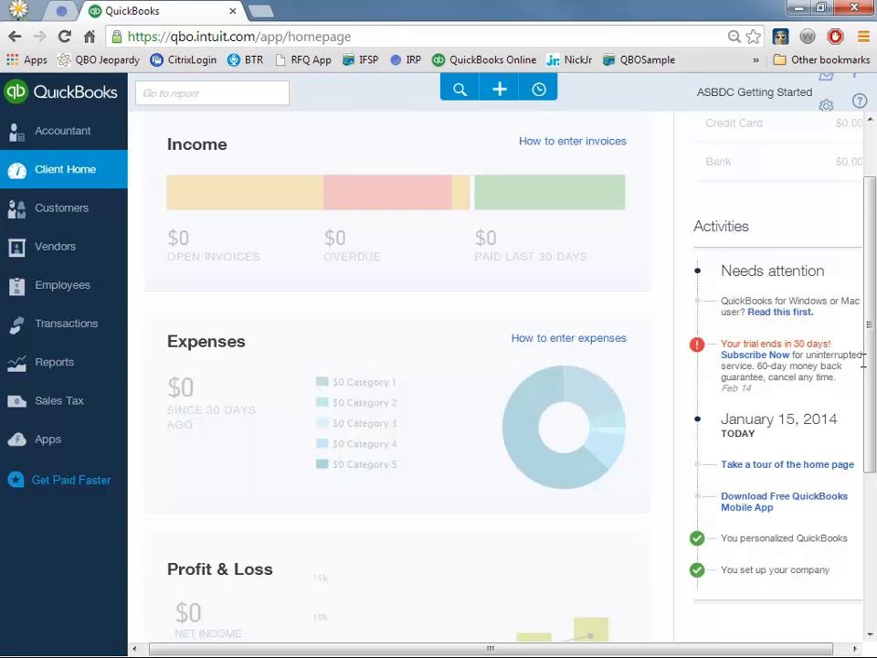
pyautogui.moveTo(855, 358); pyautogui.dragTo(870, 346)
pyautogui.click(849, 339)
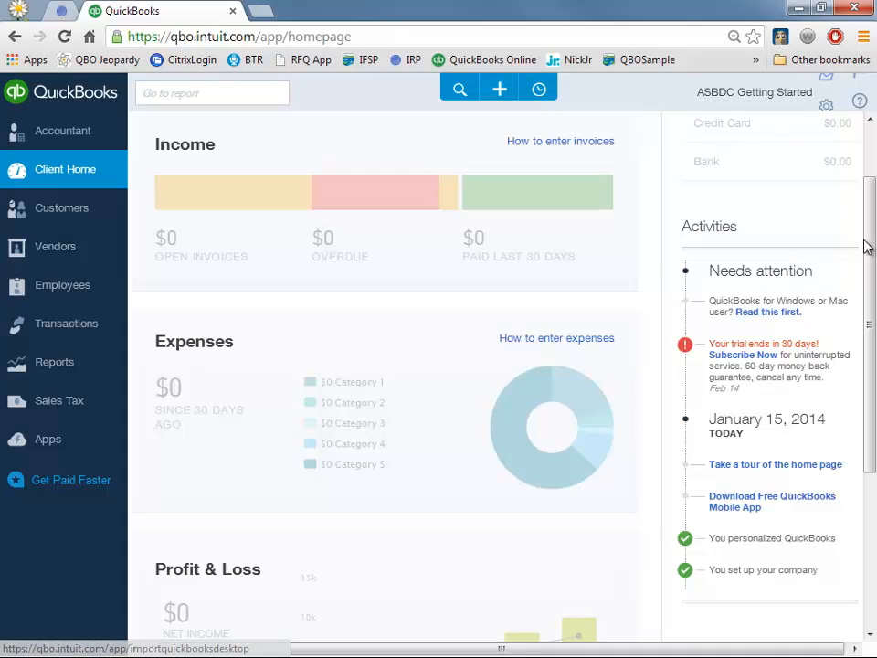
pyautogui.moveTo(869, 181); pyautogui.dragTo(872, 130)
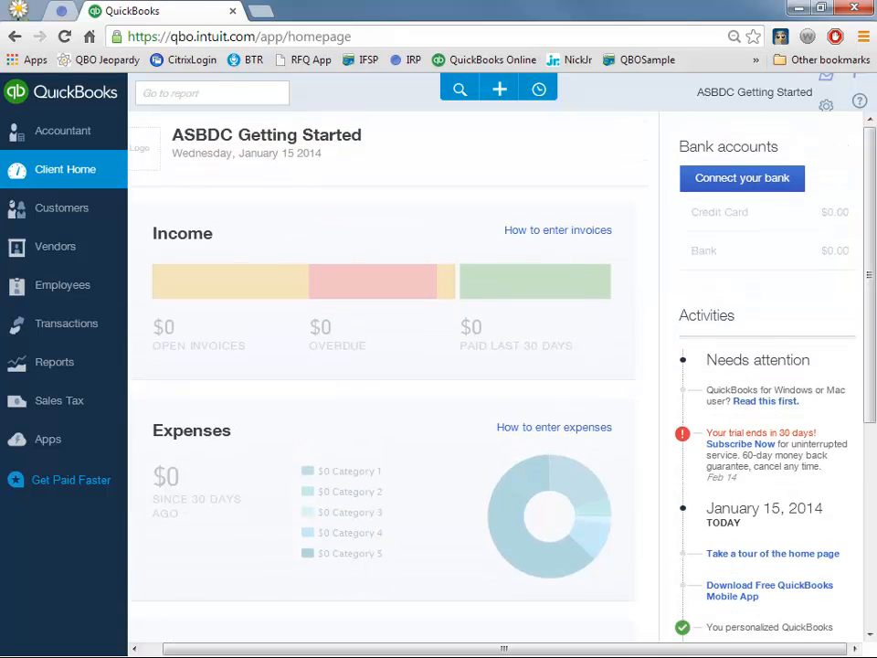
# - Open Company Settings from the gear menu to view Company Contact Information
pyautogui.click(825, 107)
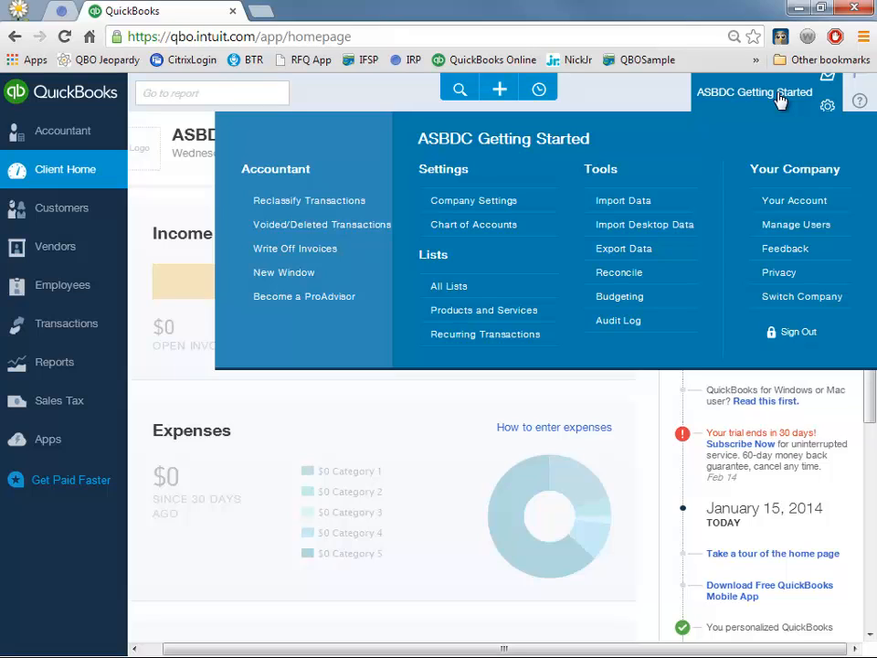
pyautogui.click(447, 207)
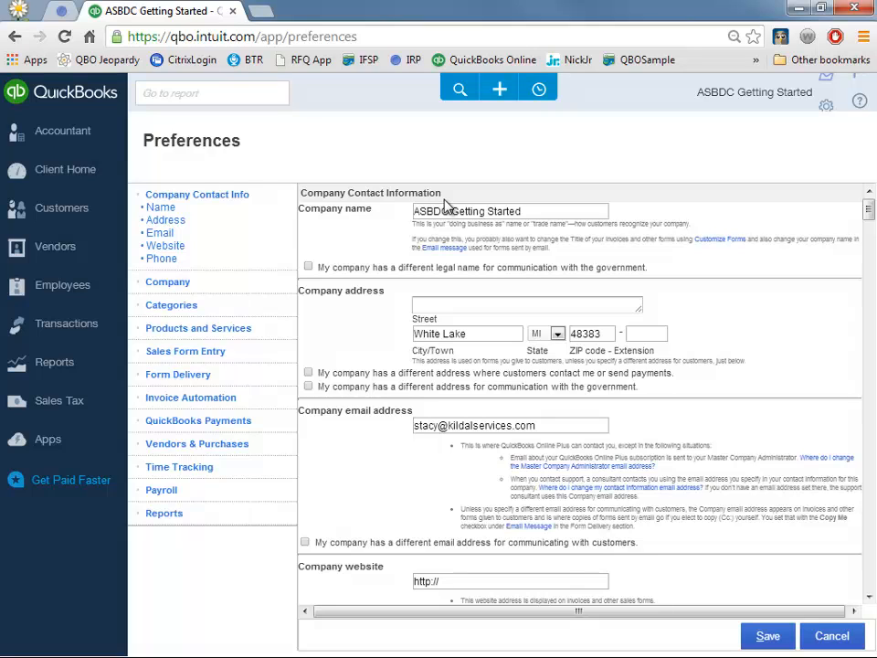
# - Add the street line to the company address
pyautogui.click(460, 301)
pyautogui.write('1')
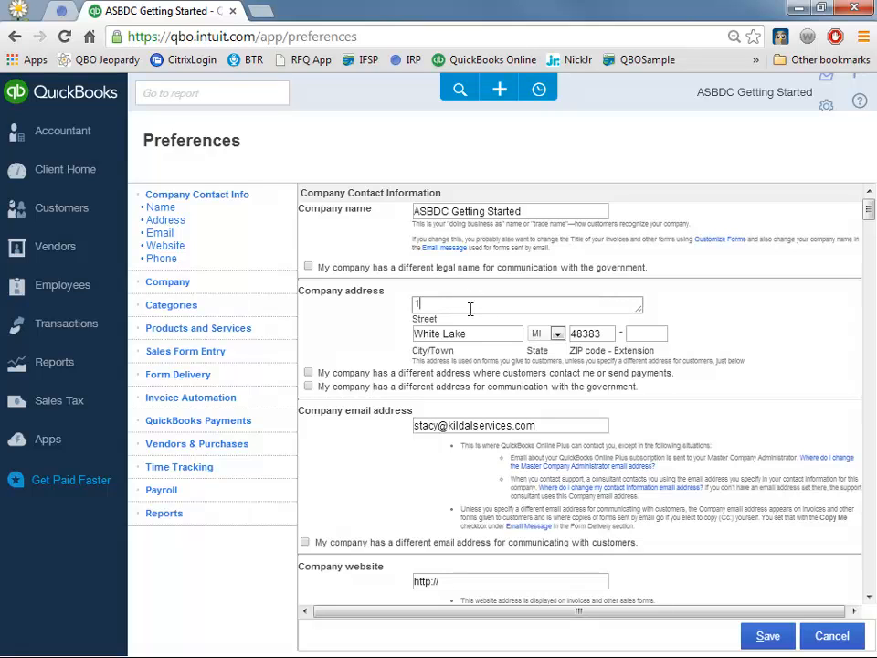
pyautogui.write('234 Street Name')
pyautogui.scroll(-1, 661, 398)
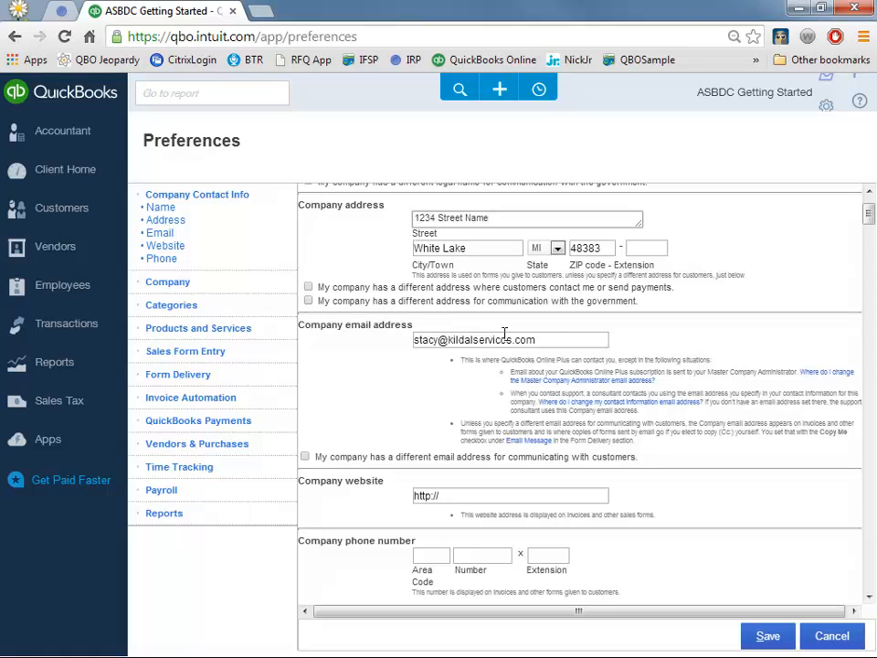
pyautogui.moveTo(553, 339); pyautogui.dragTo(377, 326)
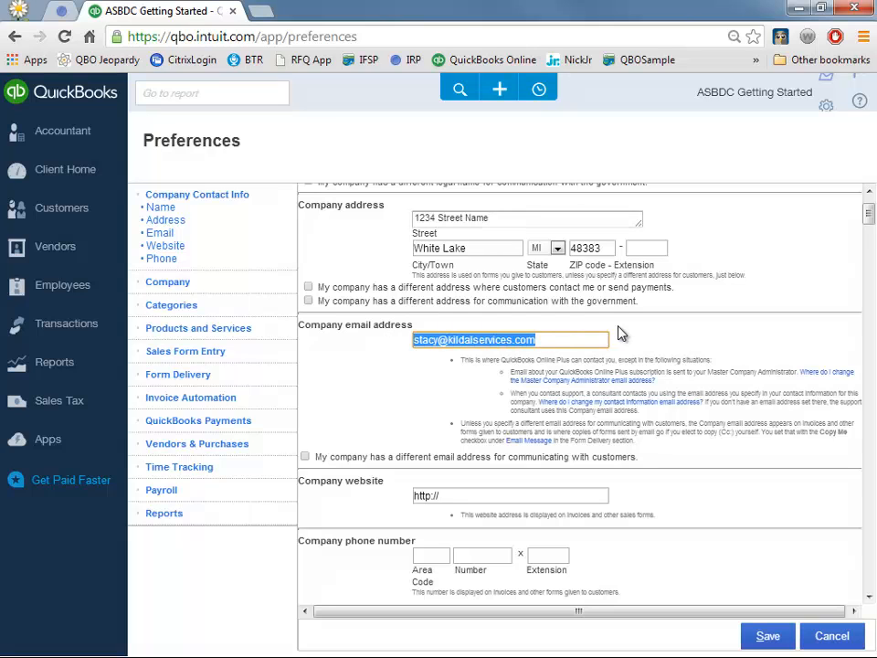
pyautogui.click(577, 335)
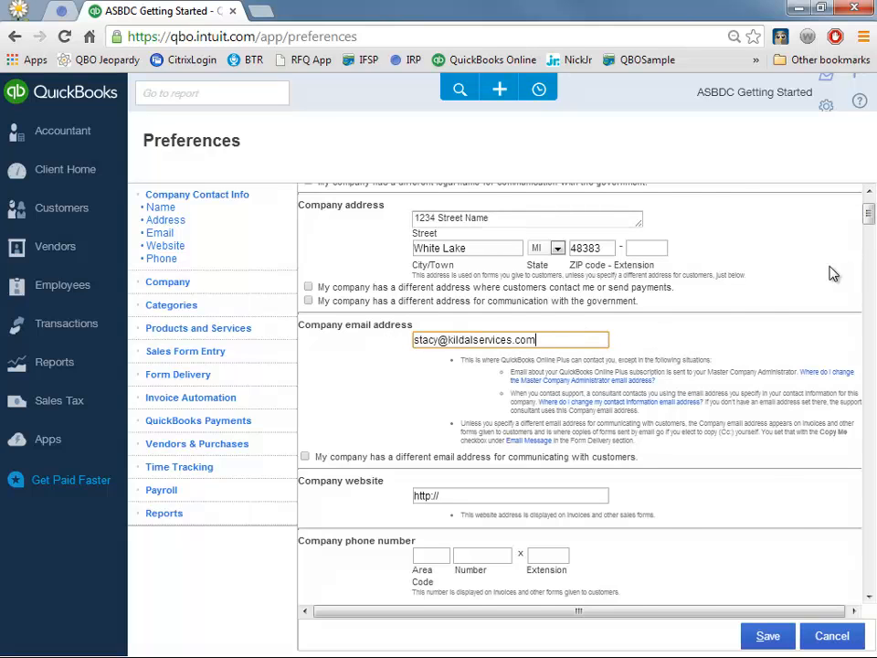
pyautogui.scroll(-1, 832, 274)
# - Fill in the company website address, correcting its ending to .net
pyautogui.click(476, 411)
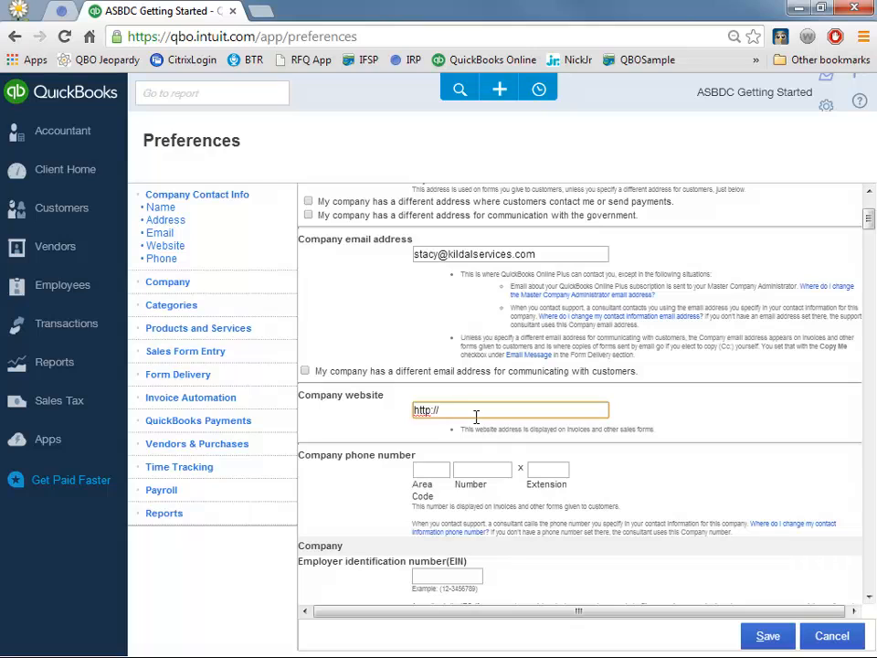
pyautogui.write('stacy.net')
pyautogui.click(614, 422)
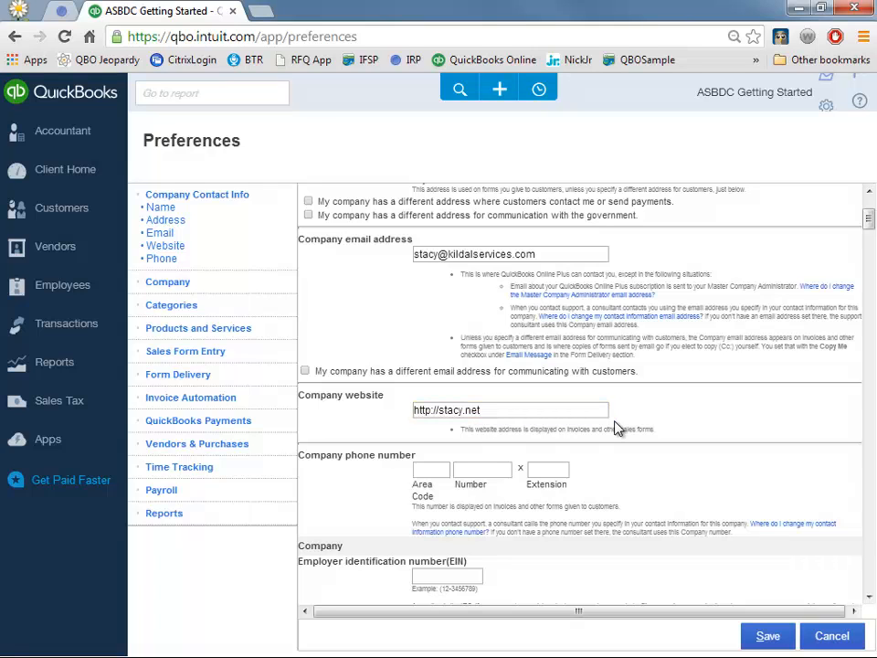
pyautogui.click(431, 471)
pyautogui.scroll(-2, 457, 448)
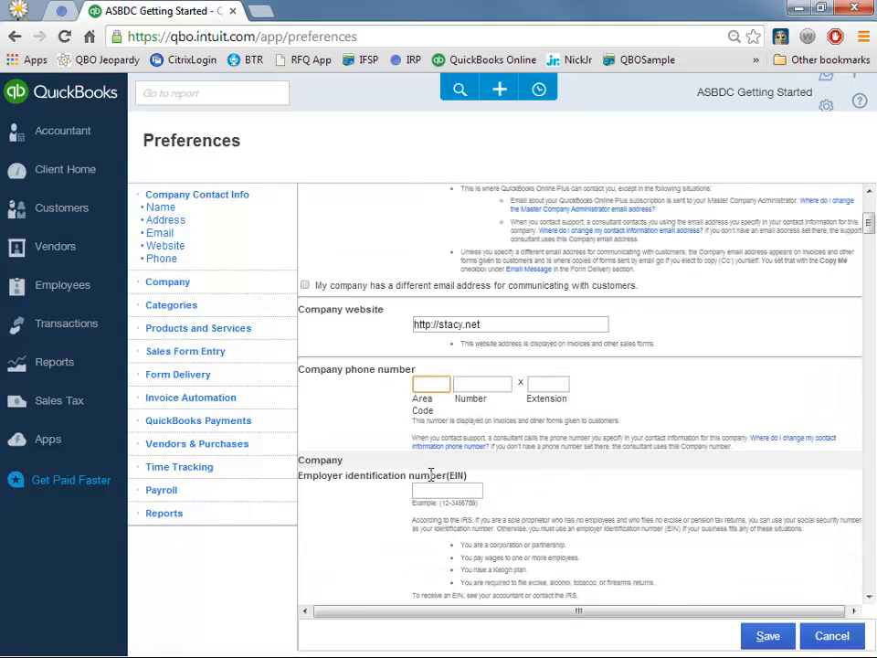
pyautogui.scroll(-1, 467, 419)
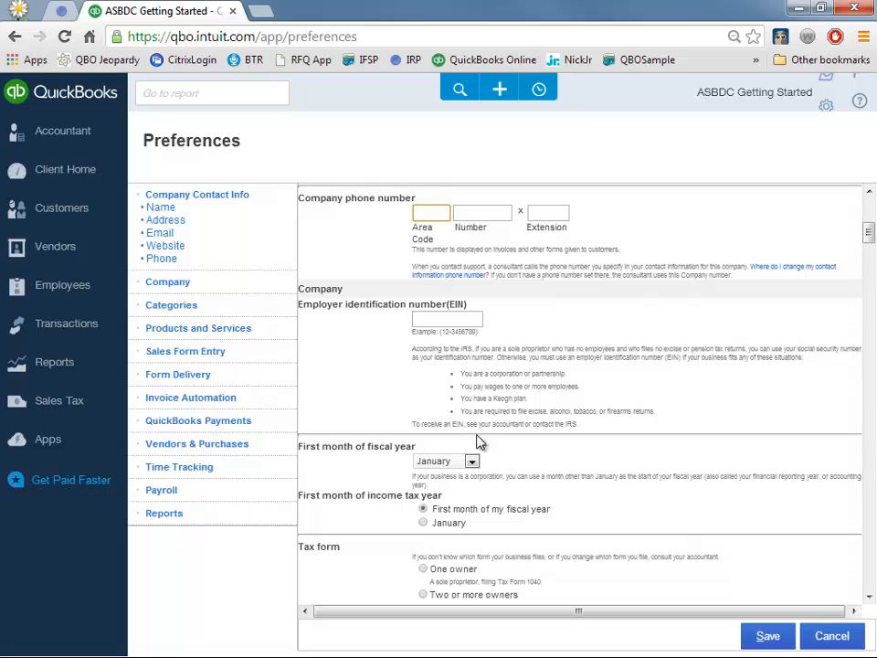
pyautogui.scroll(-1, 477, 467)
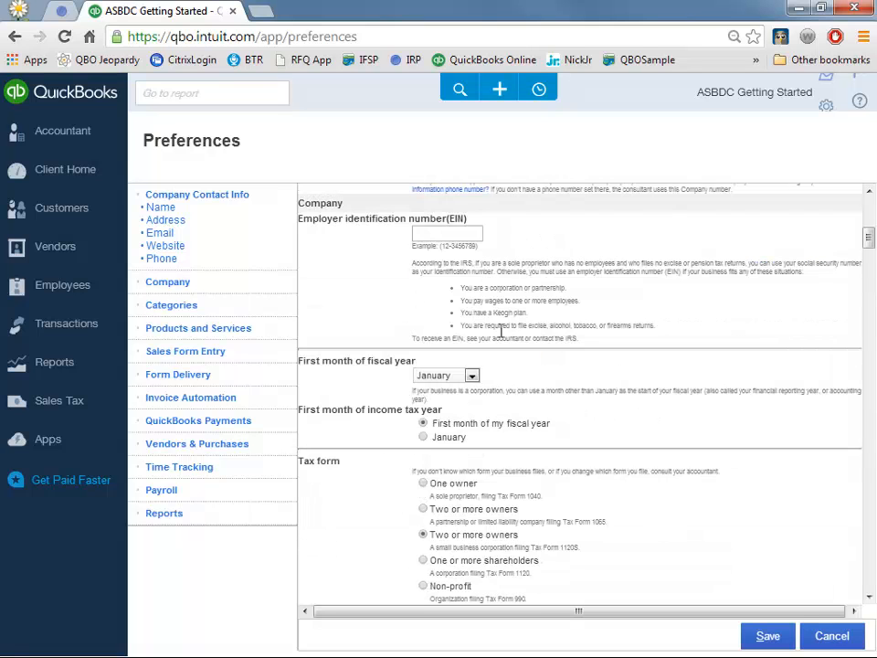
pyautogui.scroll(-2, 556, 329)
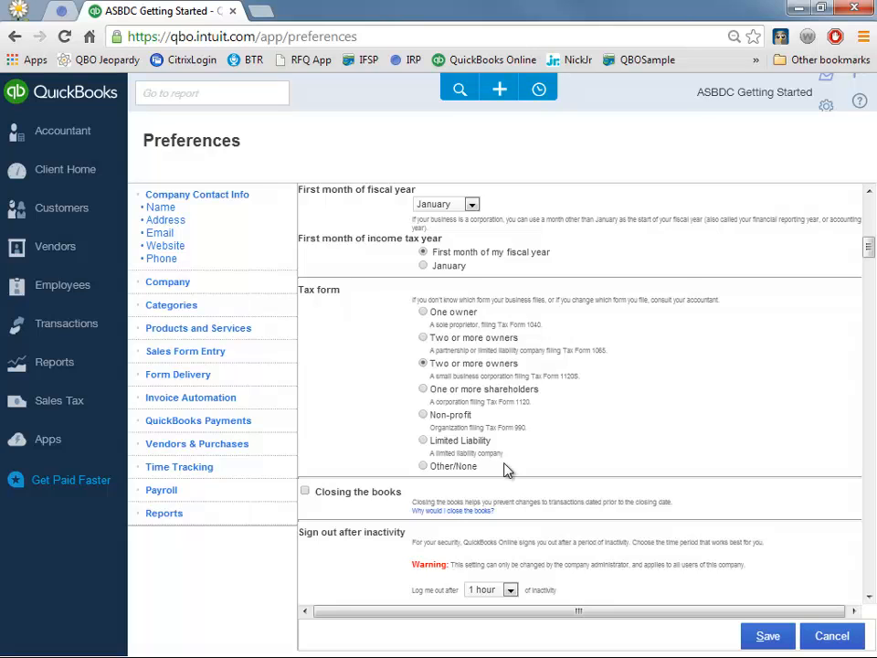
pyautogui.scroll(-1, 499, 475)
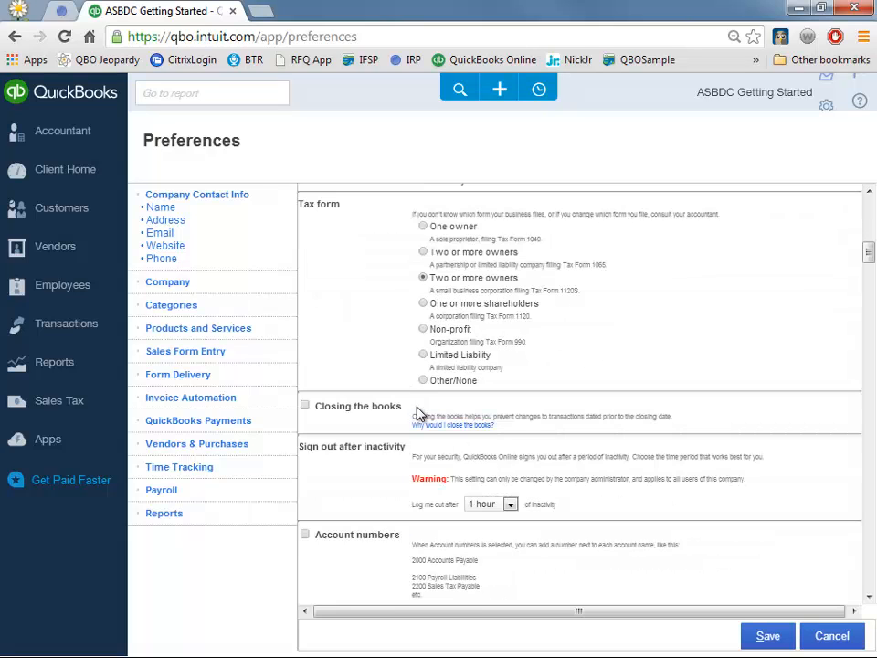
pyautogui.click(306, 406)
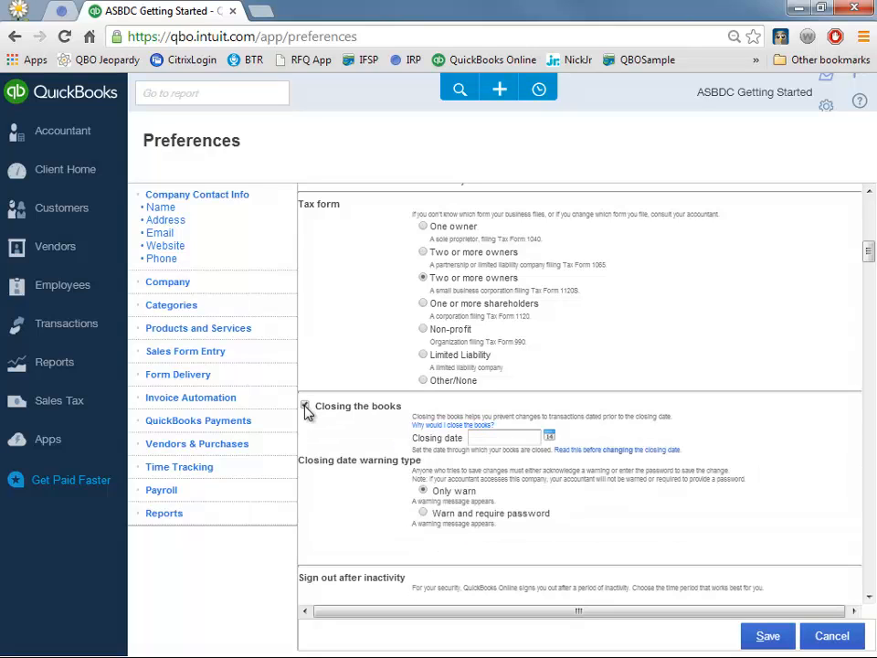
pyautogui.click(306, 407)
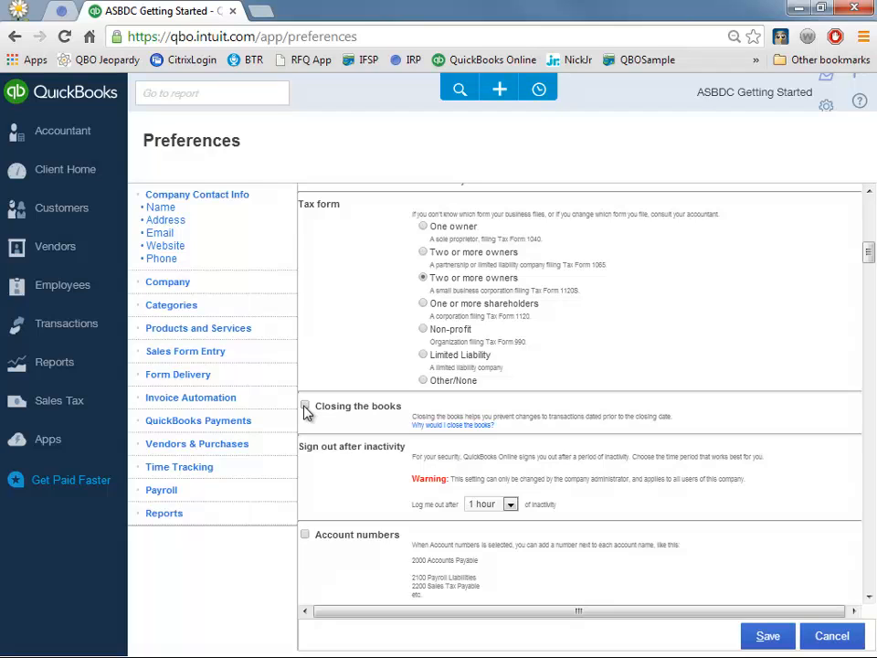
pyautogui.click(306, 407)
pyautogui.click(511, 438)
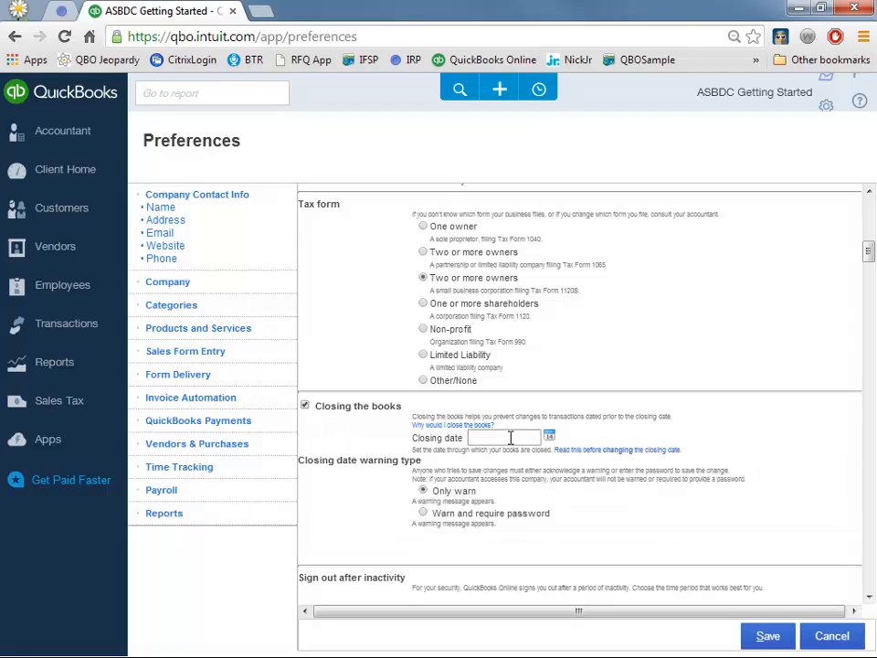
pyautogui.click(423, 514)
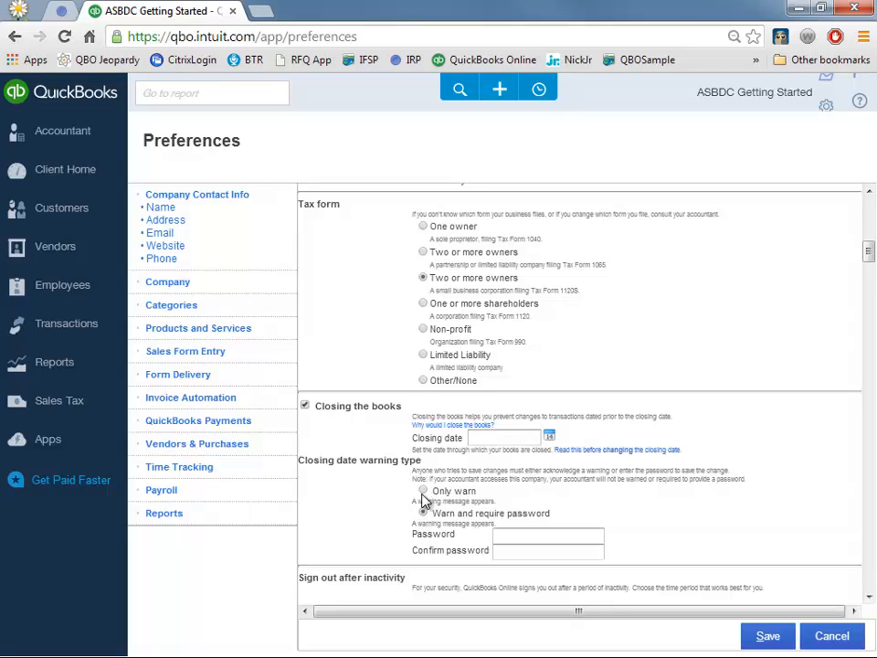
pyautogui.click(423, 490)
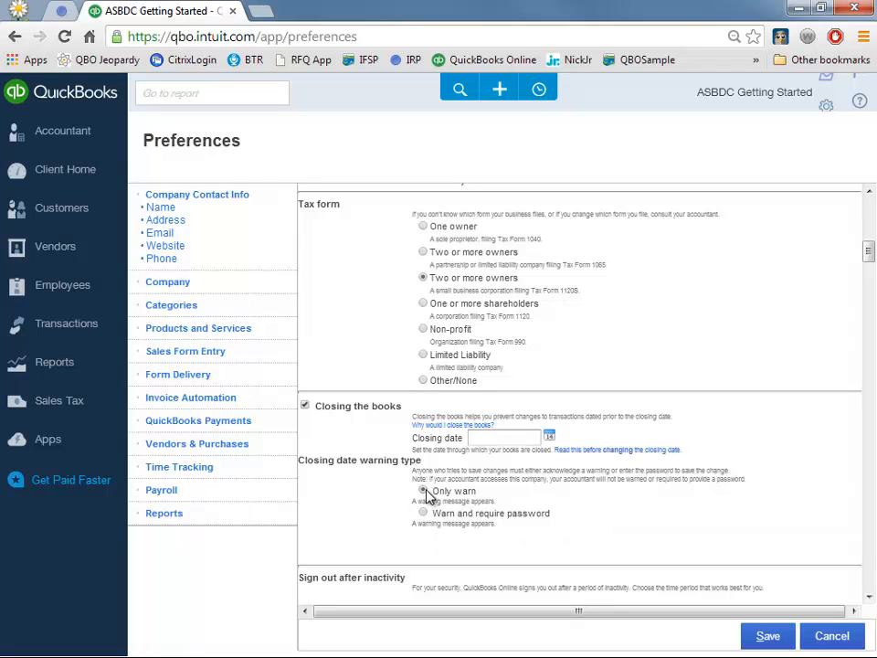
pyautogui.click(305, 405)
pyautogui.scroll(-1, 345, 423)
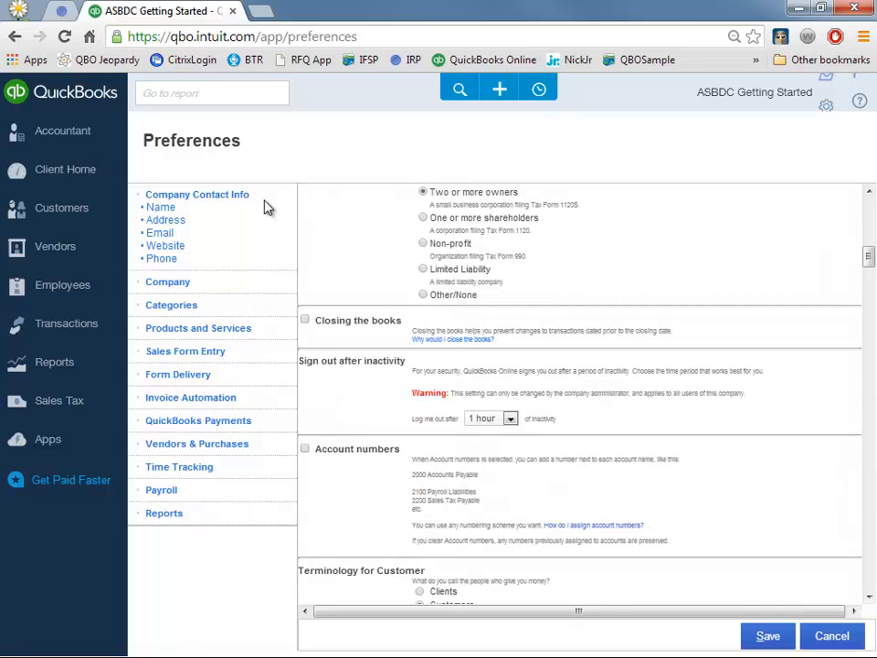
# - Review the Company, Categories, Payments and Vendors & Purchases sections, then save the preferences
pyautogui.click(168, 283)
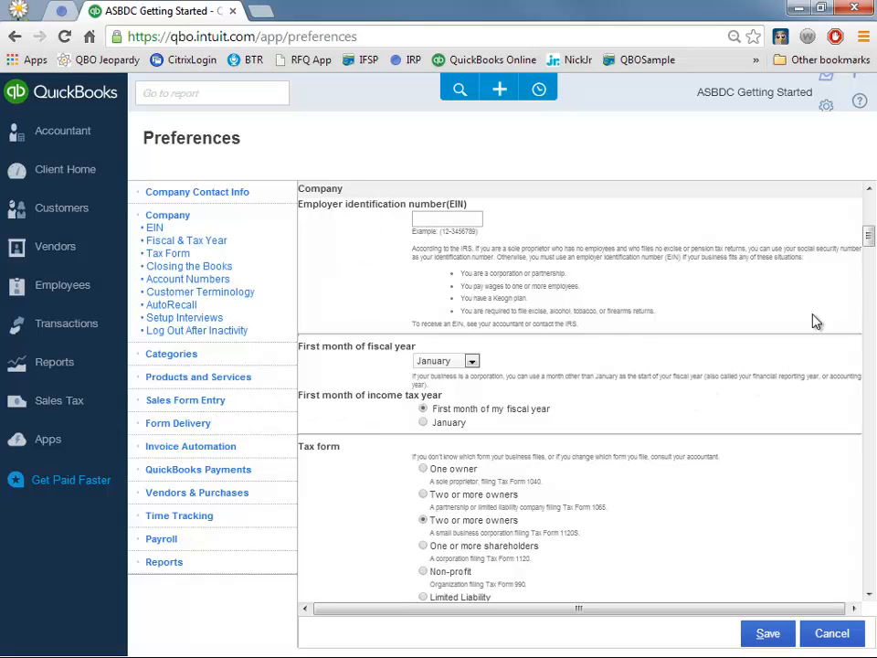
pyautogui.scroll(-3, 812, 318)
pyautogui.scroll(-3, 812, 321)
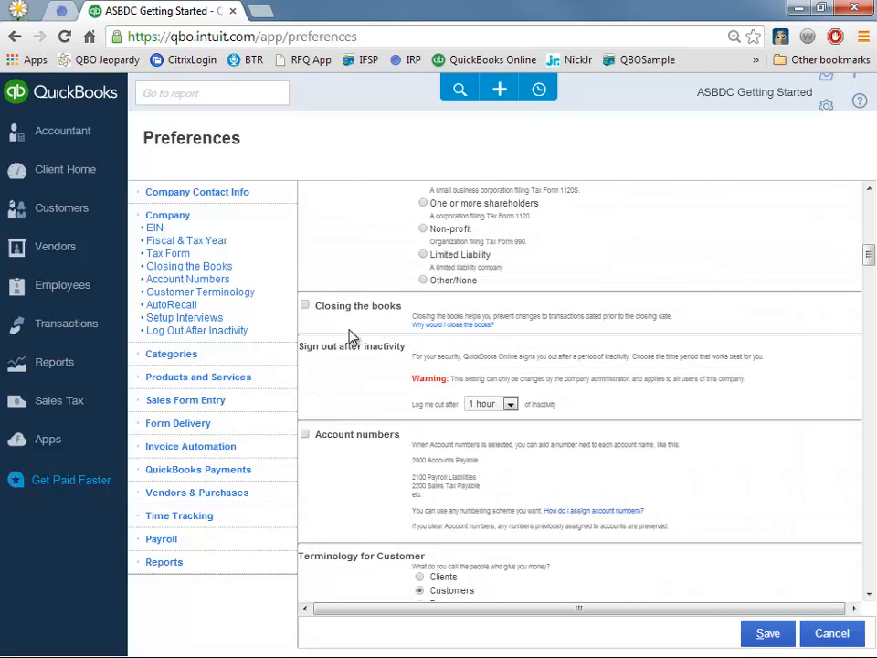
pyautogui.scroll(-7, 614, 290)
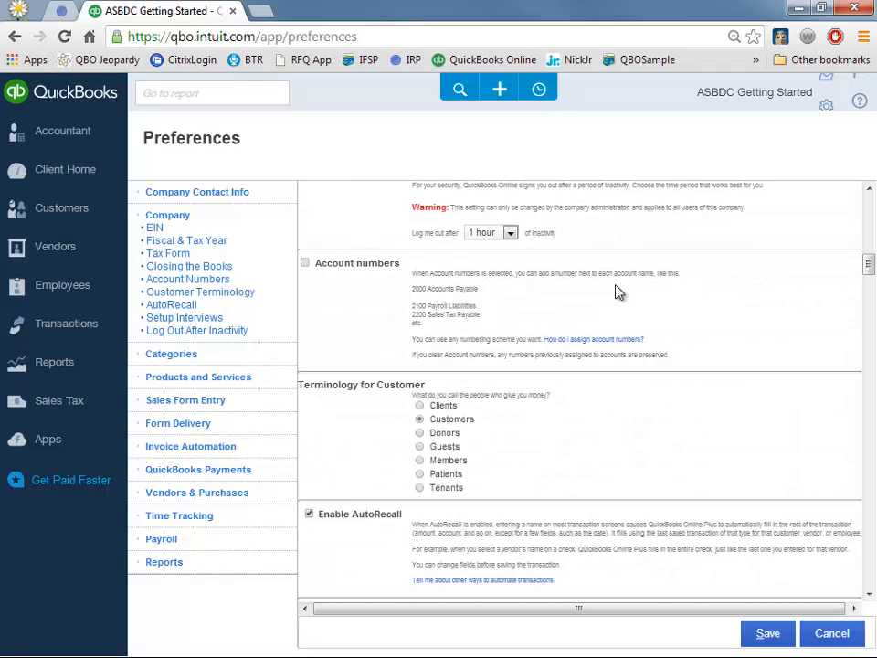
pyautogui.scroll(-3, 674, 329)
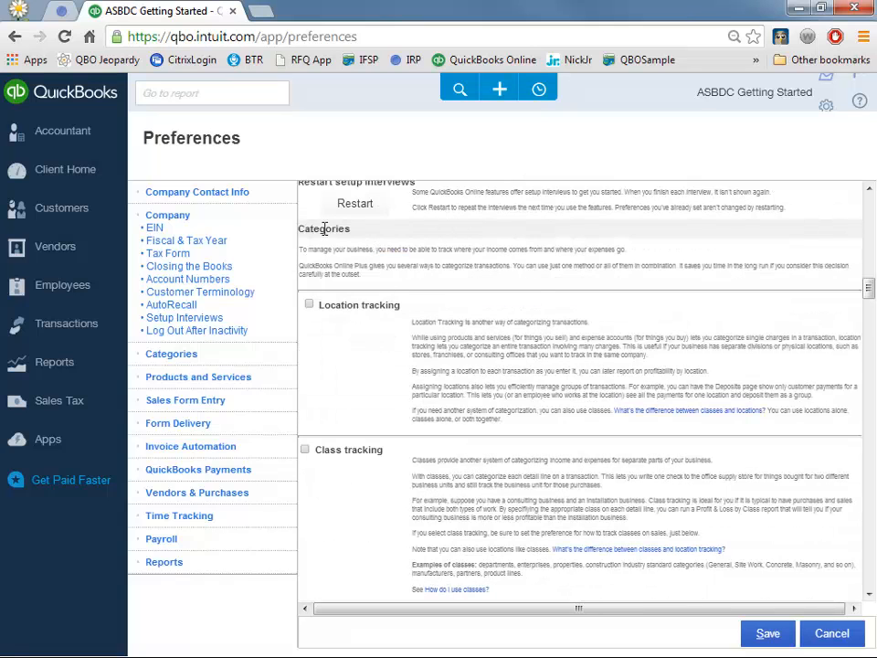
pyautogui.click(171, 354)
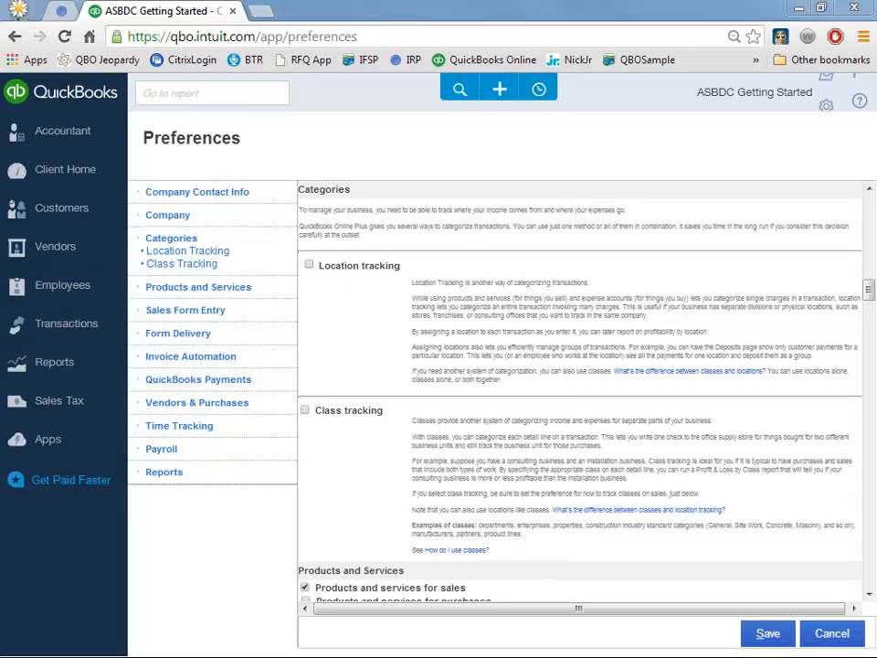
pyautogui.scroll(-3, 415, 366)
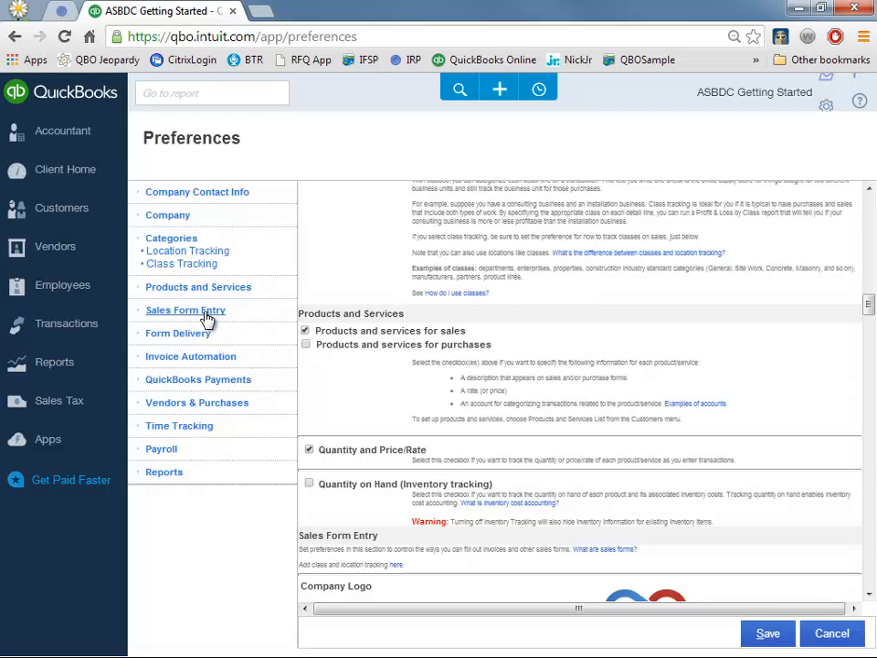
pyautogui.click(195, 382)
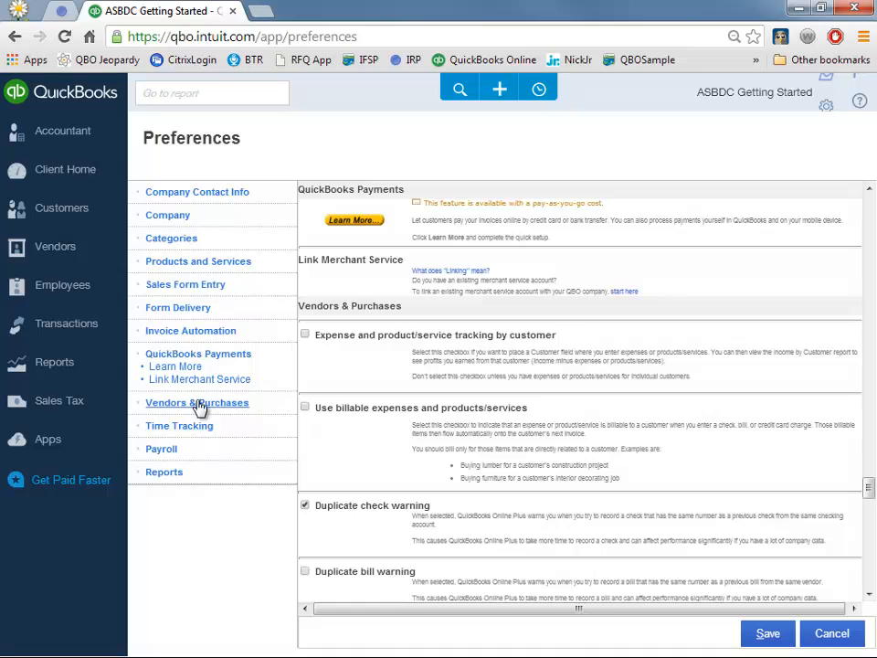
pyautogui.click(201, 404)
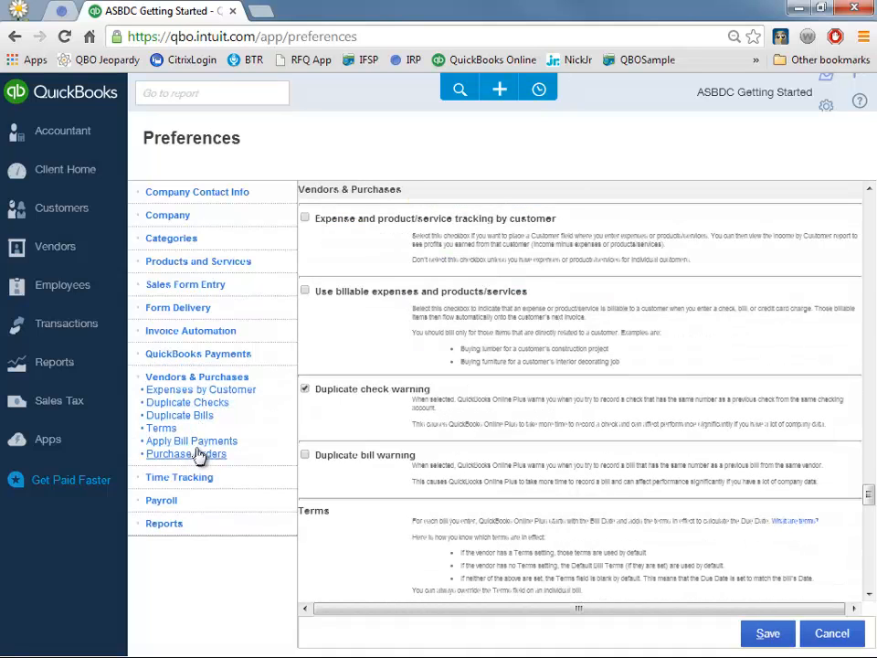
pyautogui.click(198, 454)
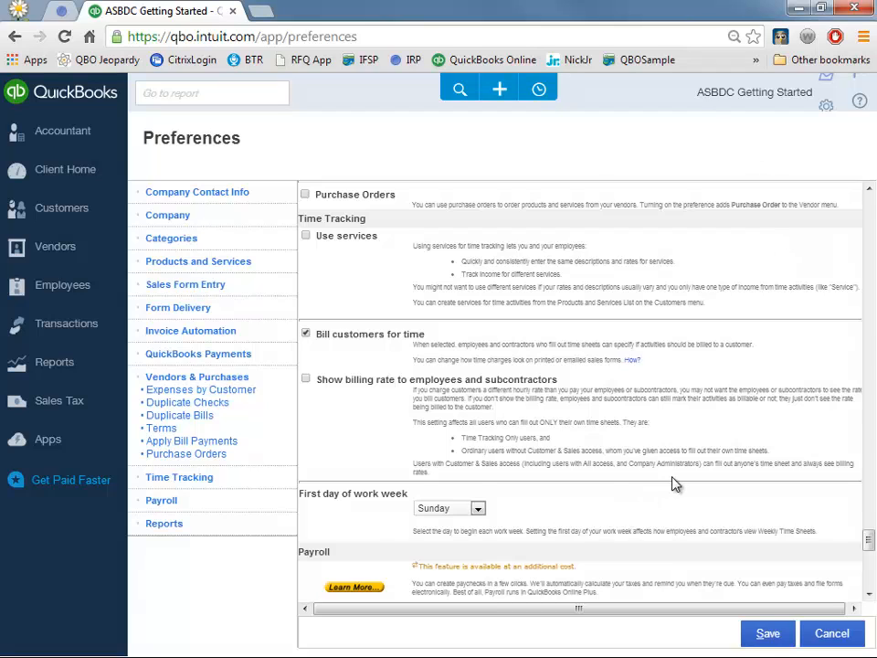
pyautogui.click(764, 634)
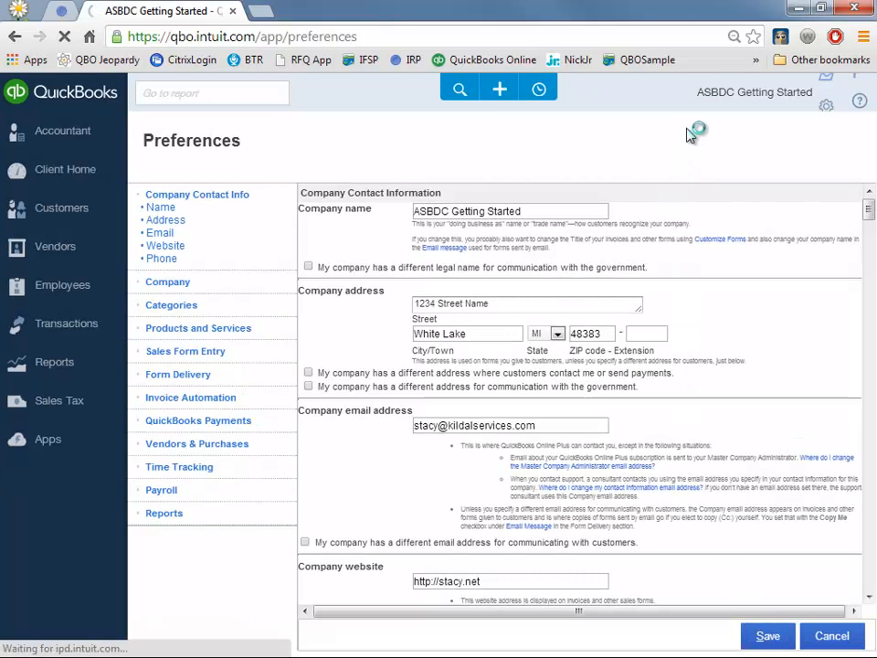
# - Go to Manage Users under Your Company and start adding a new user
pyautogui.click(826, 108)
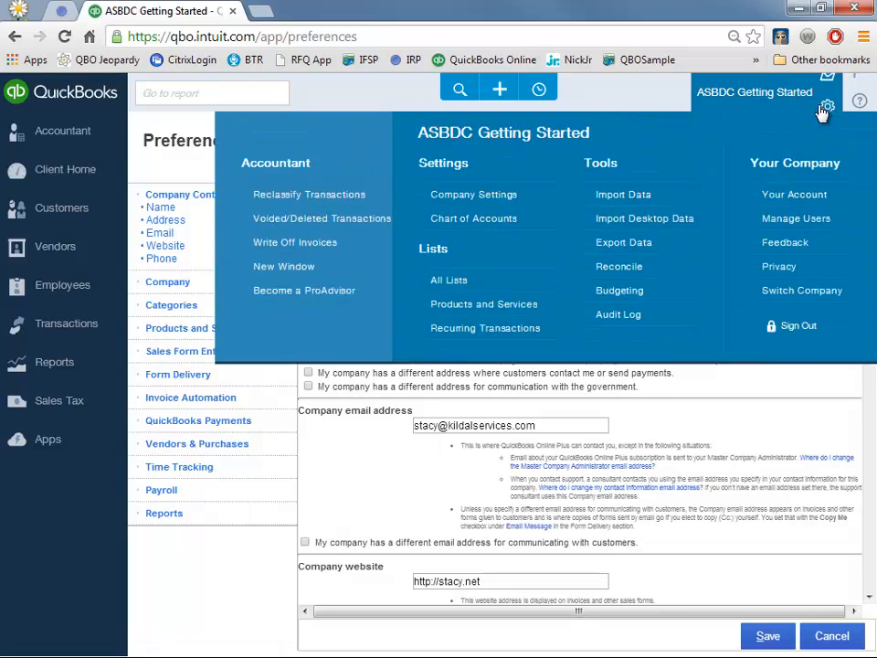
pyautogui.click(796, 225)
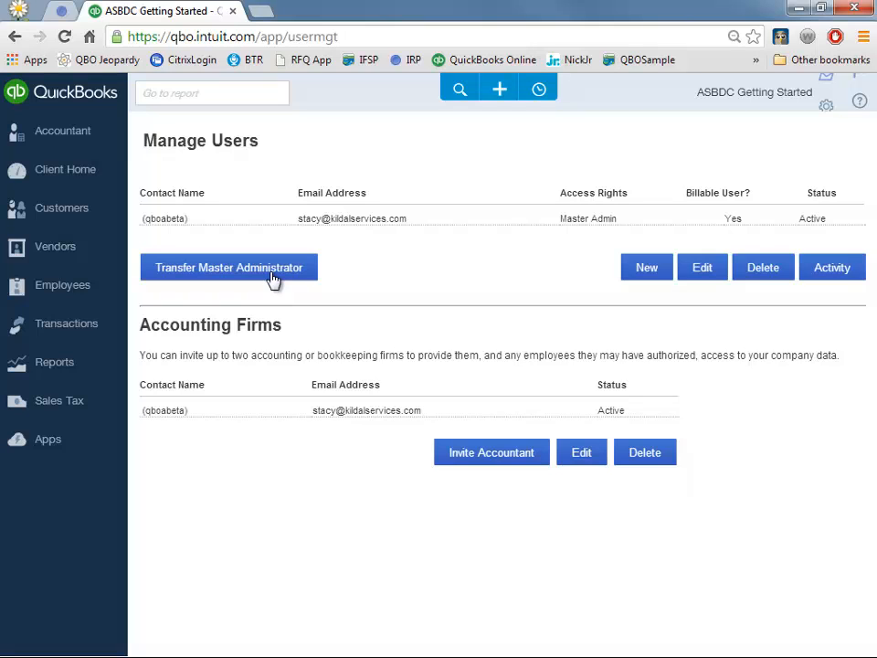
pyautogui.click(656, 270)
# - Choose Company Admin as the new user's type and continue
pyautogui.moveTo(346, 72); pyautogui.dragTo(575, 100)
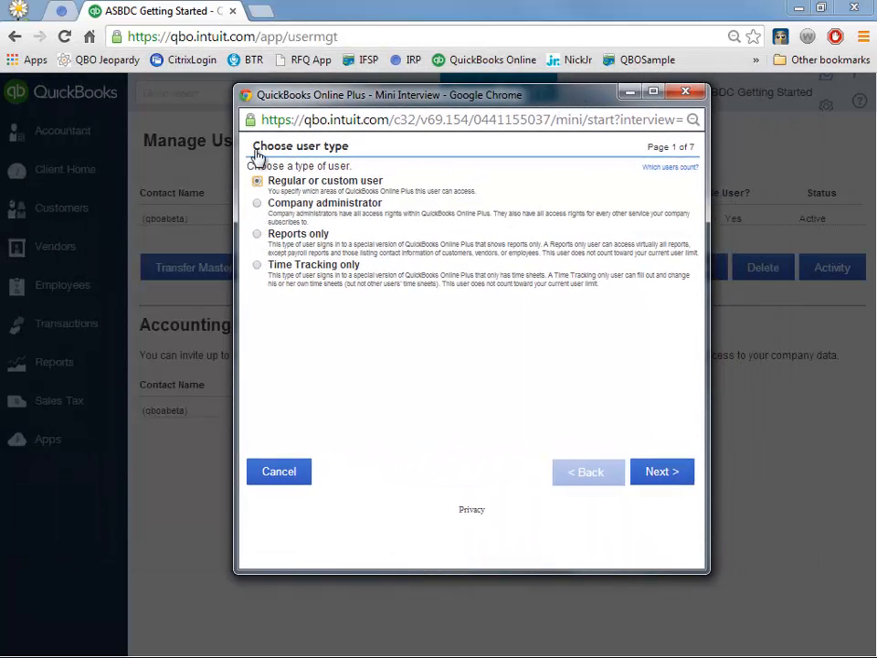
pyautogui.click(258, 204)
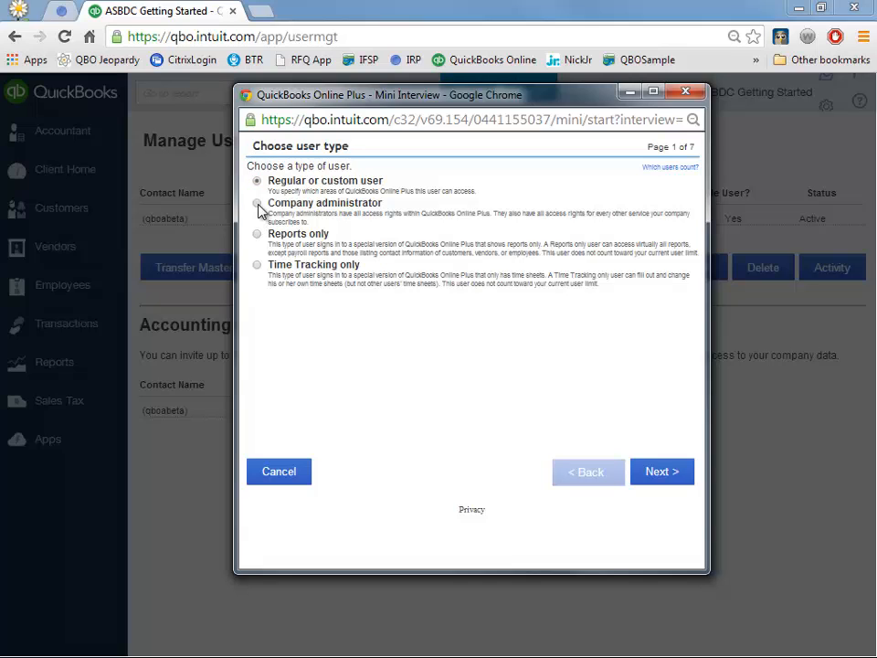
pyautogui.click(641, 476)
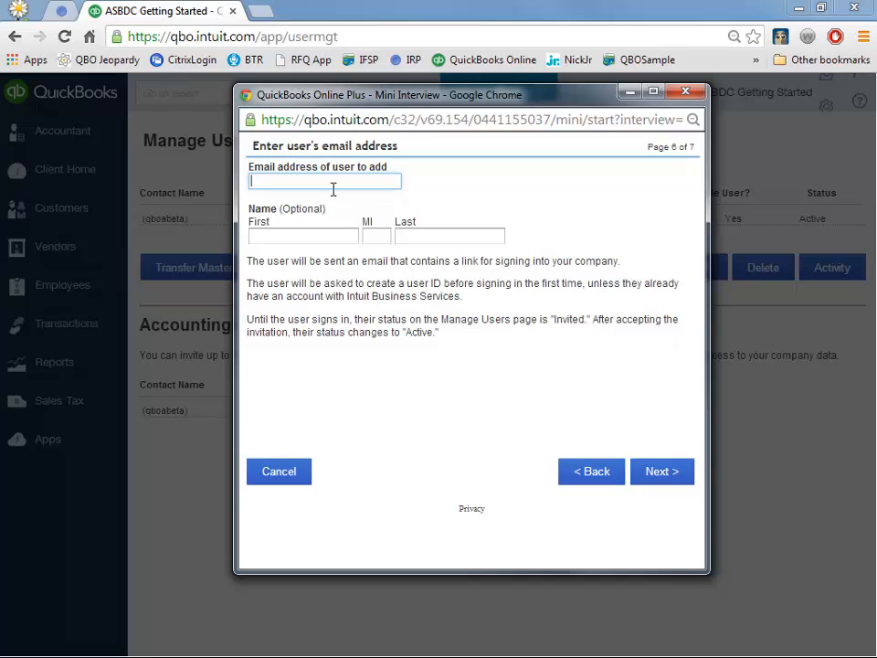
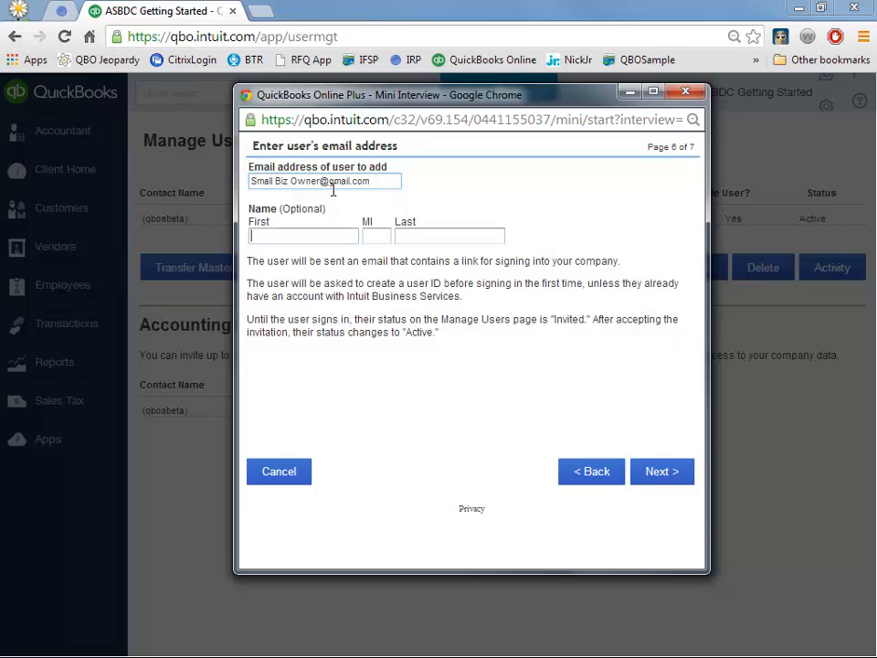
# - Enter the new user's email address and first and last name
pyautogui.press('Tab')
pyautogui.write('New')
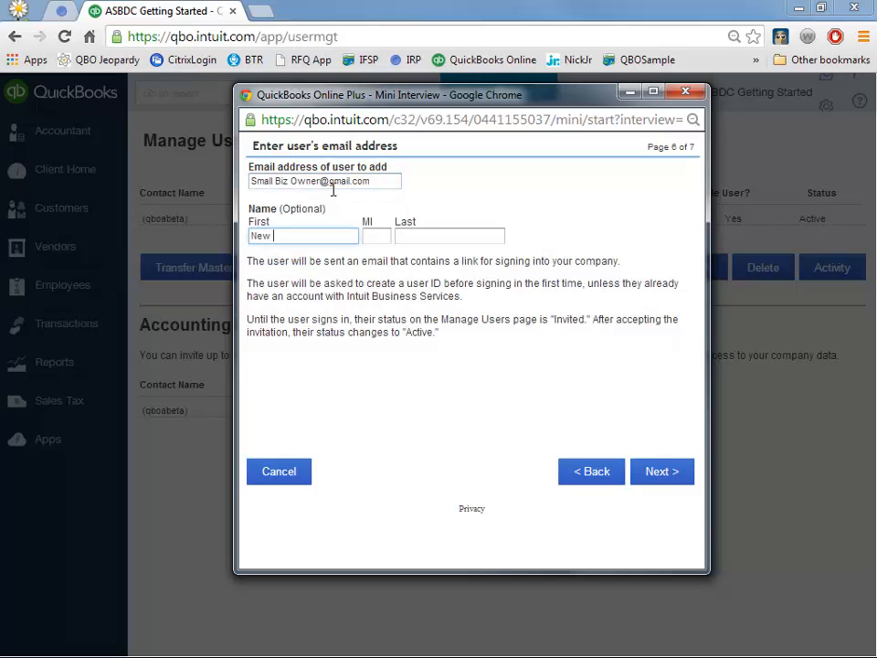
pyautogui.press('Tab')
pyautogui.press('Tab')
pyautogui.write('Owner')
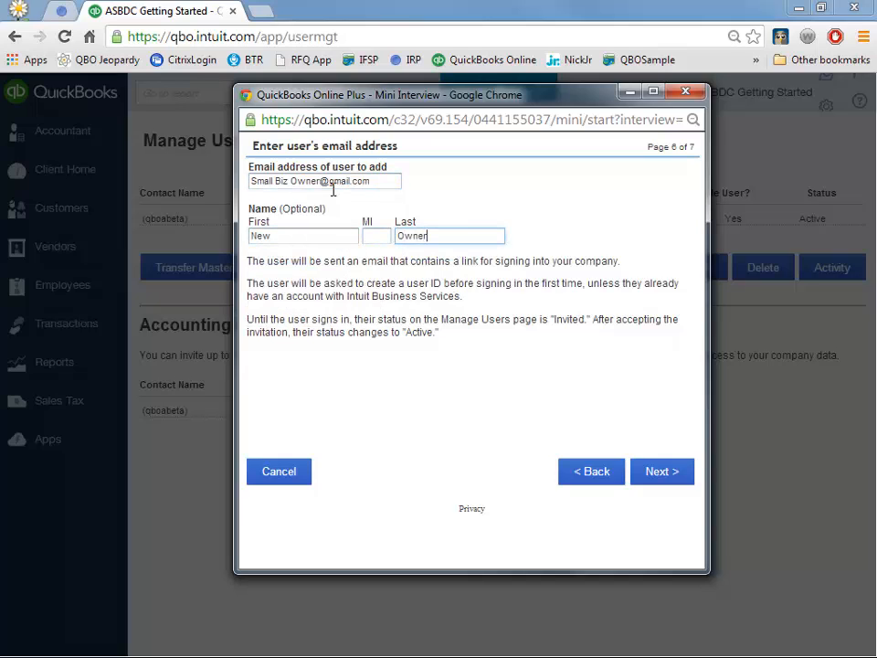
pyautogui.click(674, 473)
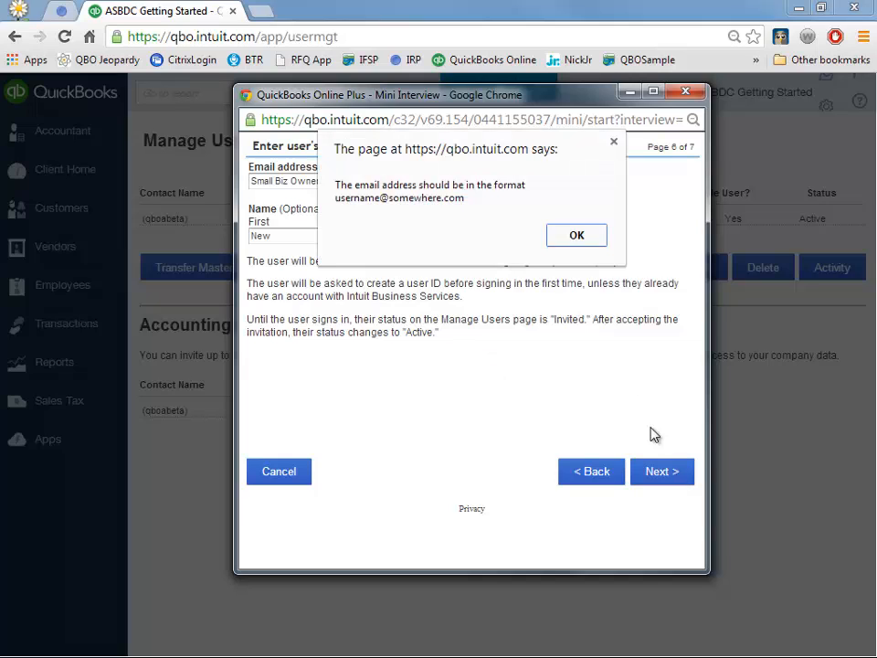
# - Remove the stray space from the email address and finish inviting the user
pyautogui.click(577, 235)
pyautogui.click(288, 181)
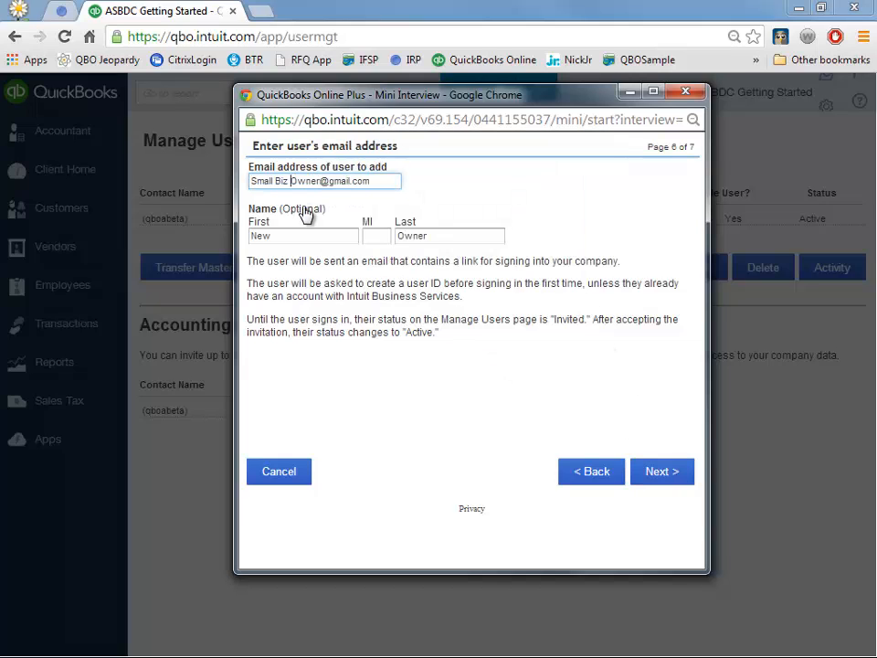
pyautogui.press('Left')
pyautogui.press('Left')
pyautogui.press('Left')
pyautogui.press('BackSpace')
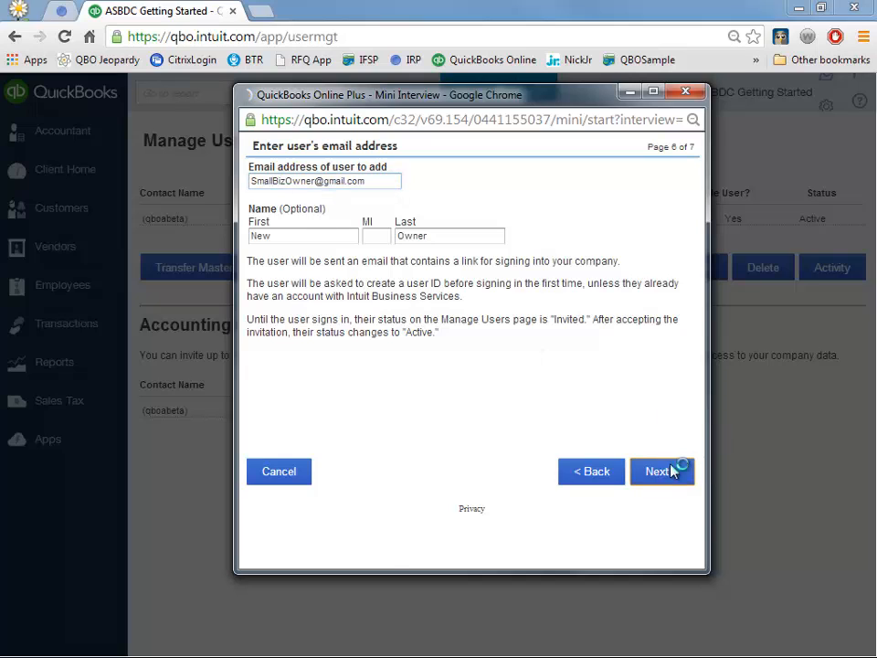
pyautogui.click(672, 470)
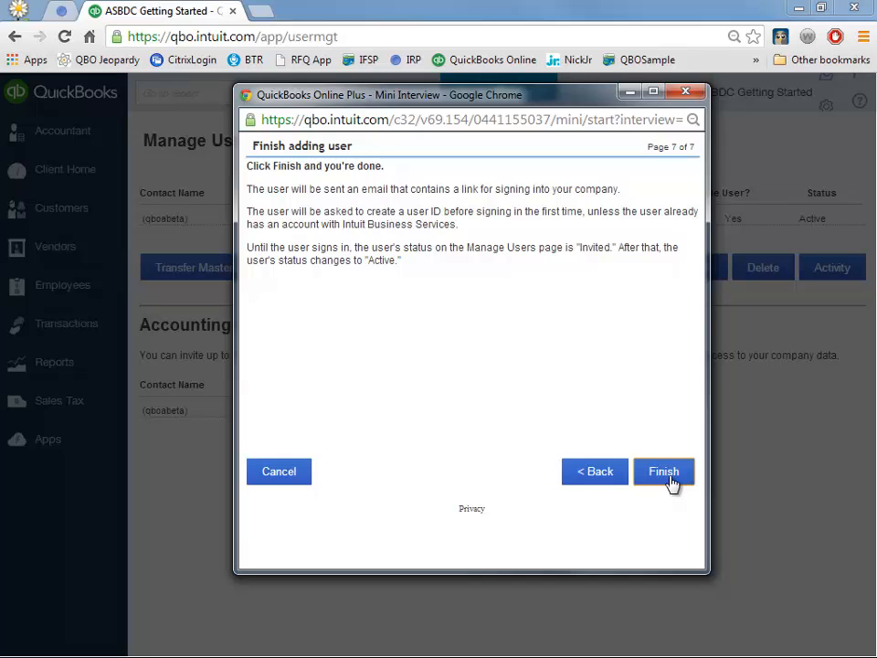
pyautogui.click(664, 472)
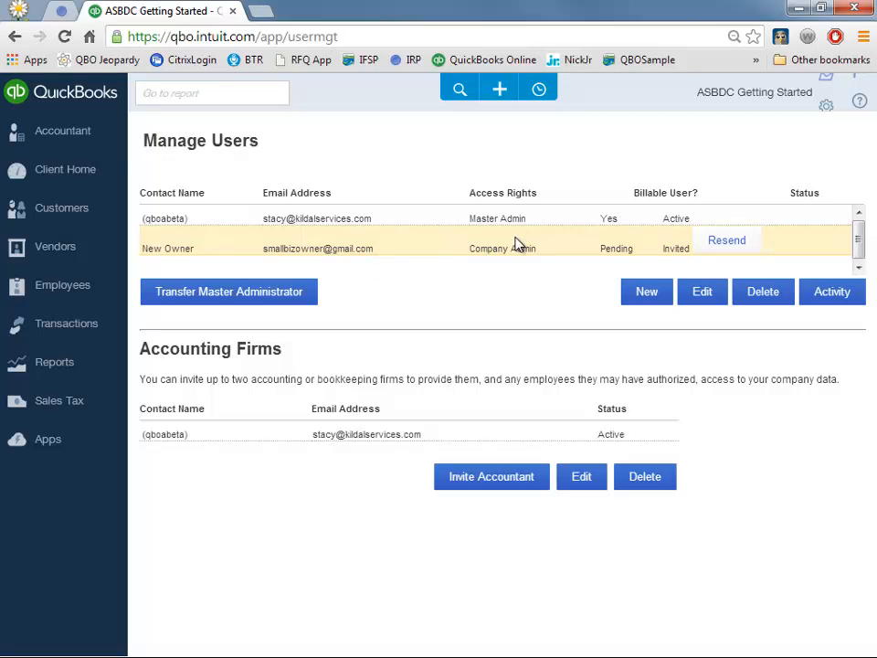
# - Delete the invited Company Admin user, leaving only the Master Admin
pyautogui.click(768, 294)
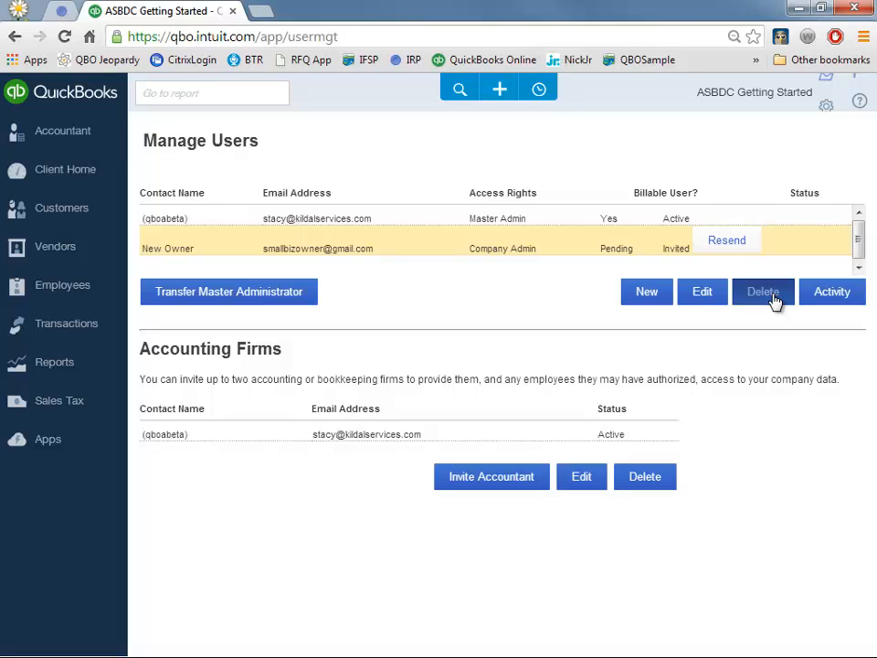
pyautogui.click(483, 403)
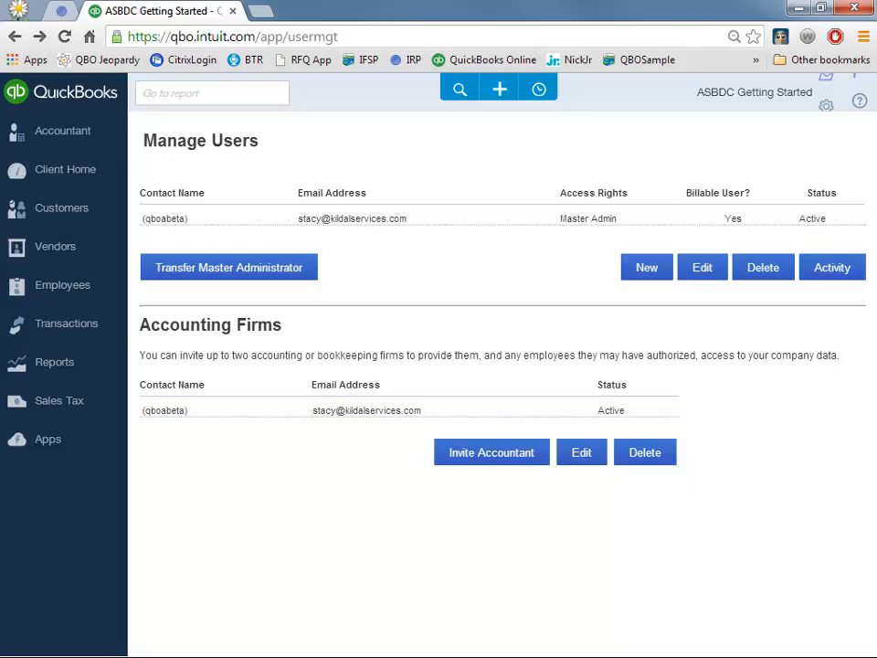
pyautogui.hotkey('alt', 'Tab')
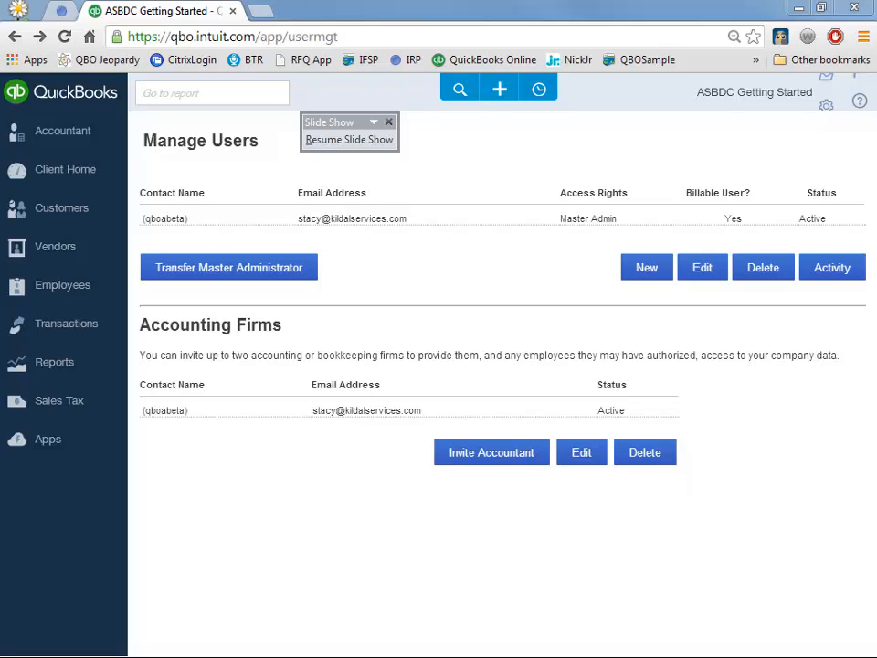
pyautogui.click(606, 216)
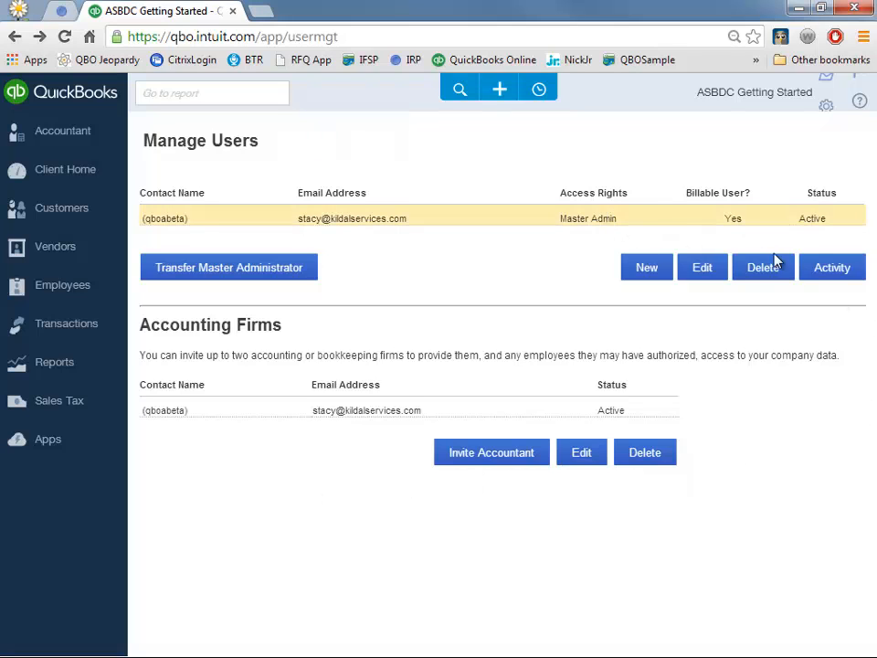
# - Show the remaining user's Activity Log for December 2013
pyautogui.click(828, 270)
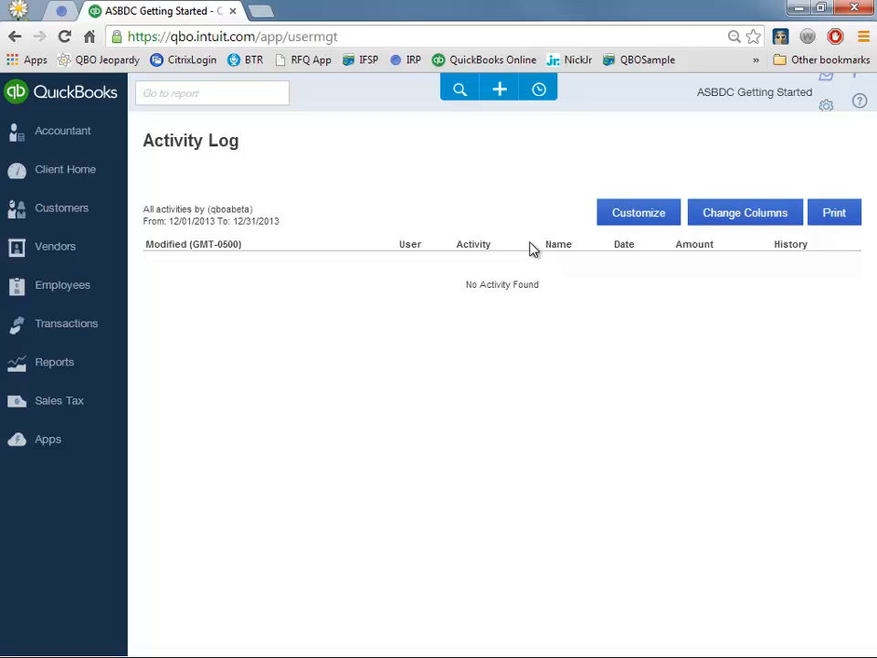
# - From the Customers list, open Import customers via the New customer dropdown
pyautogui.click(63, 220)
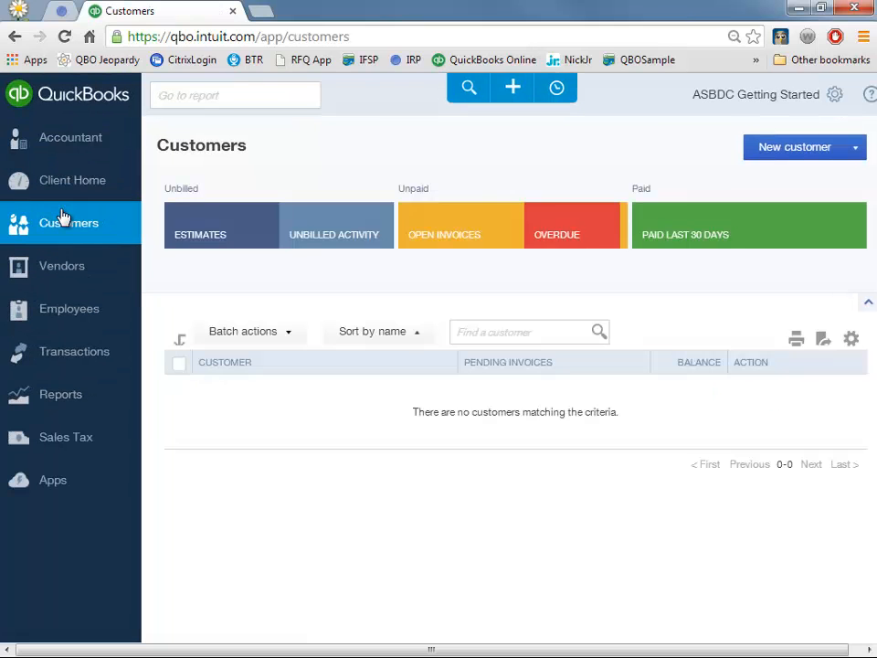
pyautogui.click(804, 153)
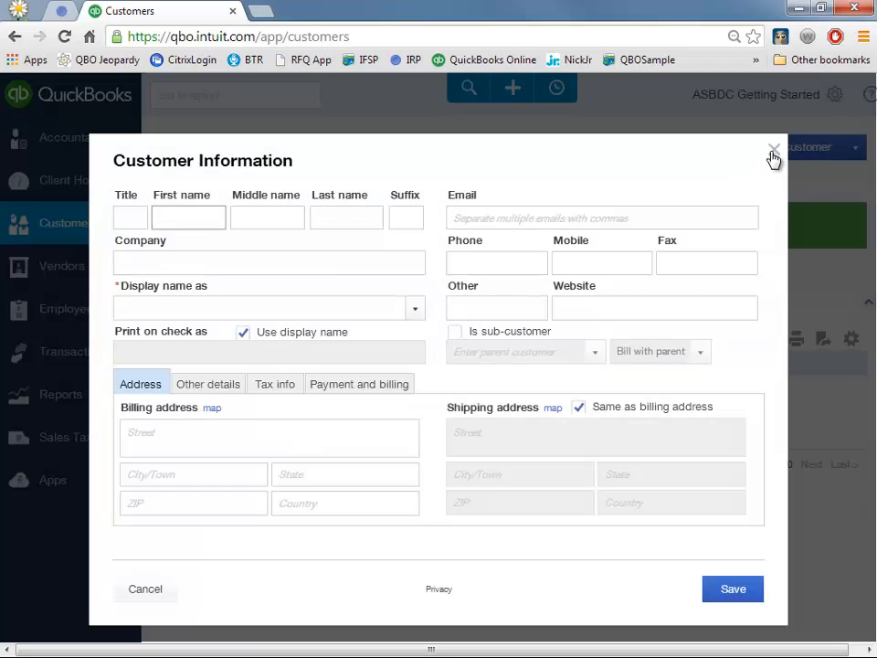
pyautogui.click(772, 151)
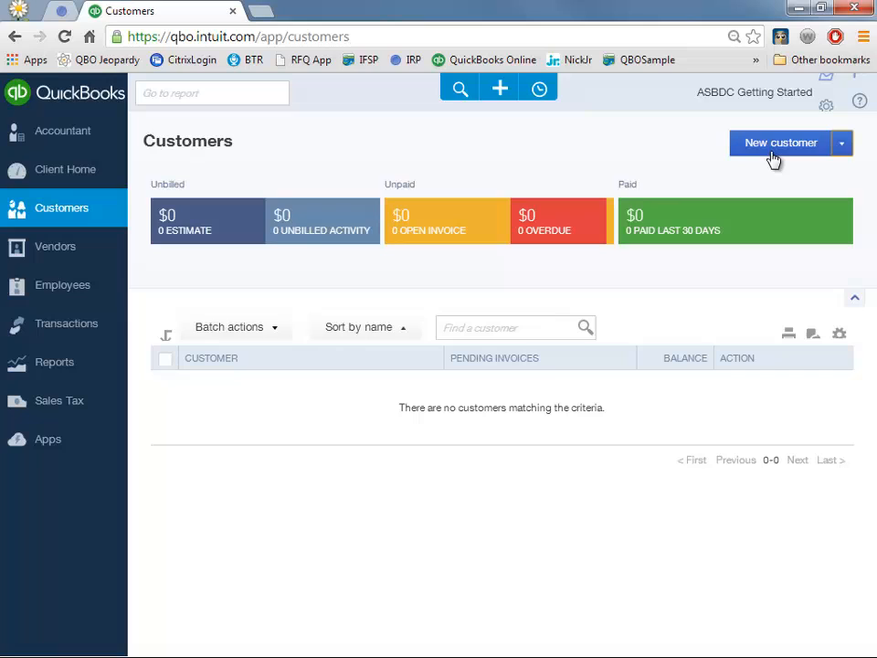
pyautogui.click(840, 149)
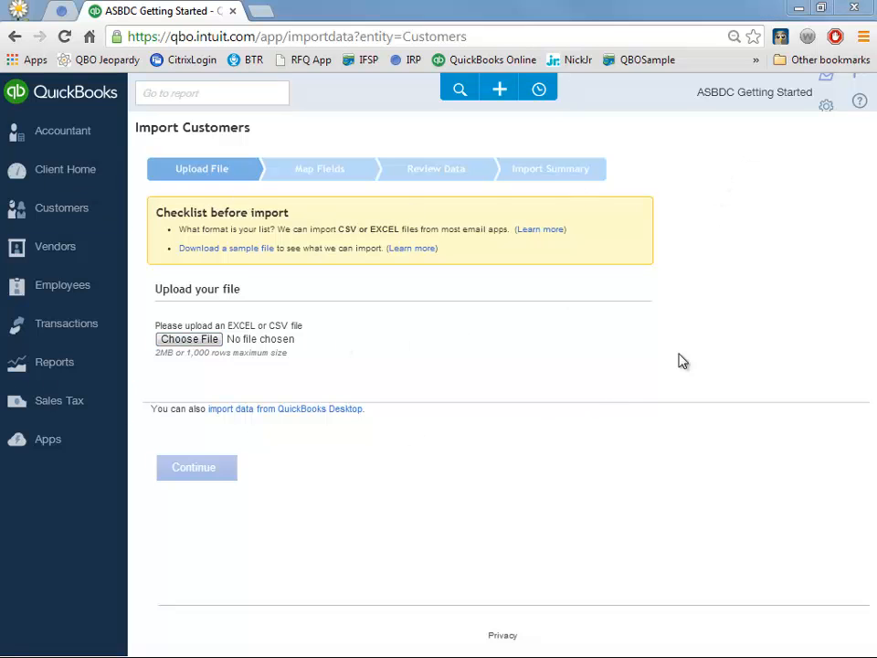
# - Open Tools > Import Data from the company gear menu
pyautogui.click(801, 102)
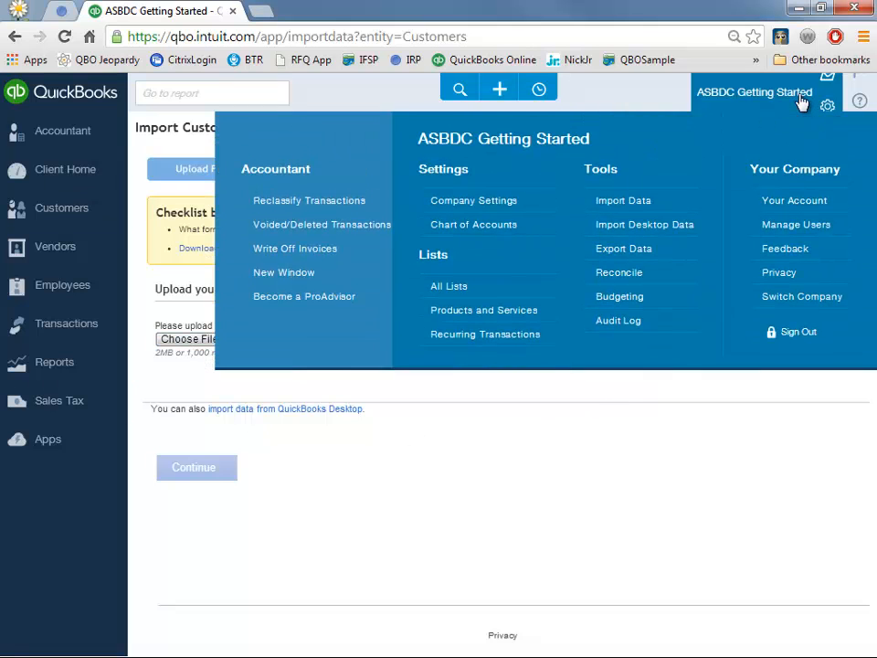
pyautogui.click(617, 212)
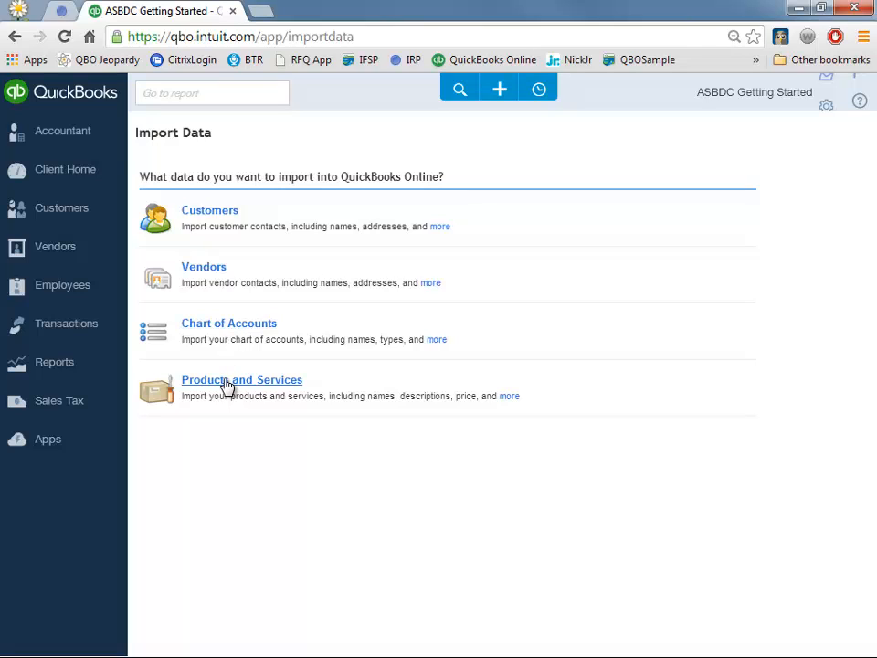
# - From the Vendors list, open Import vendors via the New vendor dropdown
pyautogui.click(72, 260)
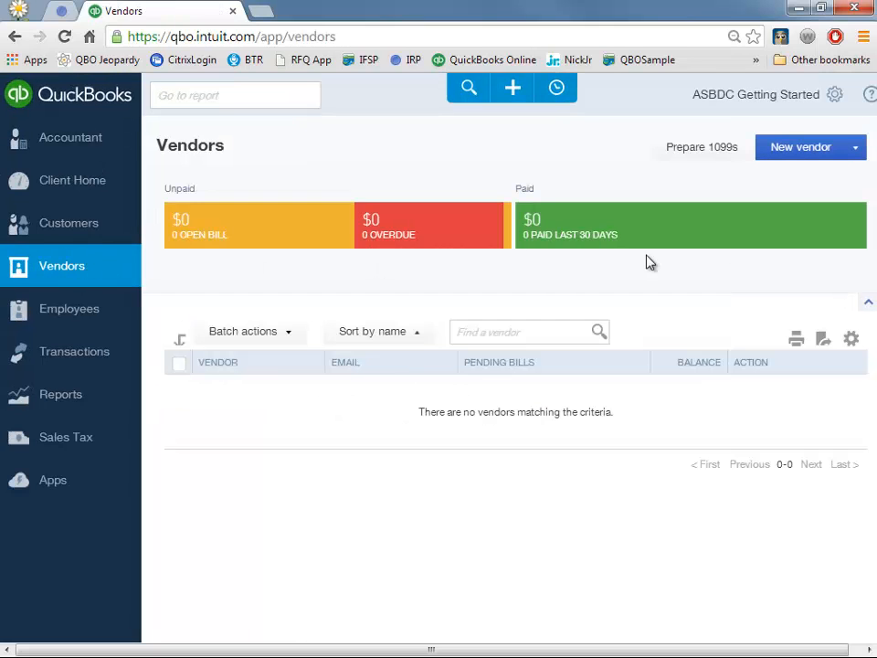
pyautogui.click(802, 149)
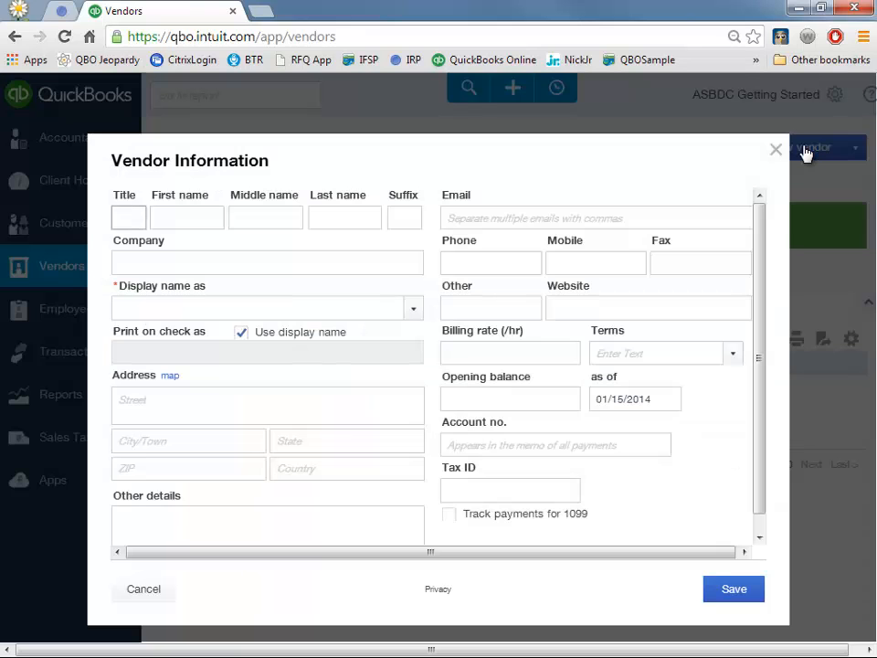
pyautogui.click(777, 150)
pyautogui.click(840, 153)
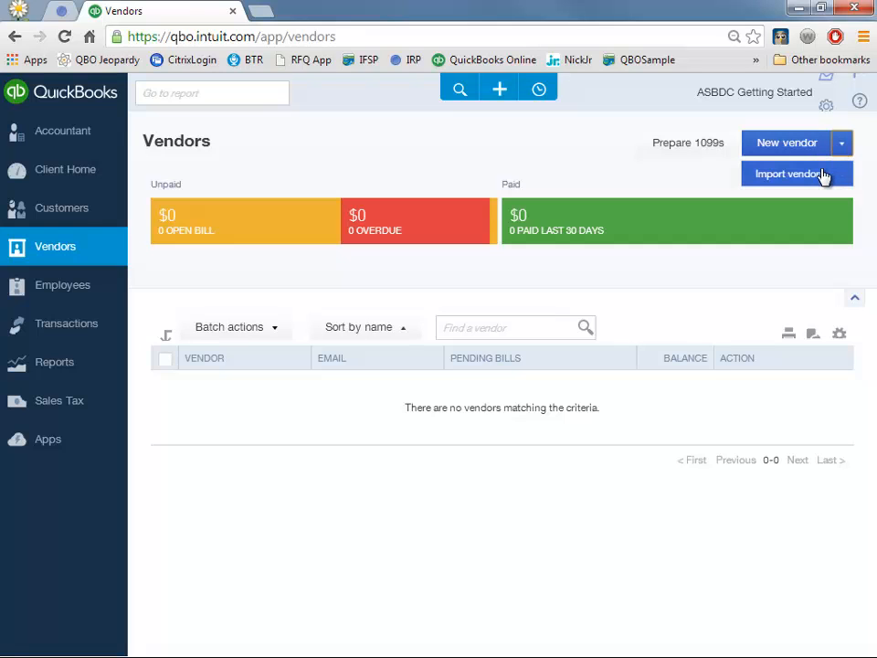
pyautogui.click(824, 175)
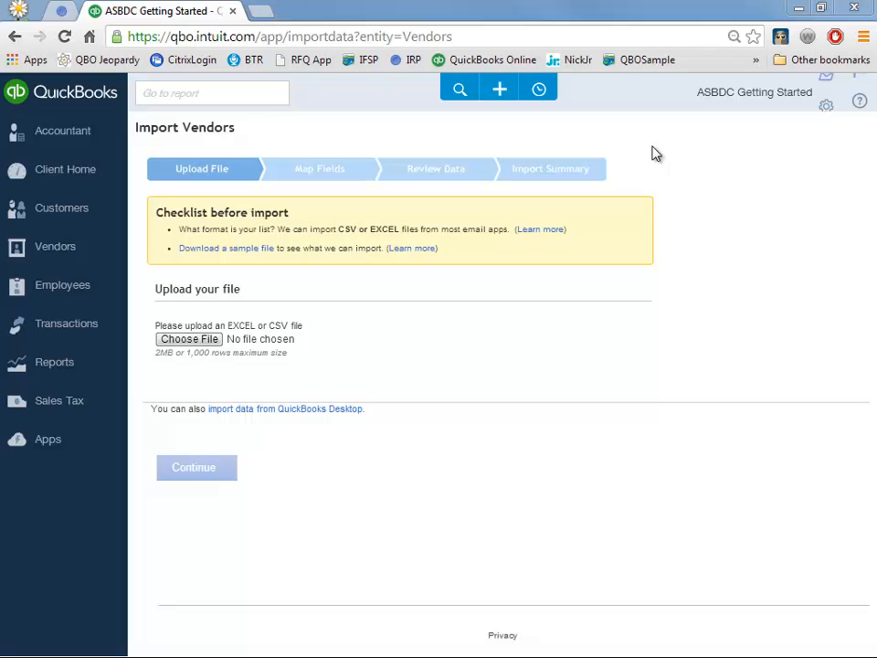
# - Browse the Create menu's full and short transaction lists, then close it
pyautogui.click(506, 99)
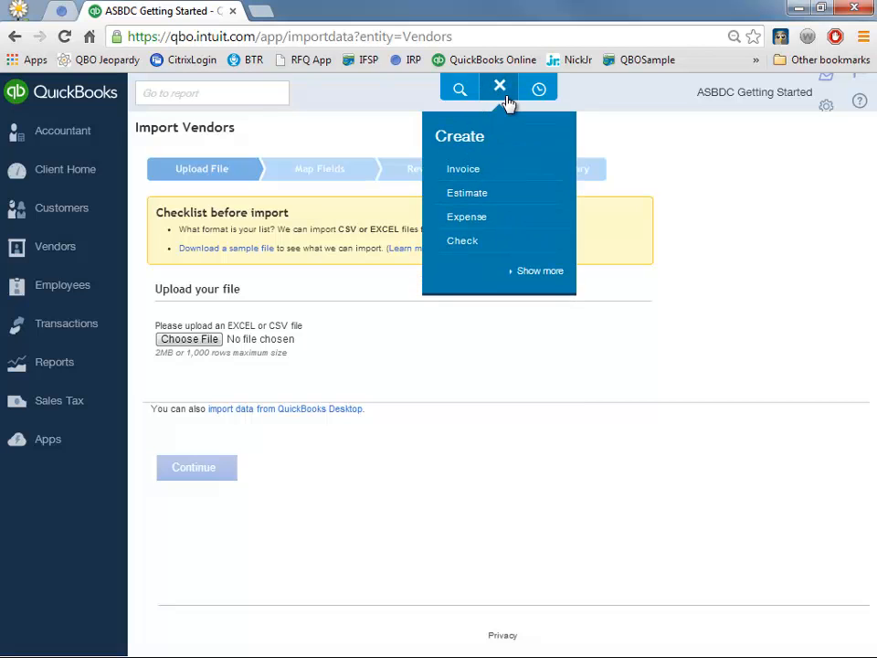
pyautogui.click(500, 89)
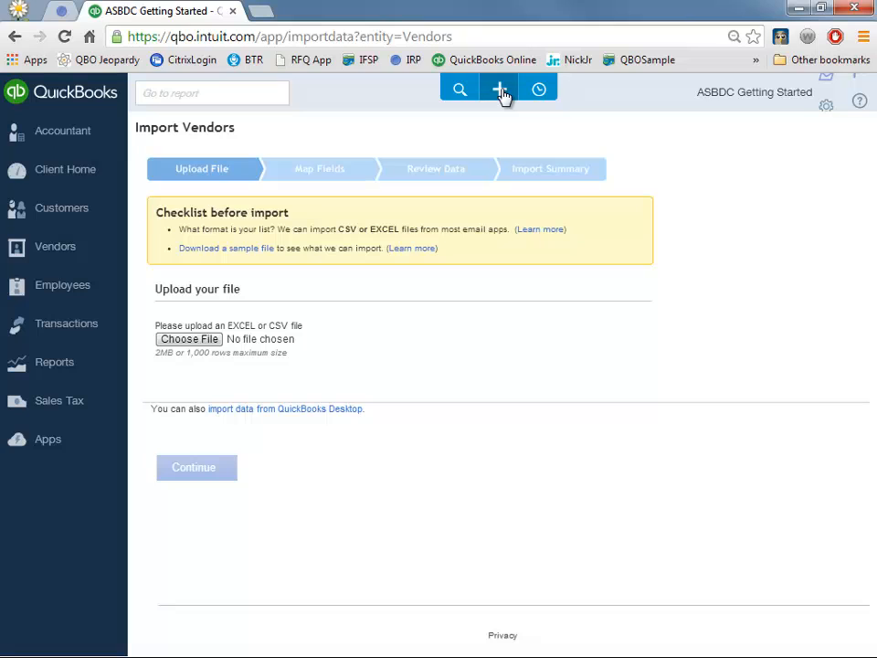
pyautogui.click(500, 91)
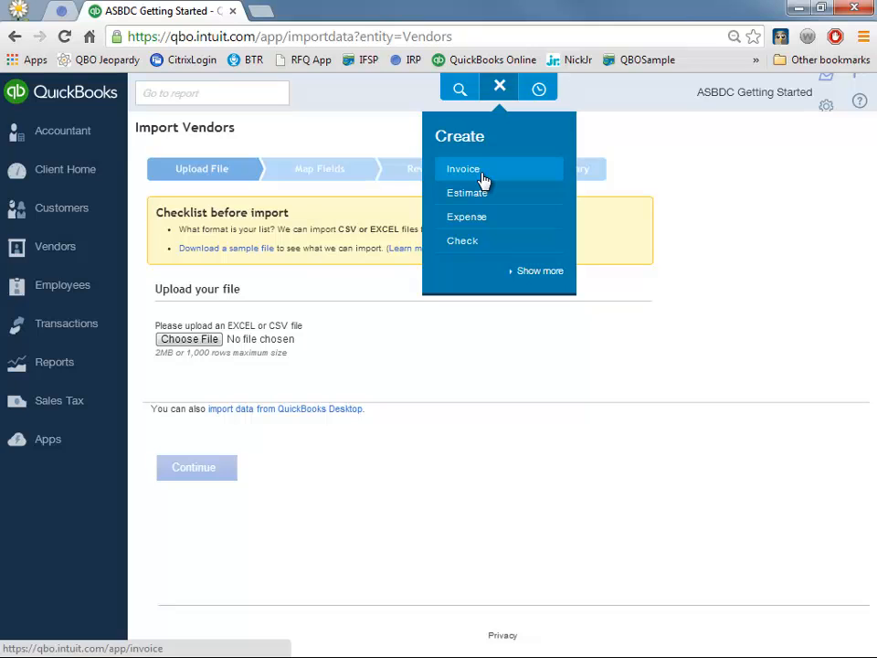
pyautogui.click(543, 272)
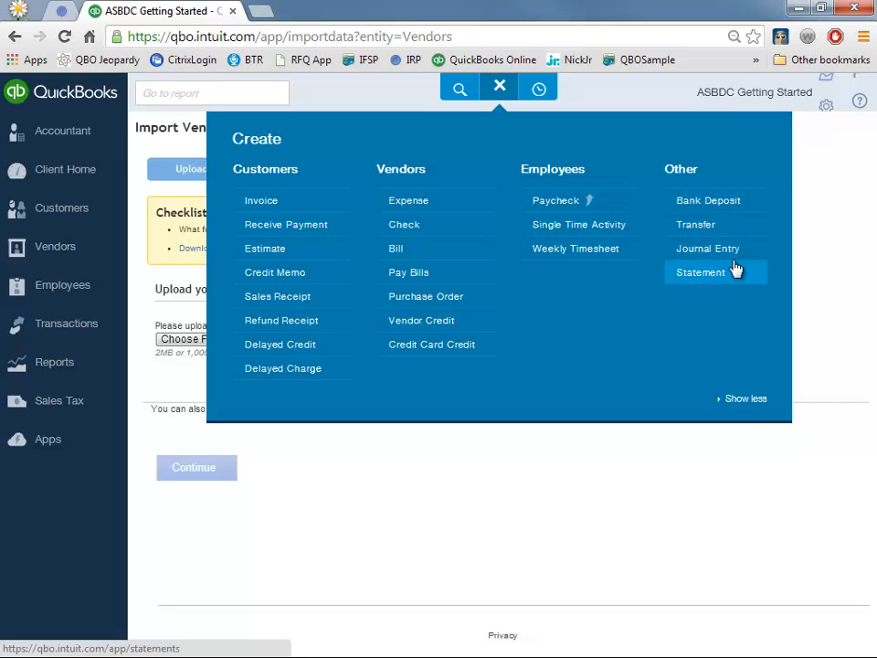
pyautogui.click(738, 399)
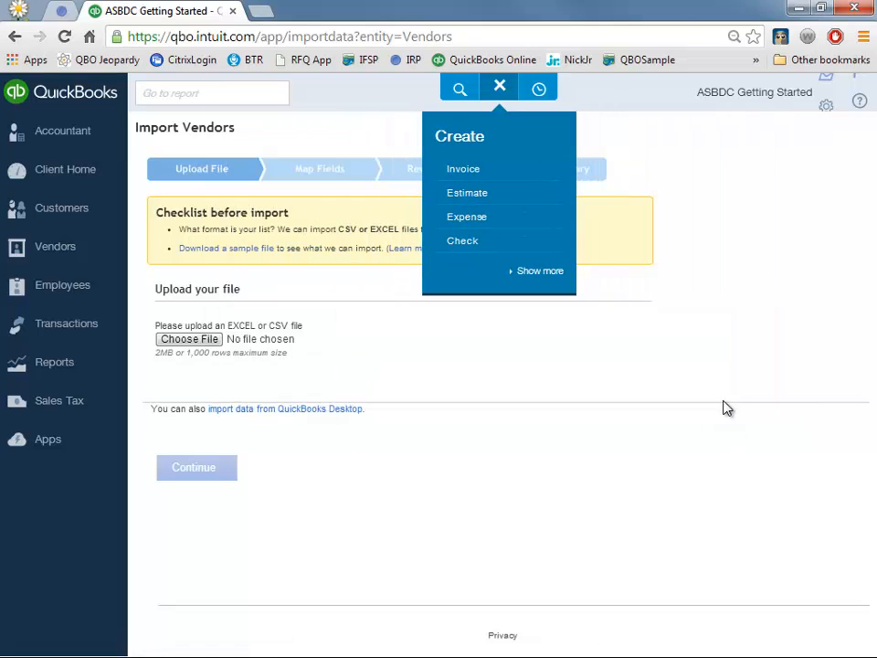
pyautogui.click(501, 89)
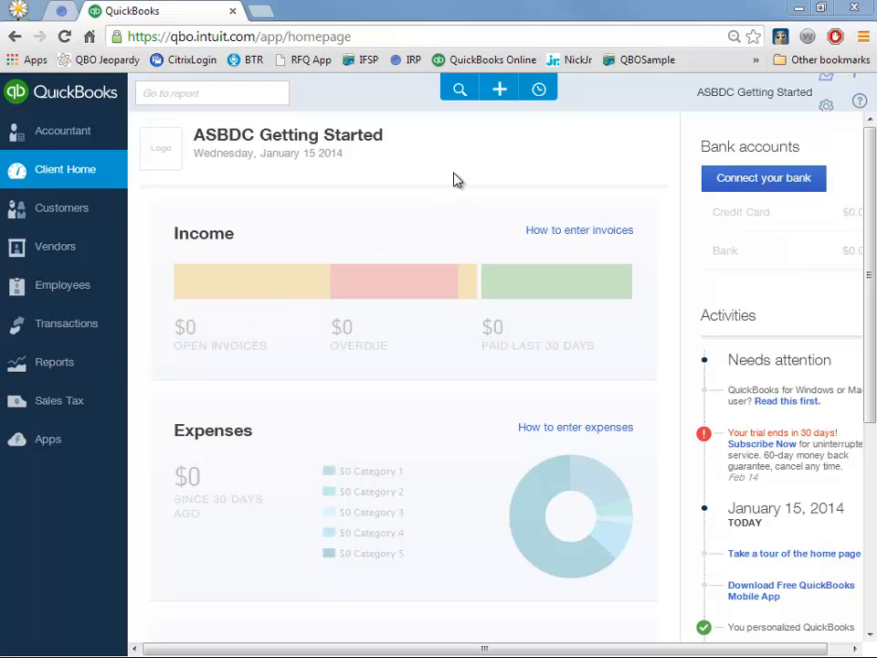
# - Start a new invoice and add a new customer by typing the customer's name
pyautogui.click(502, 89)
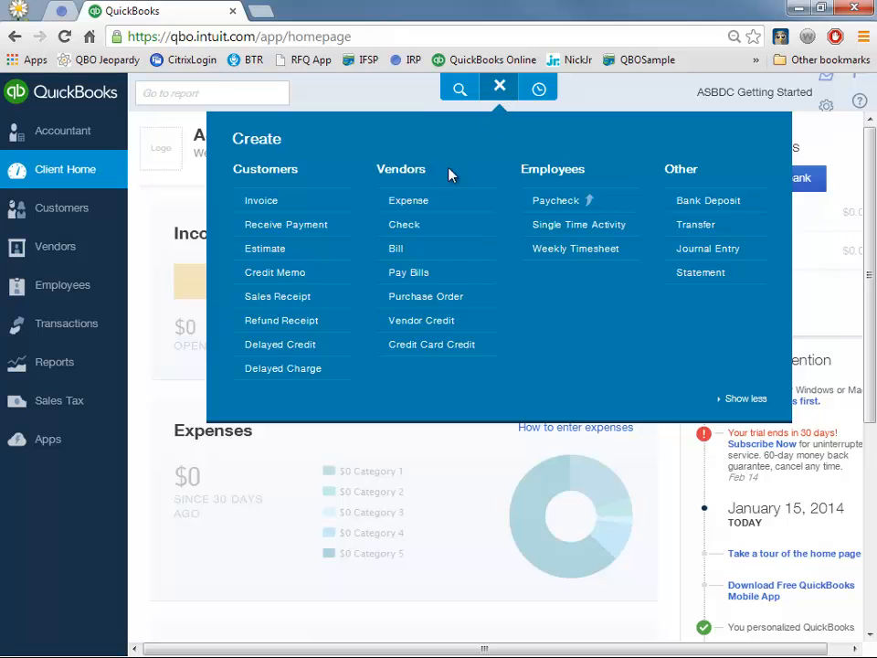
pyautogui.click(286, 209)
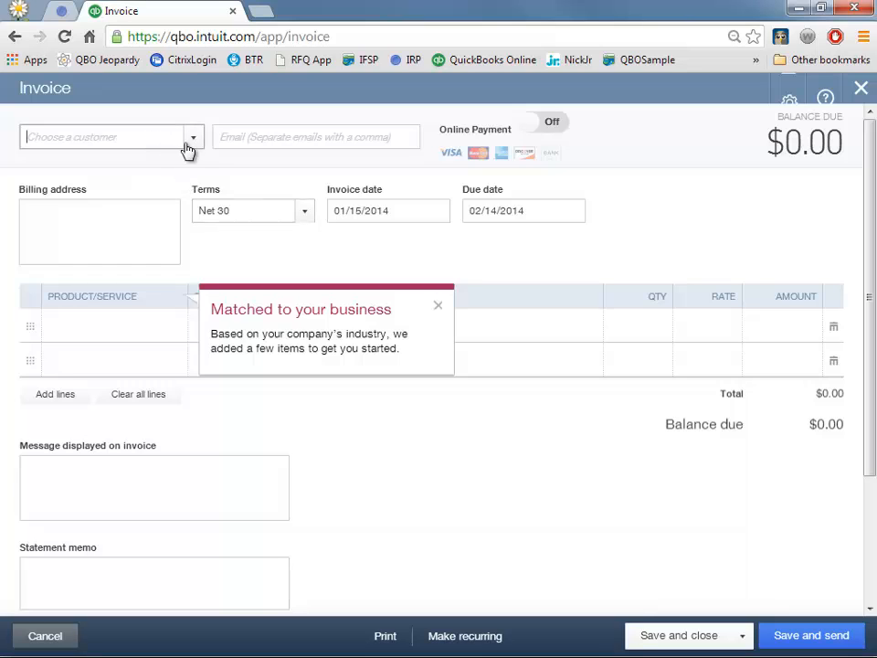
pyautogui.click(189, 143)
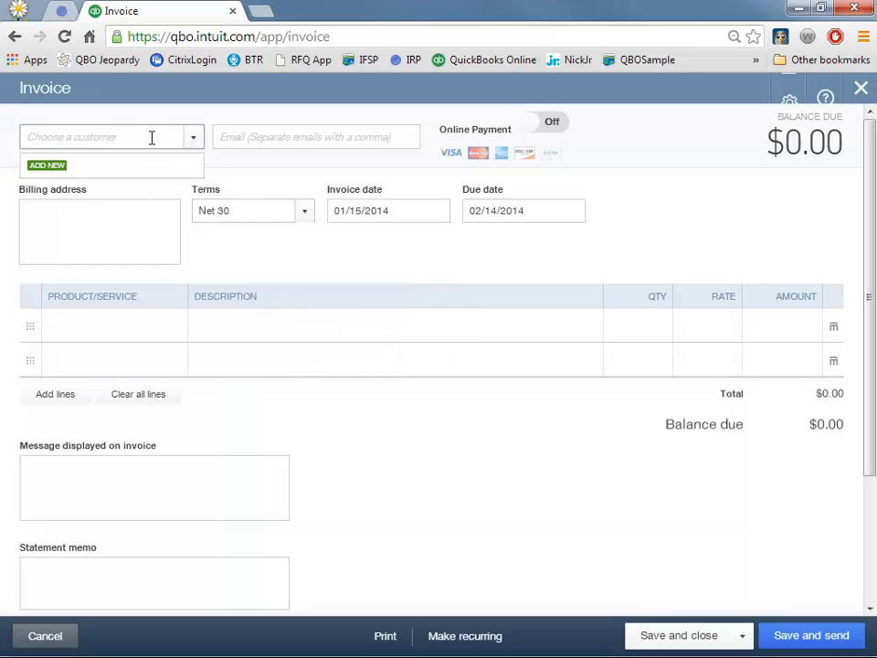
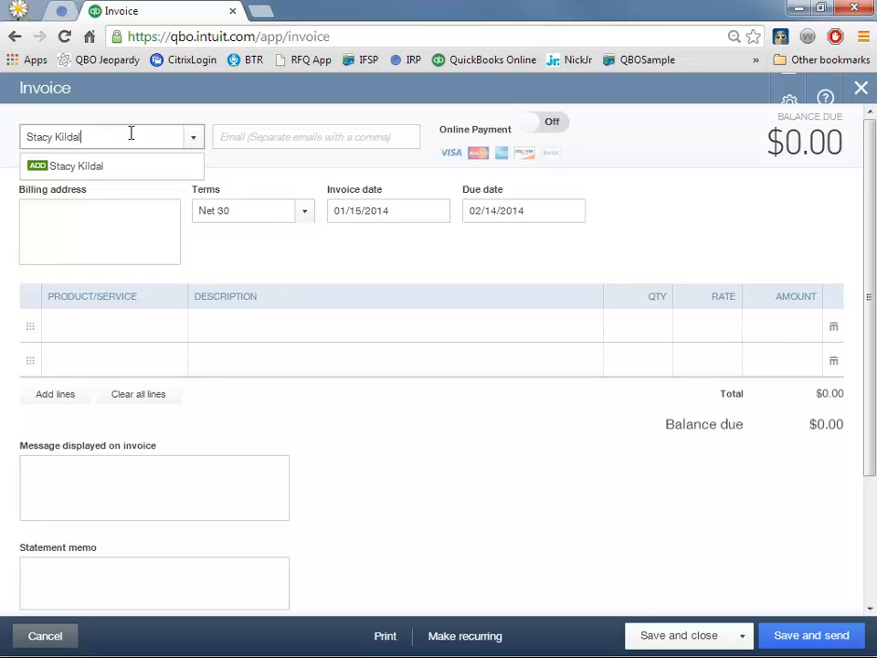
pyautogui.press('Return')
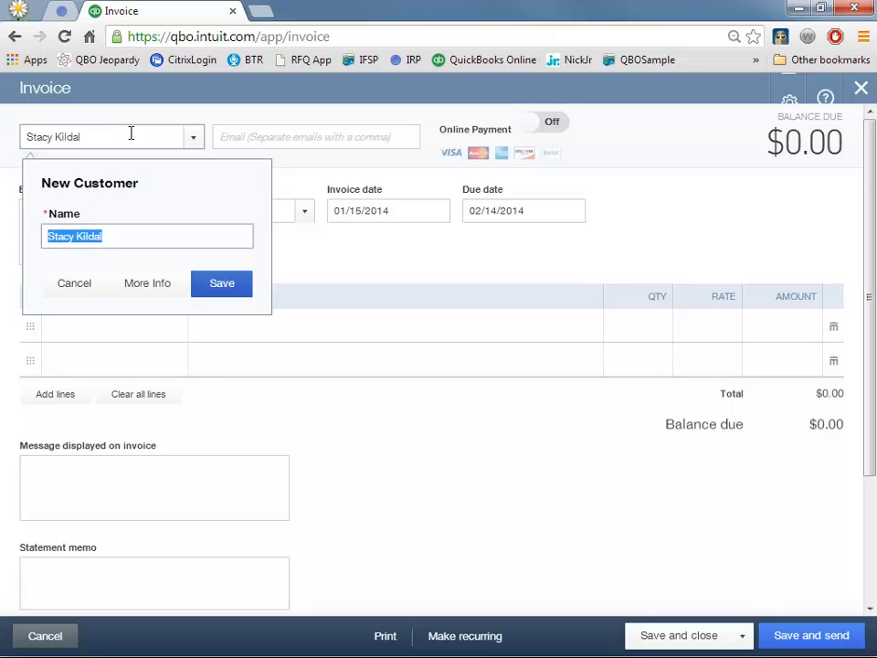
pyautogui.click(210, 285)
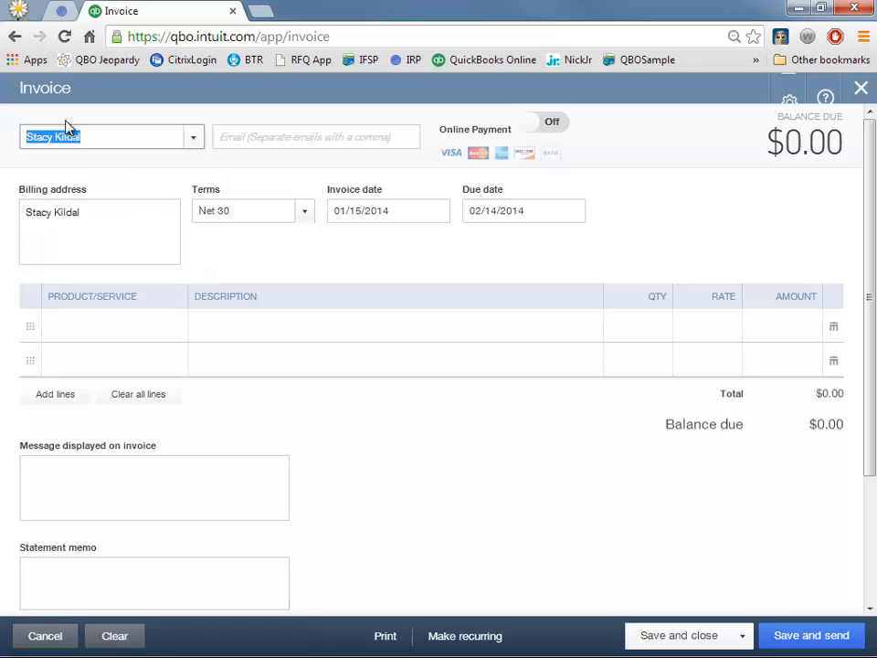
# - Replace it with a differently named new customer and save their full details
pyautogui.moveTo(156, 134); pyautogui.dragTo(7, 130)
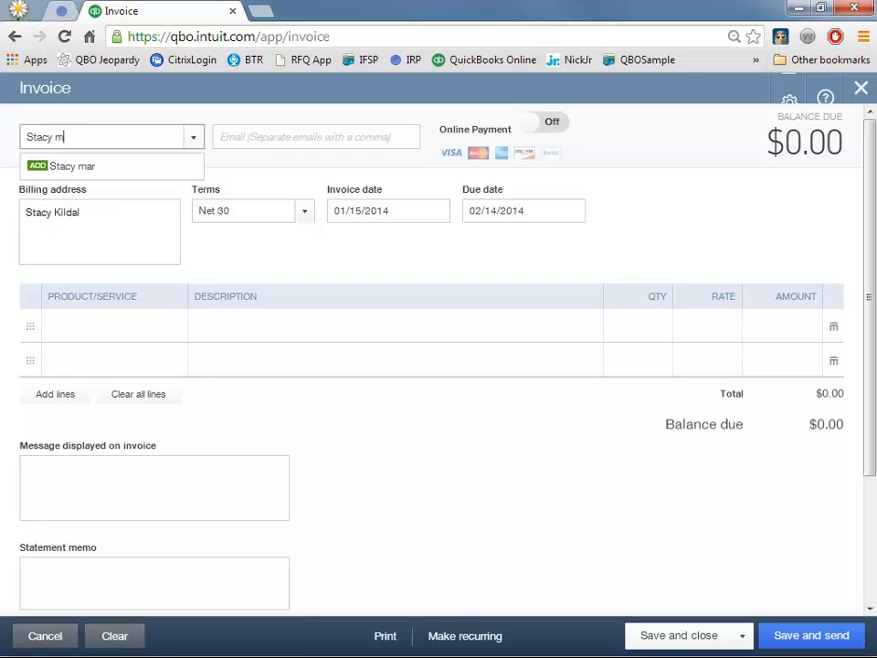
pyautogui.press('Return')
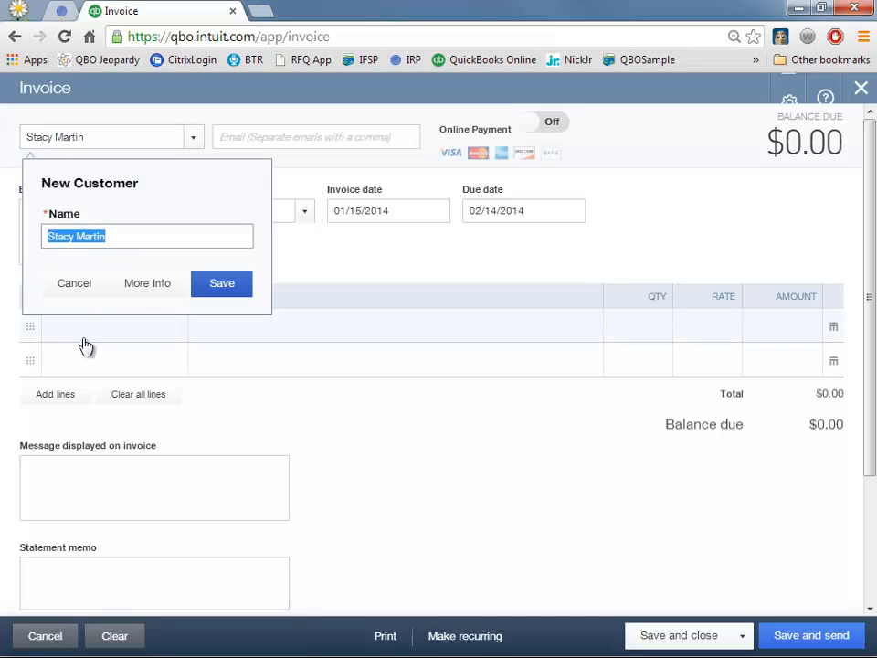
pyautogui.click(156, 287)
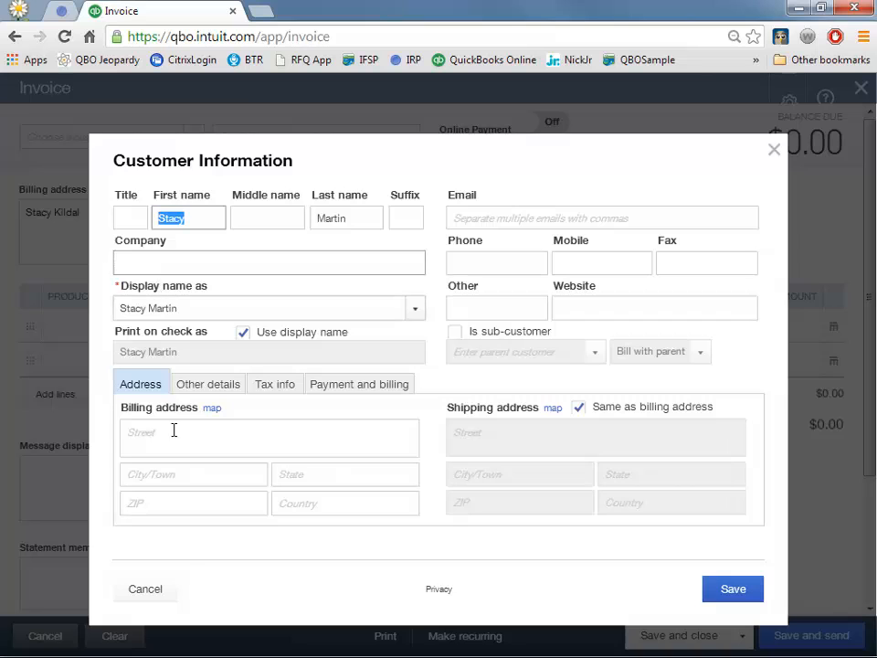
pyautogui.click(755, 592)
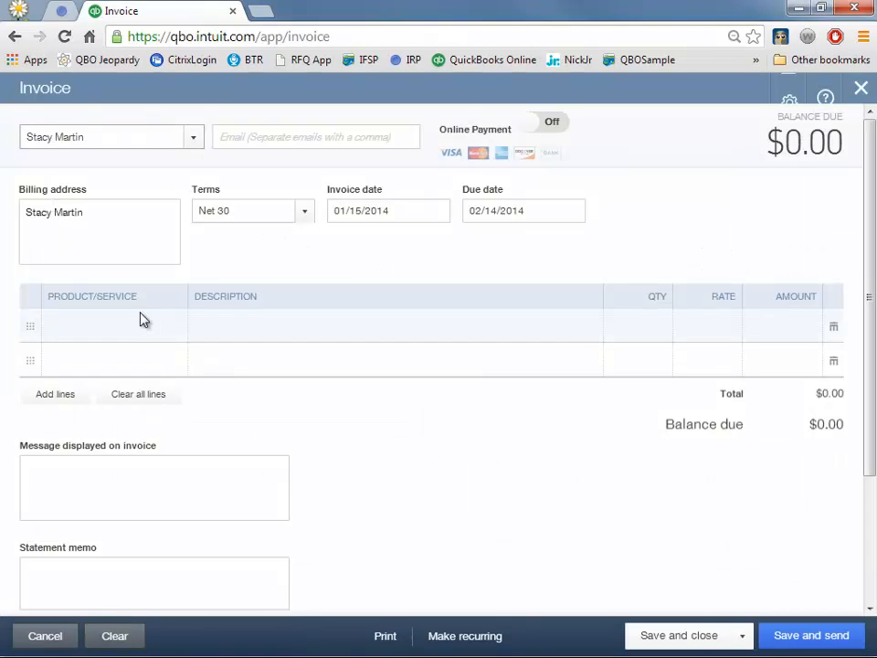
# - Add a Services line described 'New thing I'm doing' at a rate of 100
pyautogui.click(144, 326)
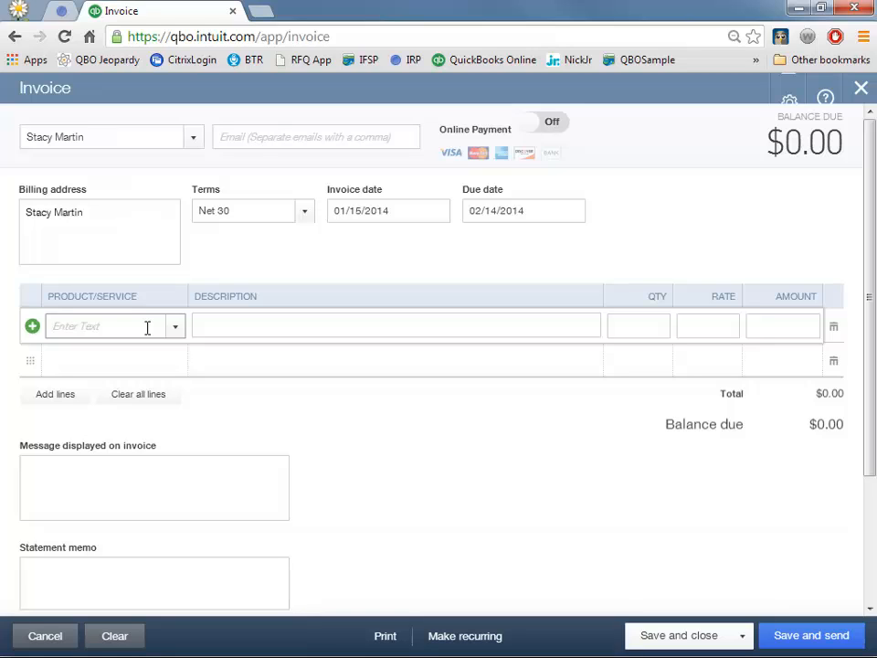
pyautogui.write('Services')
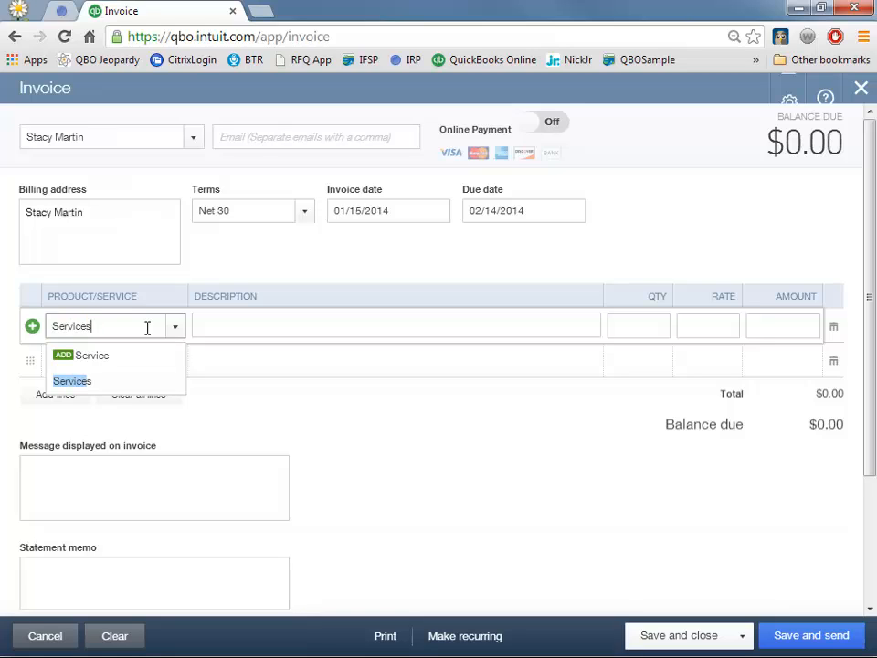
pyautogui.click(95, 384)
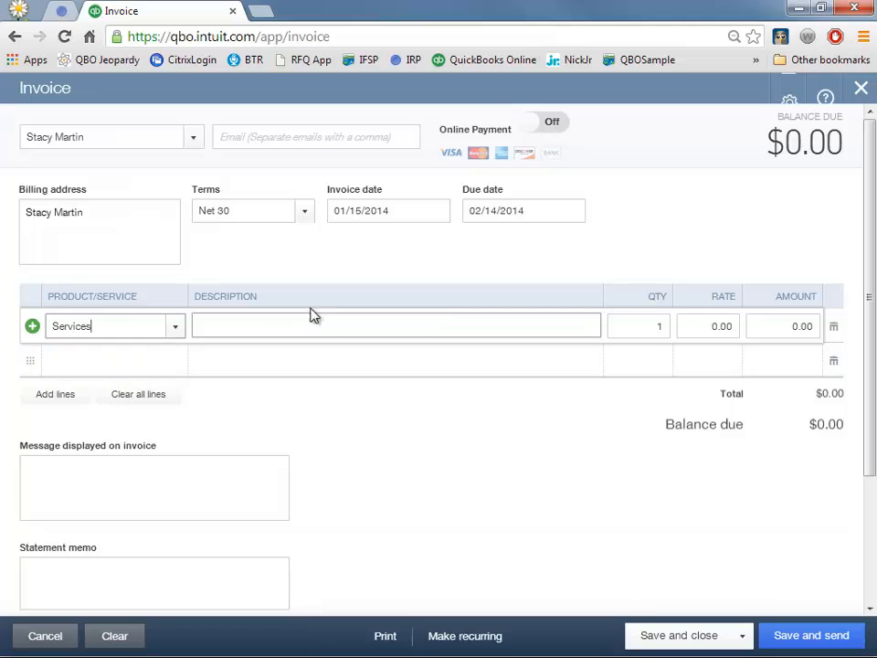
pyautogui.write('N')
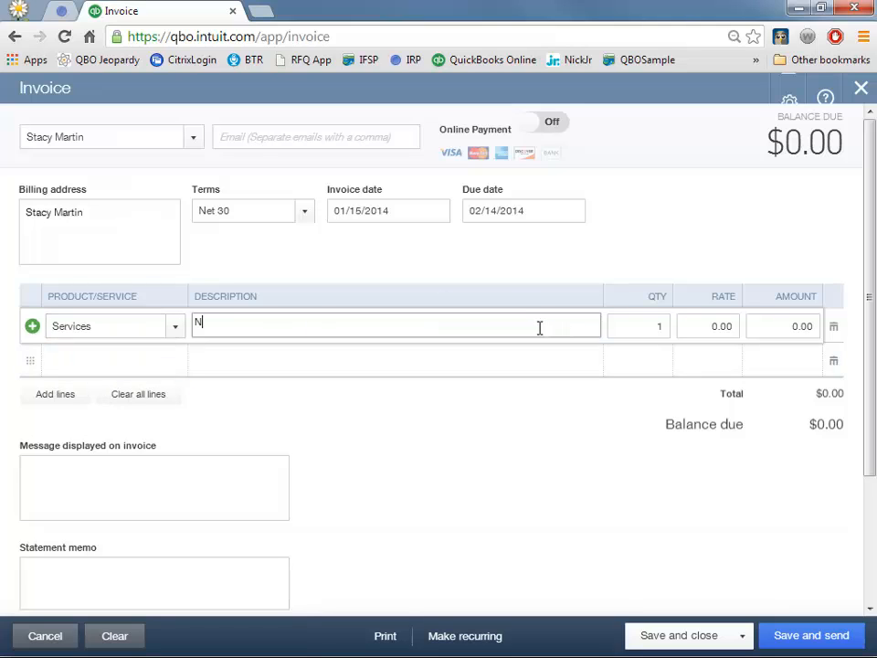
pyautogui.write("ew thing I'm doing")
pyautogui.press('Tab')
pyautogui.press('Tab')
pyautogui.write('100')
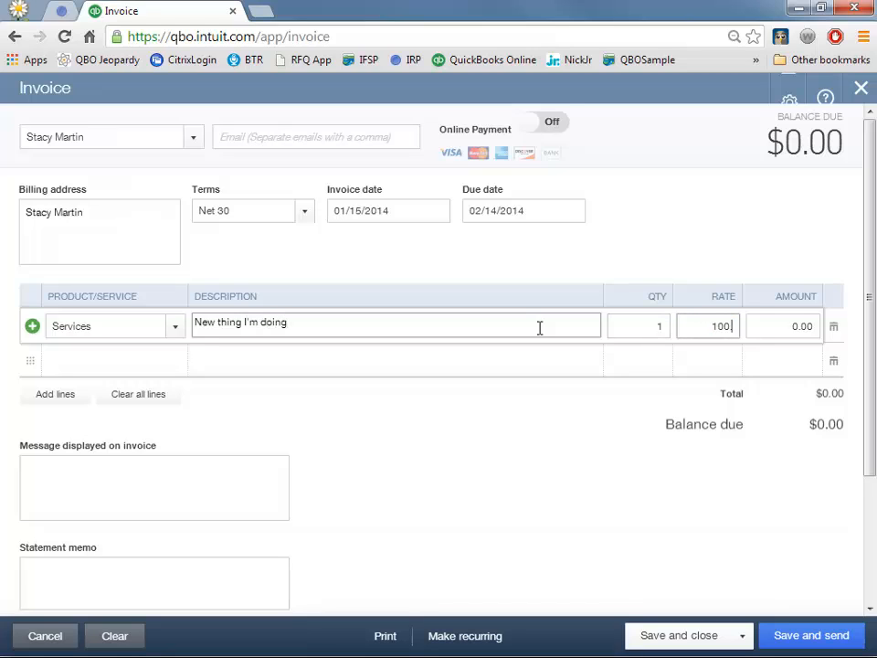
pyautogui.press('Tab')
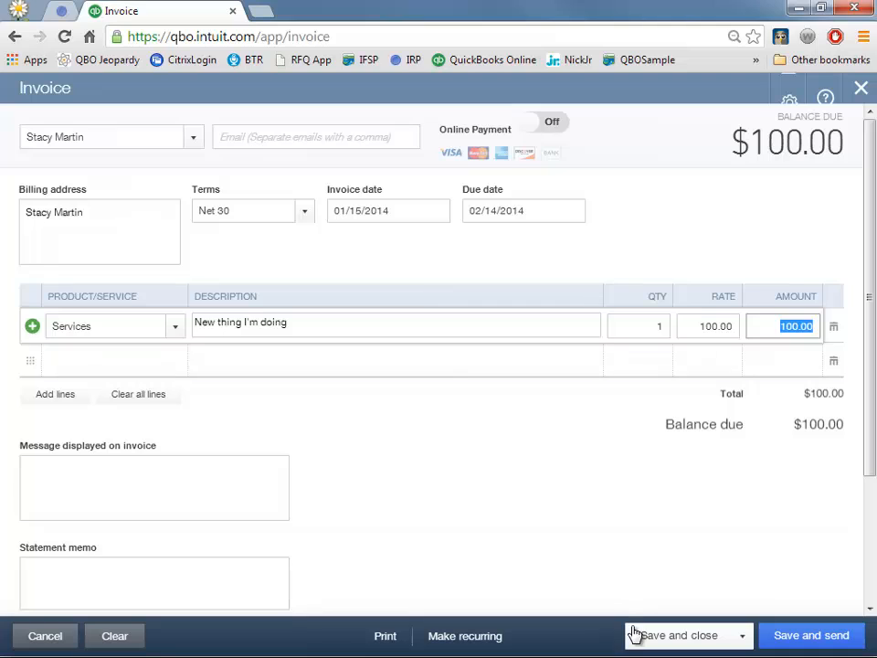
# - Leave online payment off and save and close invoice 1001
pyautogui.click(546, 122)
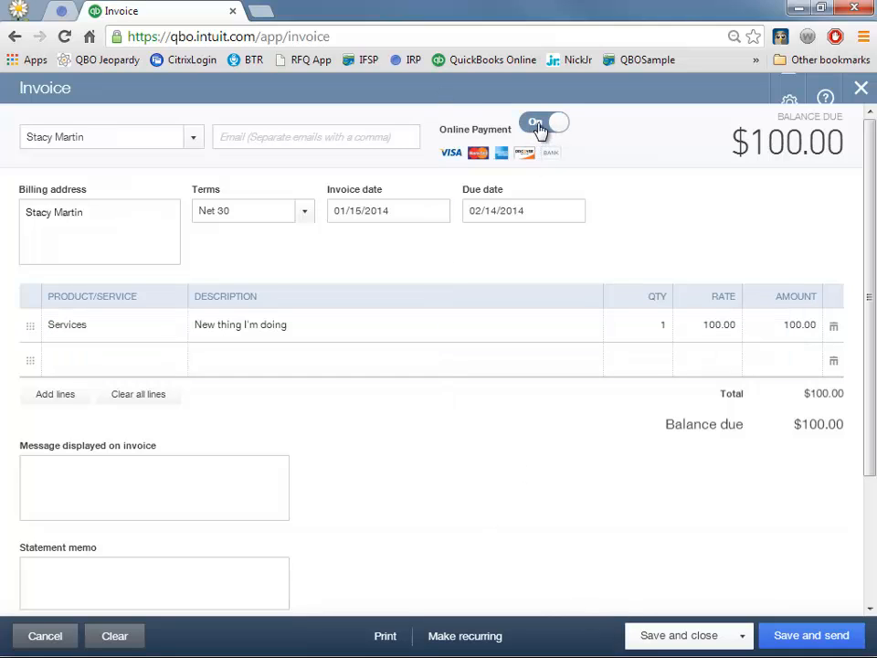
pyautogui.click(540, 128)
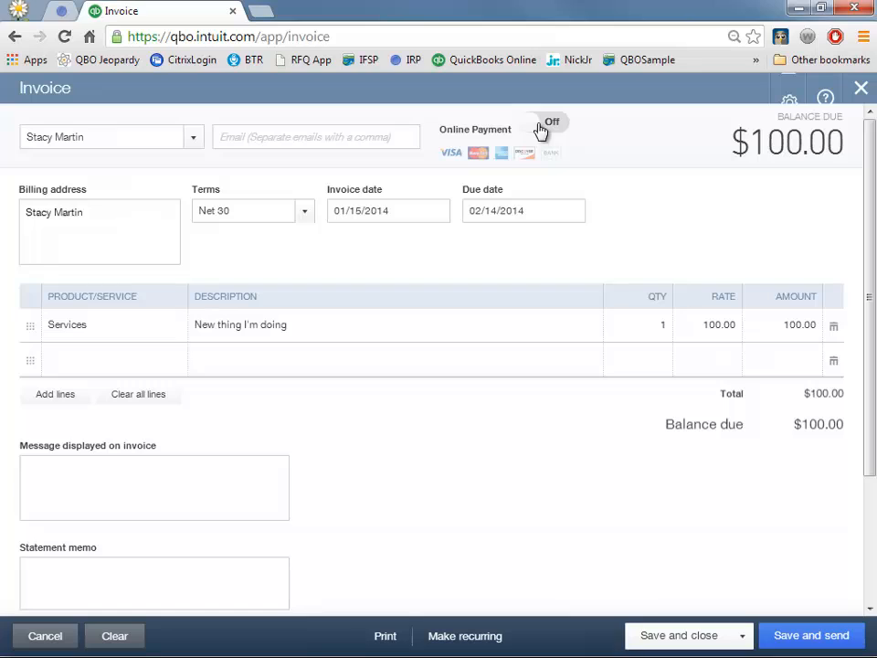
pyautogui.click(540, 129)
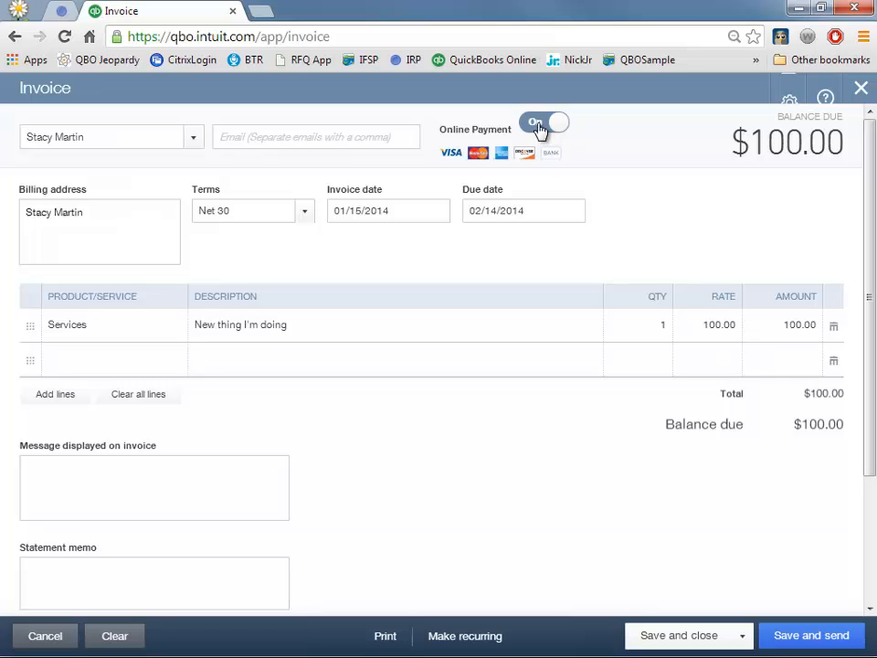
pyautogui.click(540, 126)
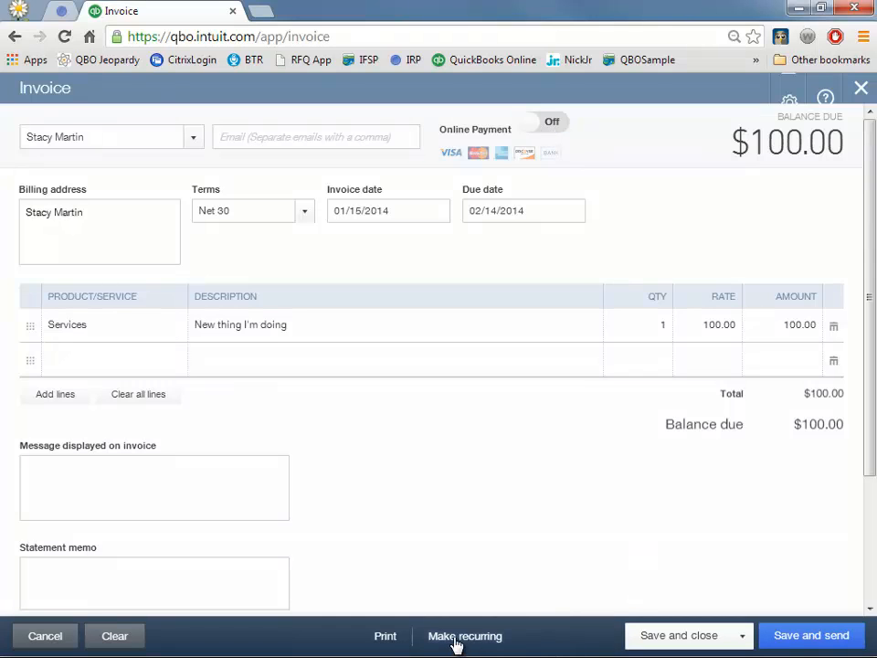
pyautogui.click(387, 638)
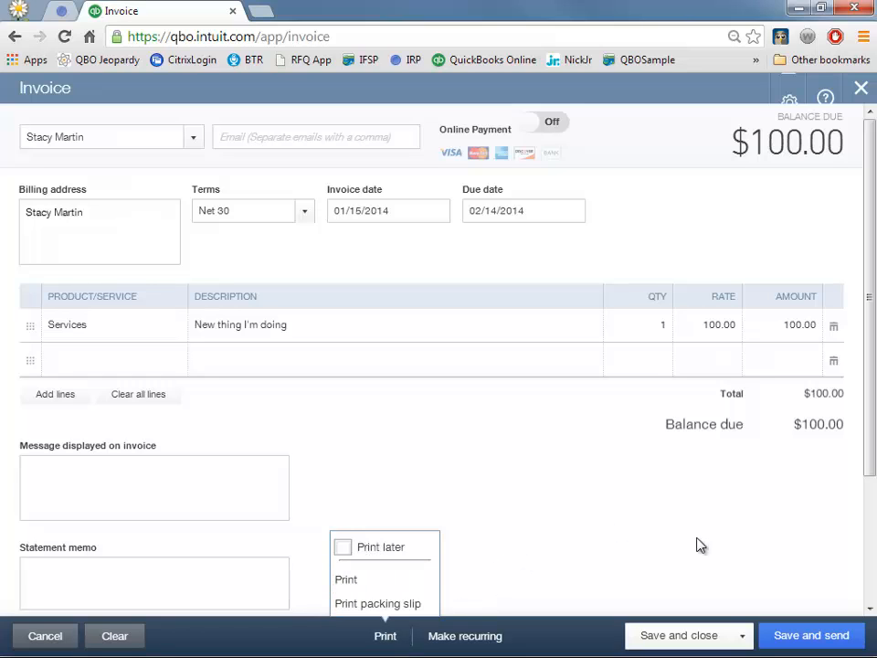
pyautogui.click(689, 639)
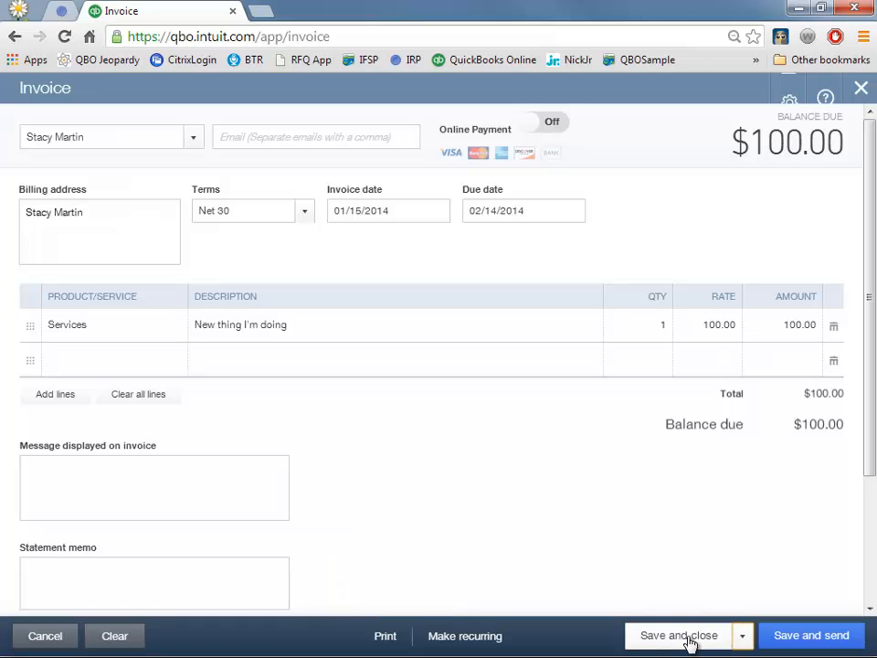
pyautogui.click(689, 640)
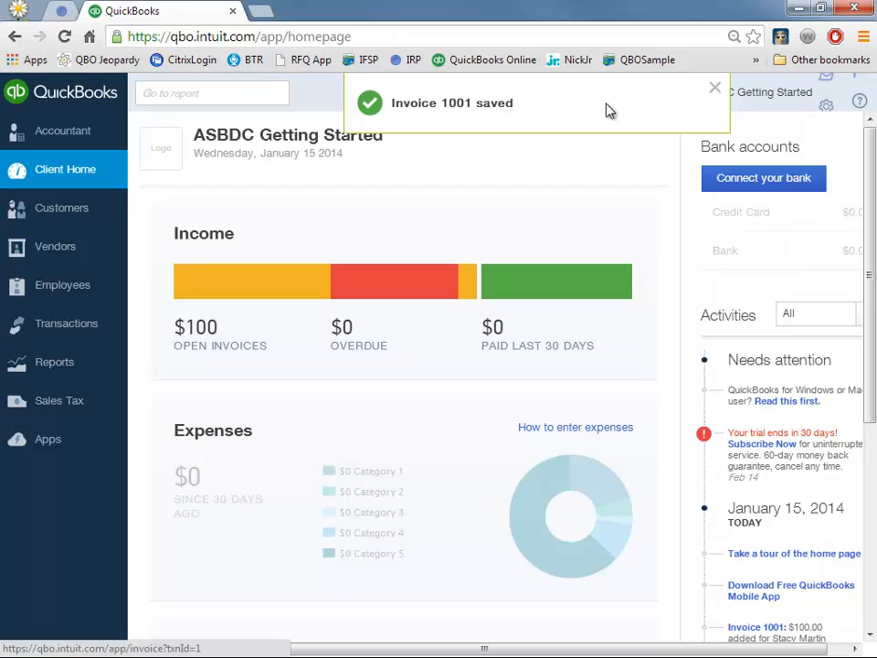
# - Dismiss the invoice saved banner, check recent transactions, and go to Advanced Search
pyautogui.click(716, 90)
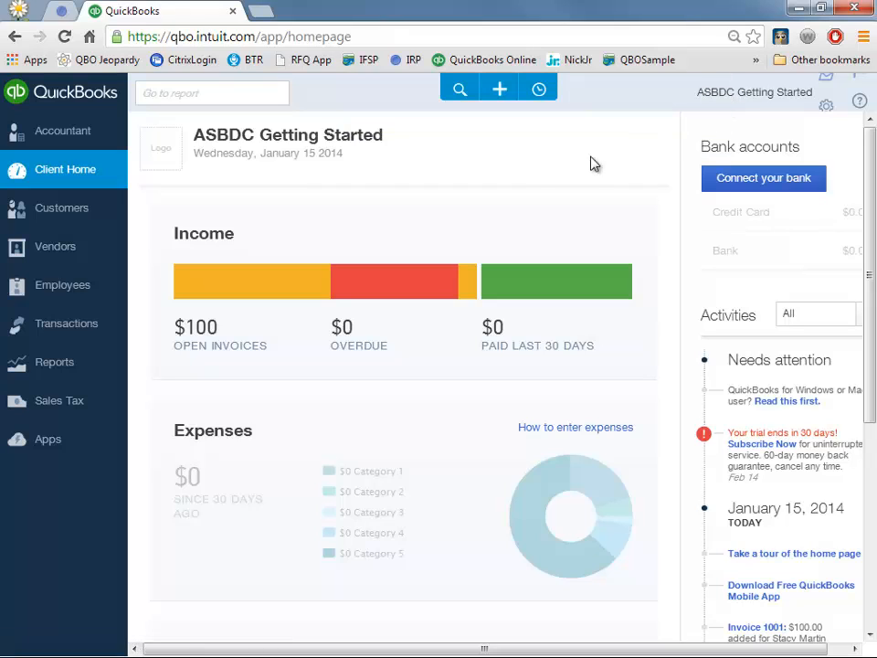
pyautogui.click(539, 90)
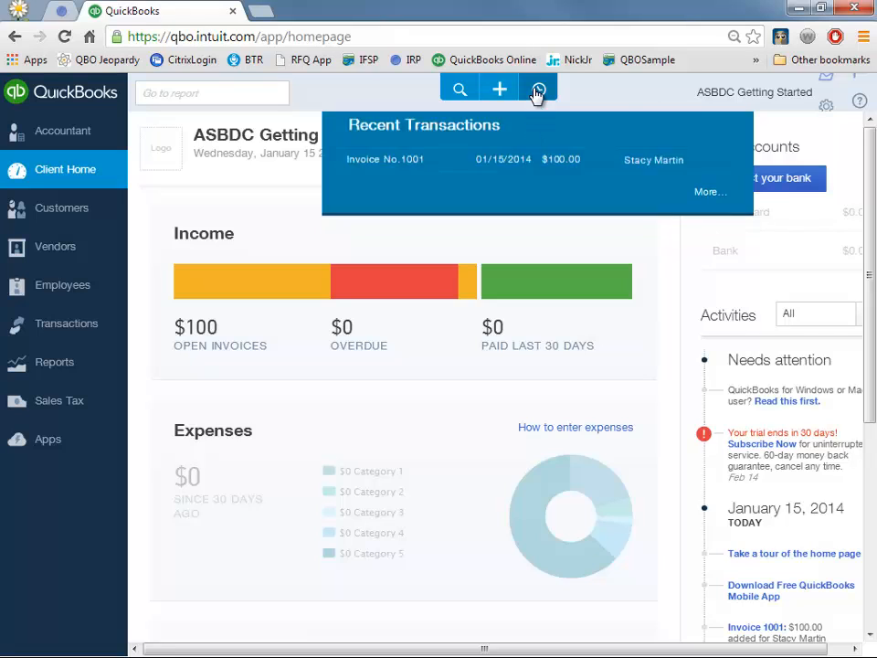
pyautogui.click(461, 91)
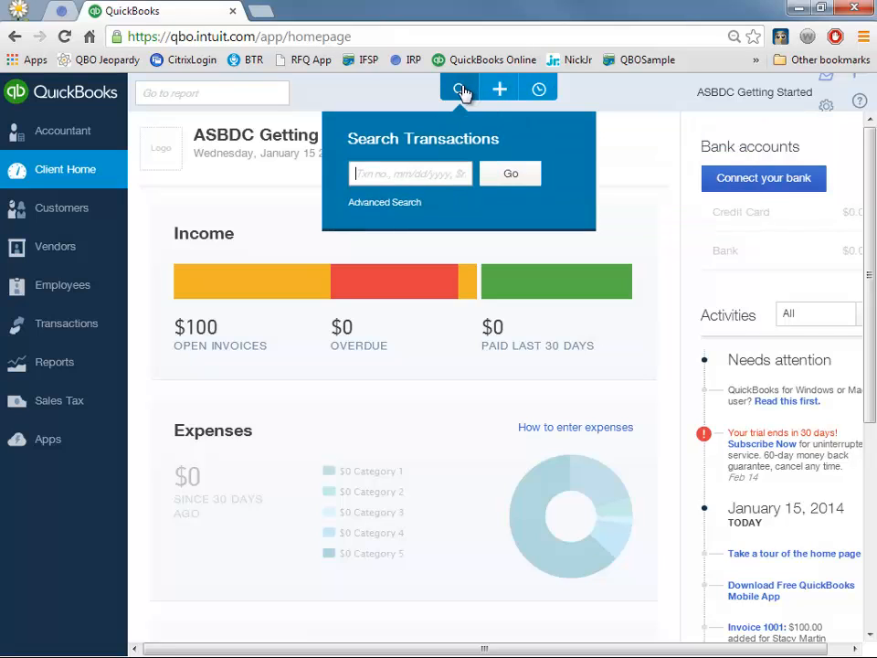
pyautogui.click(396, 203)
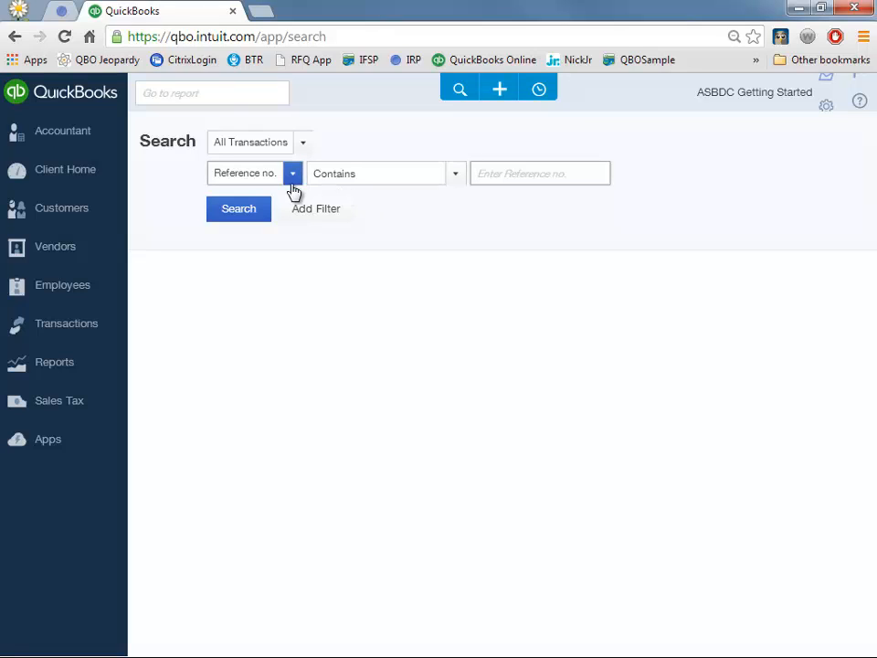
pyautogui.click(500, 91)
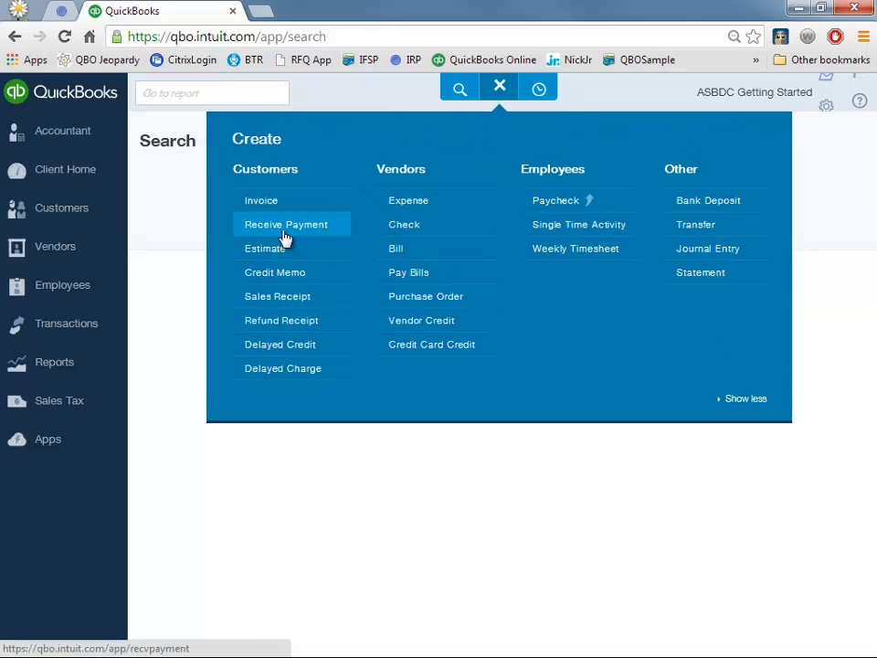
# - Start a received payment and select the customer, correcting the last name
pyautogui.click(285, 225)
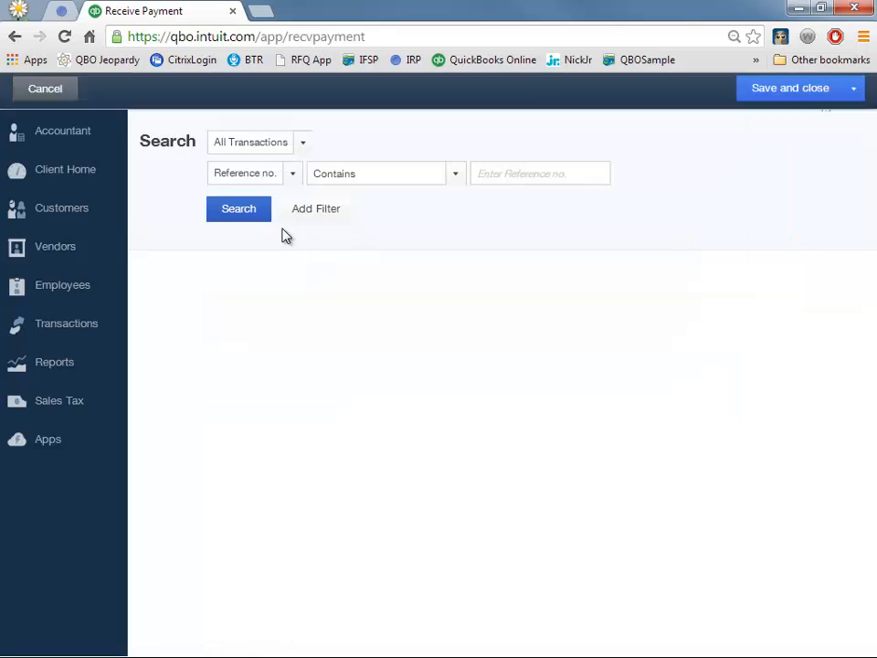
pyautogui.click(174, 138)
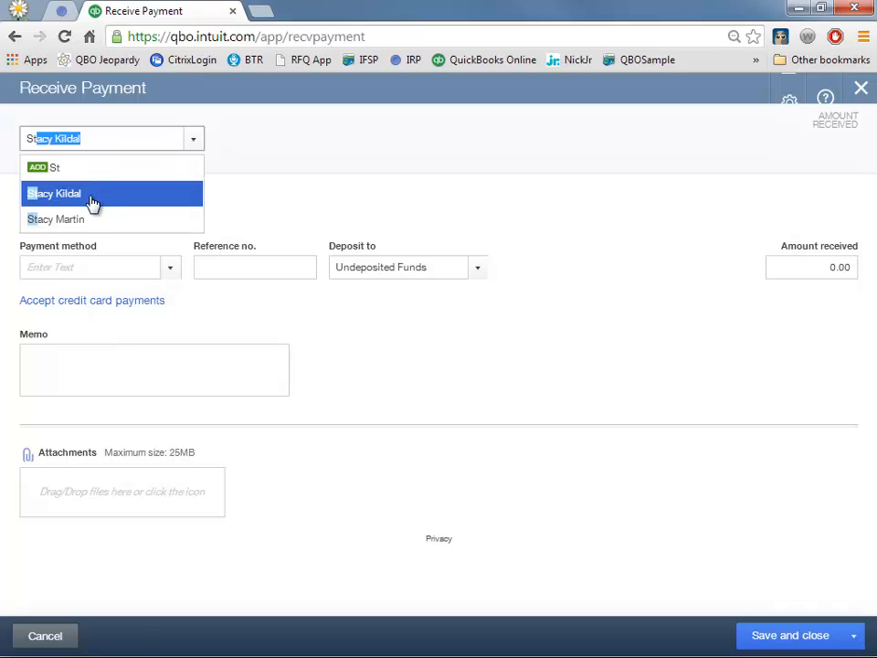
pyautogui.click(91, 195)
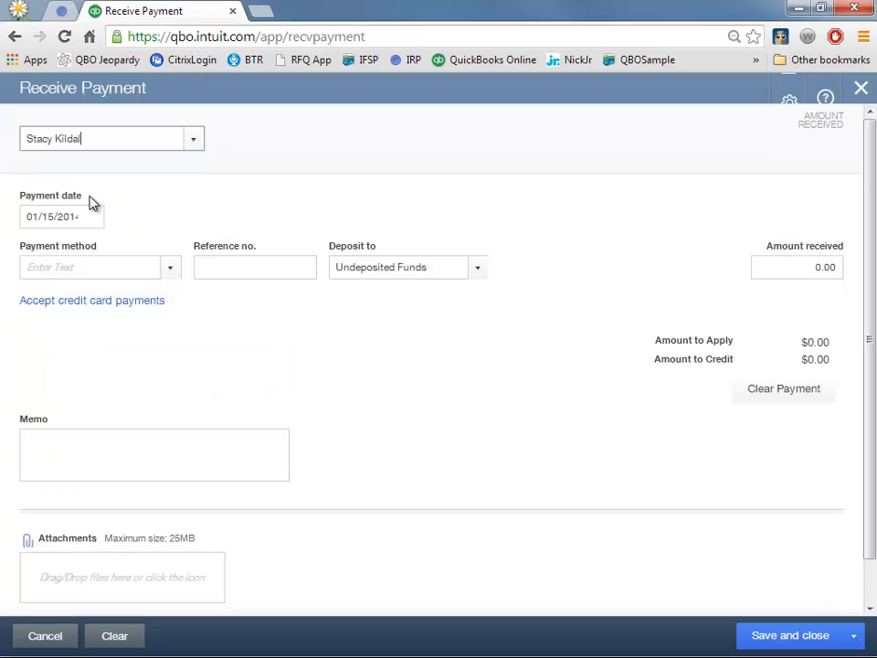
pyautogui.click(139, 137)
pyautogui.scroll(-2, 202, 430)
pyautogui.scroll(2, 202, 430)
pyautogui.doubleClick(57, 134)
pyautogui.write('Martin')
pyautogui.press('Tab')
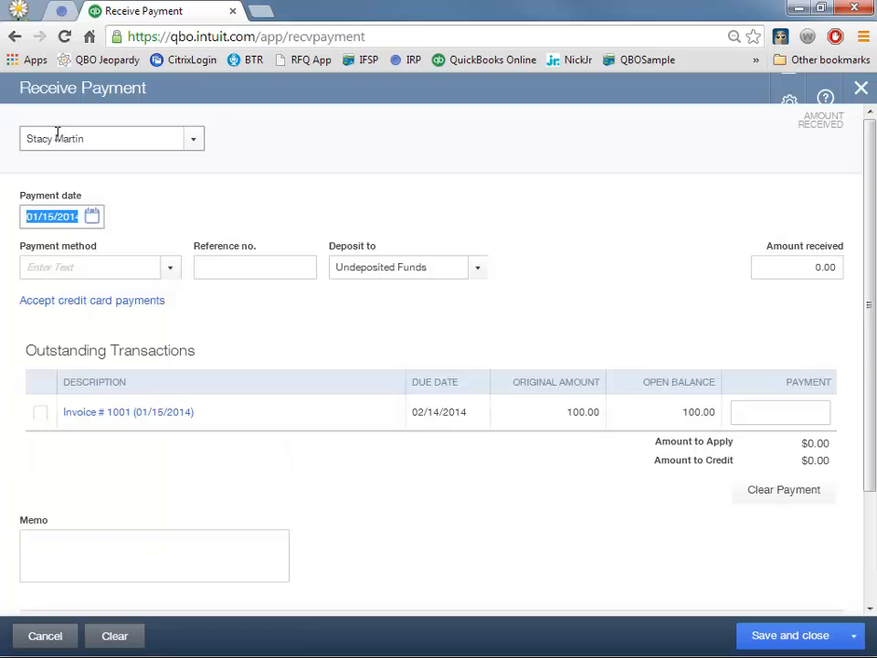
# - Apply a $100.00 Cash payment to Invoice # 1001 and save it
pyautogui.click(169, 268)
pyautogui.click(81, 343)
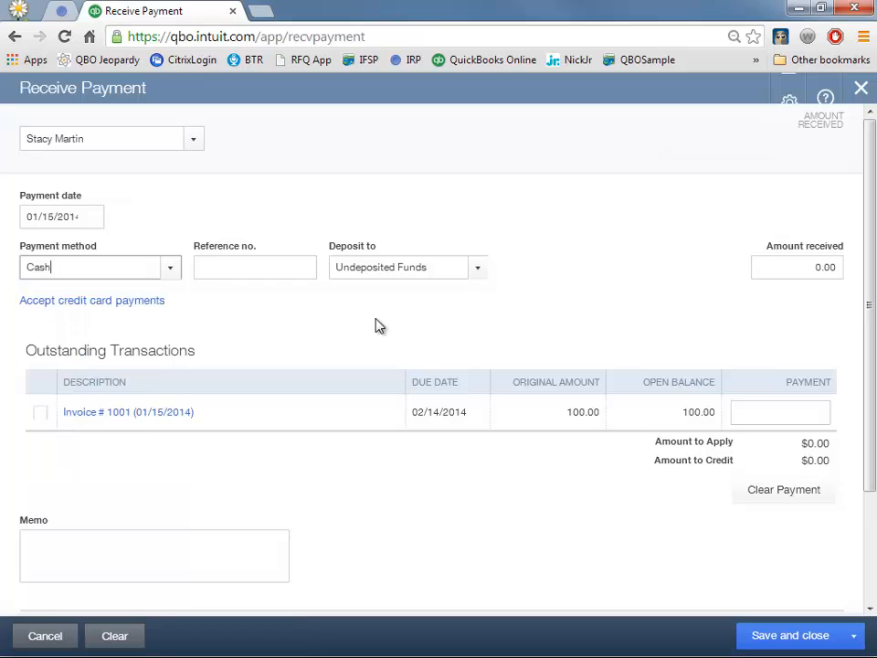
pyautogui.click(41, 413)
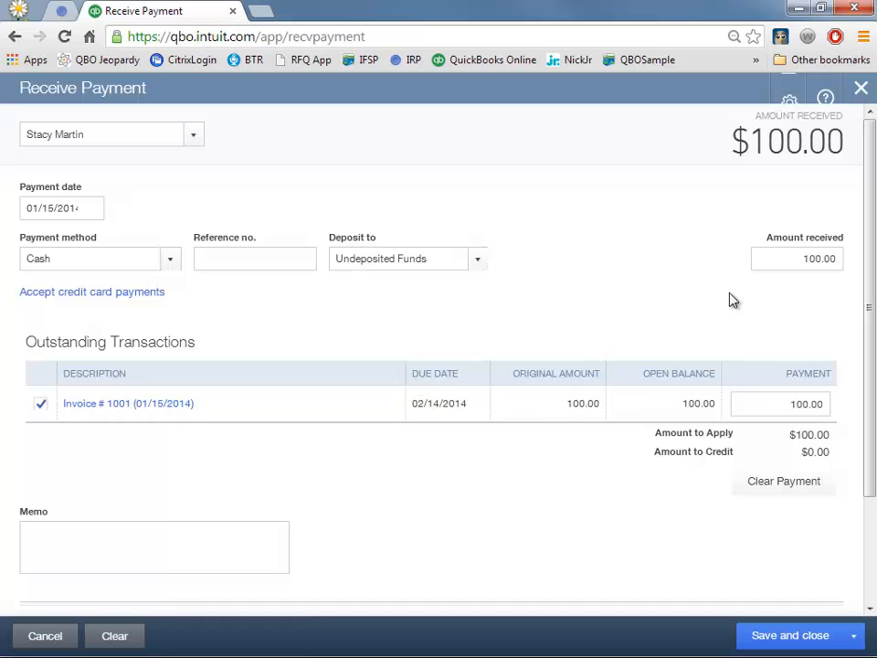
pyautogui.click(777, 638)
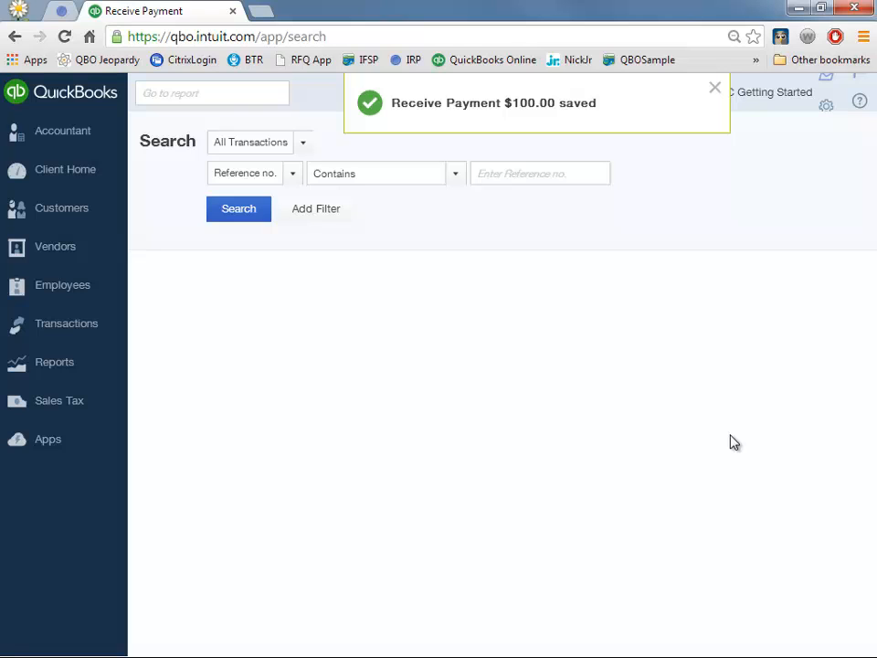
# - Start a bank deposit that includes the $100.00 cash payment
pyautogui.click(716, 88)
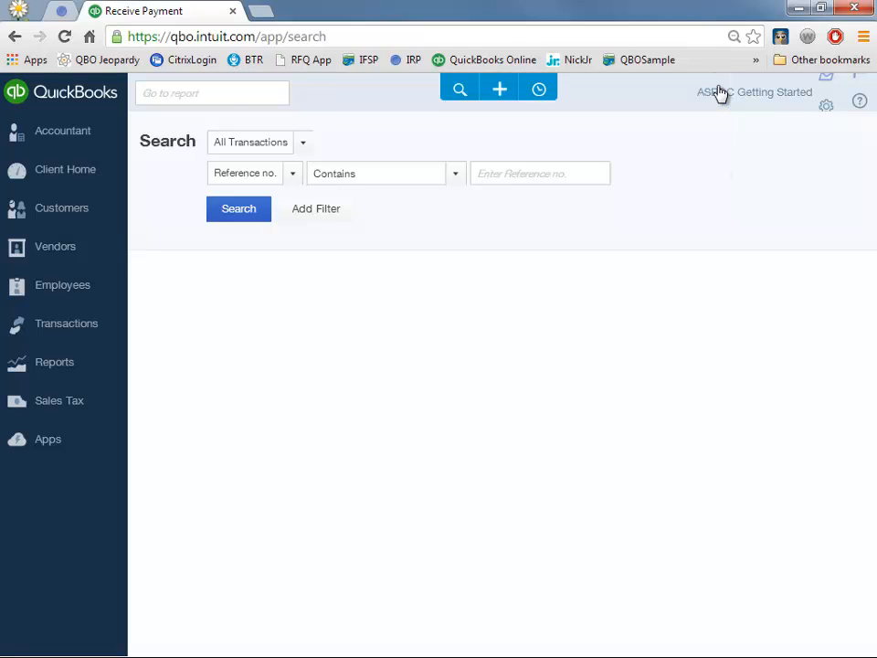
pyautogui.click(500, 91)
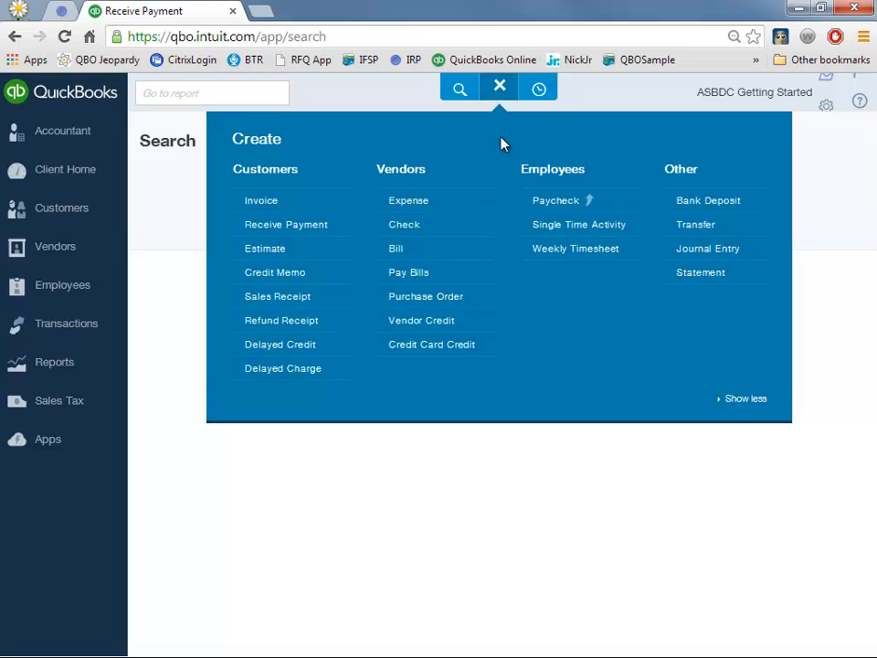
pyautogui.click(699, 201)
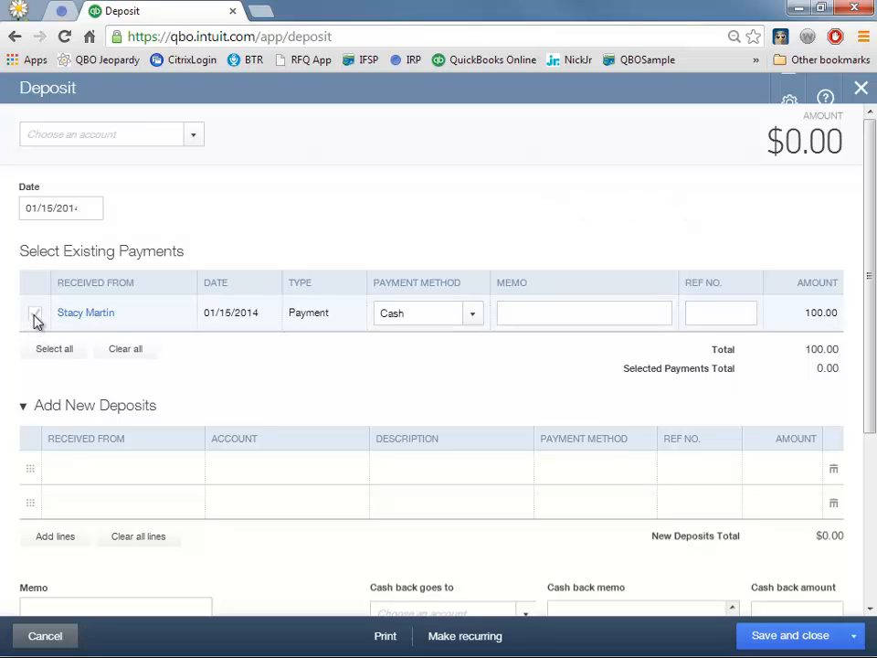
pyautogui.click(35, 316)
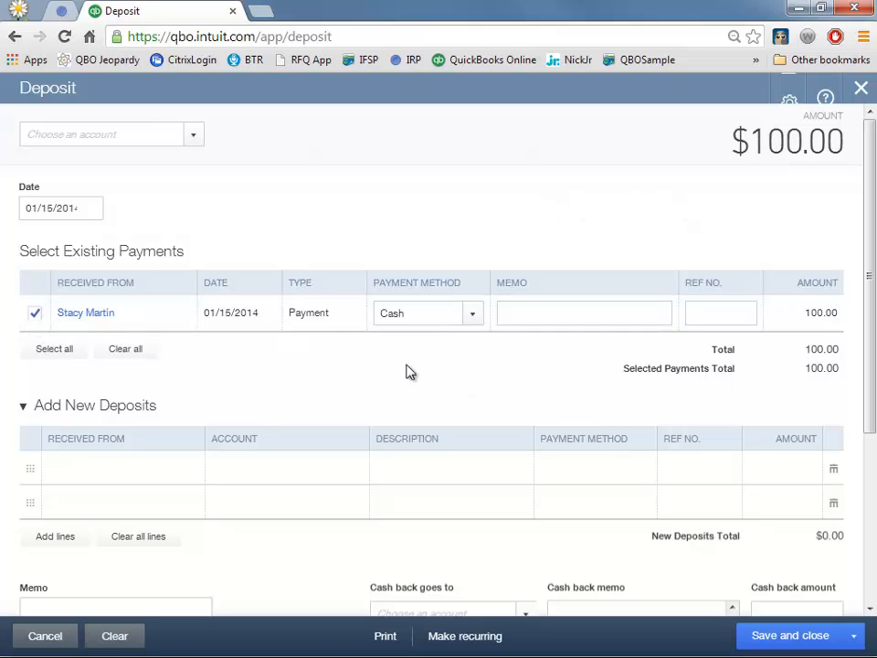
# - Deposit into a new Bank / Checking account named 'Bank Account' and save
pyautogui.click(191, 137)
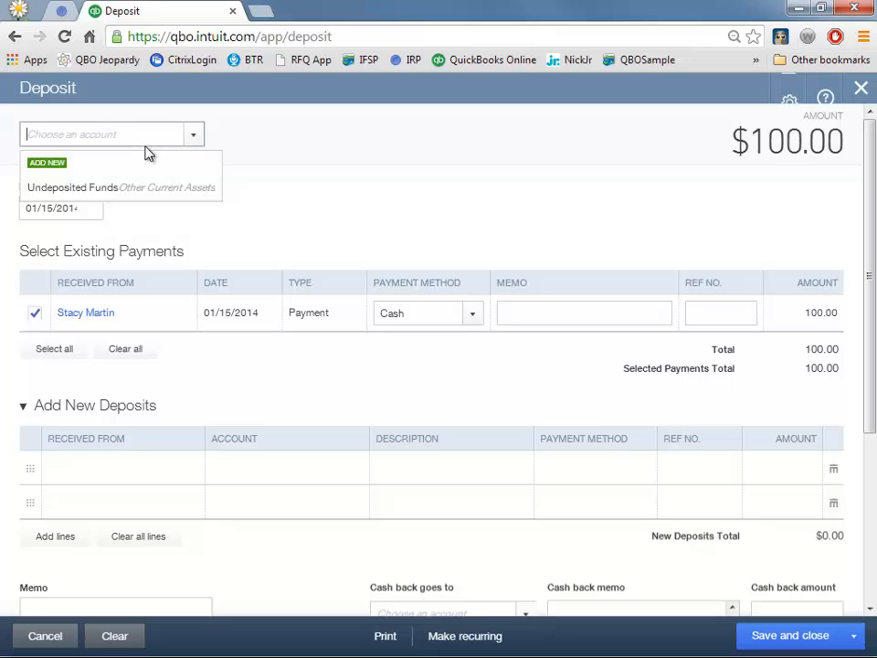
pyautogui.write('Bank Account')
pyautogui.press('Return')
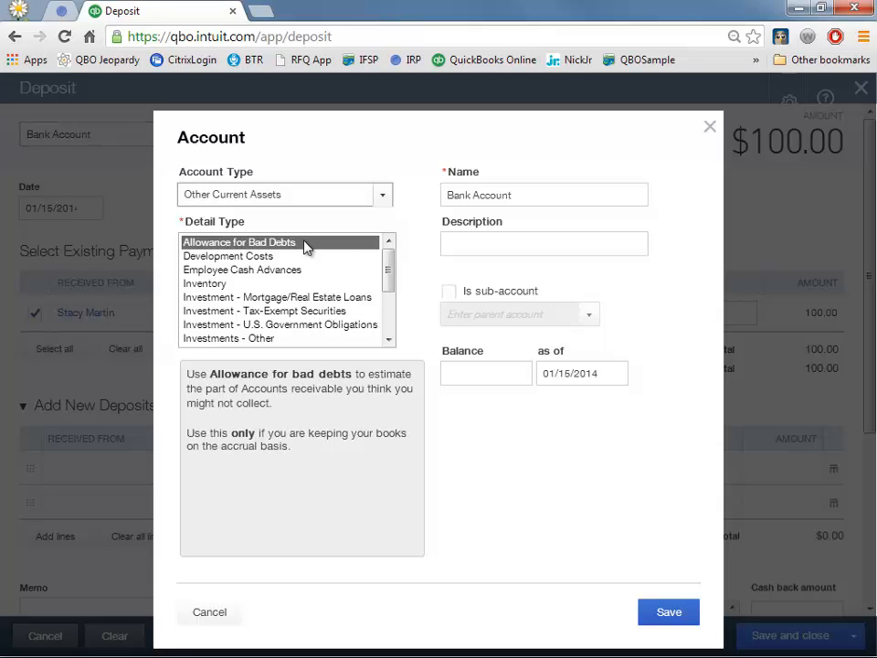
pyautogui.click(383, 195)
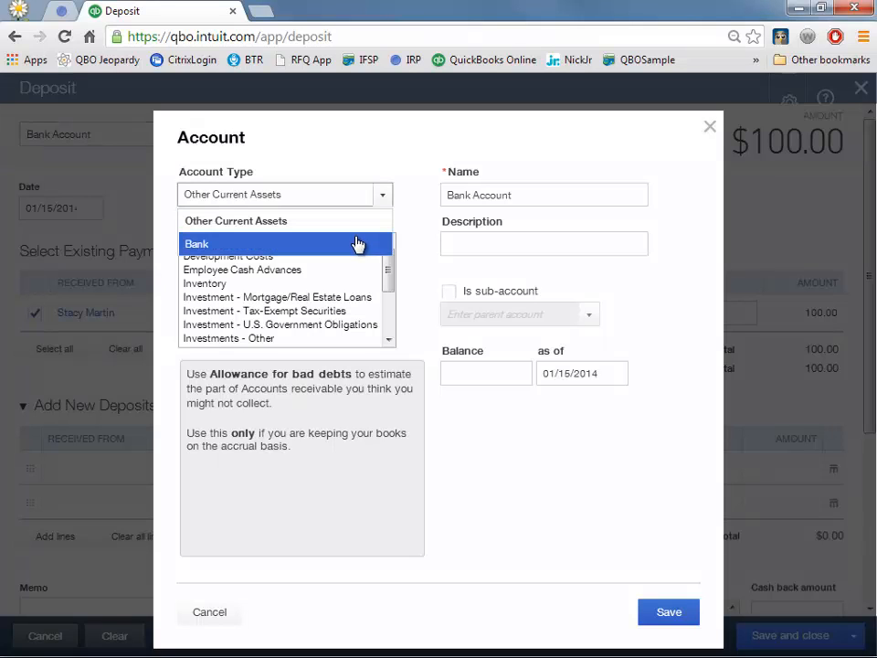
pyautogui.click(357, 244)
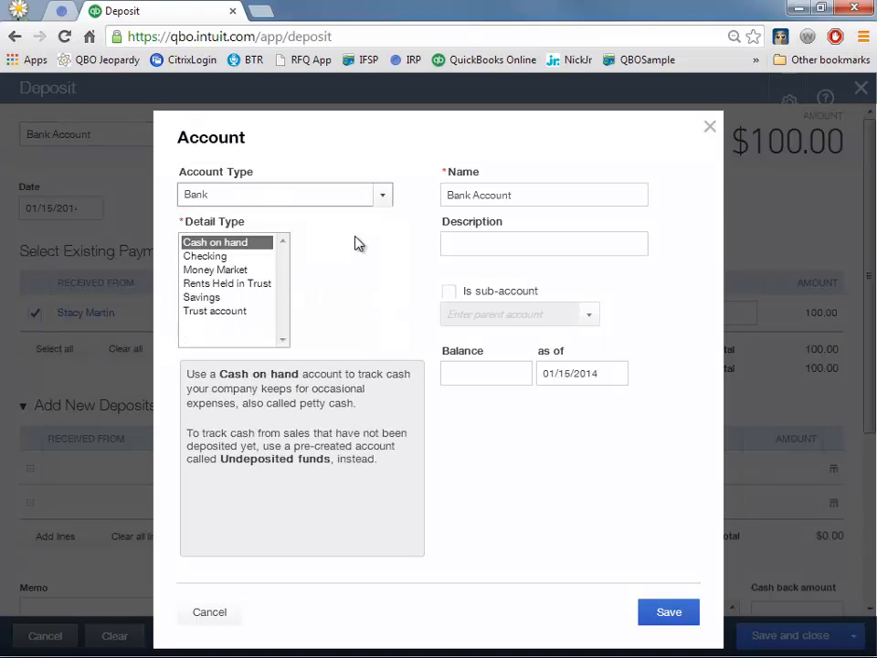
pyautogui.click(248, 257)
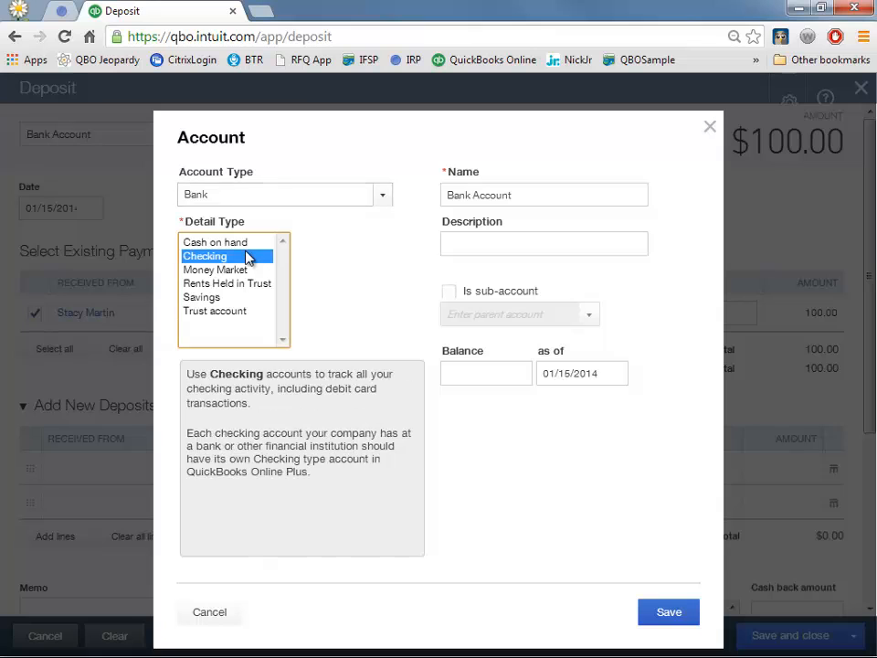
pyautogui.click(694, 620)
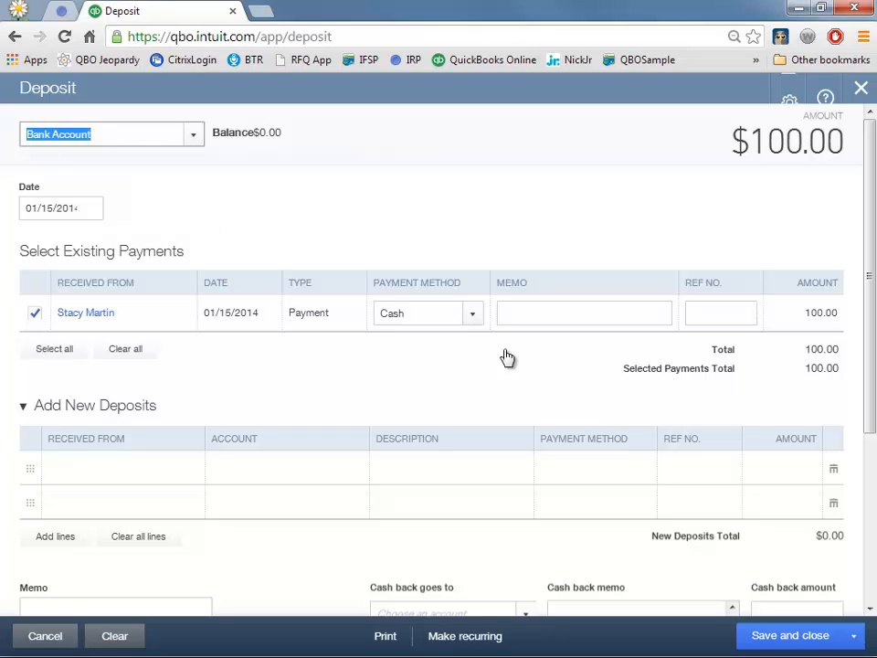
pyautogui.click(762, 644)
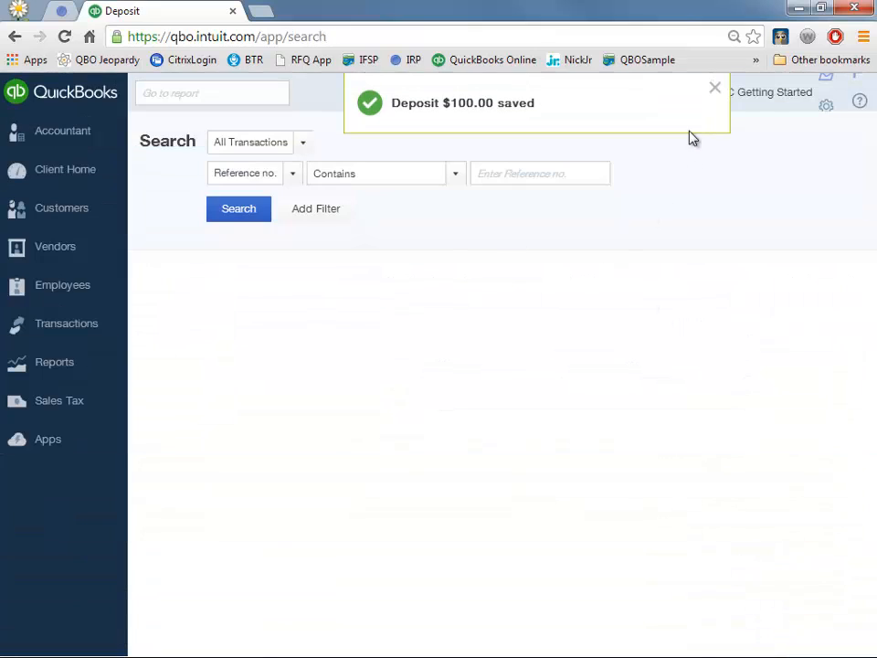
# - Dismiss the deposit notice, go to Customers, and open the first customer's create options
pyautogui.click(714, 88)
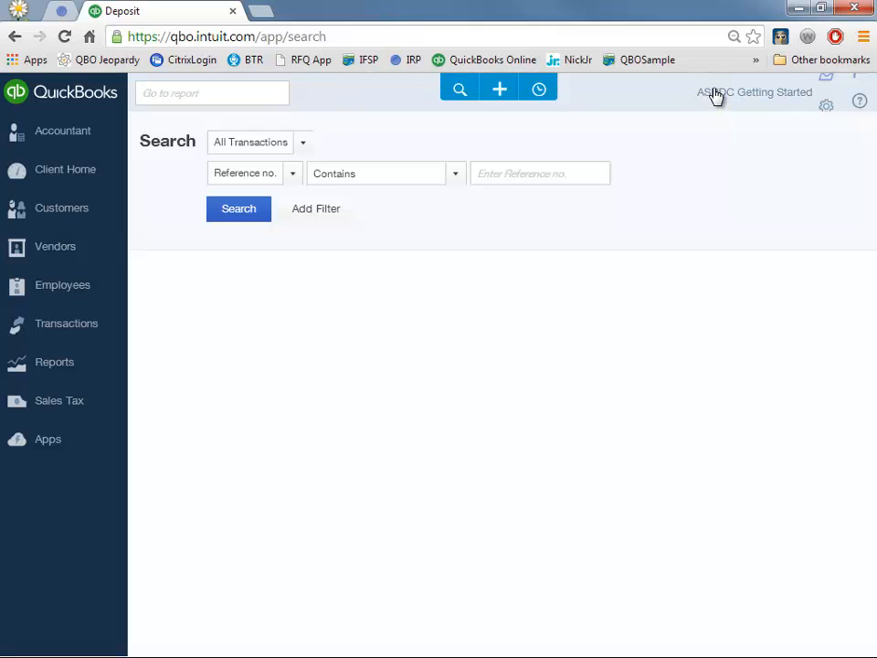
pyautogui.click(82, 214)
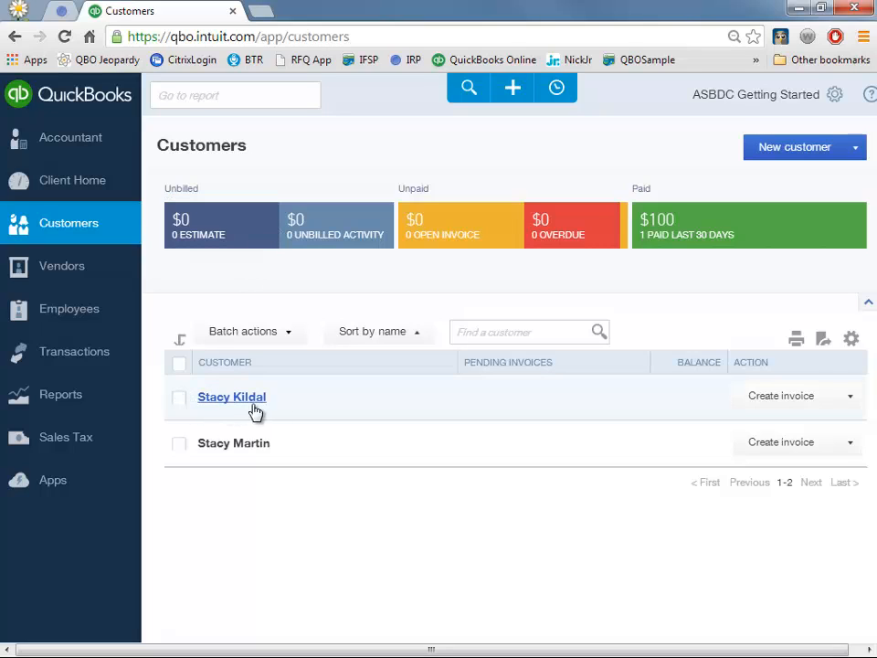
pyautogui.click(850, 400)
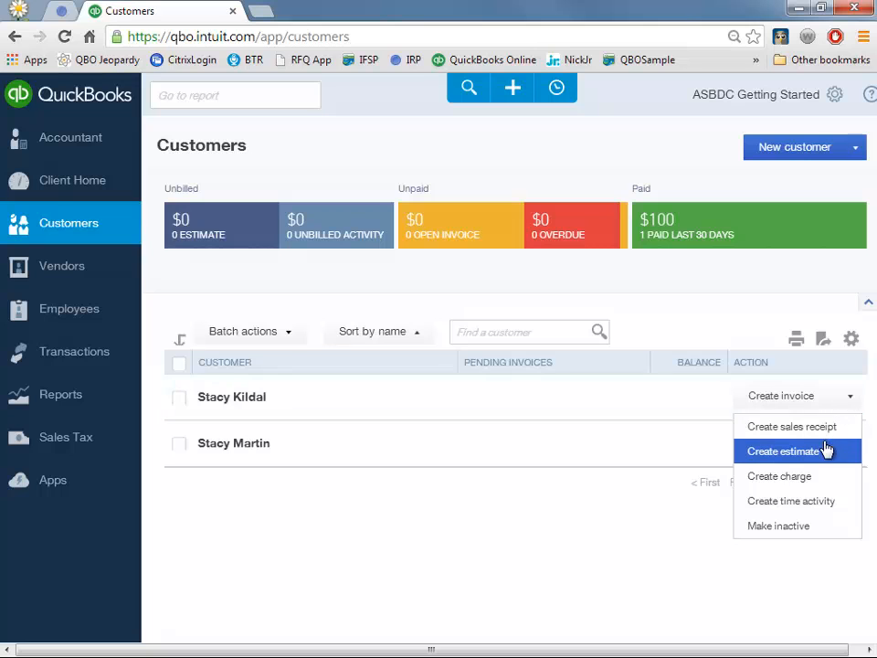
# - Create an estimate with a Services line 'Stuff', quantity 3, rate 100
pyautogui.click(781, 451)
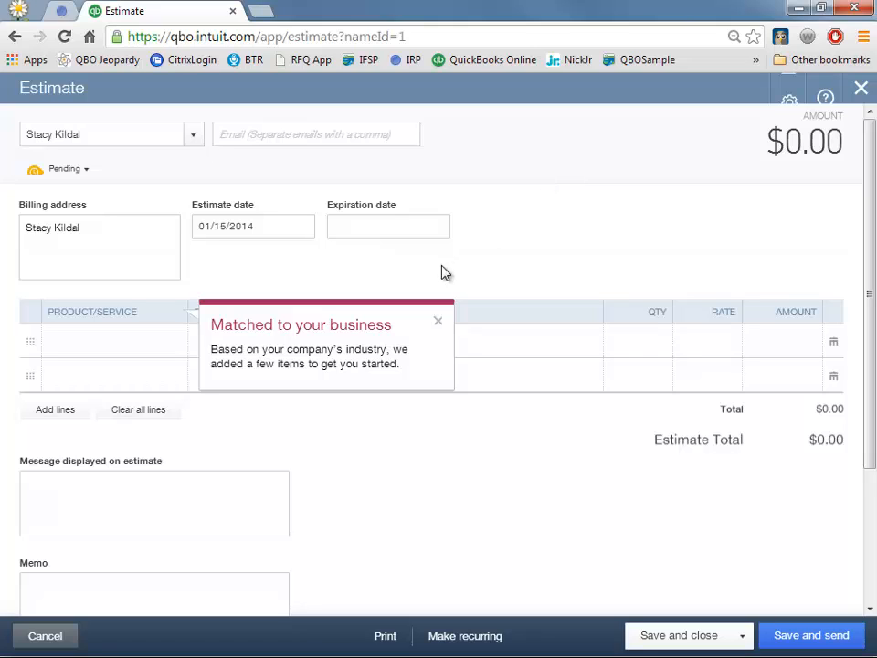
pyautogui.click(124, 339)
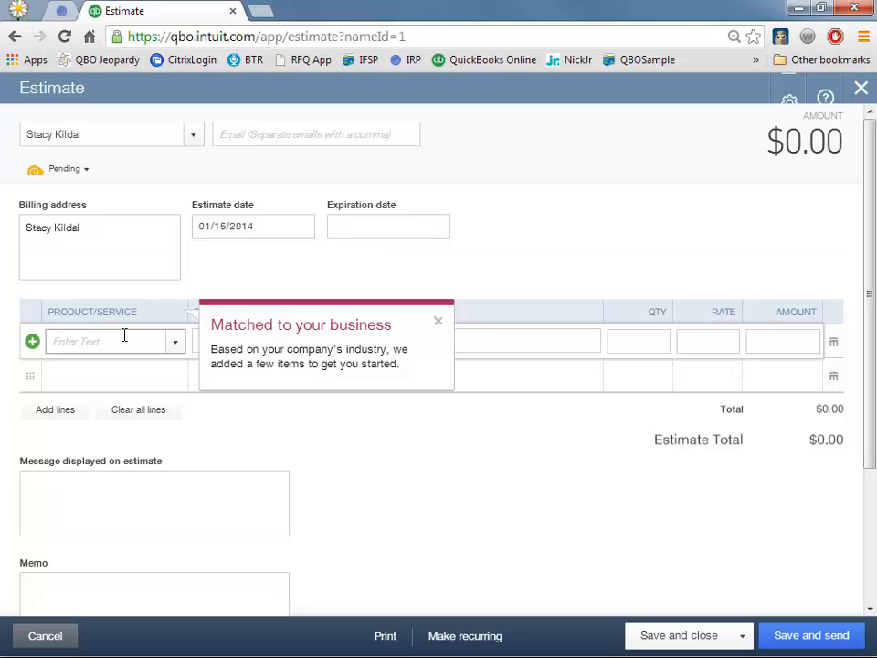
pyautogui.write('Services')
pyautogui.press('Tab')
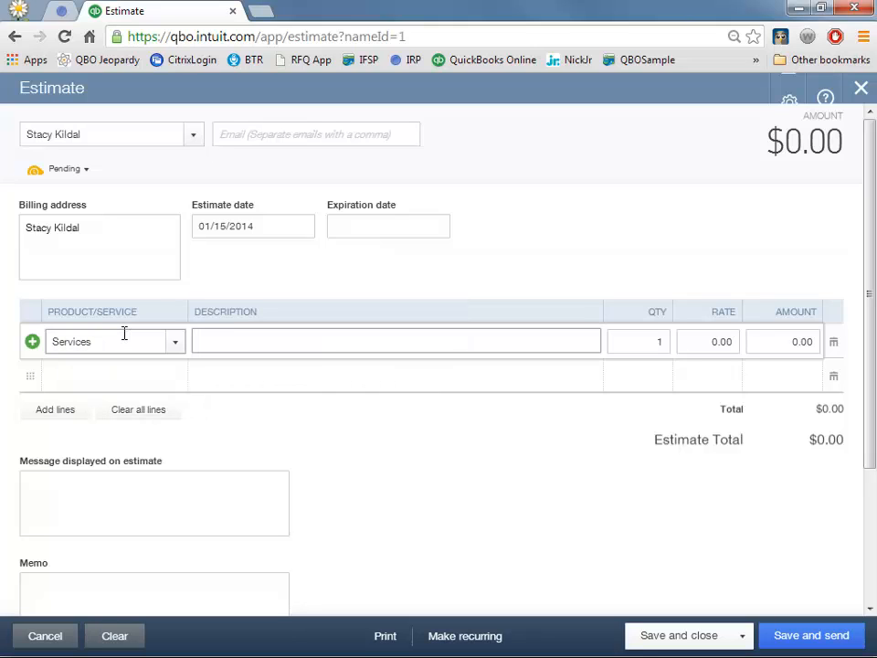
pyautogui.write('Stuff')
pyautogui.press('Tab')
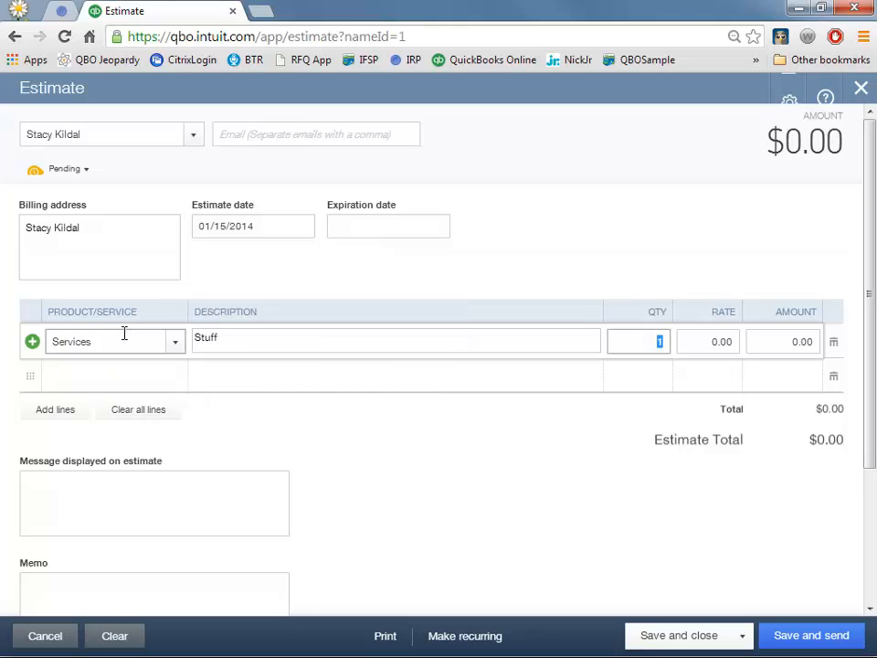
pyautogui.press('Tab')
pyautogui.write('100')
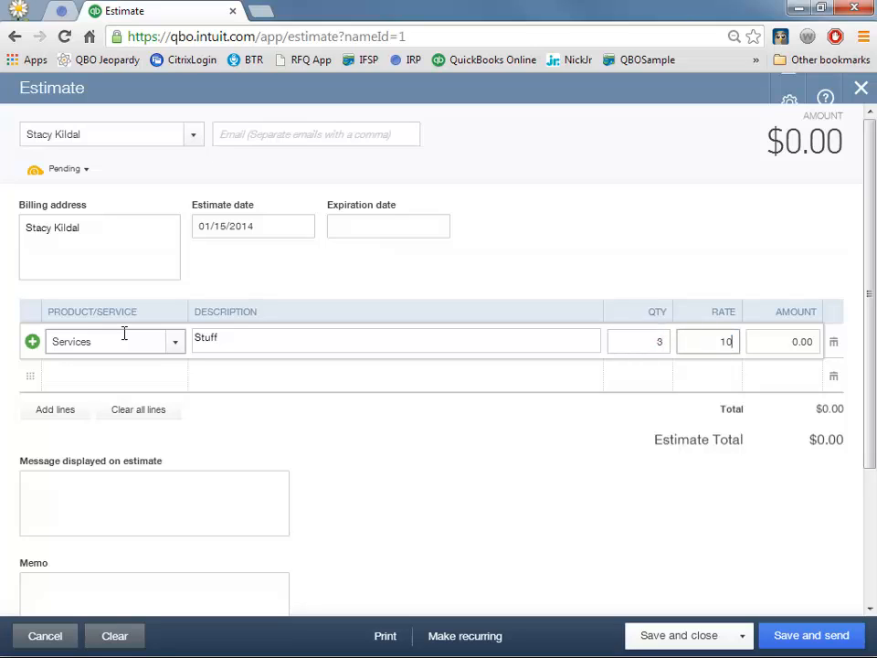
pyautogui.press('Tab')
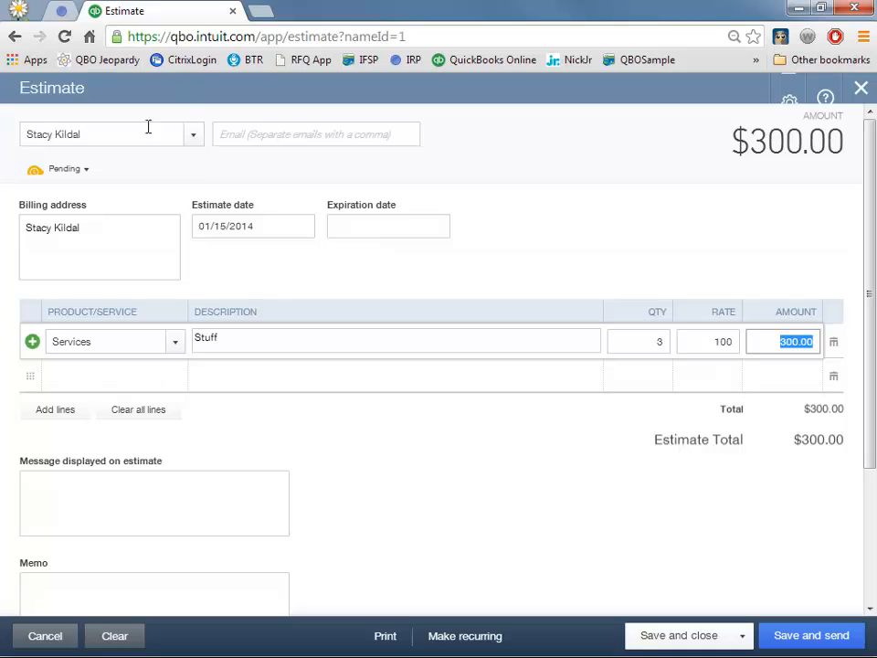
# - Mark the estimate Accepted, enter who accepted it, and save it
pyautogui.click(84, 173)
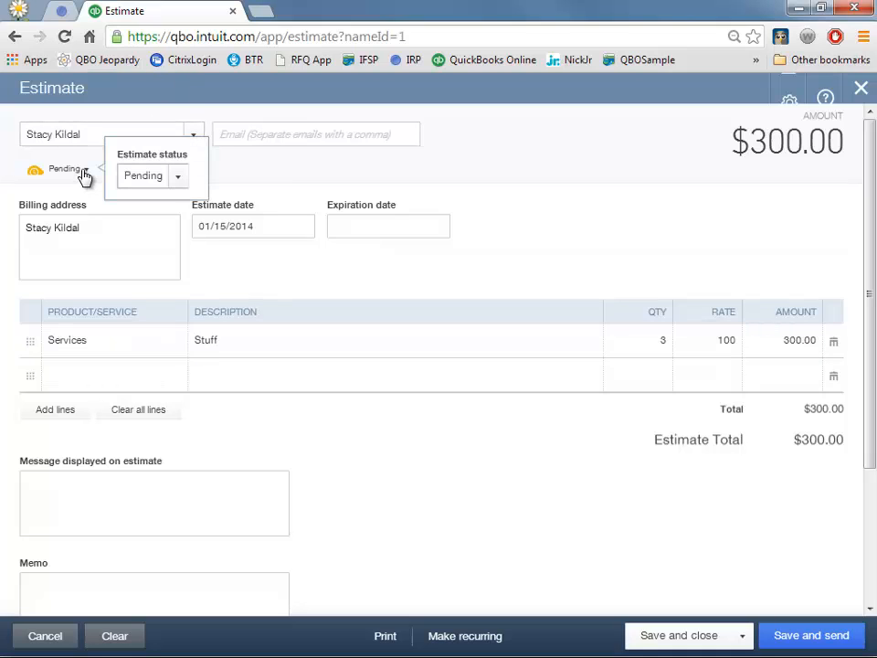
pyautogui.click(178, 178)
pyautogui.click(165, 227)
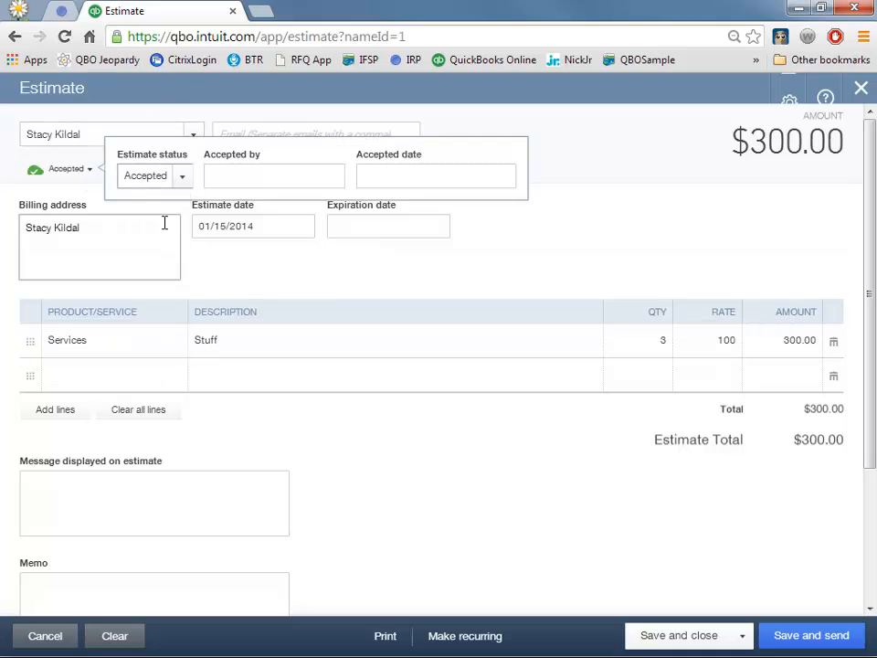
pyautogui.click(215, 177)
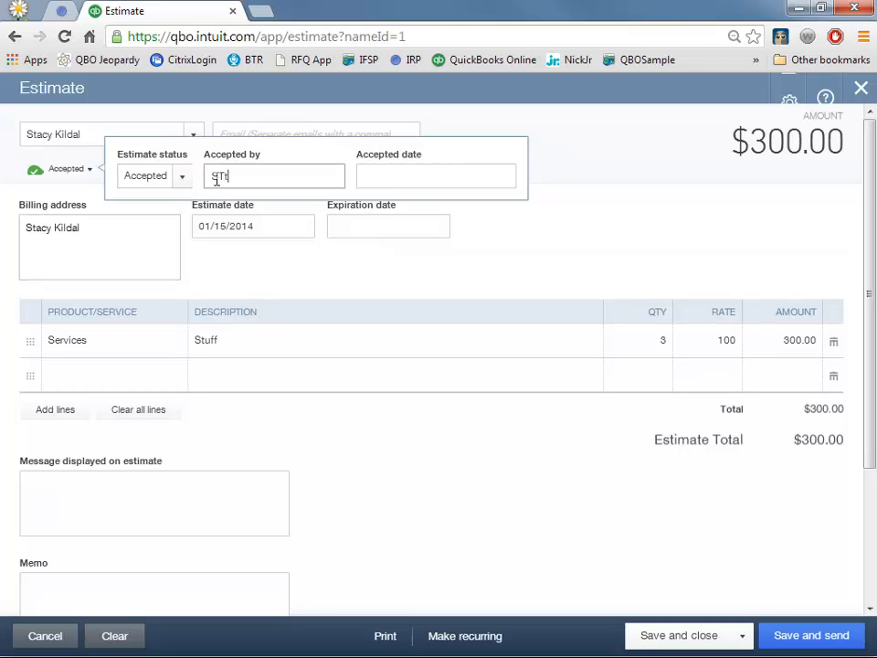
pyautogui.write('Stacy')
pyautogui.press('Tab')
pyautogui.press('Tab')
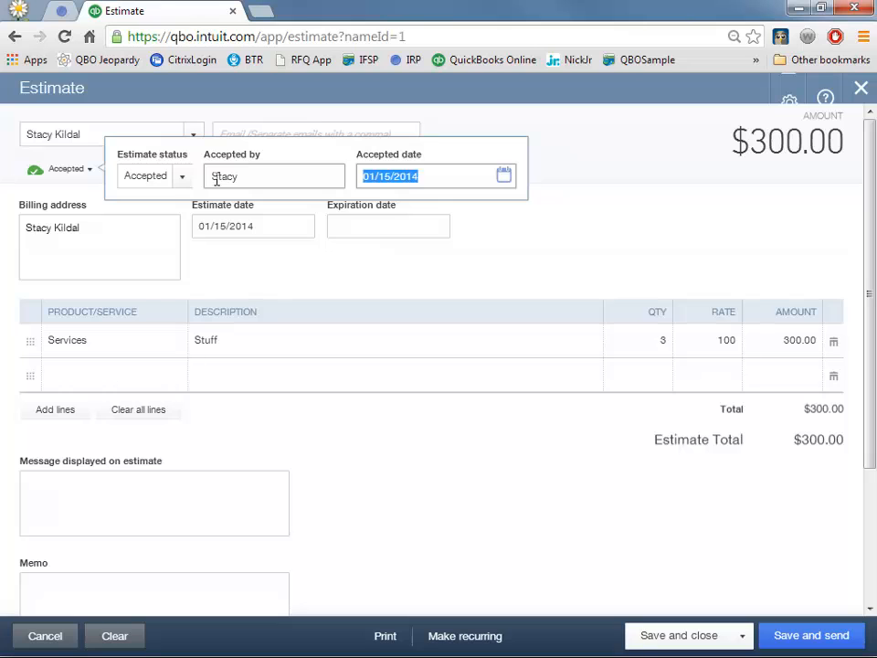
pyautogui.click(689, 648)
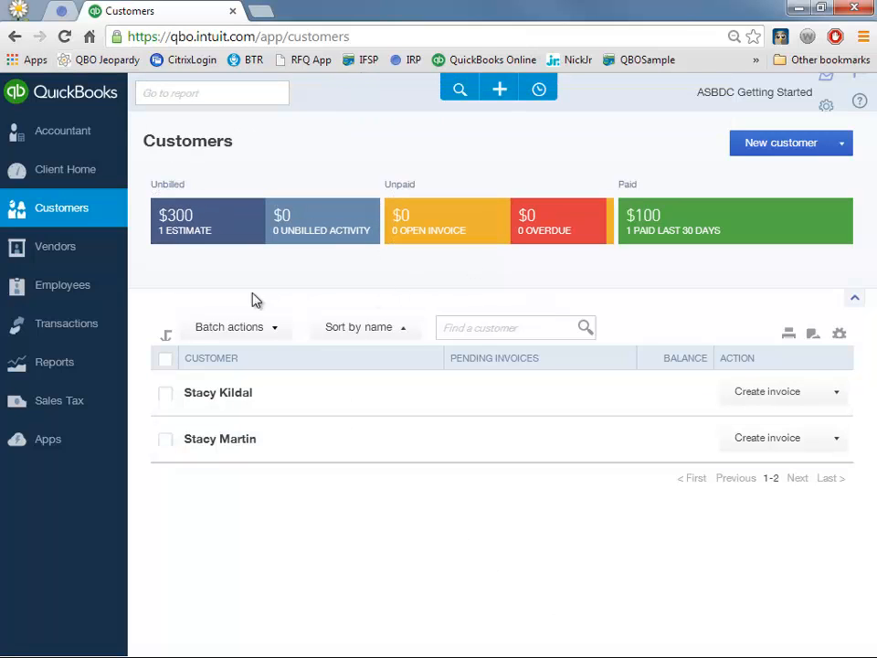
# - Filter Customers to unbilled estimates and start an invoice from the estimate
pyautogui.click(199, 235)
pyautogui.hotkey('ctrl', '+')
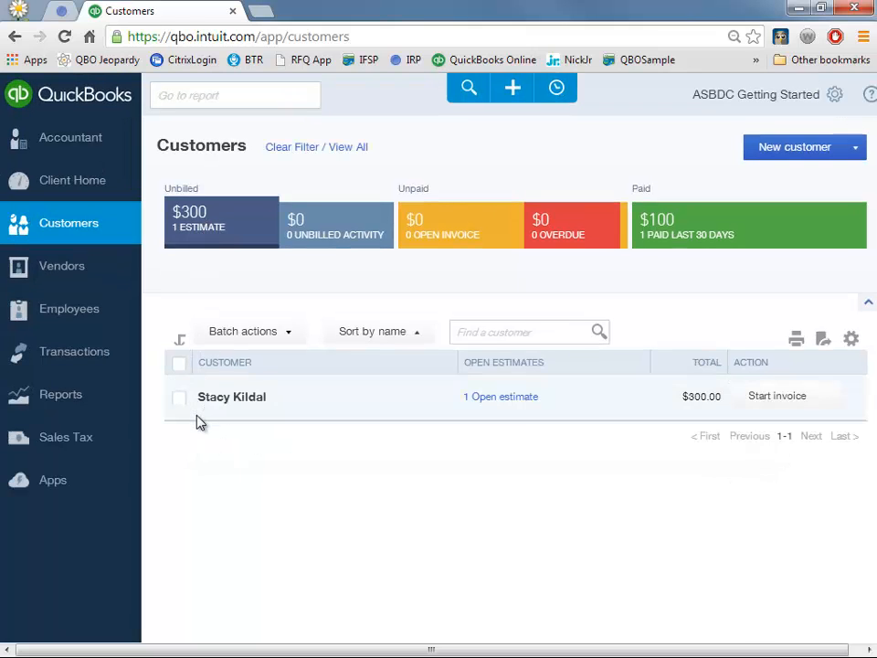
pyautogui.hotkey('ctrl', '-')
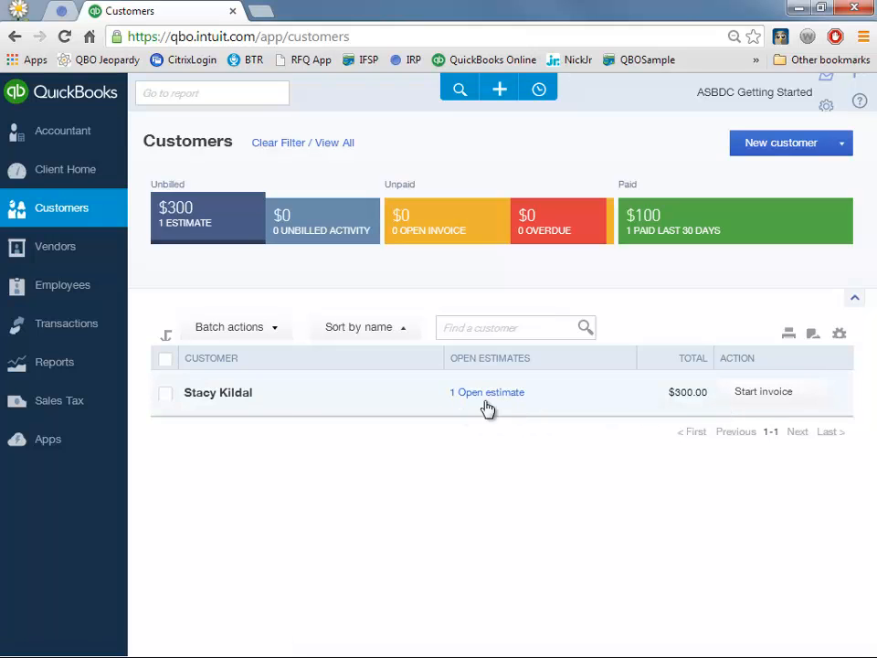
pyautogui.click(763, 402)
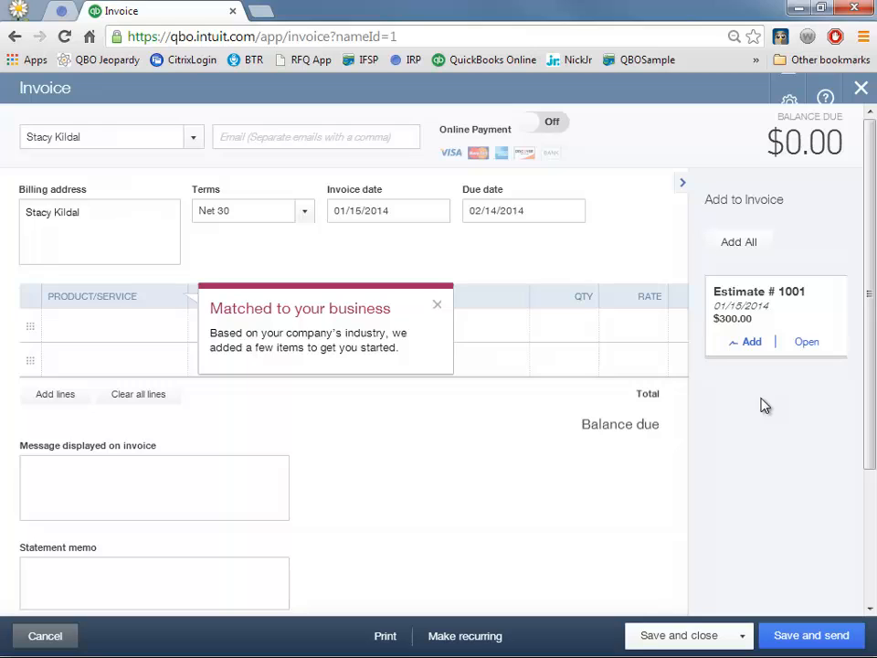
pyautogui.click(437, 305)
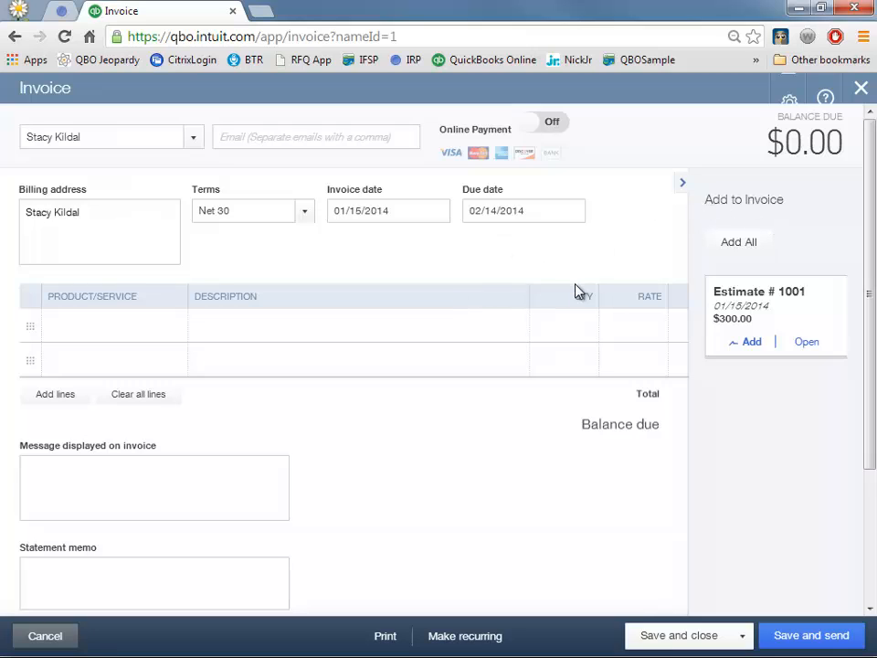
# - Add Estimate #1001's $300 Services line to invoice 1002 and save it
pyautogui.click(684, 184)
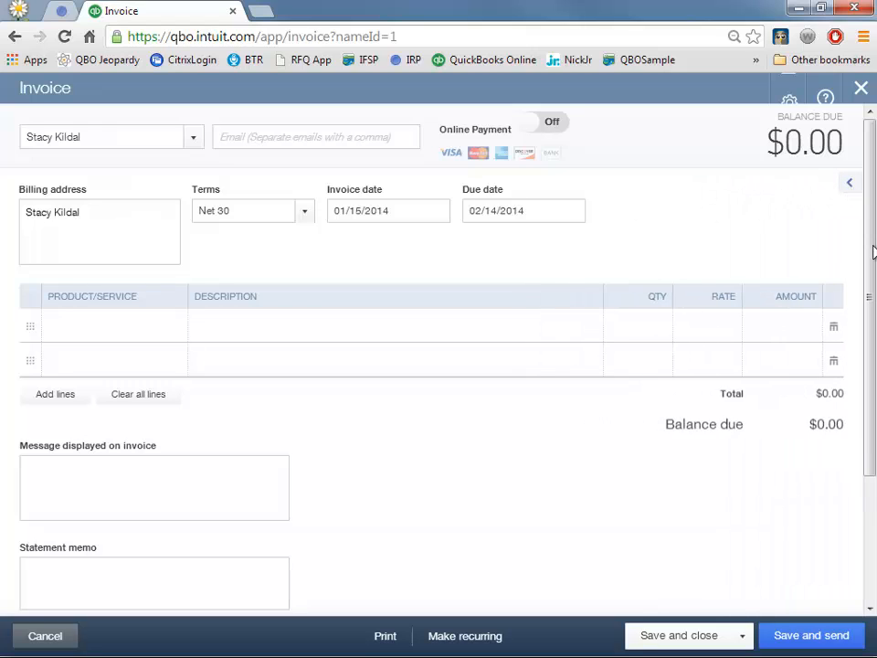
pyautogui.click(849, 183)
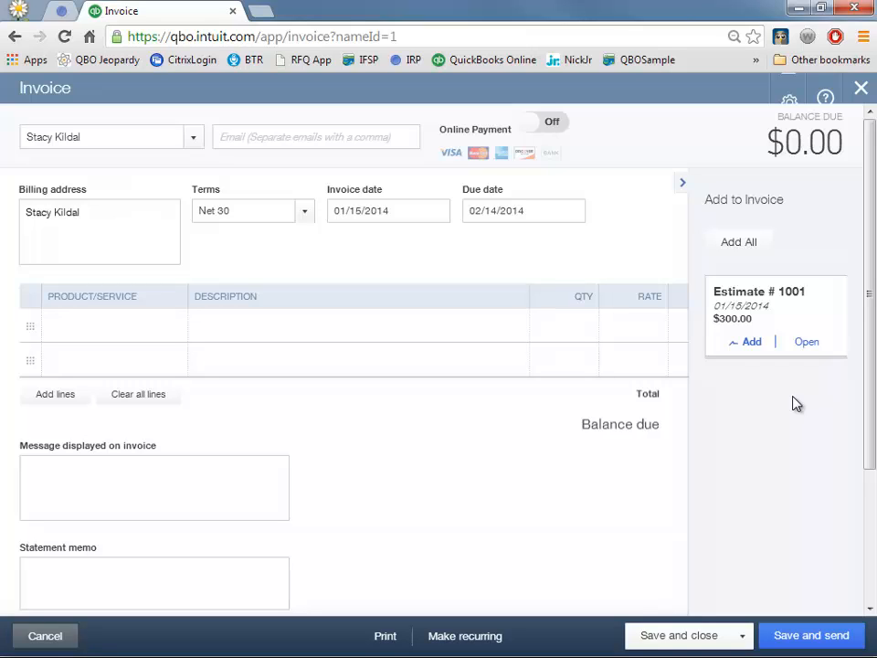
pyautogui.click(749, 346)
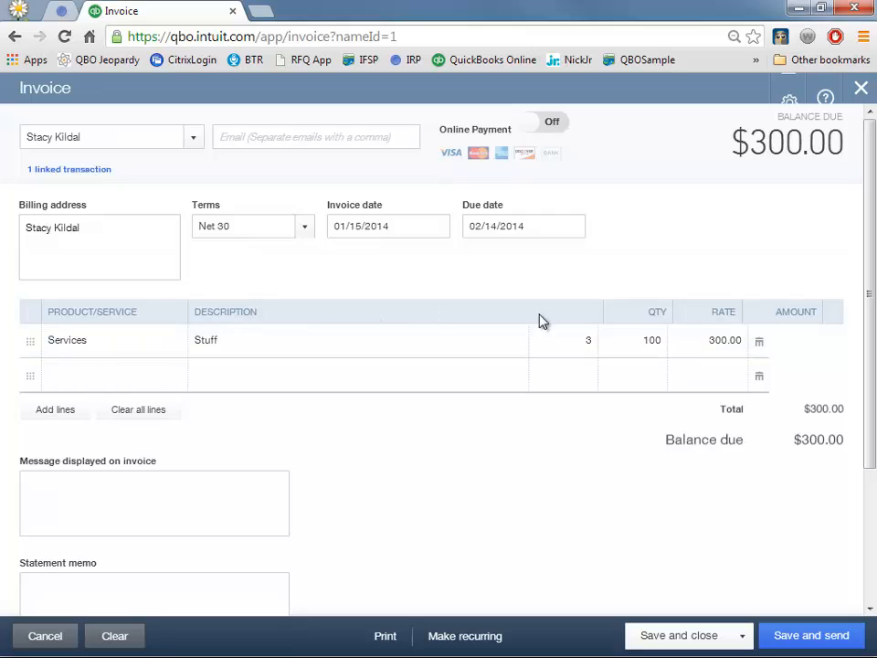
pyautogui.click(674, 637)
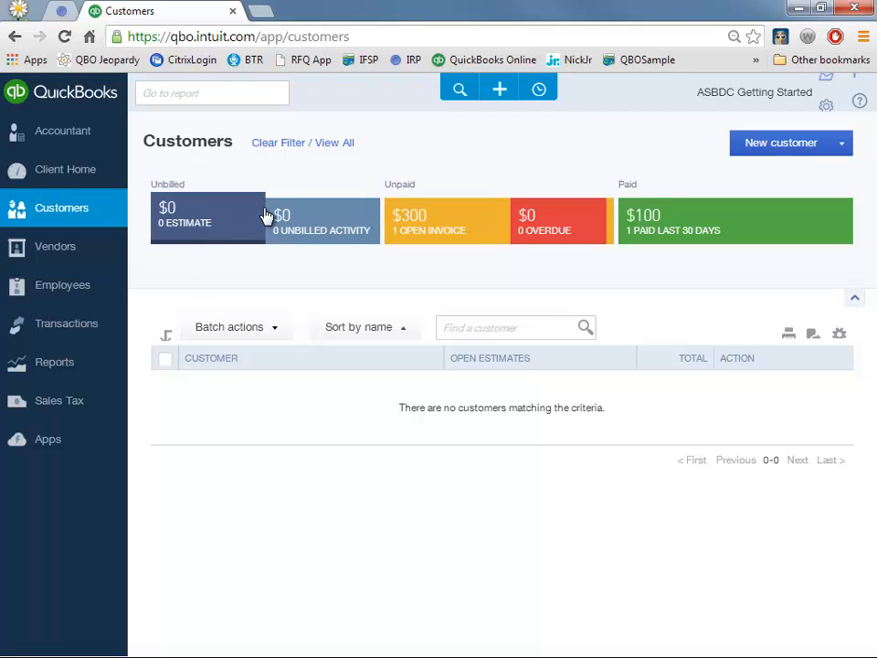
# - Filter Customers to open invoices, showing the $300 balance, and view its actions
pyautogui.click(464, 226)
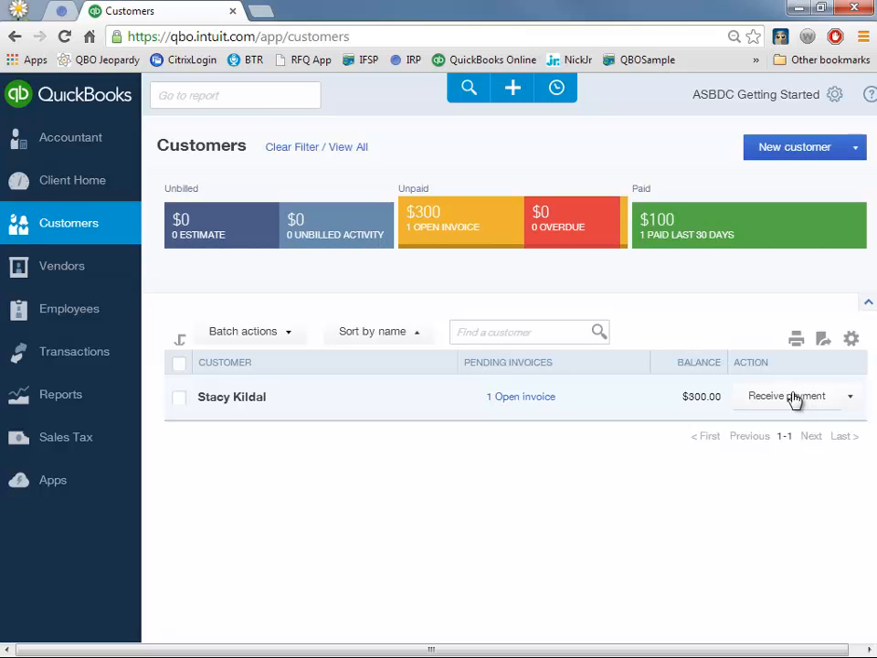
pyautogui.click(849, 402)
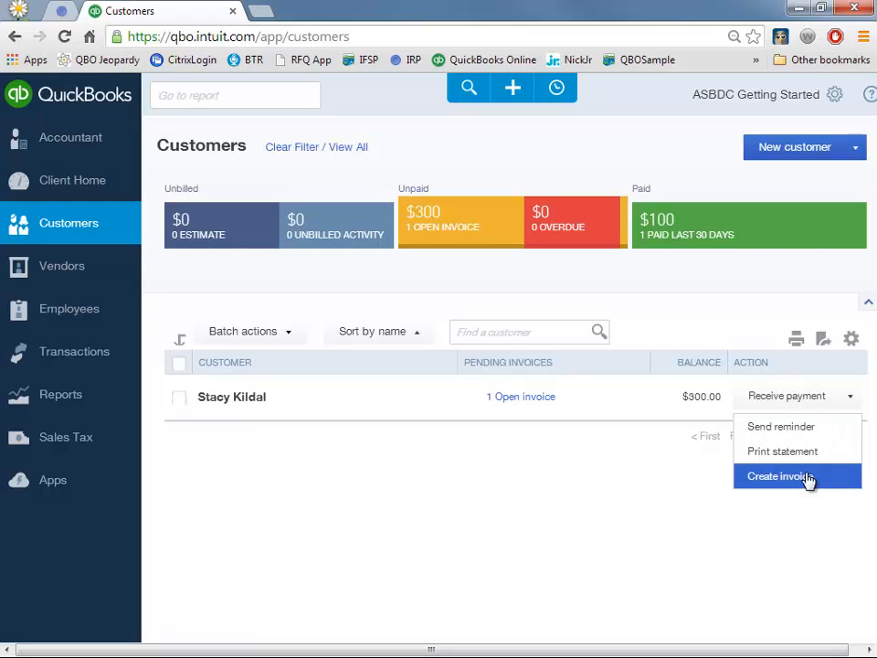
pyautogui.click(687, 477)
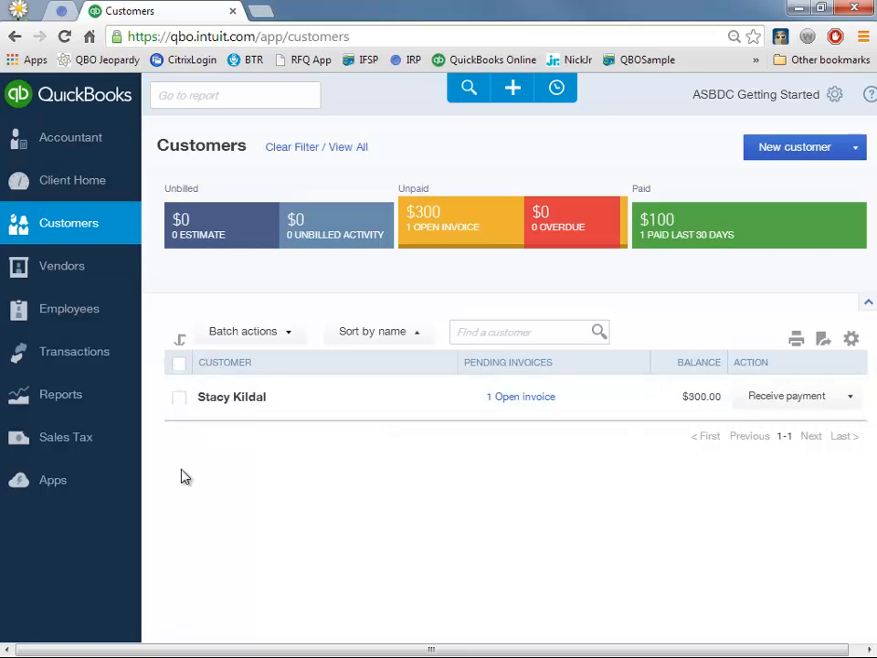
# - Explore the Batch actions and list settings menus, then close them
pyautogui.click(179, 364)
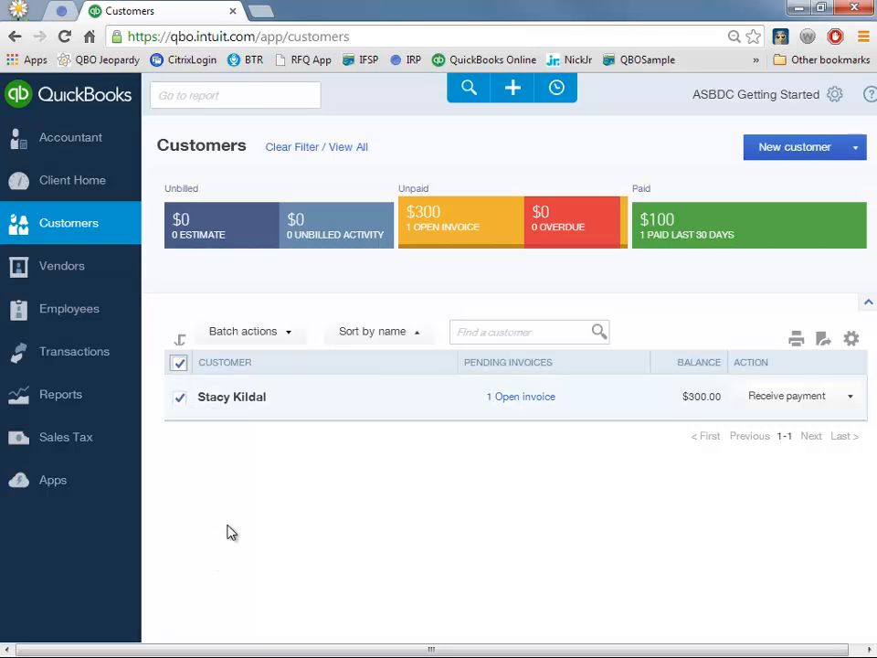
pyautogui.click(262, 336)
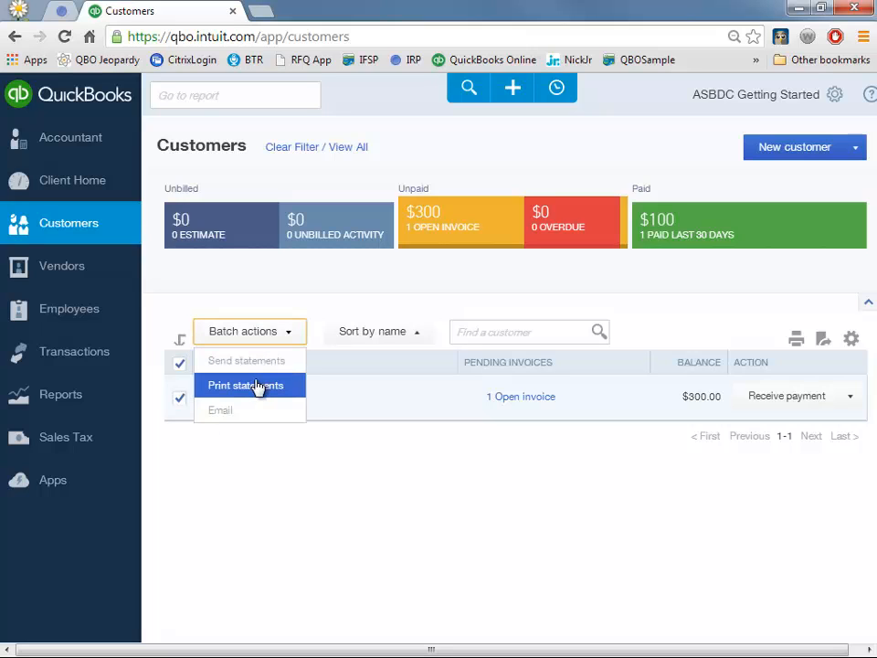
pyautogui.click(179, 363)
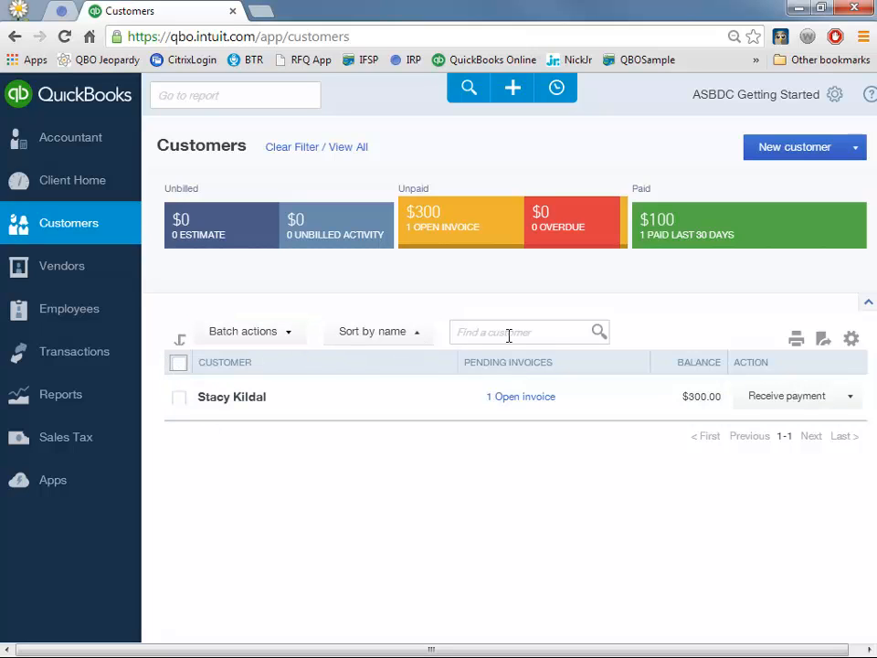
pyautogui.click(851, 338)
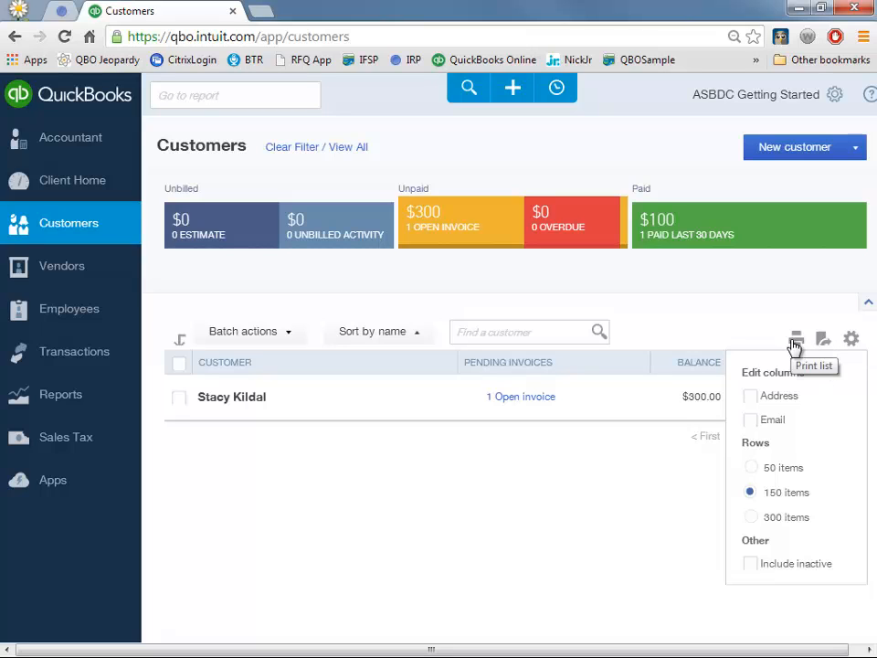
pyautogui.click(631, 479)
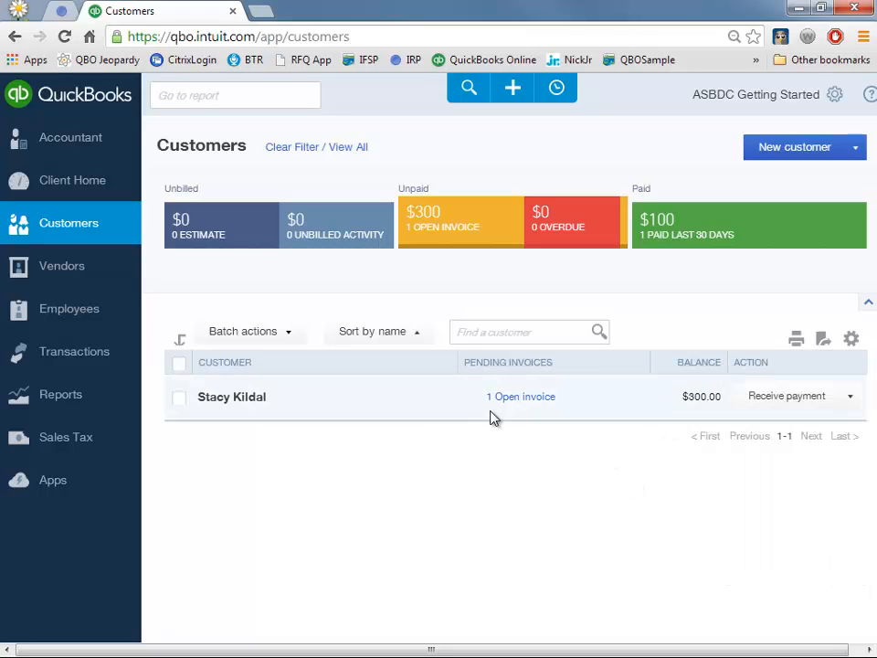
# - Receive the $300.00 payment on invoice 1002 as Cash into Undeposited Funds
pyautogui.click(778, 400)
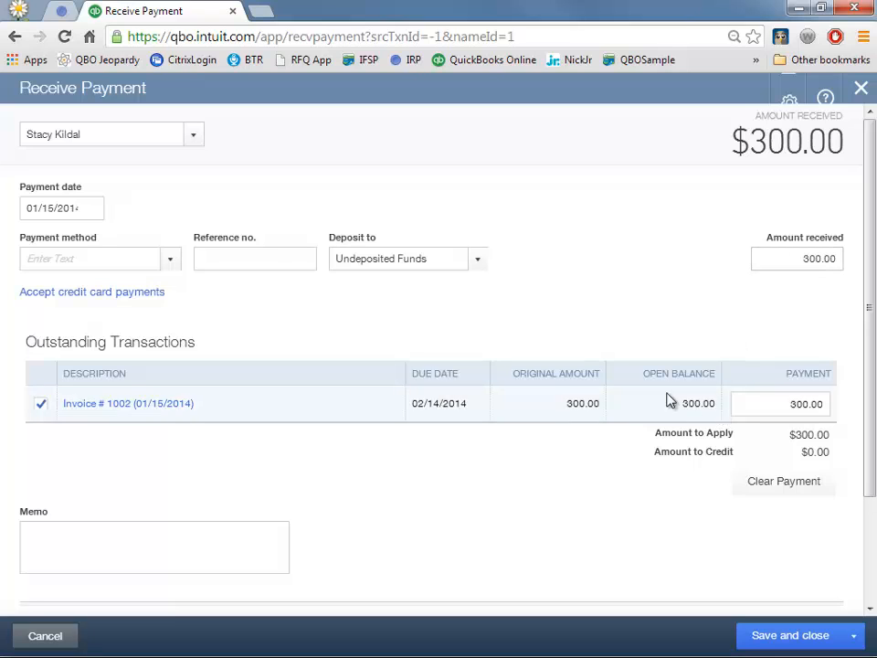
pyautogui.click(169, 261)
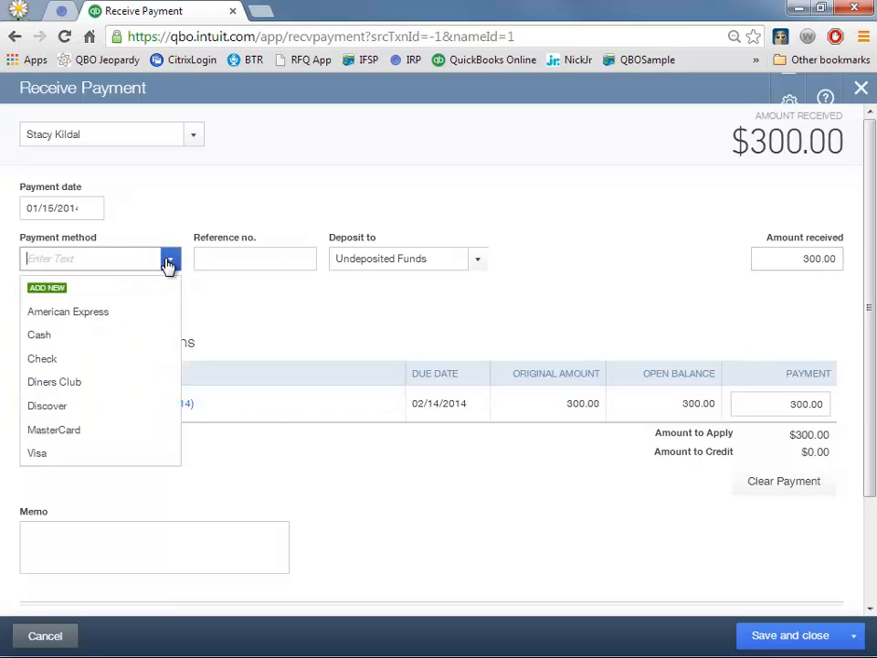
pyautogui.click(105, 340)
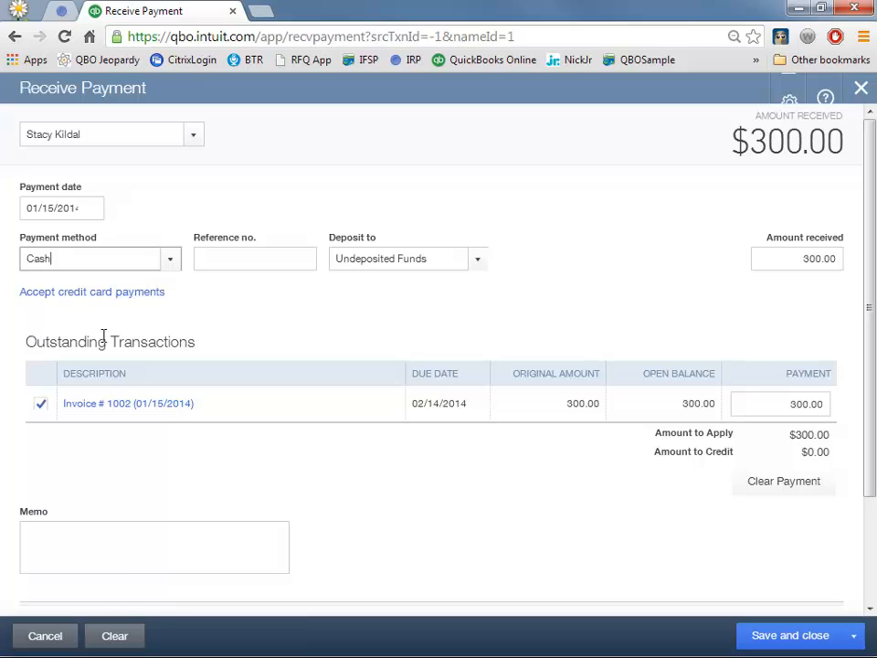
pyautogui.click(403, 259)
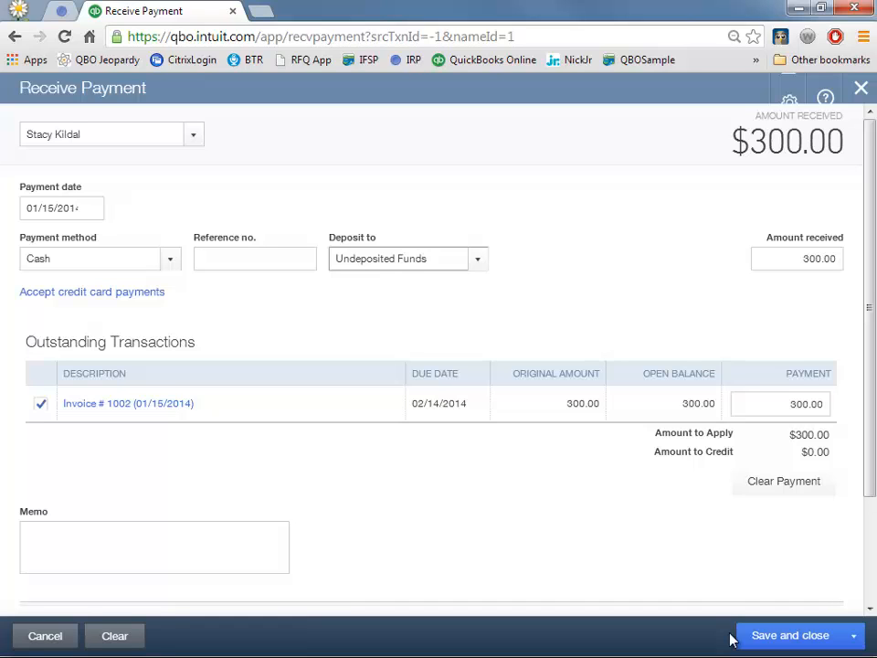
pyautogui.click(770, 636)
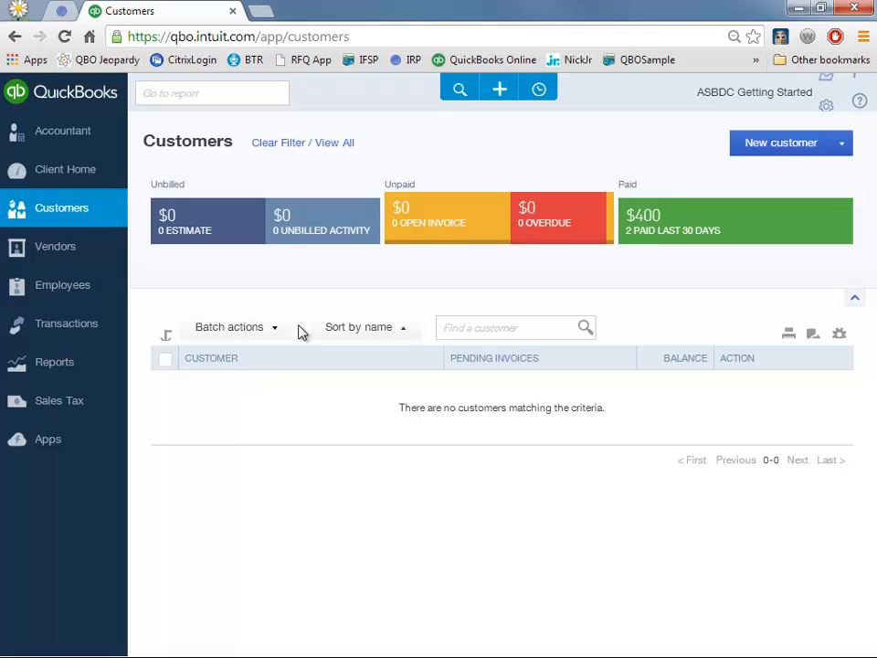
# - Deposit the $300 cash payment into Bank Account and save the deposit
pyautogui.click(675, 219)
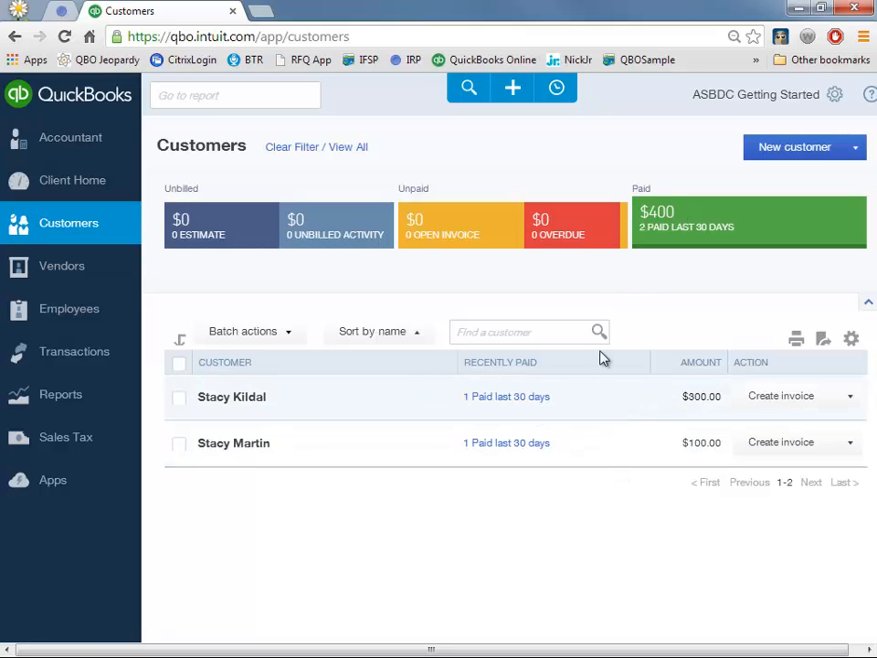
pyautogui.click(513, 88)
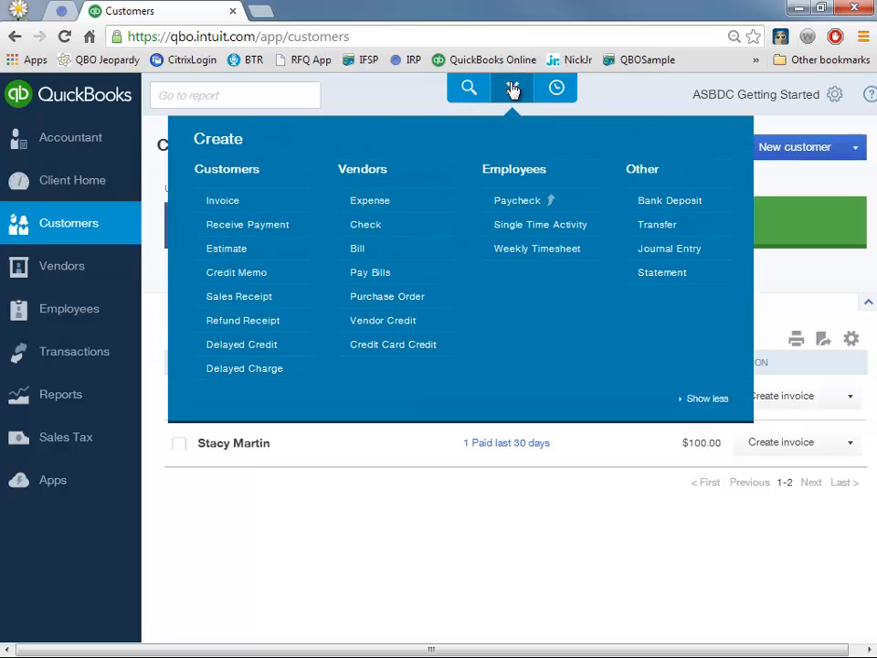
pyautogui.click(701, 207)
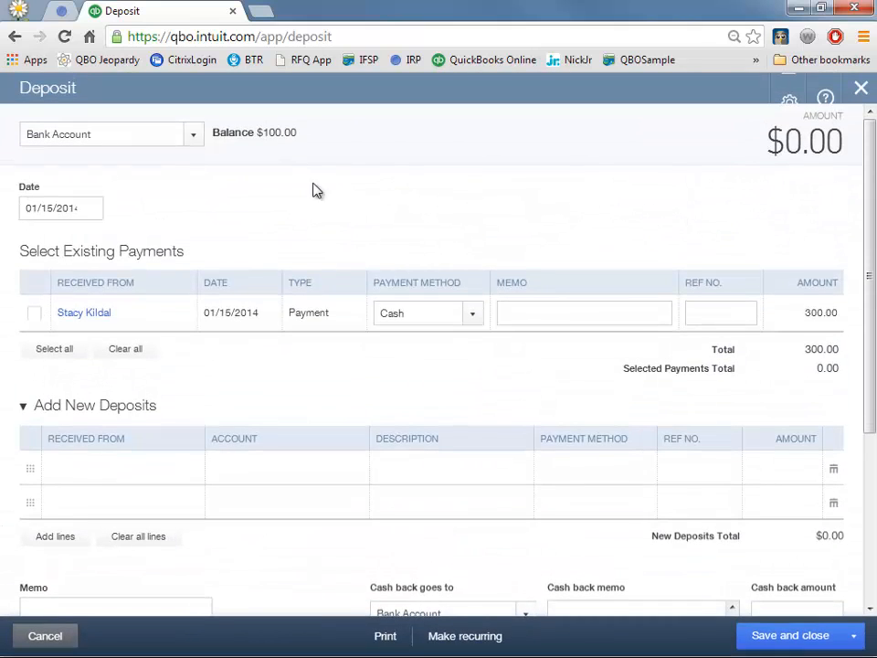
pyautogui.click(34, 314)
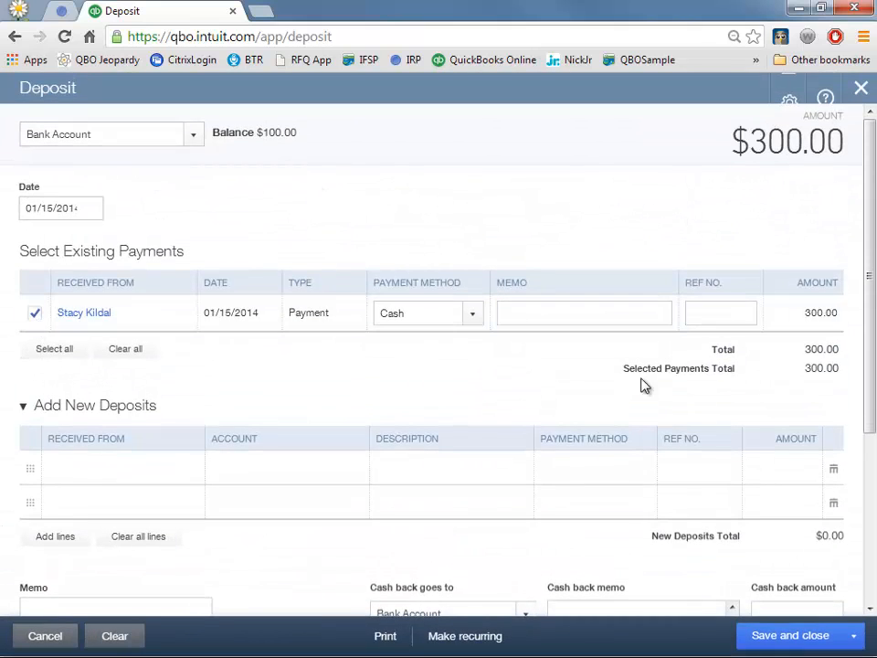
pyautogui.click(94, 133)
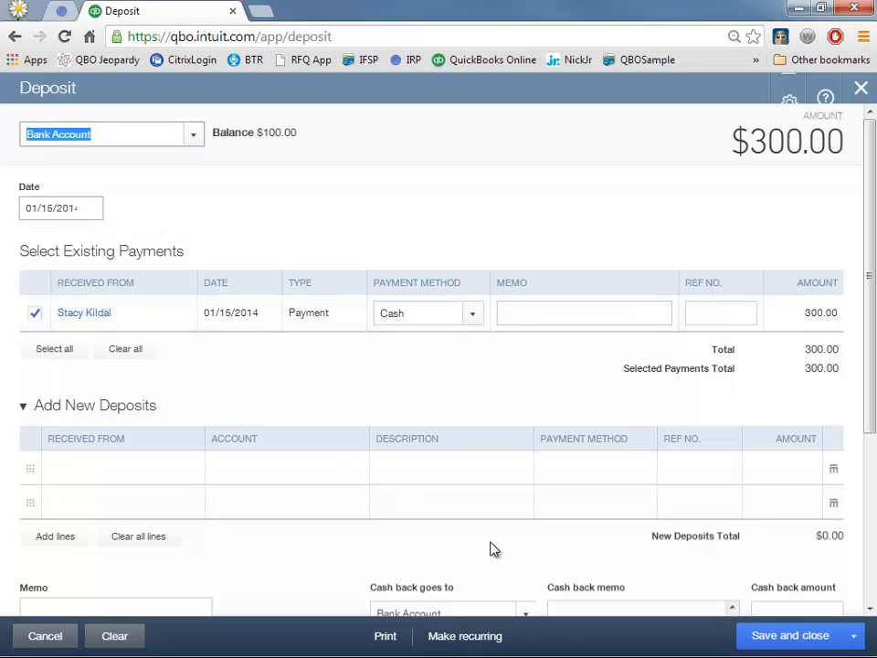
pyautogui.click(812, 638)
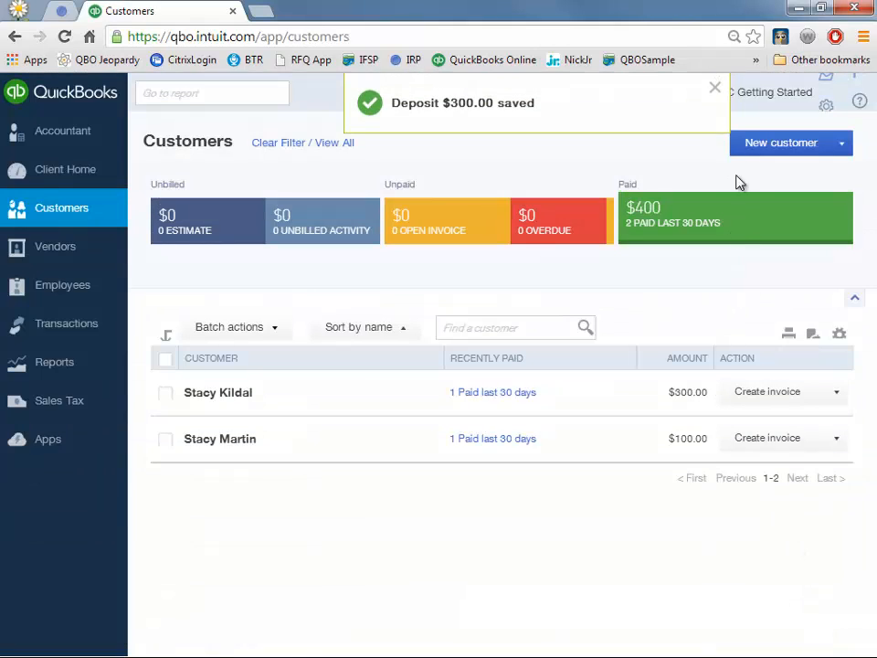
pyautogui.click(714, 88)
# - Review recent transactions, then go to the Client Home dashboard
pyautogui.click(548, 89)
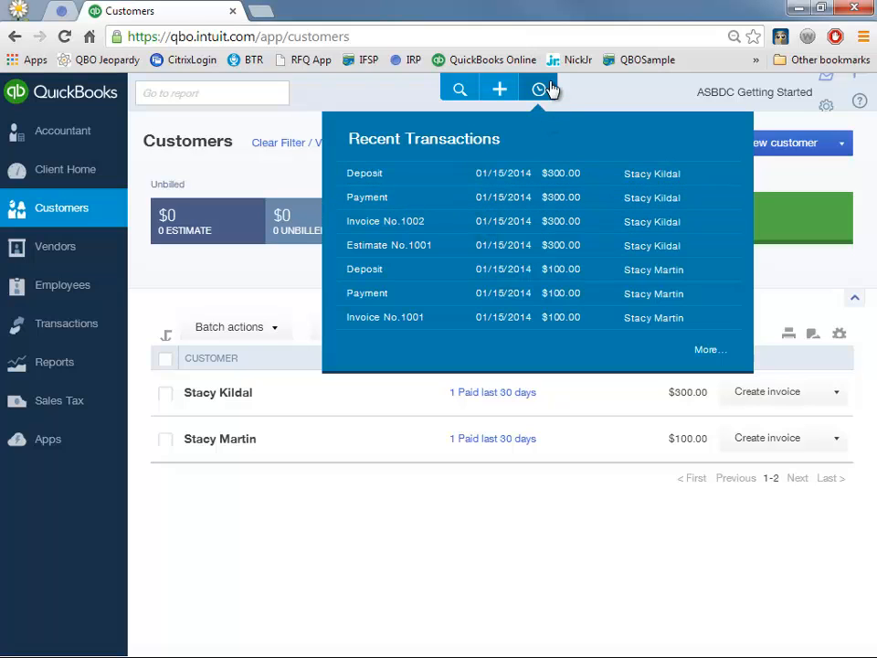
pyautogui.click(541, 91)
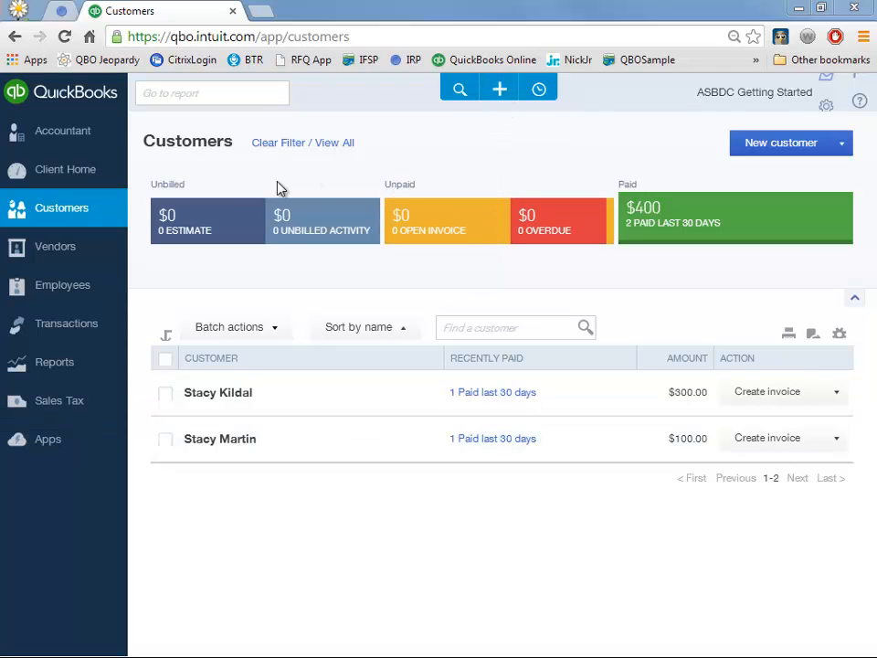
pyautogui.click(87, 171)
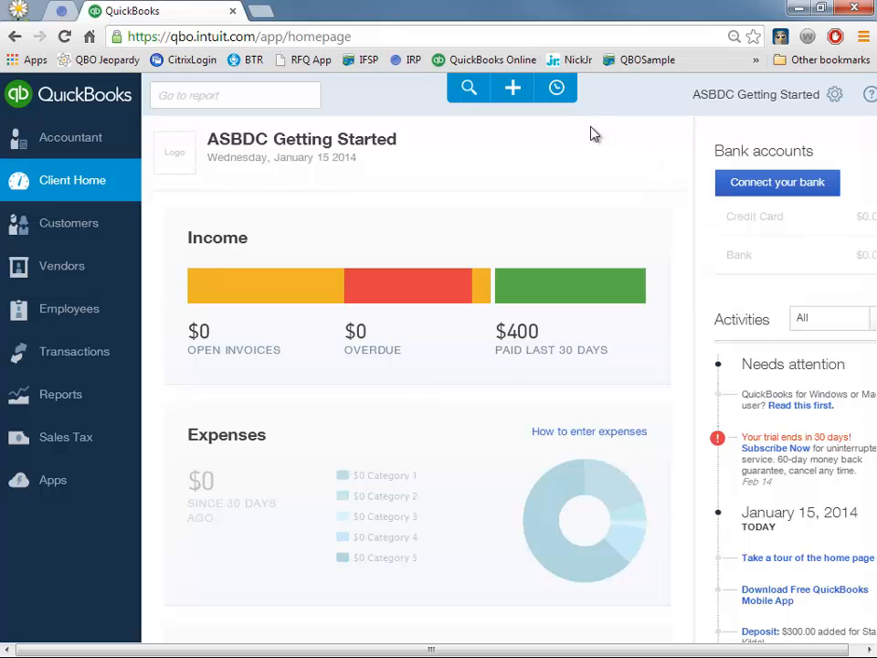
# - Open the + Create panel listing Customers, Vendors, Employees and Other transactions
pyautogui.click(516, 95)
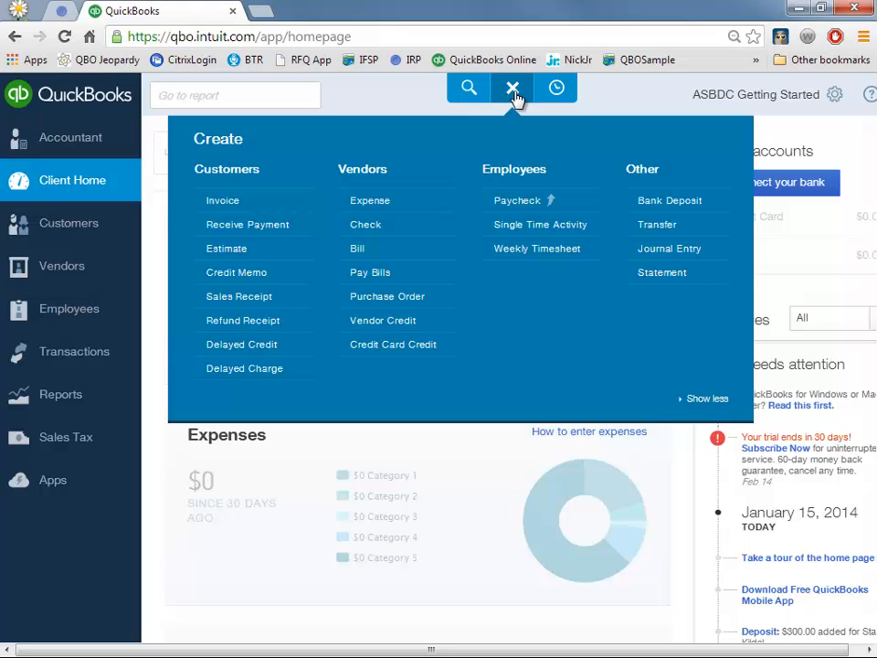
# - Start a new expense and add 'New Vendor' as a new vendor payee
pyautogui.click(382, 208)
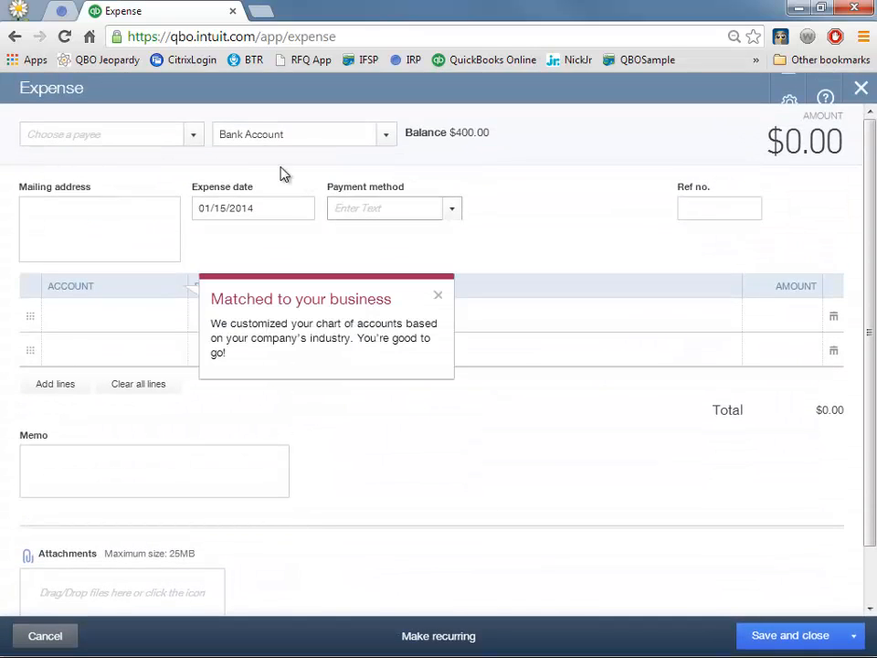
pyautogui.click(169, 131)
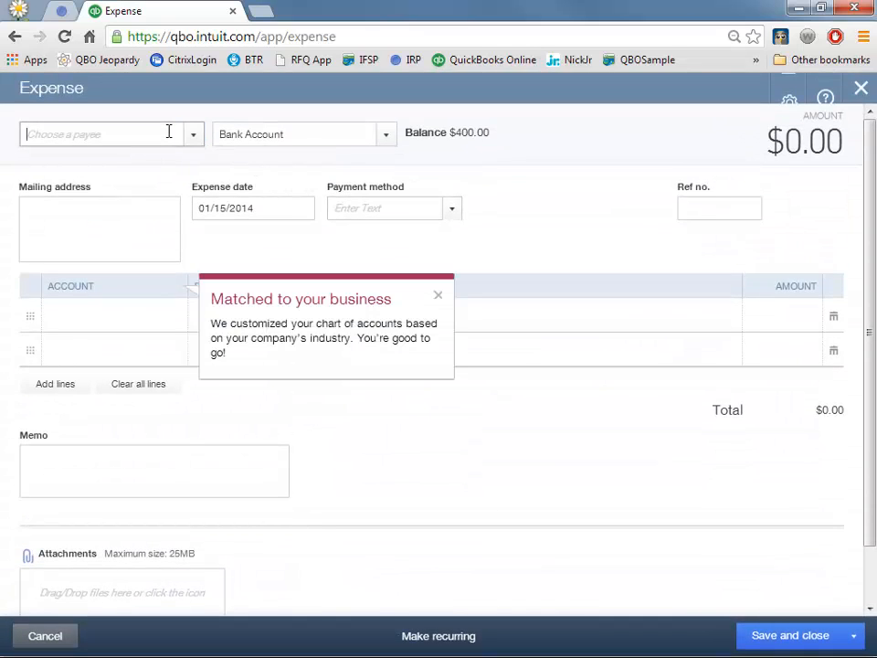
pyautogui.write('New Vendor')
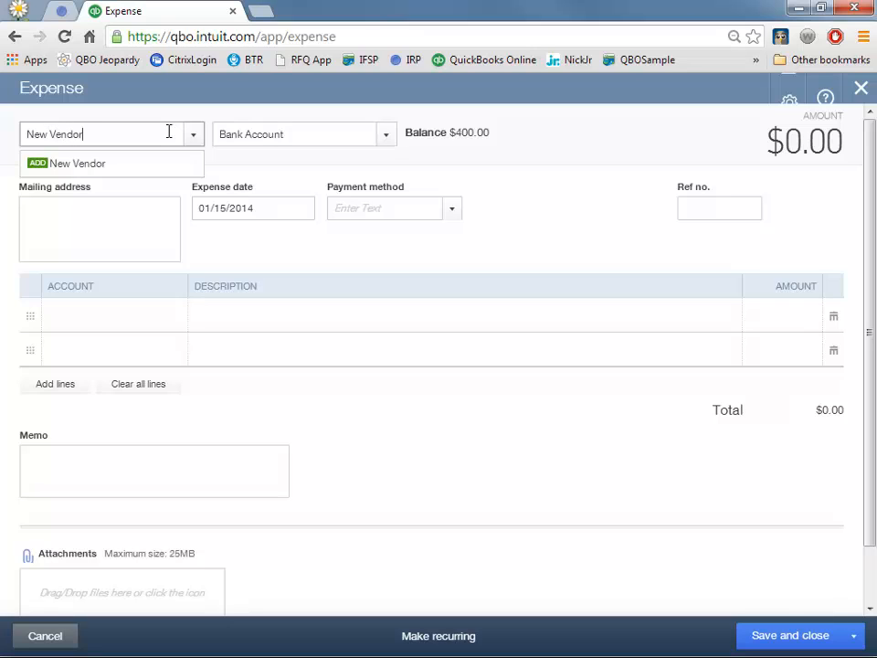
pyautogui.press('Return')
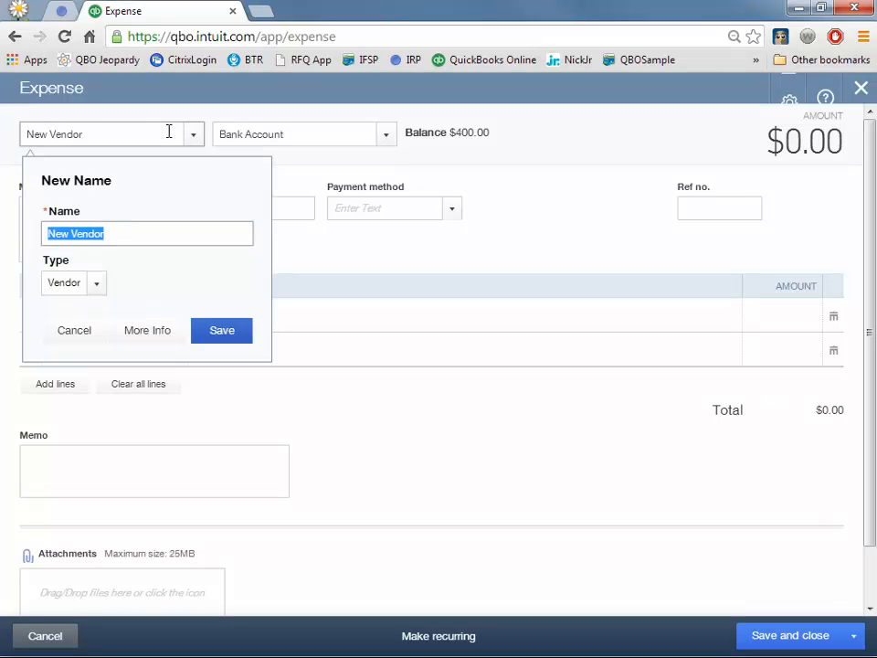
pyautogui.click(219, 330)
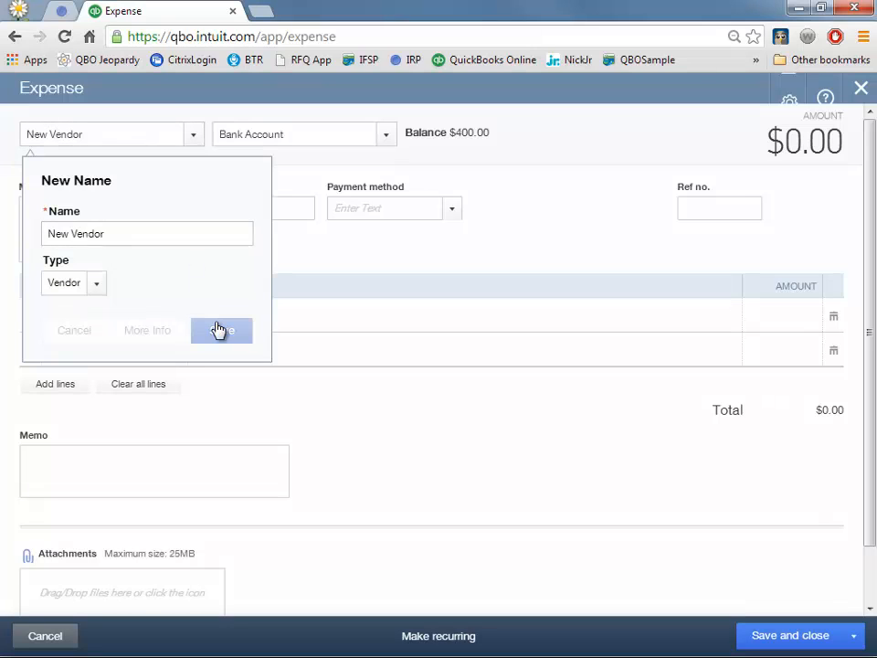
# - Replace the payment account name with 'Credit Card Account'
pyautogui.click(387, 138)
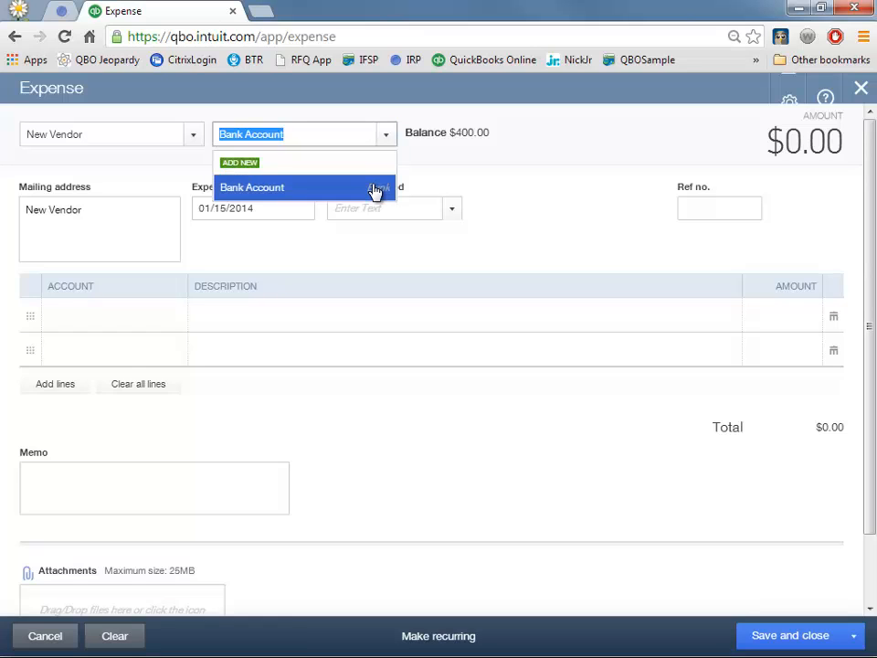
pyautogui.click(323, 137)
pyautogui.moveTo(322, 137); pyautogui.dragTo(164, 131)
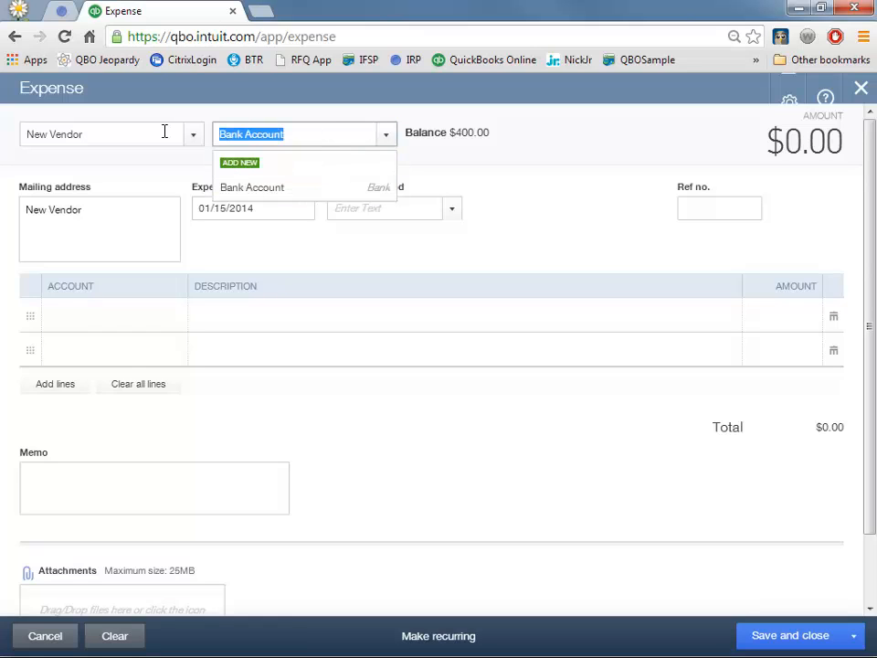
pyautogui.write('Credit')
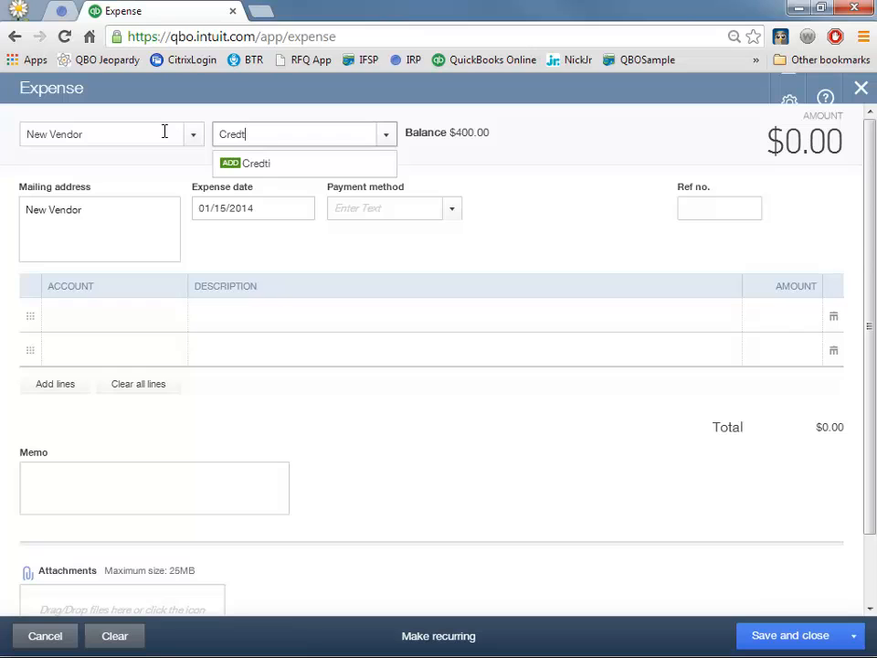
pyautogui.write(' Card Account')
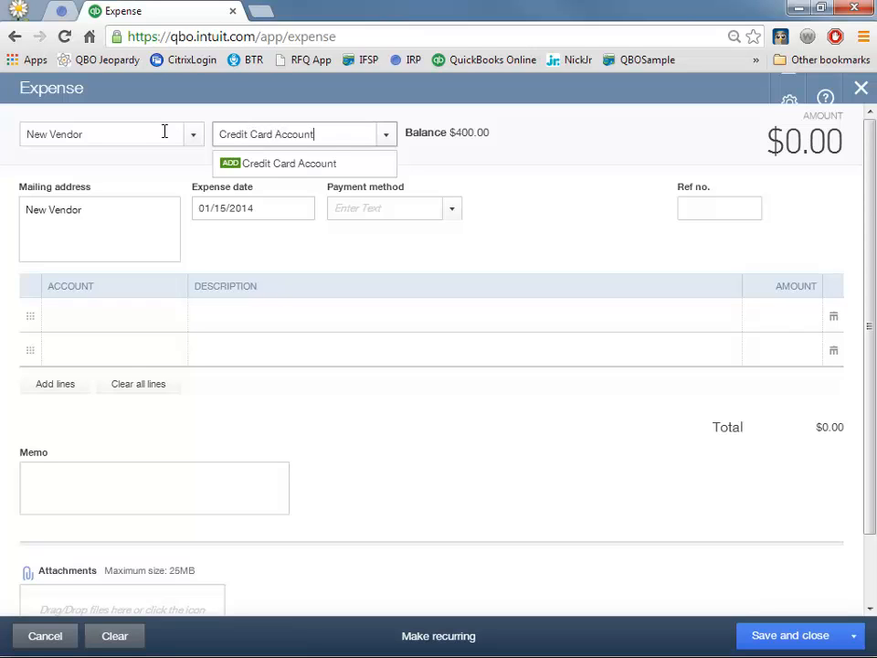
# - Create 'Credit Card Account' with account type and detail type Credit Card, and save it
pyautogui.click(274, 168)
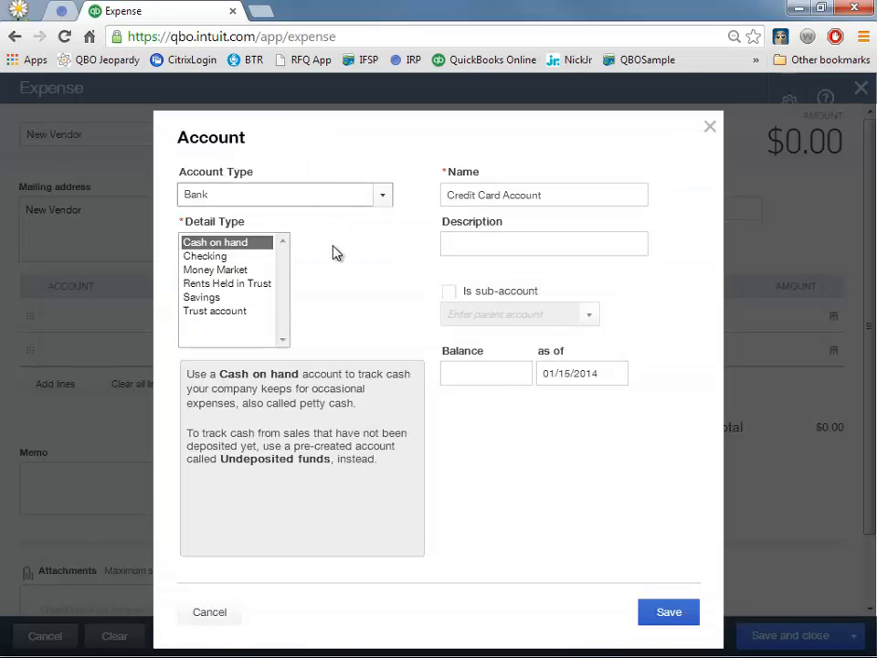
pyautogui.click(384, 196)
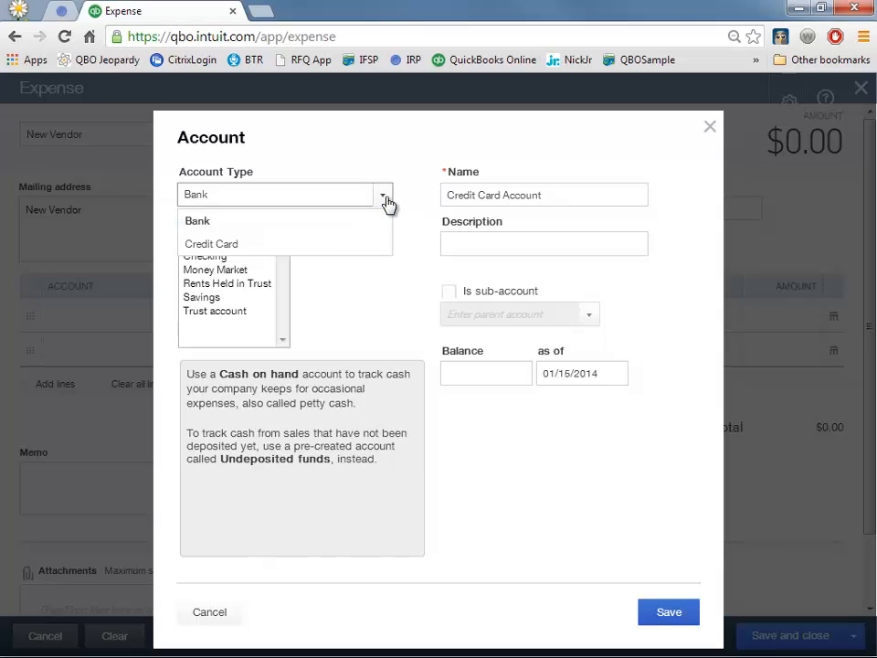
pyautogui.click(324, 244)
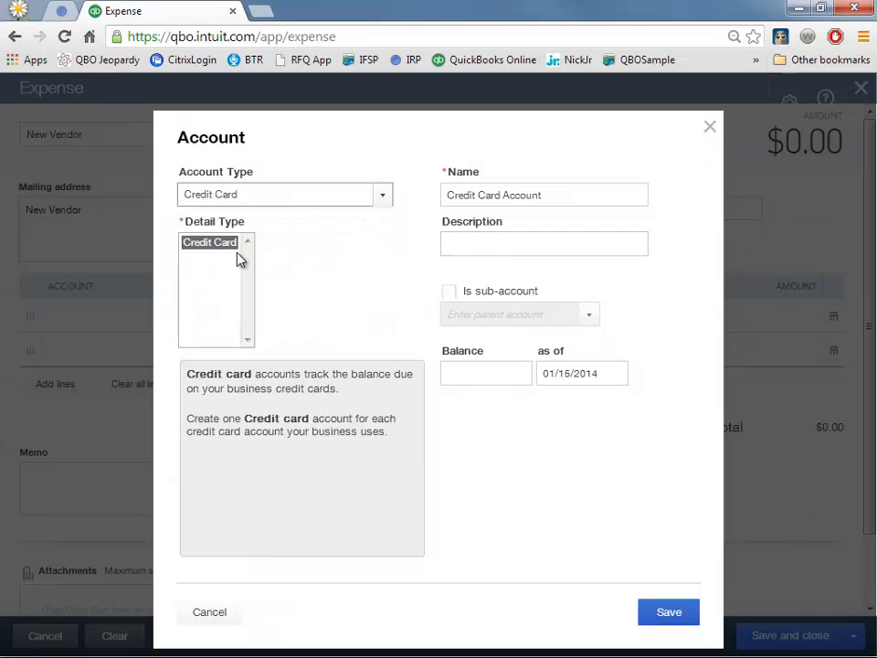
pyautogui.click(211, 245)
pyautogui.click(293, 196)
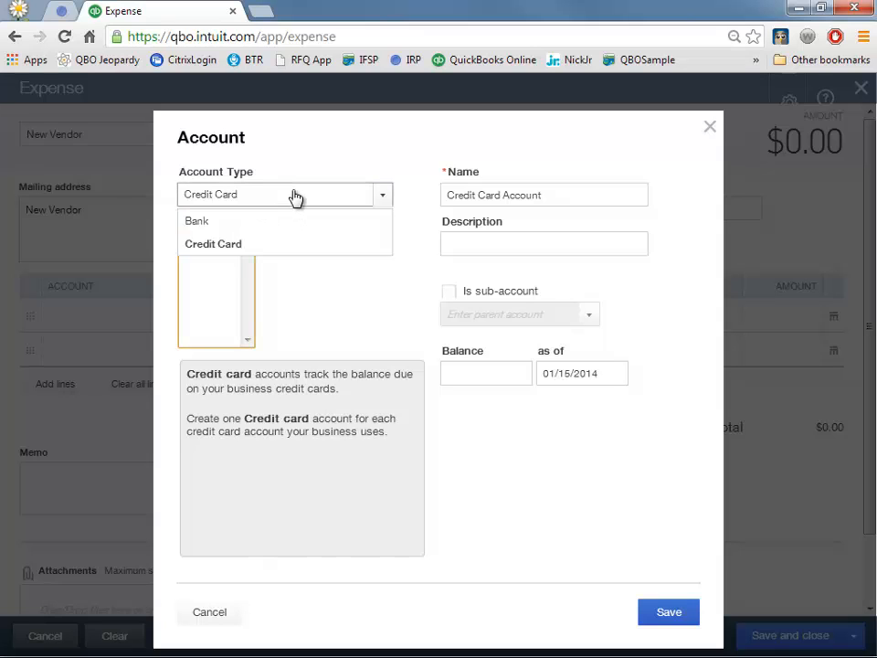
pyautogui.click(286, 245)
pyautogui.click(564, 199)
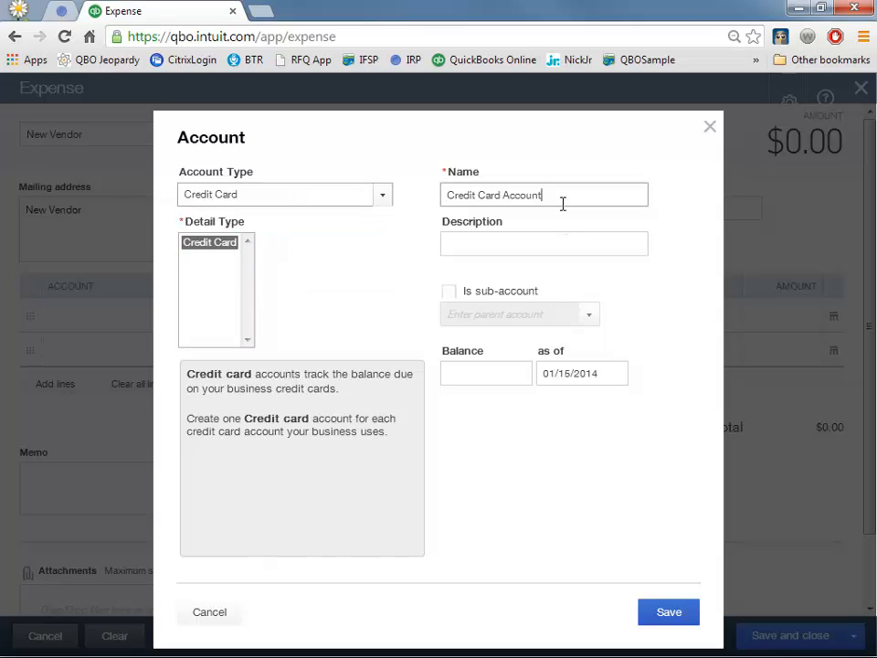
pyautogui.click(663, 612)
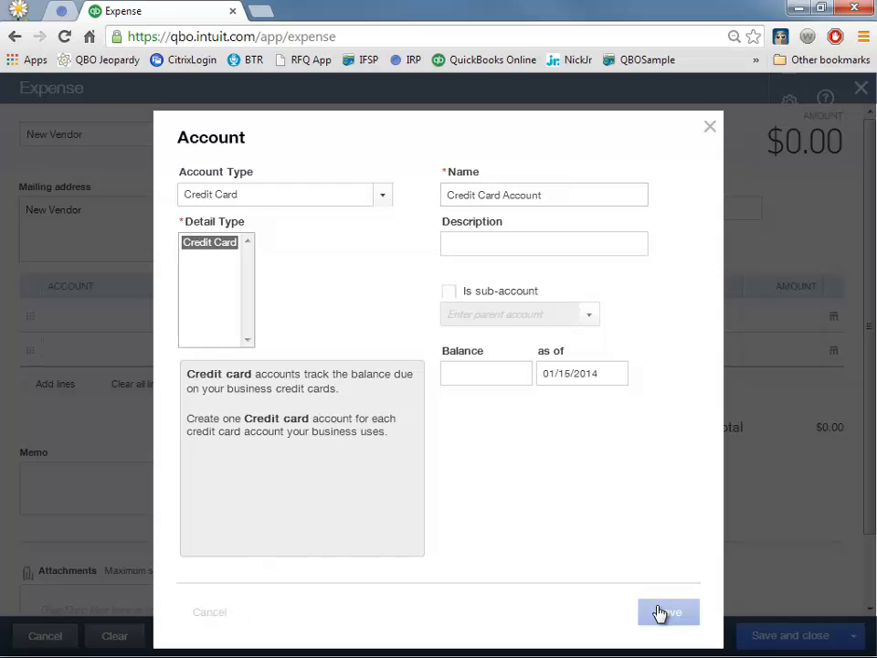
pyautogui.click(323, 135)
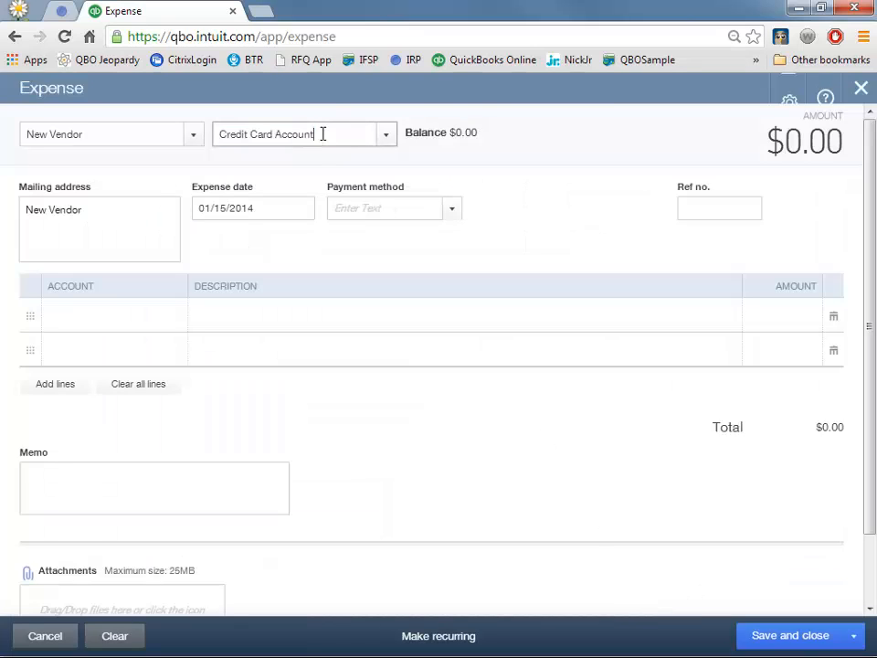
# - Switch the expense's payment account back to Bank Account
pyautogui.moveTo(323, 134); pyautogui.dragTo(171, 127)
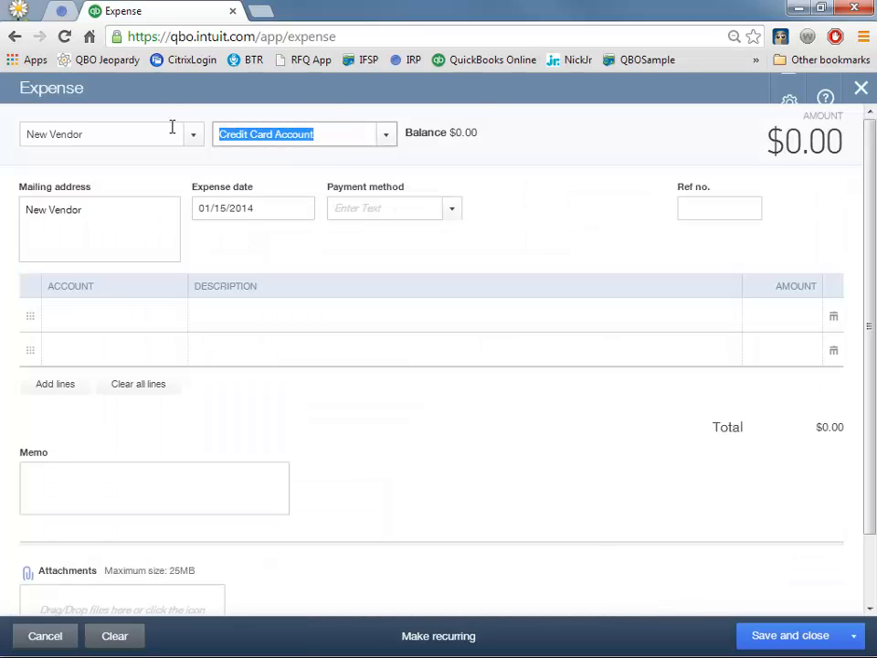
pyautogui.write('ban')
pyautogui.press('Tab')
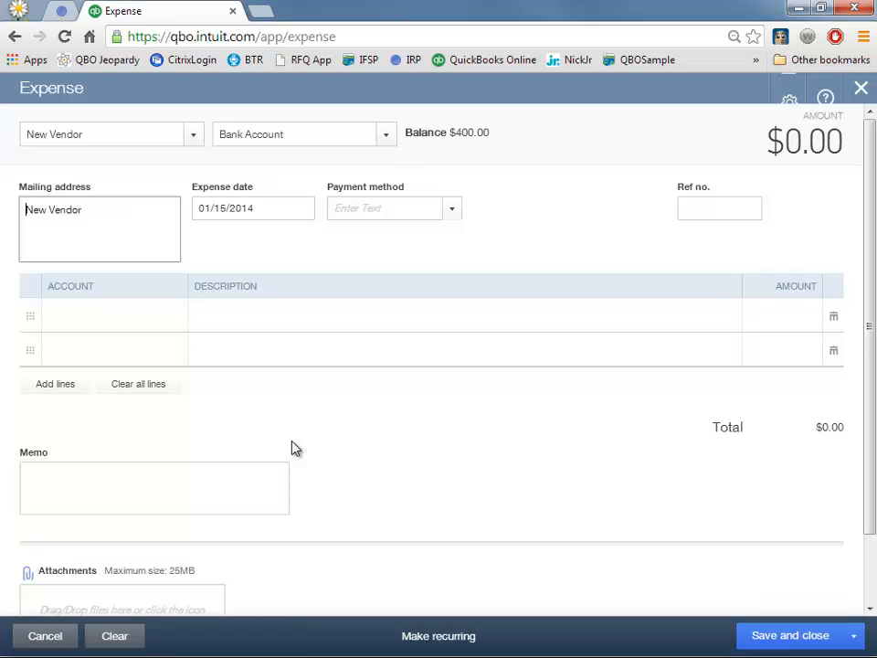
# - Add an Office Expense line described 'copier paper' for 50.00, leaving payment method blank
pyautogui.click(131, 313)
pyautogui.write('Office Expense')
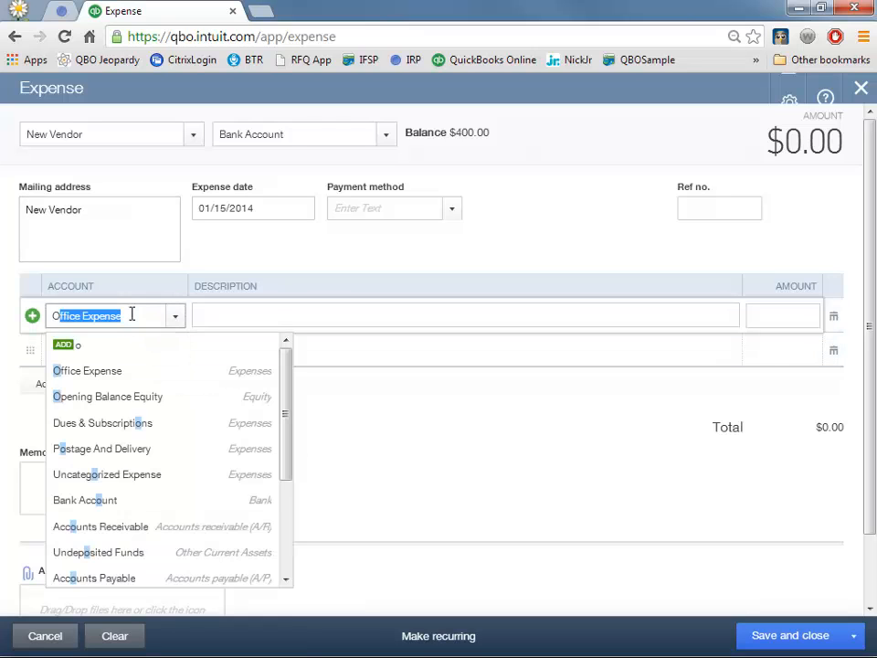
pyautogui.press('Tab')
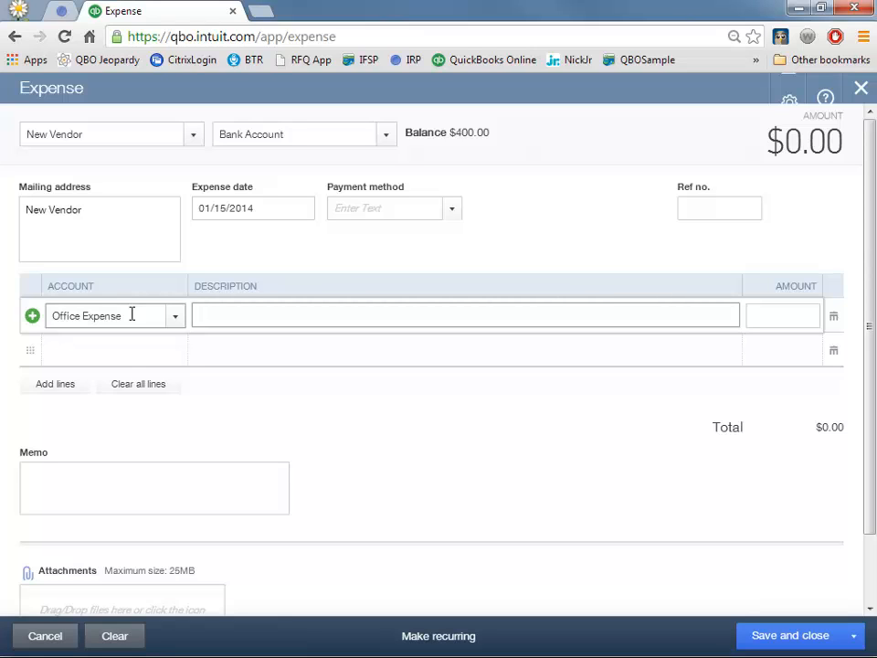
pyautogui.write('copier')
pyautogui.press('BackSpace')
pyautogui.press('BackSpace')
pyautogui.write('ier paper')
pyautogui.press('Tab')
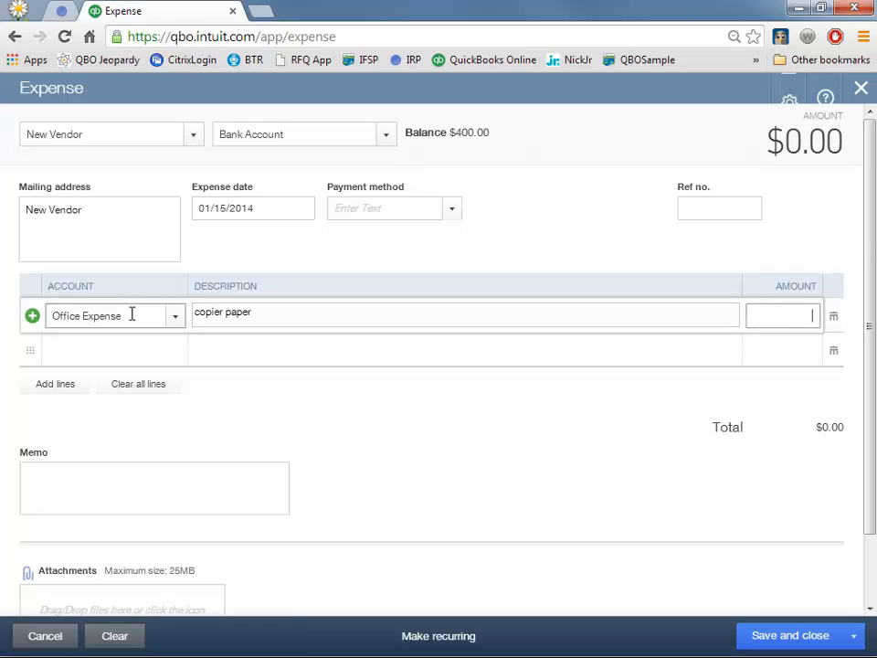
pyautogui.write('50.00')
pyautogui.click(452, 210)
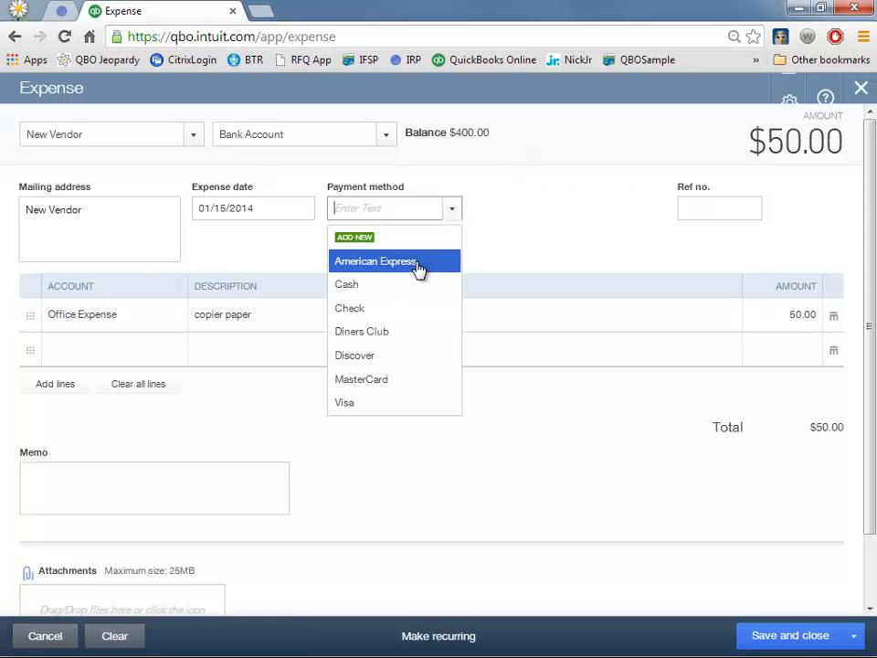
pyautogui.click(451, 214)
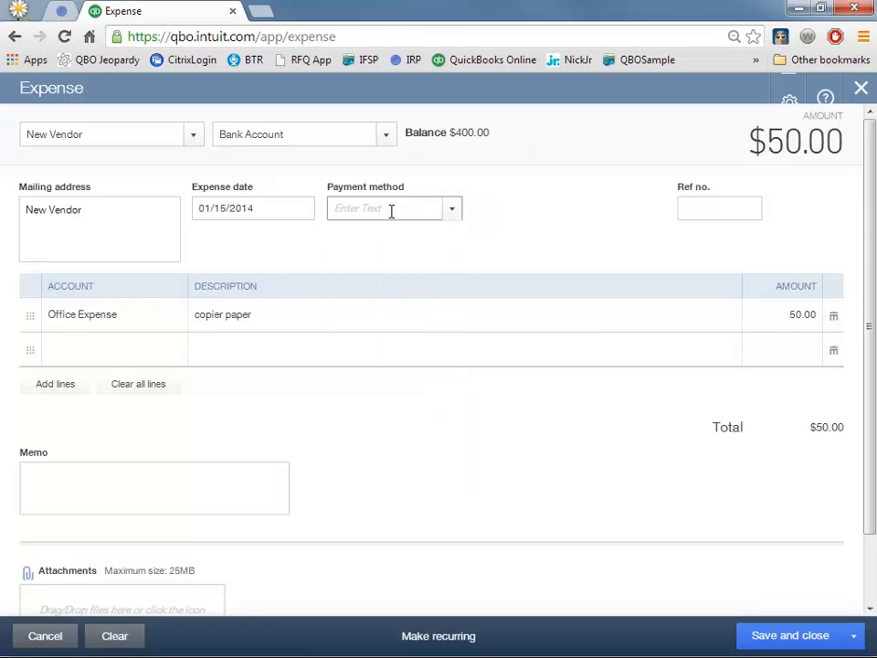
pyautogui.click(729, 209)
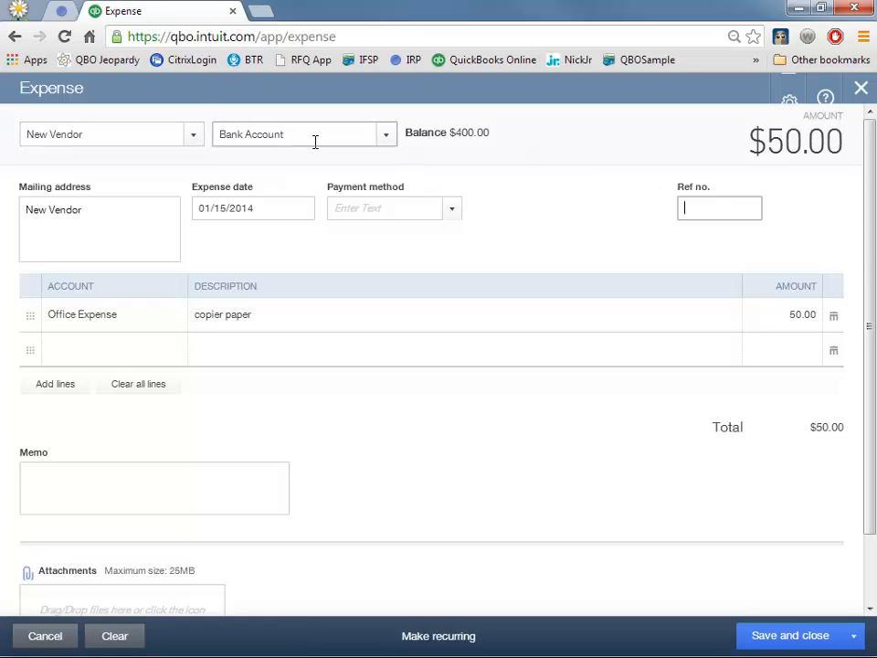
# - Save and close the $50.00 New Vendor expense, then reopen the Create menu
pyautogui.click(785, 645)
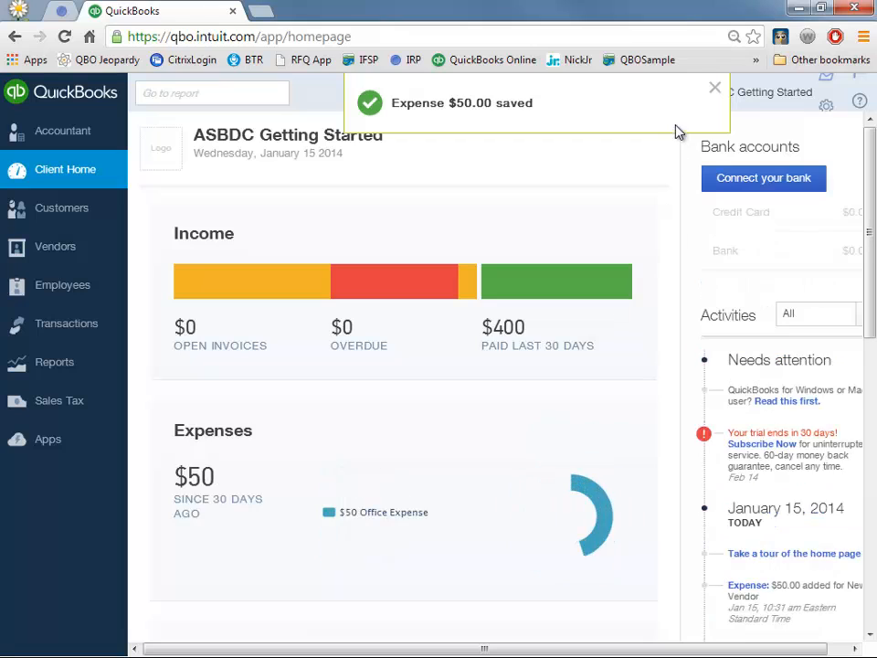
pyautogui.click(710, 93)
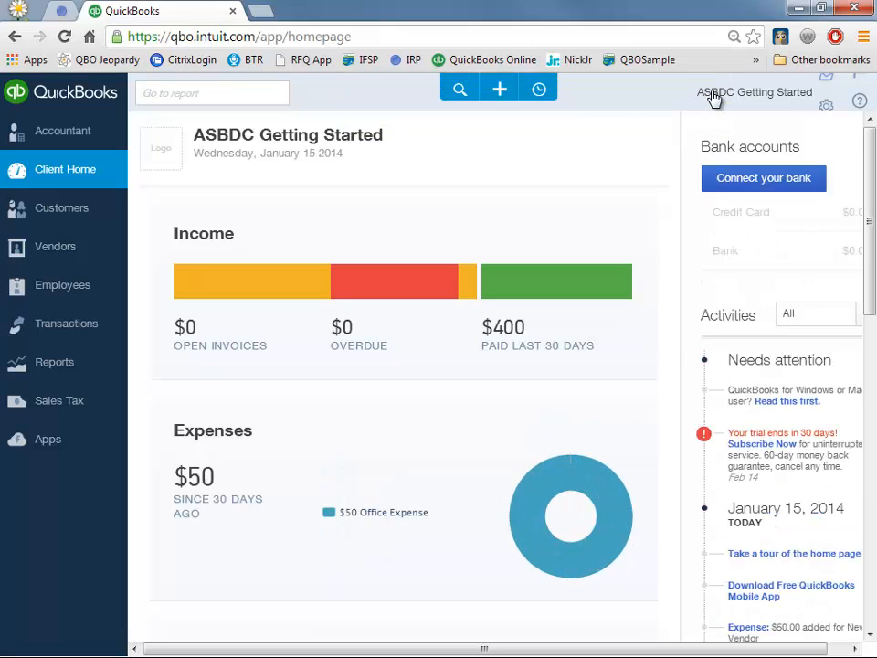
pyautogui.click(499, 91)
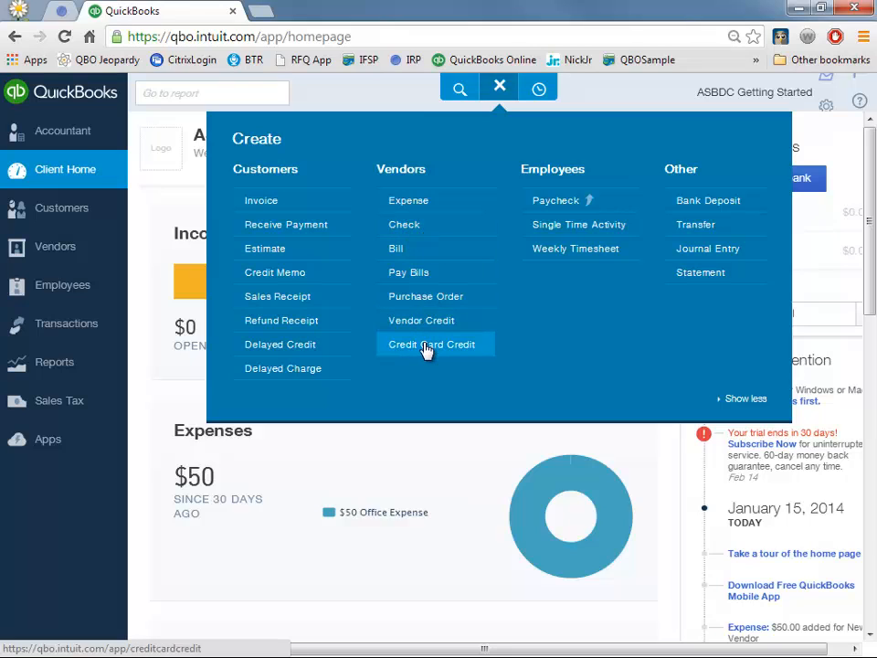
# - Start a check to New Vendor from Bank Account numbered 2112
pyautogui.click(422, 235)
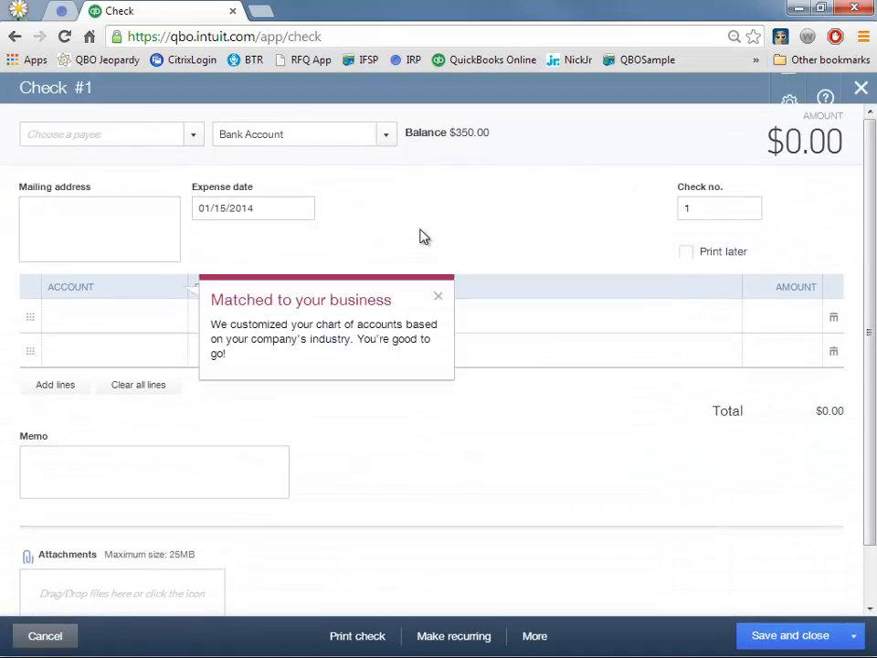
pyautogui.click(123, 130)
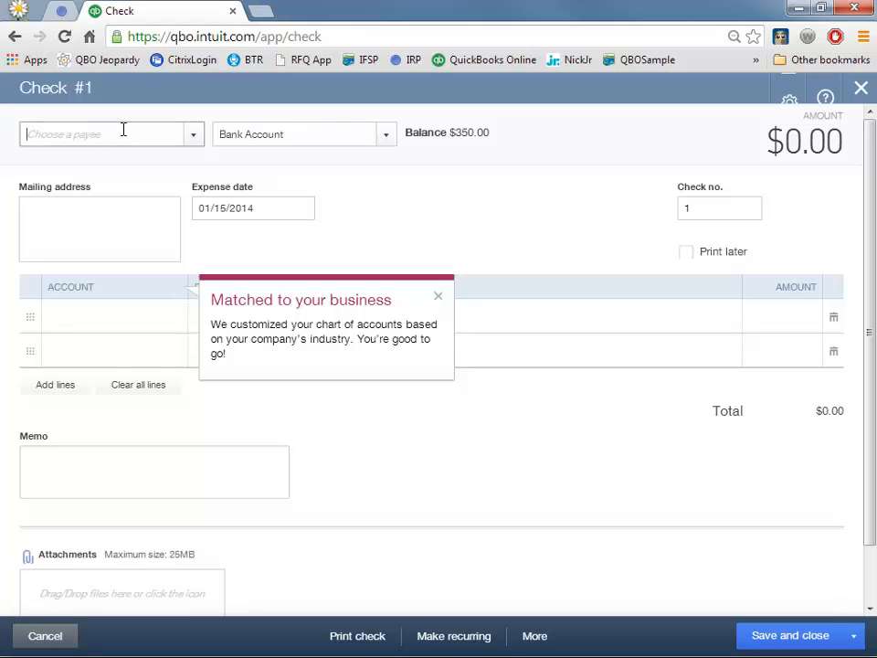
pyautogui.write('New')
pyautogui.press('Tab')
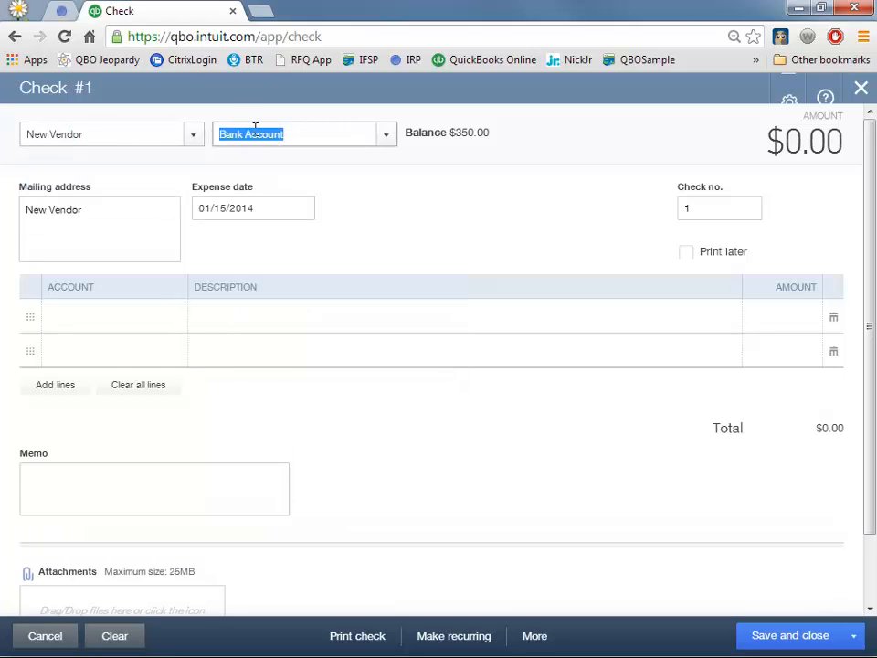
pyautogui.click(386, 143)
pyautogui.click(386, 142)
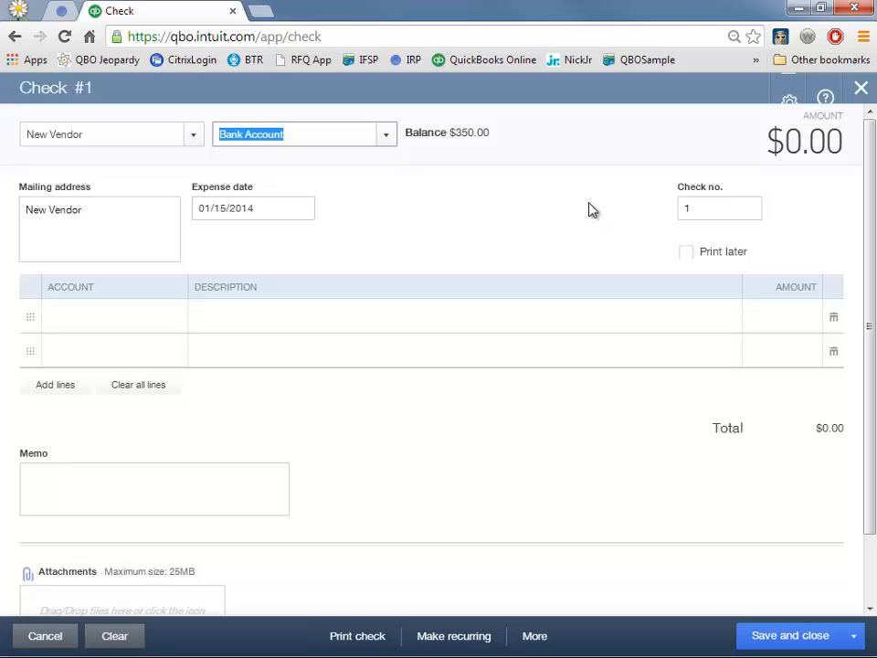
pyautogui.click(748, 208)
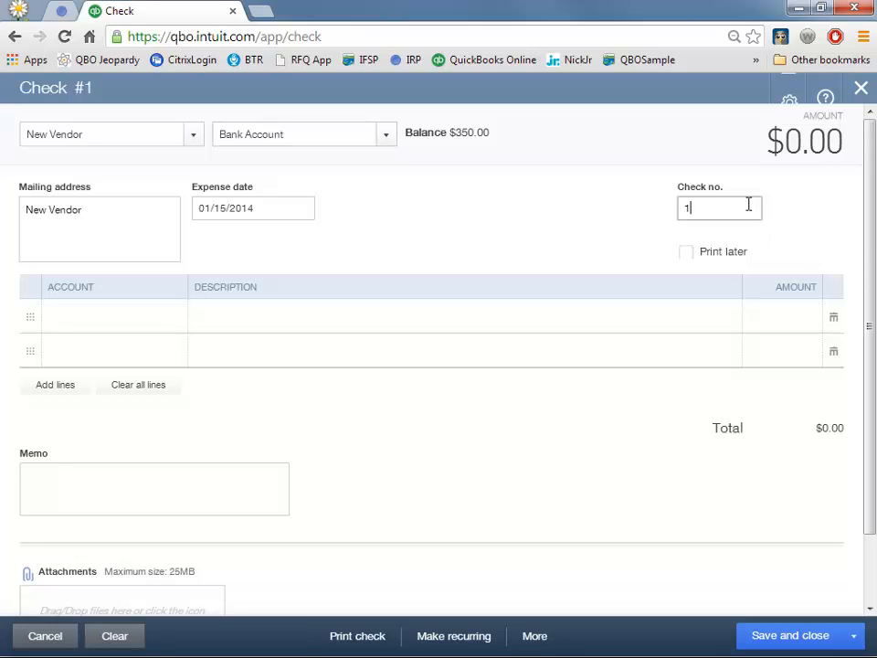
pyautogui.press('BackSpace')
pyautogui.write('2112')
# - Add an Office Expense line of 50.00 and save the check
pyautogui.click(147, 316)
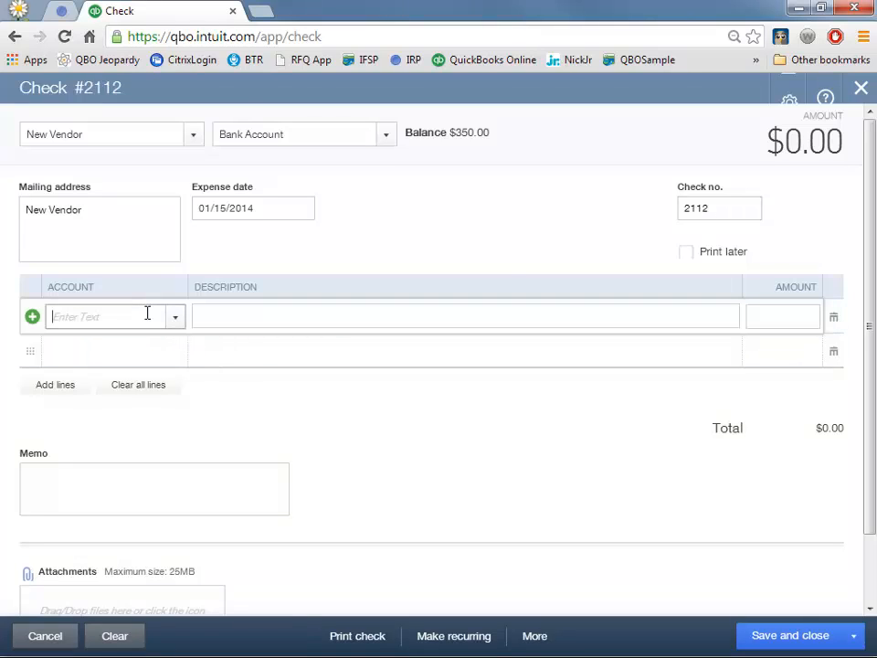
pyautogui.write('of')
pyautogui.press('Tab')
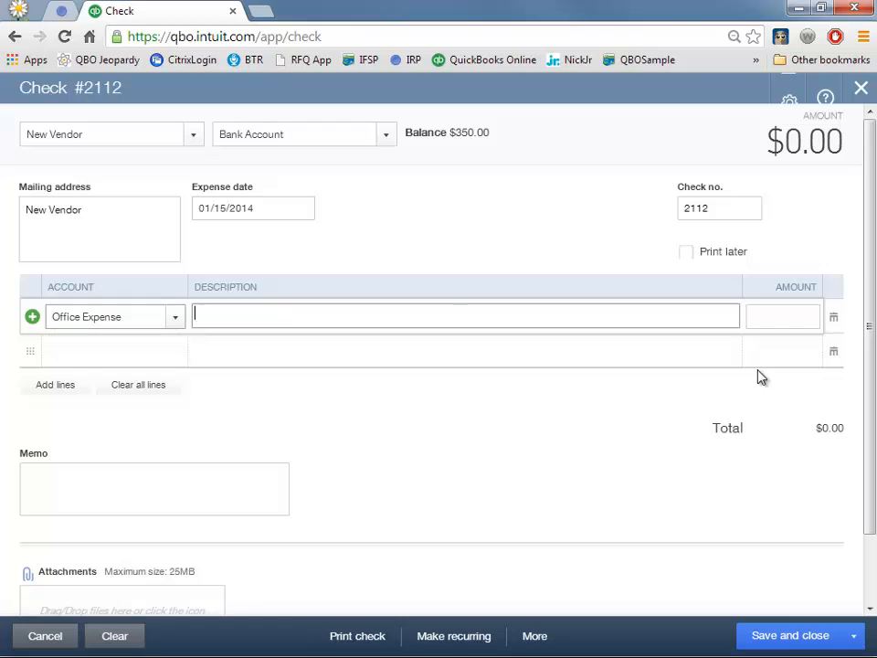
pyautogui.click(808, 323)
pyautogui.write('50.00')
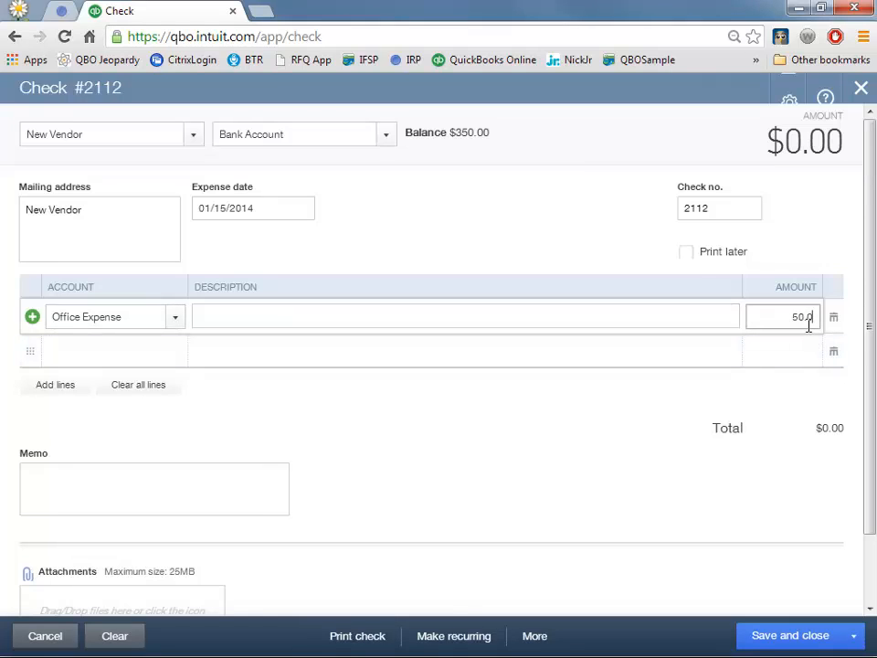
pyautogui.press('Tab')
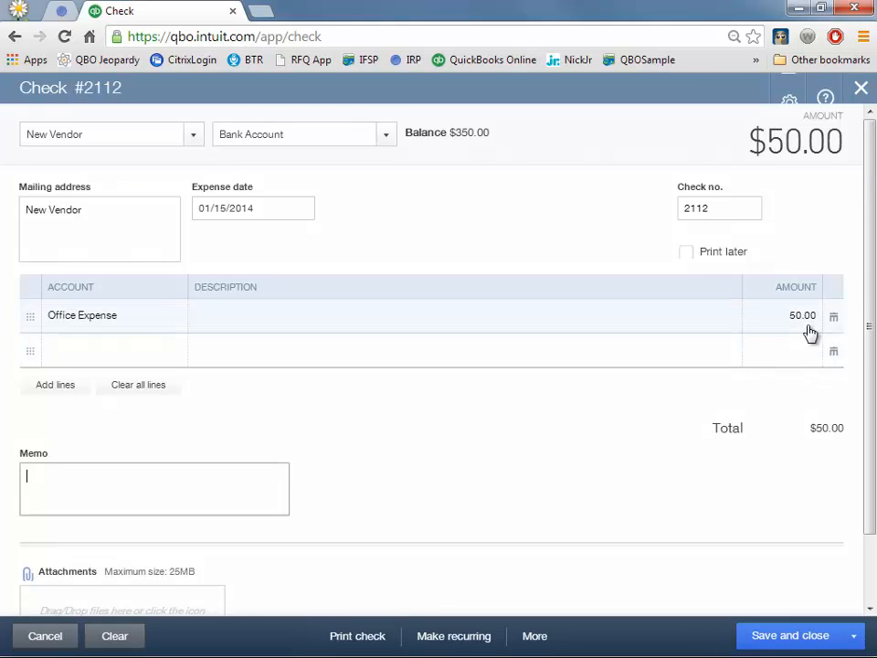
pyautogui.click(756, 638)
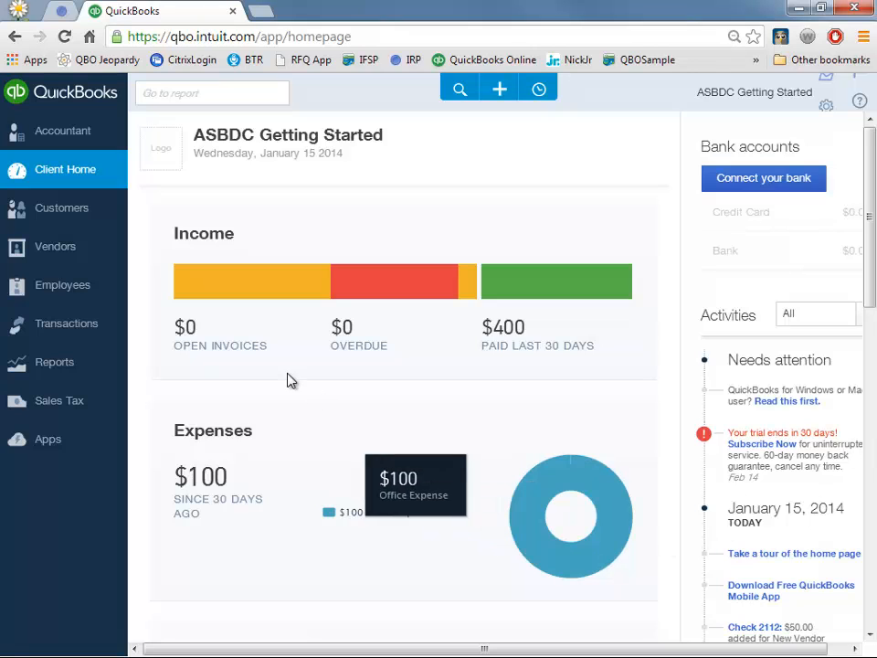
# - Start a new bill from New Vendor with bill number 9876
pyautogui.click(502, 89)
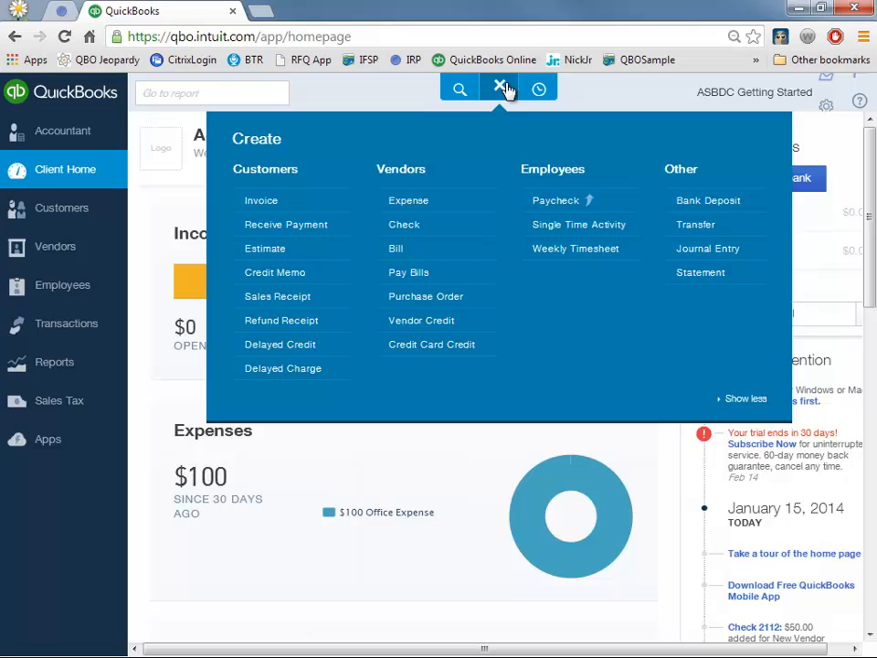
pyautogui.click(416, 255)
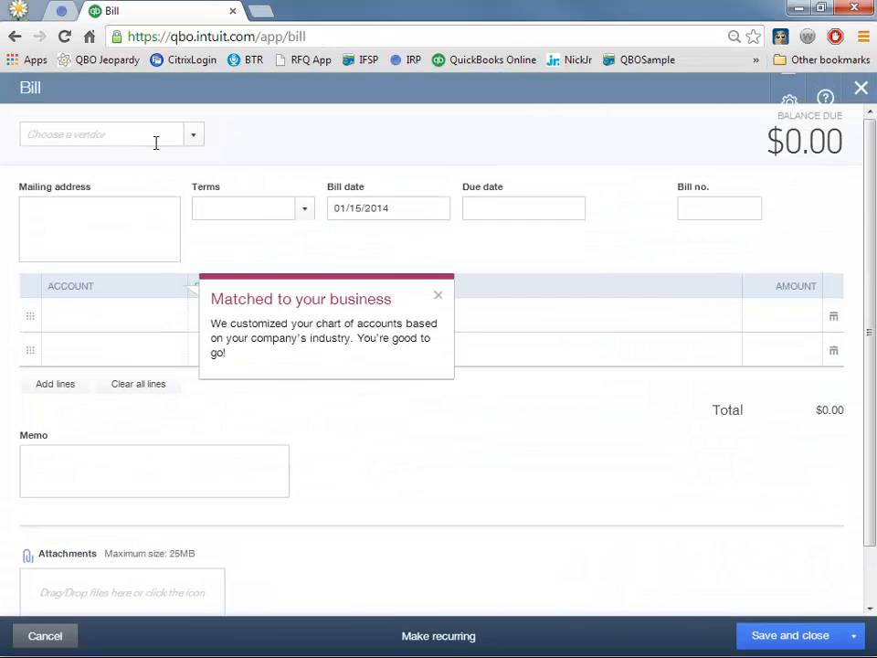
pyautogui.click(147, 137)
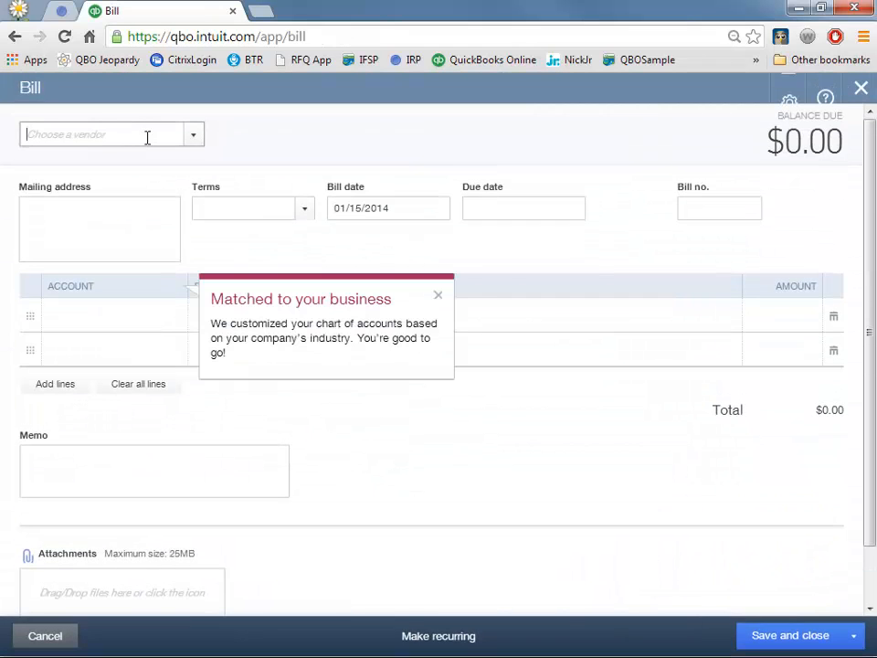
pyautogui.write('new')
pyautogui.press('Tab')
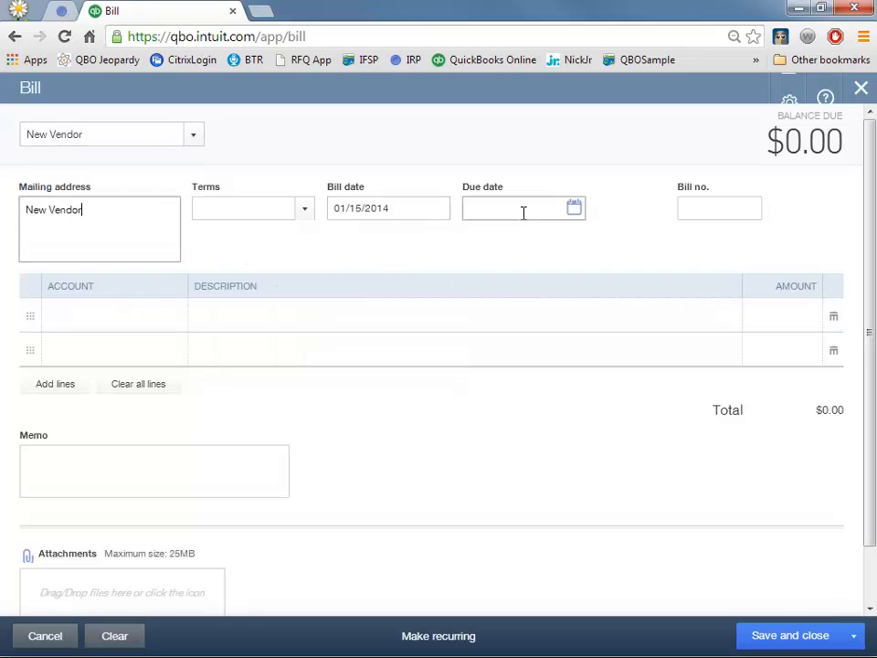
pyautogui.click(700, 207)
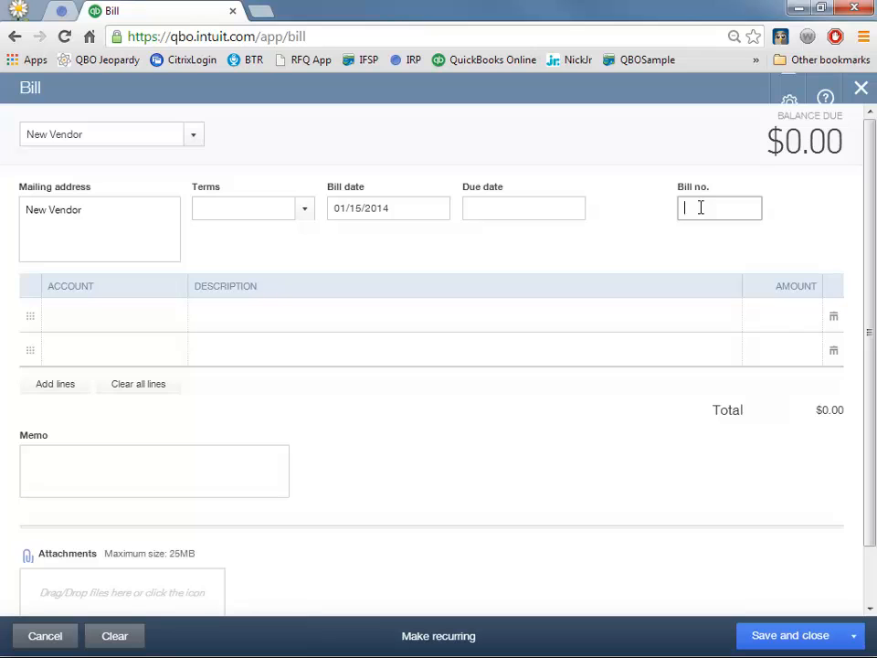
pyautogui.write('9876')
# - Add a Postage And Delivery line of 10.00 and save the bill
pyautogui.click(132, 315)
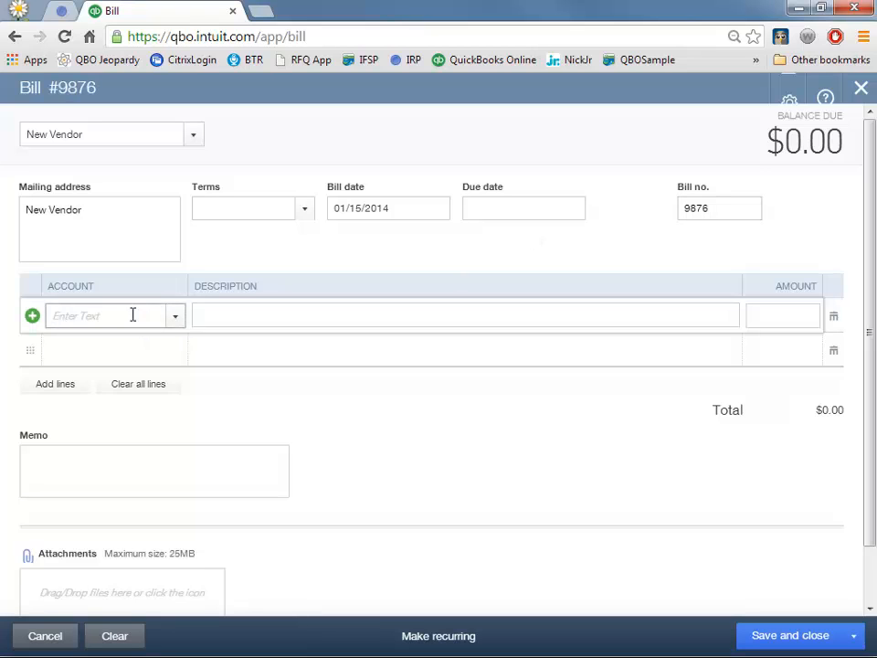
pyautogui.click(174, 320)
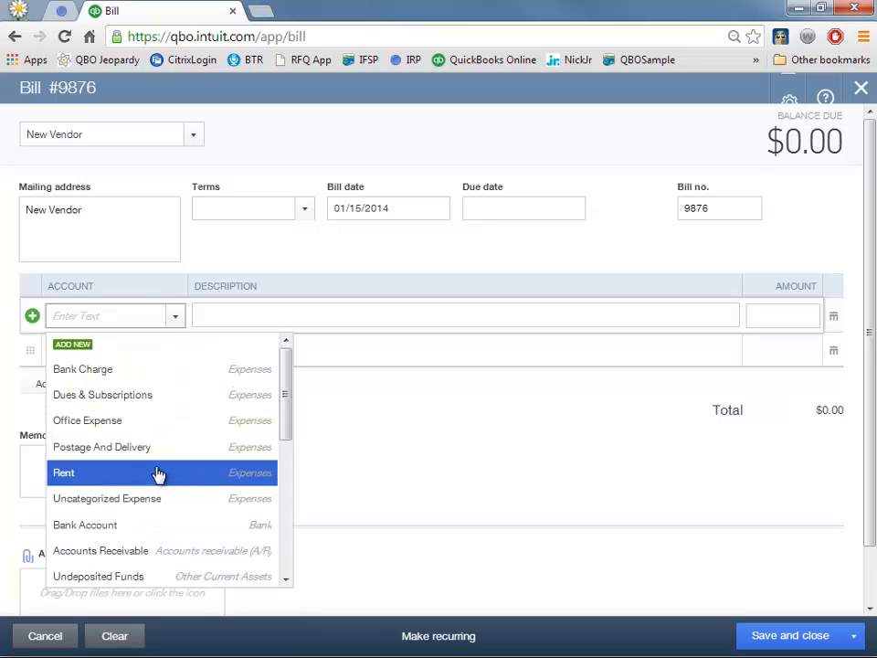
pyautogui.click(158, 449)
pyautogui.press('Tab')
pyautogui.press('Tab')
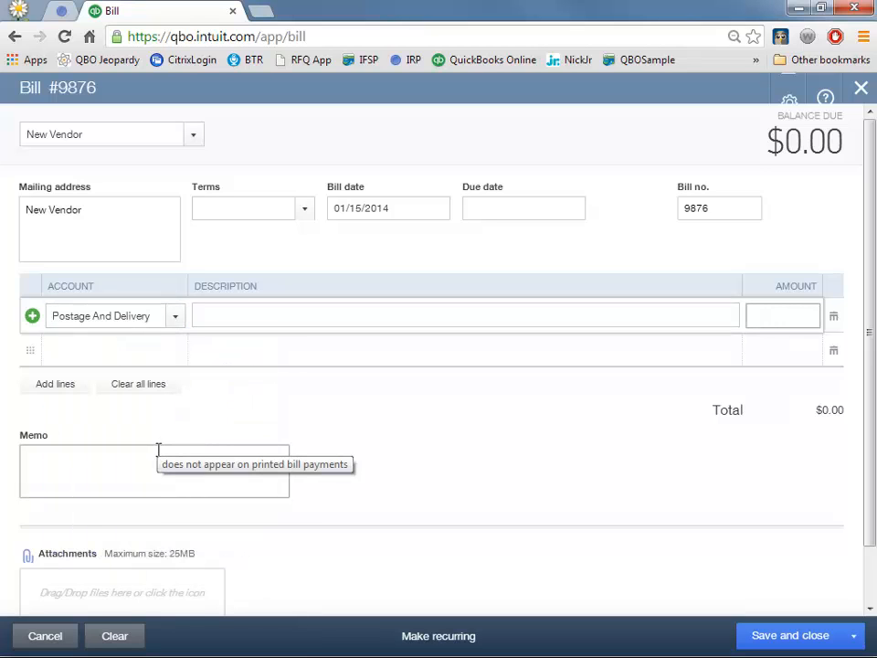
pyautogui.write('10.00')
pyautogui.click(158, 449)
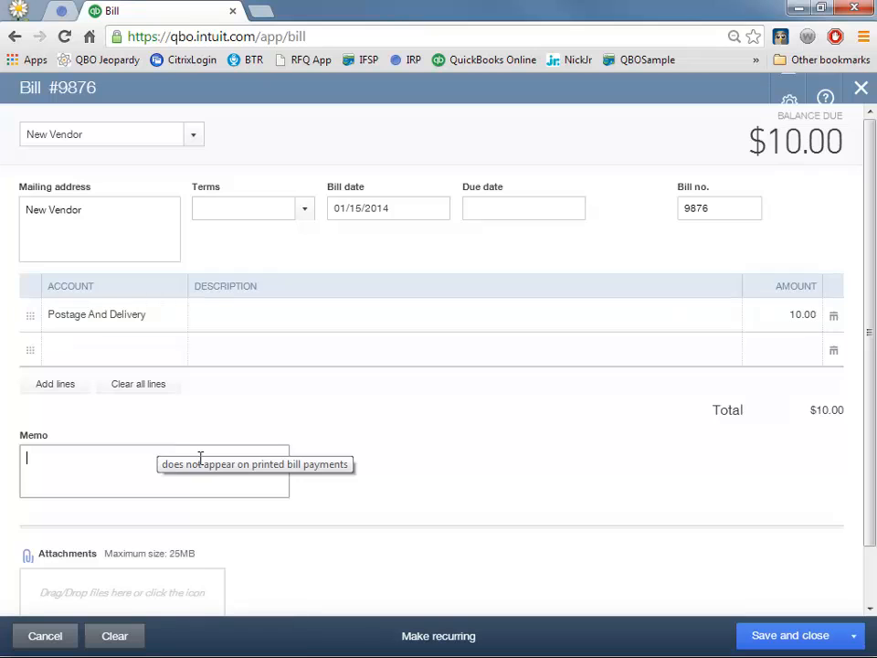
pyautogui.click(791, 636)
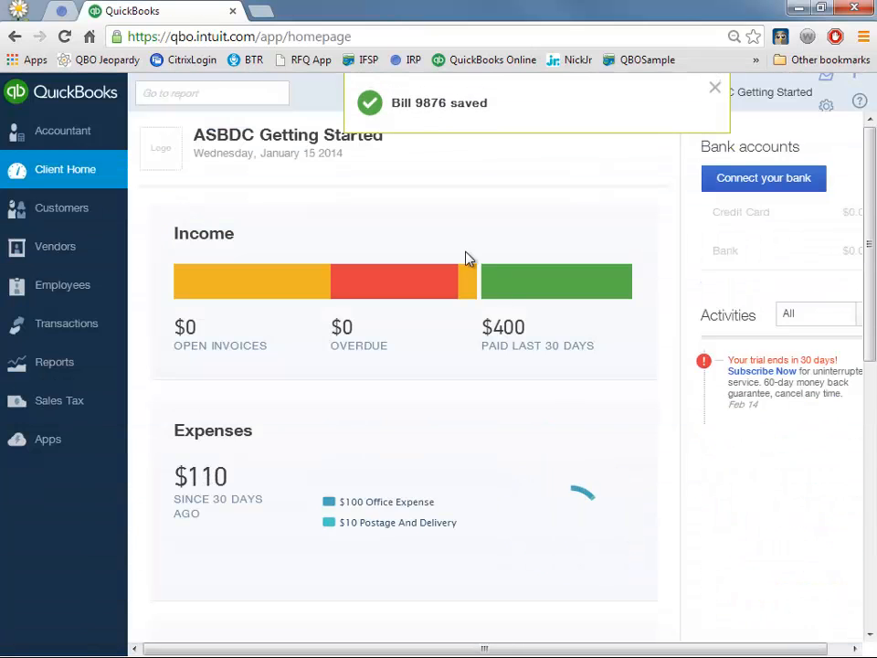
# - Review vendors by Unpaid, Overdue and Paid filters and check New Vendor's paid transactions
pyautogui.click(40, 255)
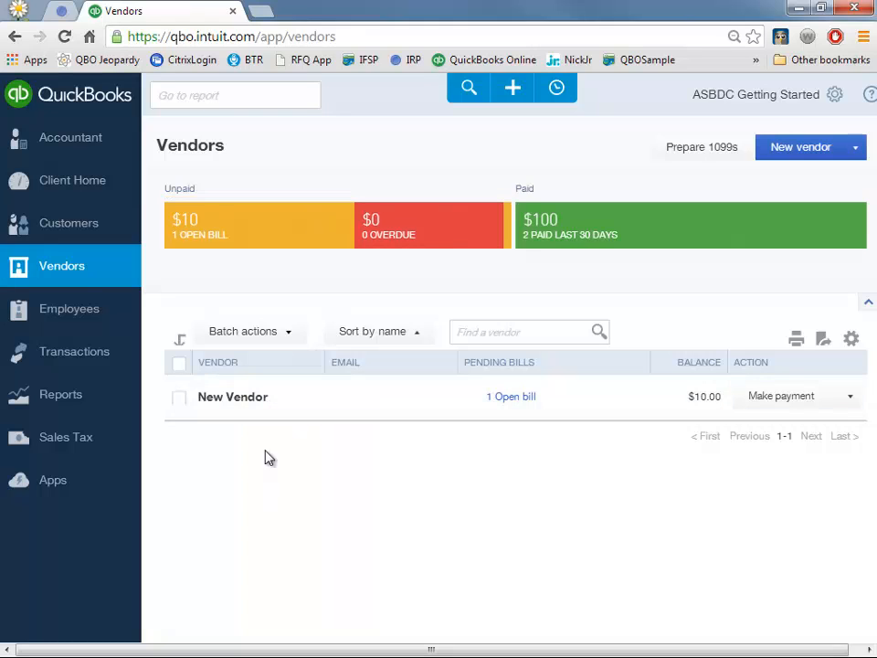
pyautogui.click(281, 227)
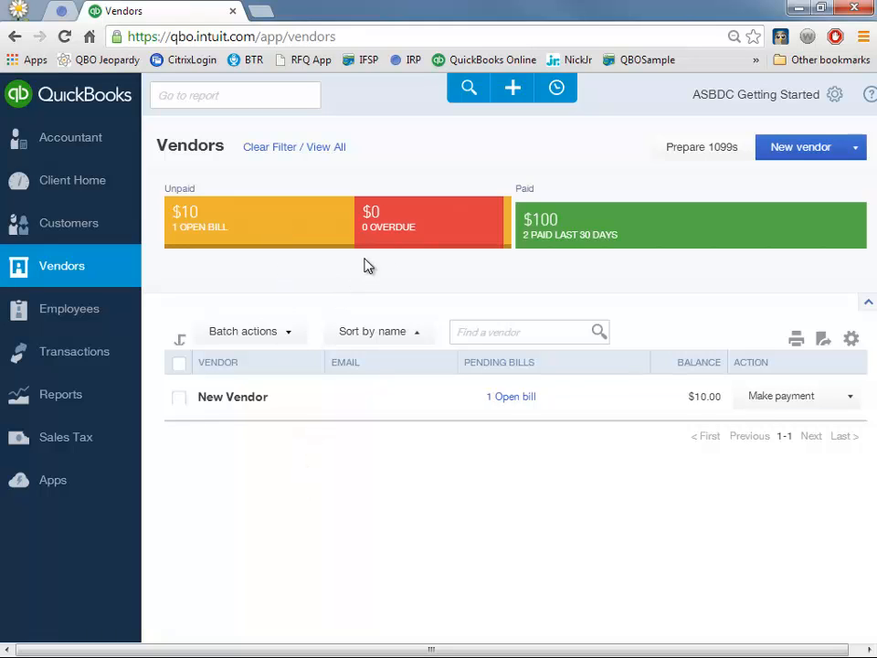
pyautogui.click(401, 238)
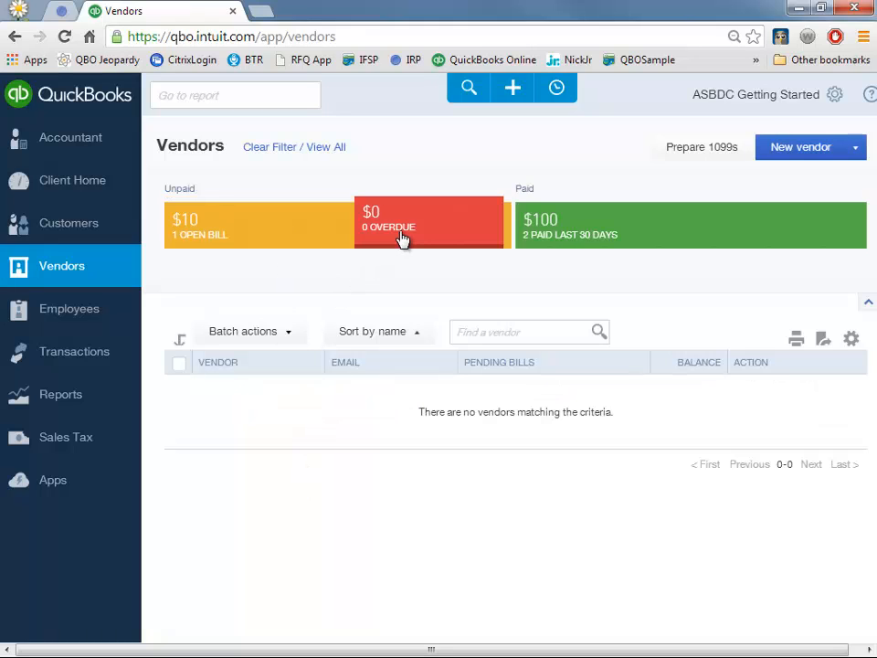
pyautogui.click(606, 241)
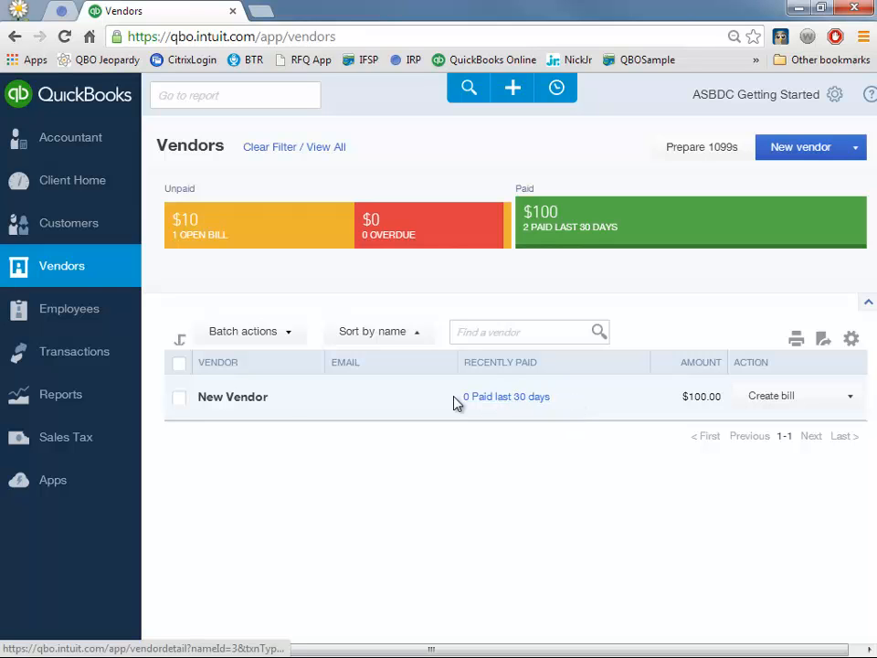
pyautogui.click(503, 398)
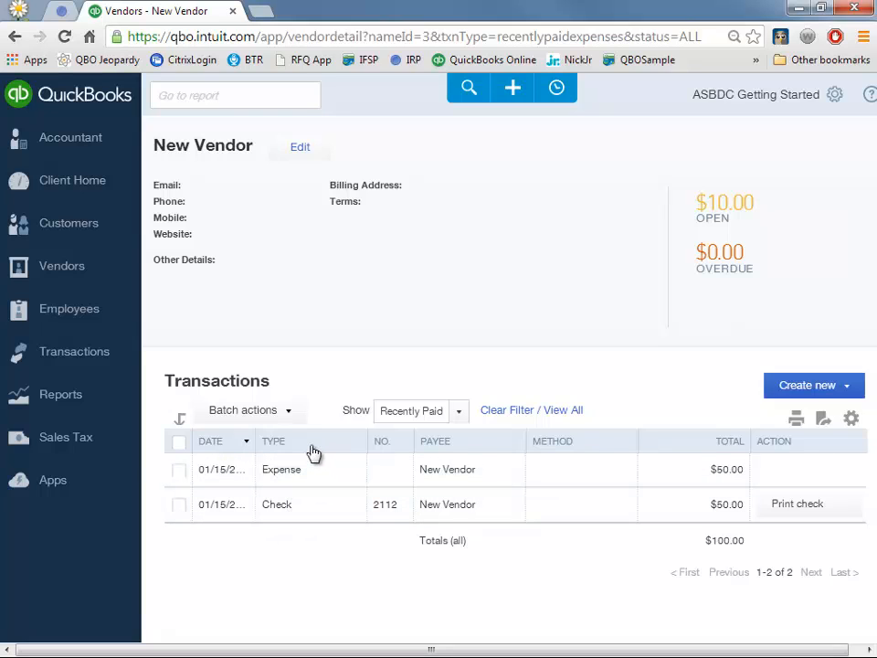
pyautogui.hotkey('ctrl', '-')
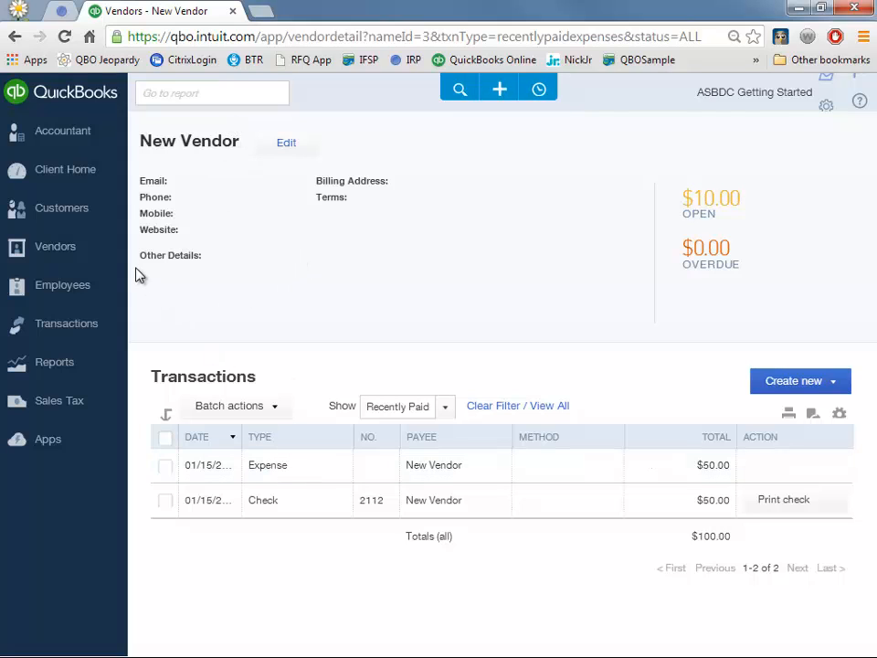
pyautogui.click(96, 252)
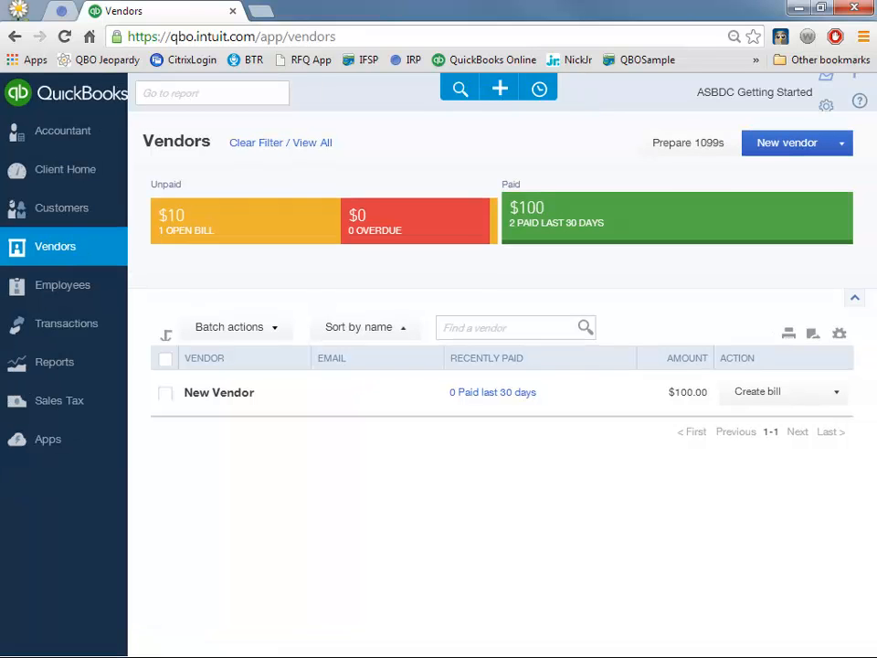
# - Filter vendors to open bills, then start check #2113 to New Vendor from Bank Account
pyautogui.click(255, 221)
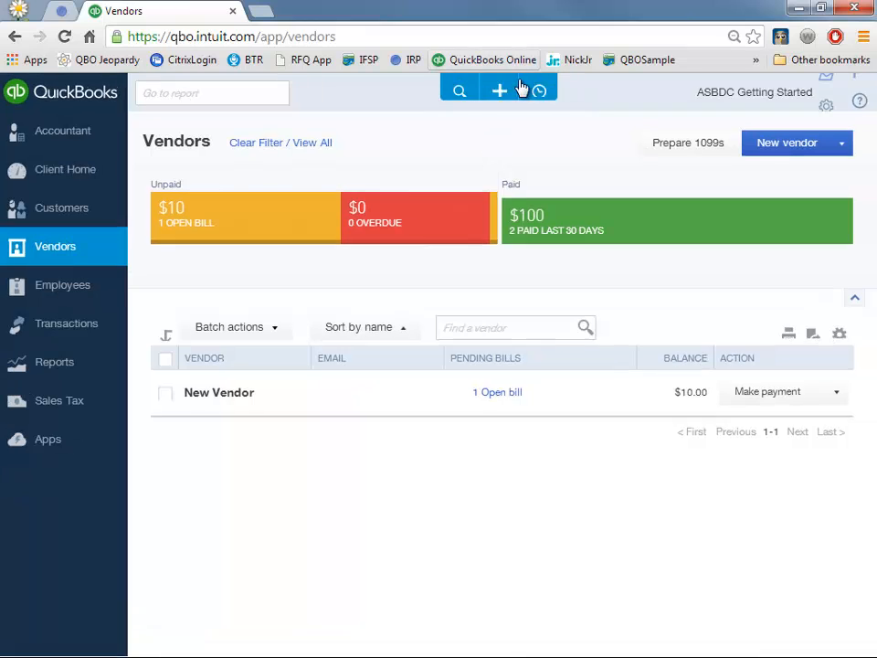
pyautogui.click(500, 88)
pyautogui.click(404, 225)
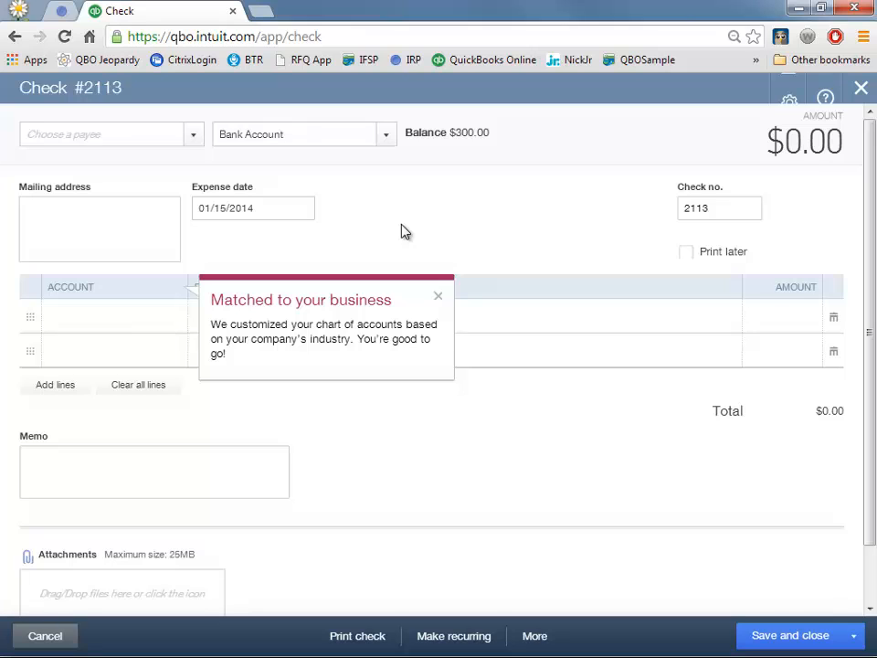
pyautogui.click(143, 131)
pyautogui.write('new')
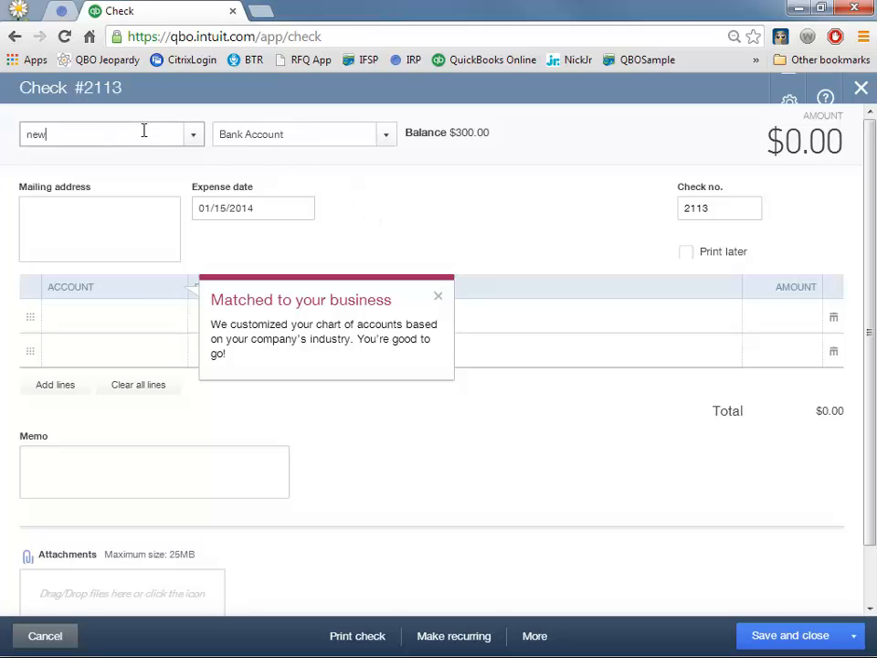
pyautogui.press('Tab')
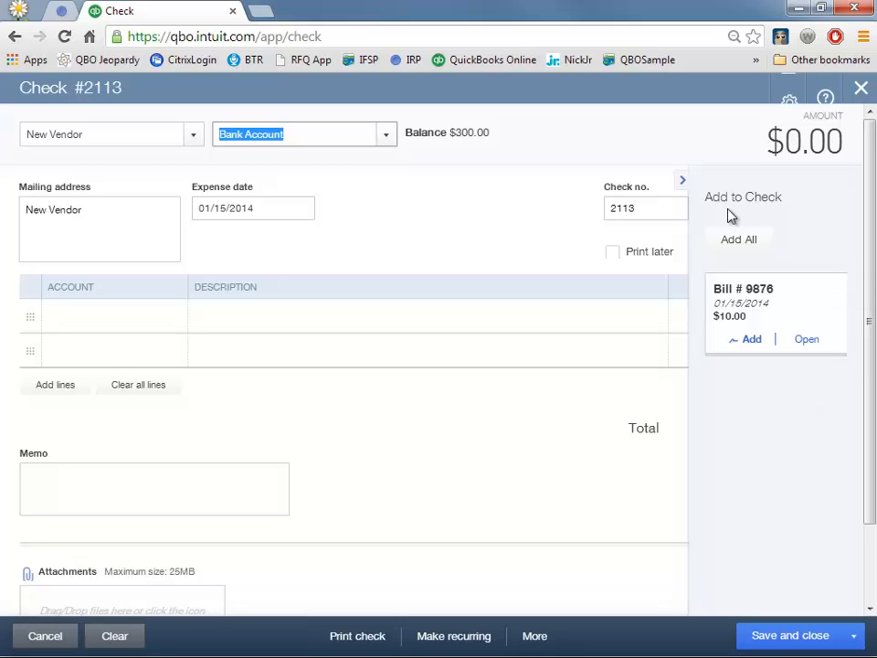
pyautogui.click(683, 182)
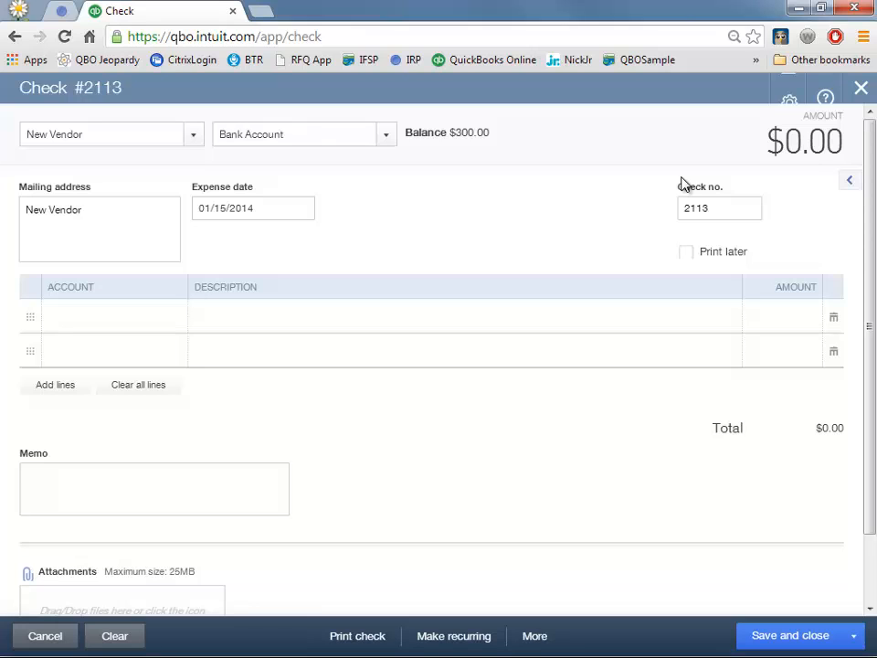
# - Add a Postage And Delivery line of 10.00 to check 2113
pyautogui.click(120, 316)
pyautogui.write('off')
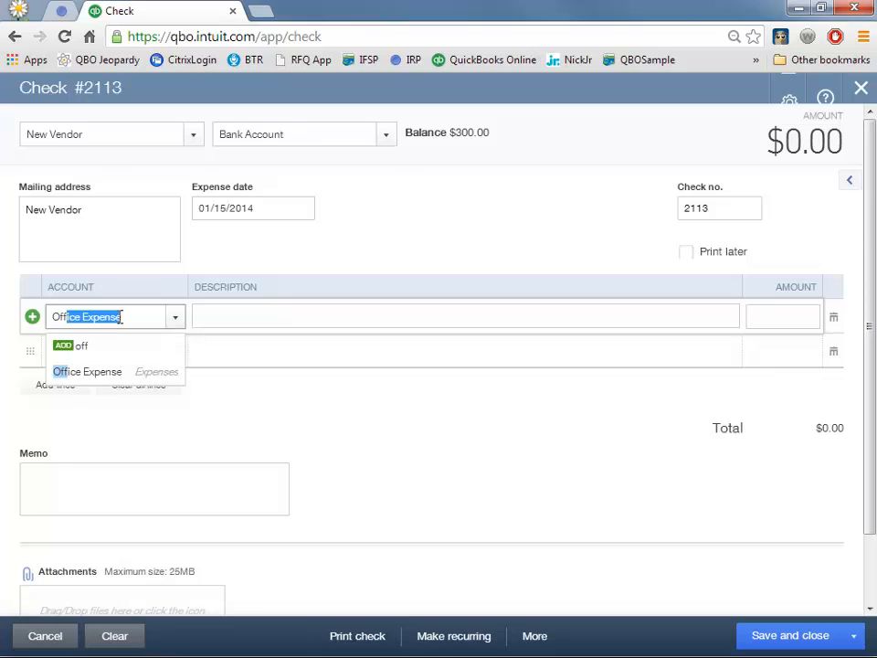
pyautogui.press('BackSpace')
pyautogui.press('BackSpace')
pyautogui.press('BackSpace')
pyautogui.write('po')
pyautogui.press('Tab')
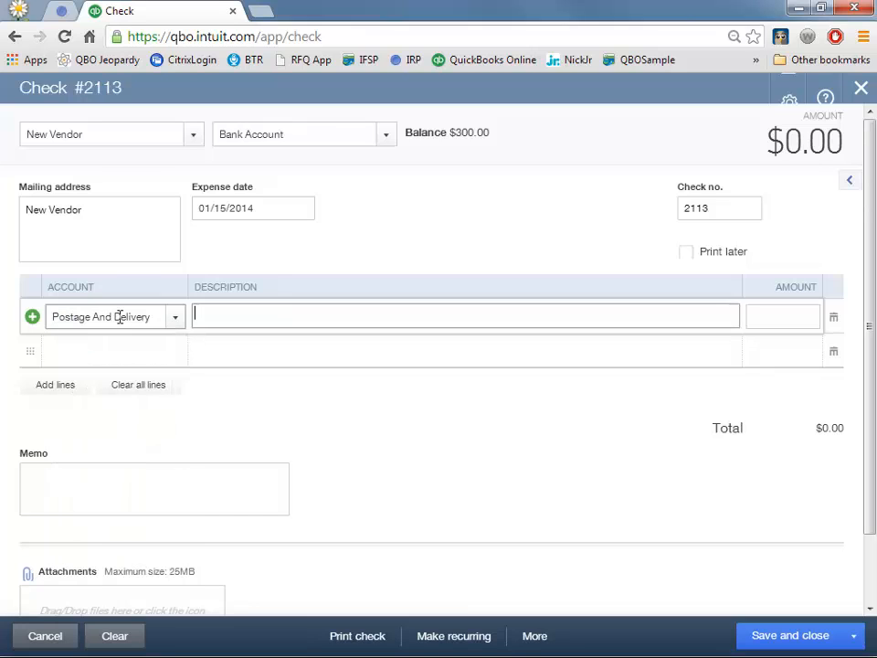
pyautogui.press('Tab')
pyautogui.write('10.00')
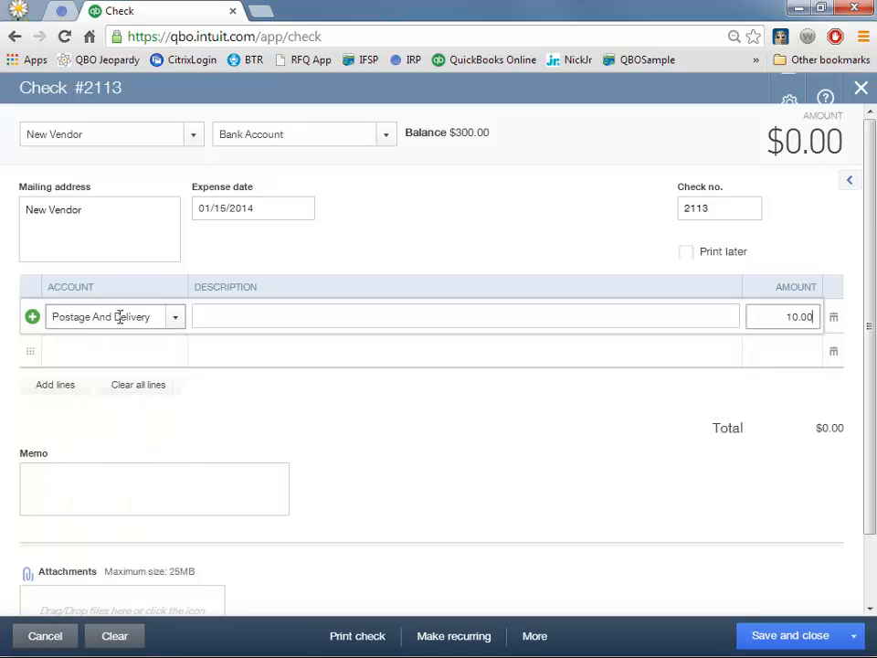
pyautogui.press('Tab')
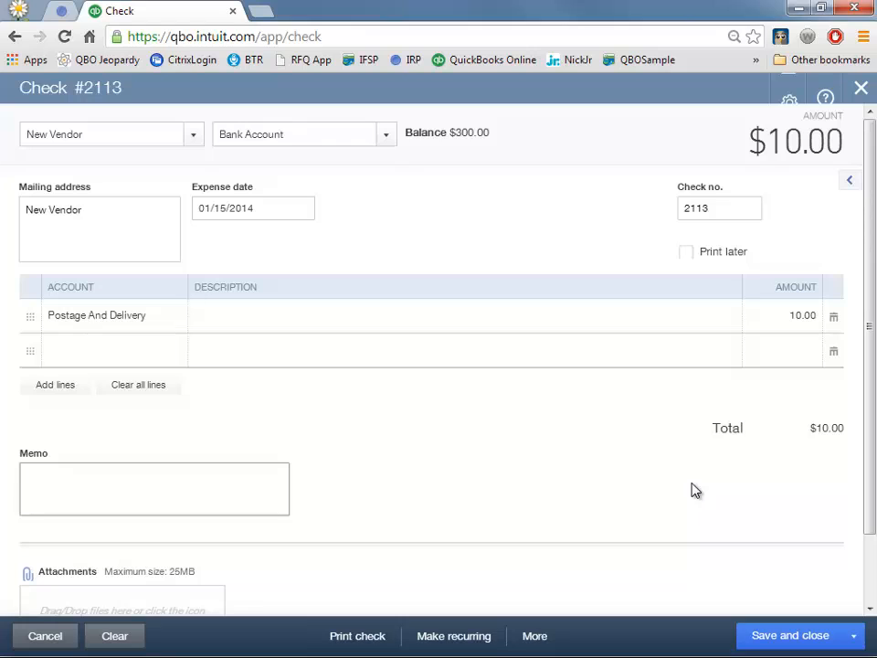
# - Describe the line as 'paying the open bill' and save the check
pyautogui.click(348, 317)
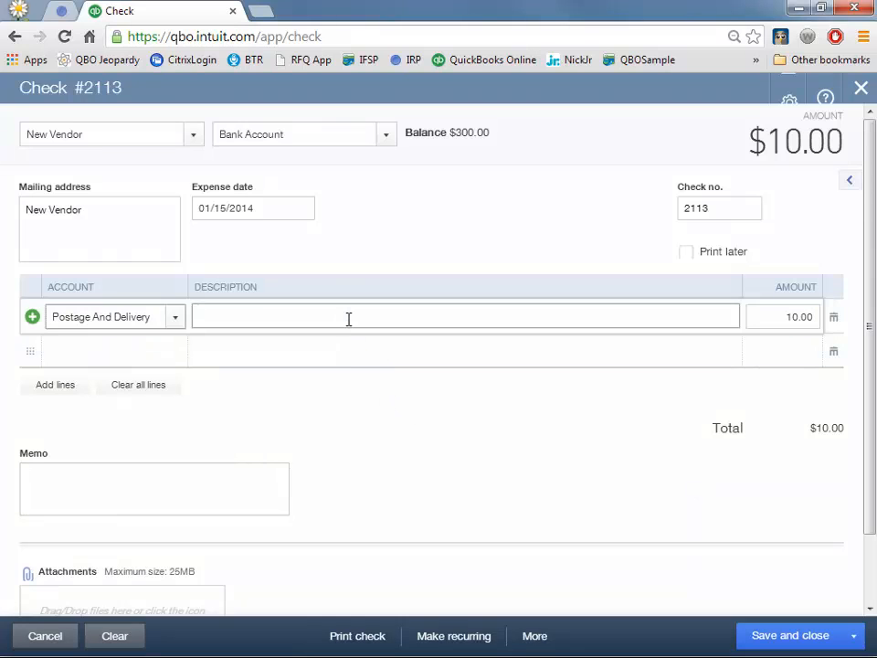
pyautogui.write('paying the open bill')
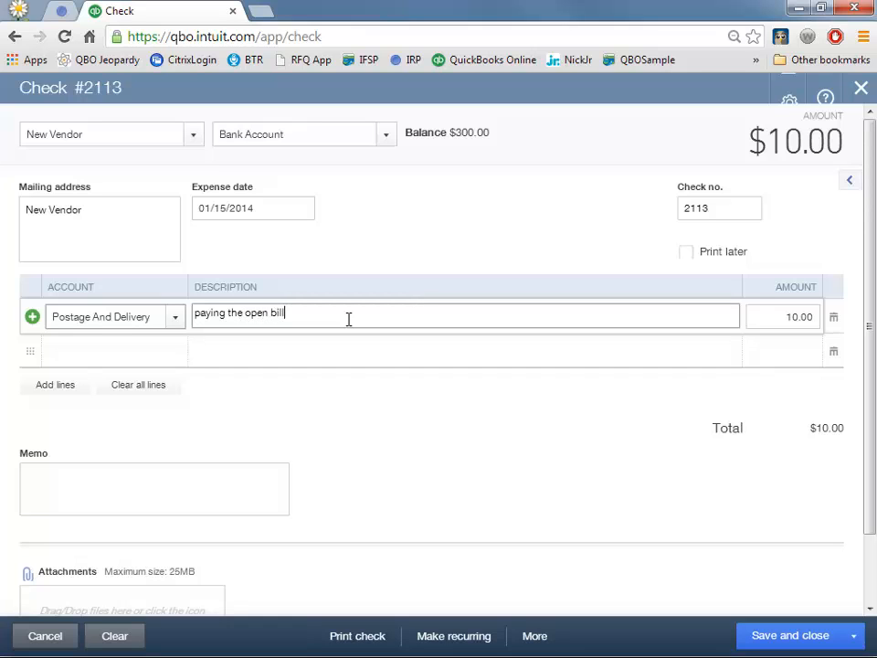
pyautogui.click(809, 642)
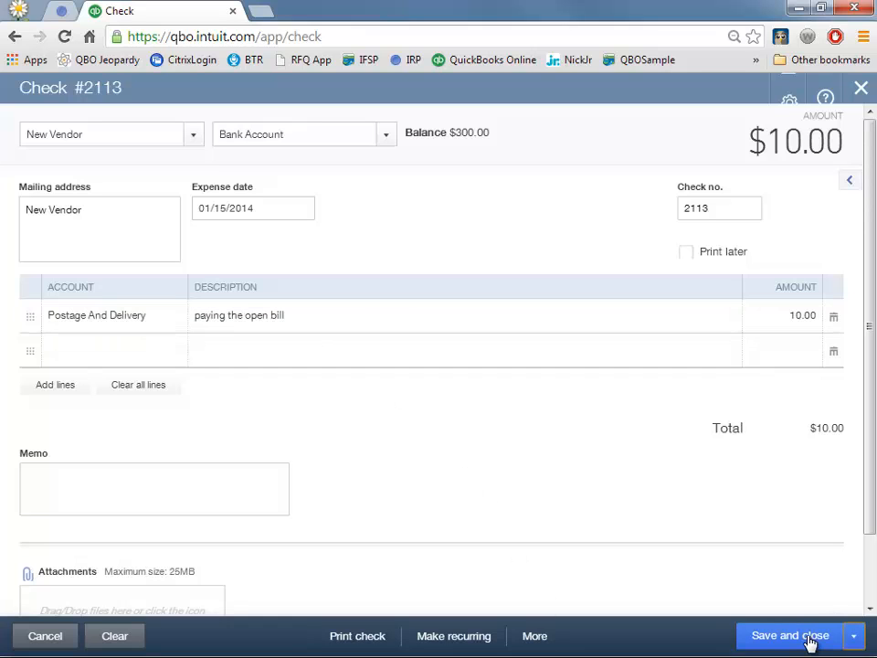
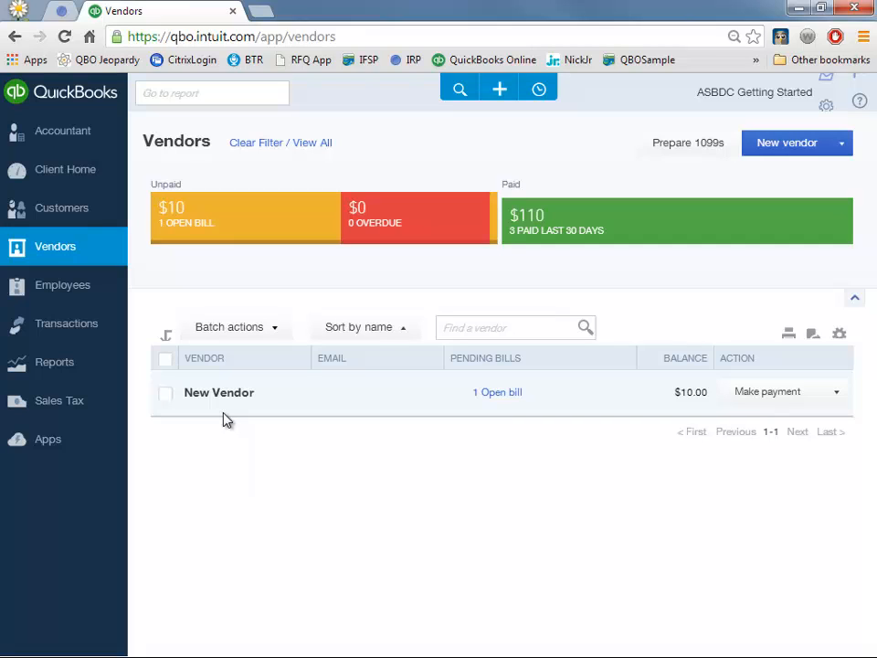
# - Apply Bill #9876 to check 2113, change its amount to 20.00, and save it
pyautogui.click(538, 96)
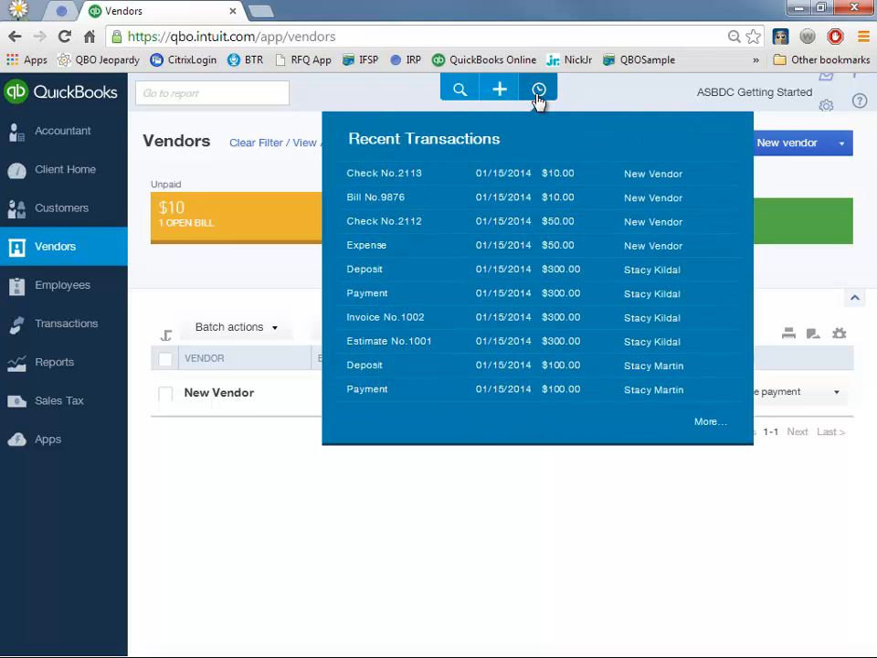
pyautogui.click(505, 172)
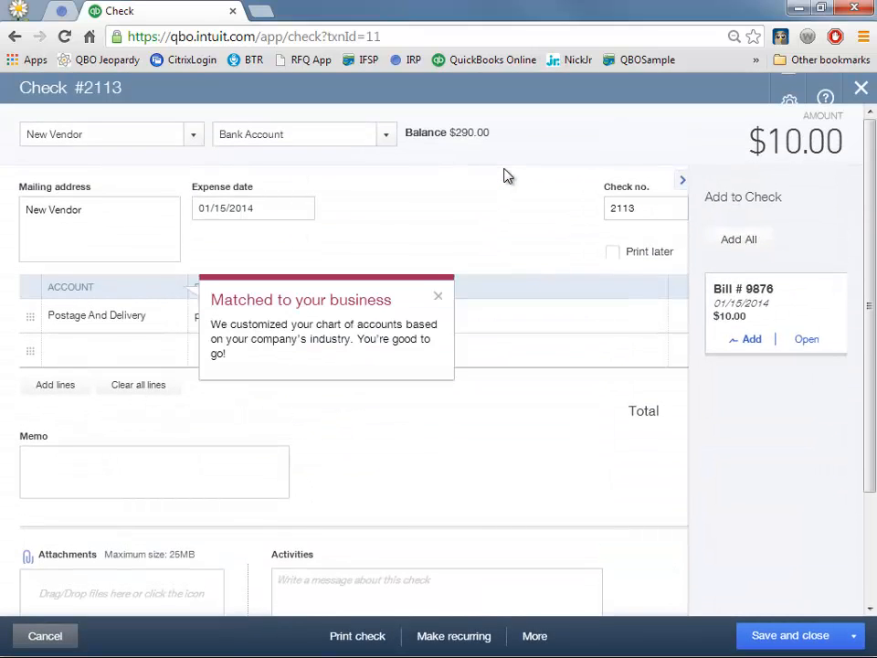
pyautogui.click(438, 296)
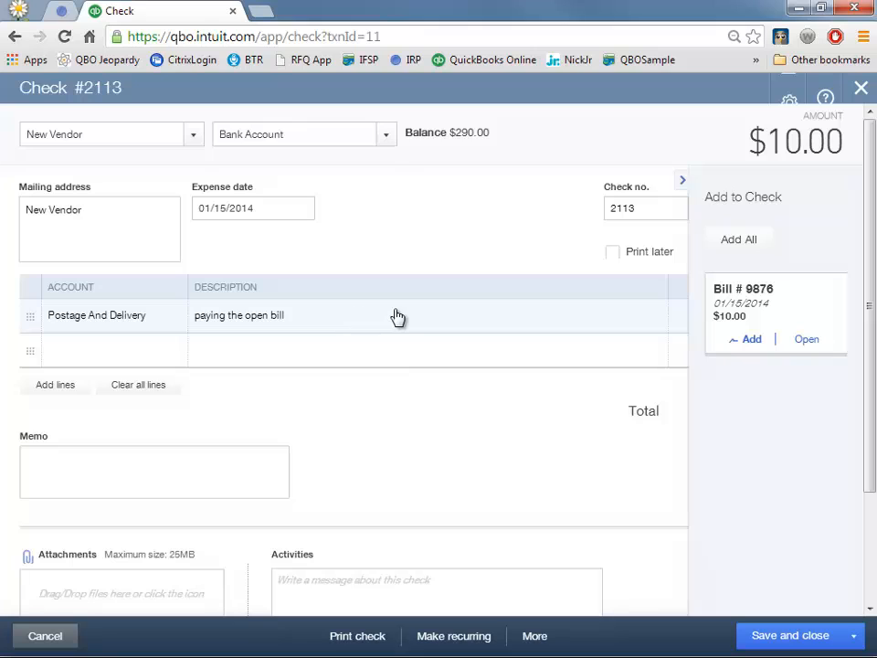
pyautogui.click(746, 350)
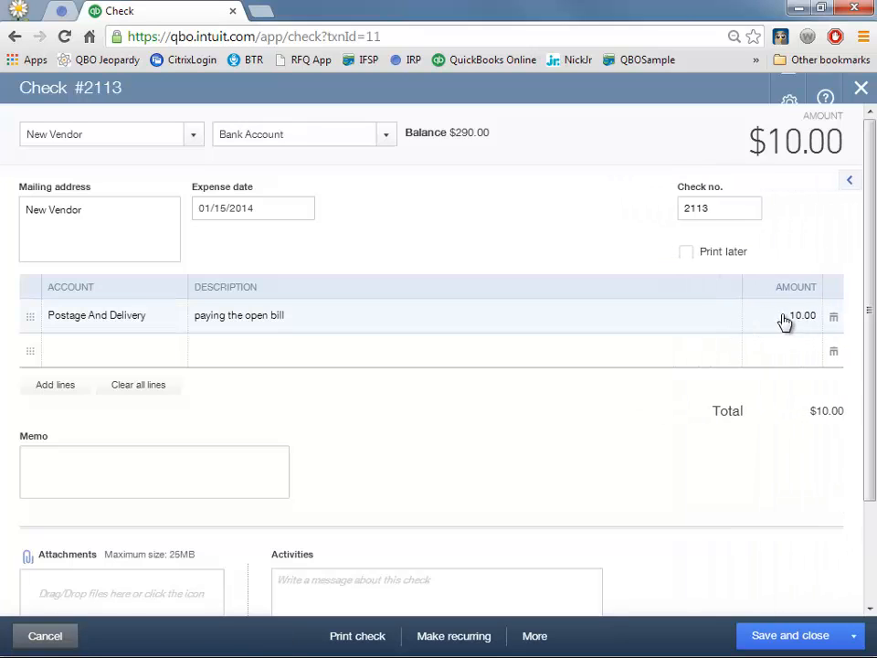
pyautogui.click(791, 317)
pyautogui.write('20')
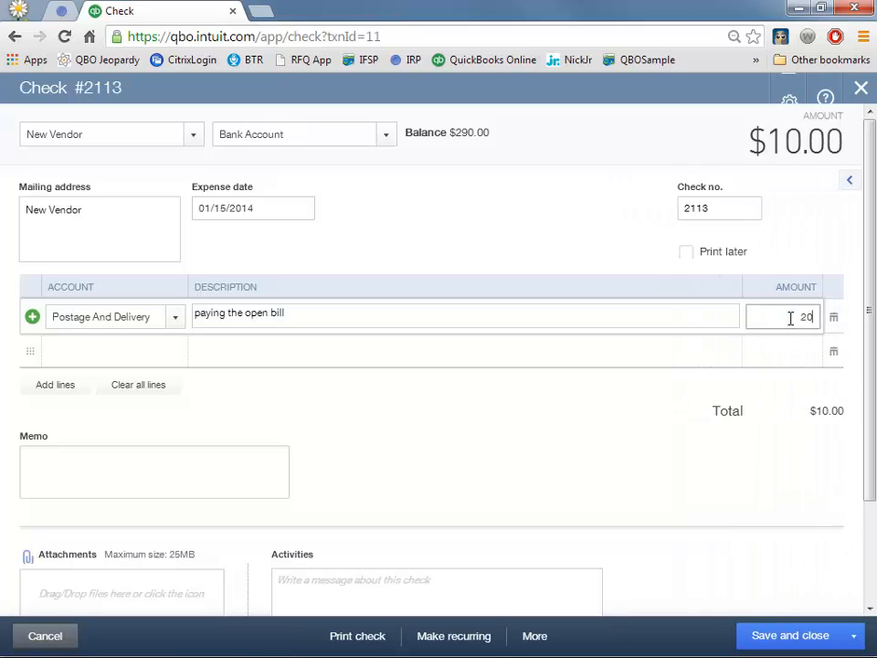
pyautogui.click(775, 643)
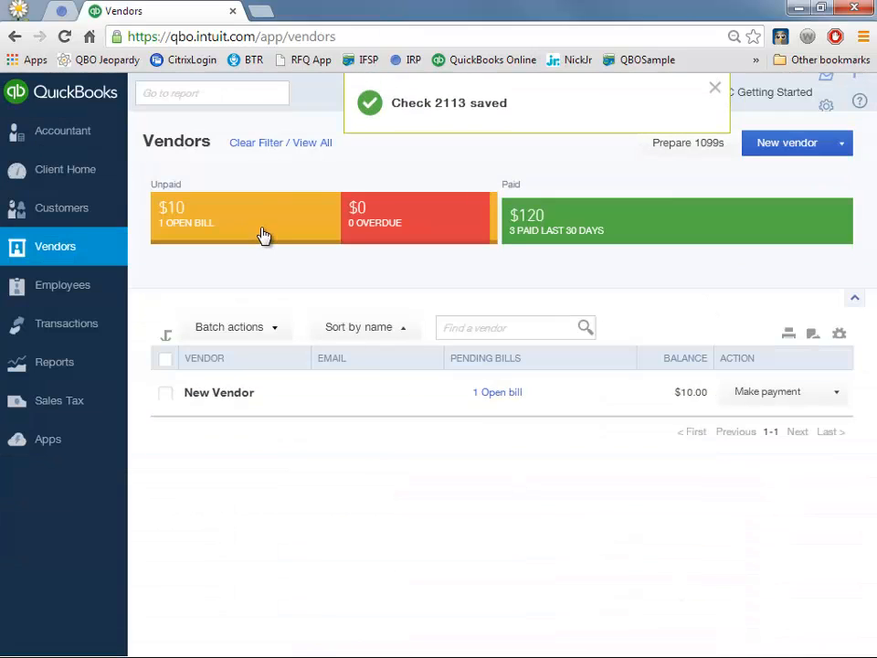
# - Create a bill numbered 9875 for New Vendor and save it
pyautogui.click(836, 400)
pyautogui.click(812, 424)
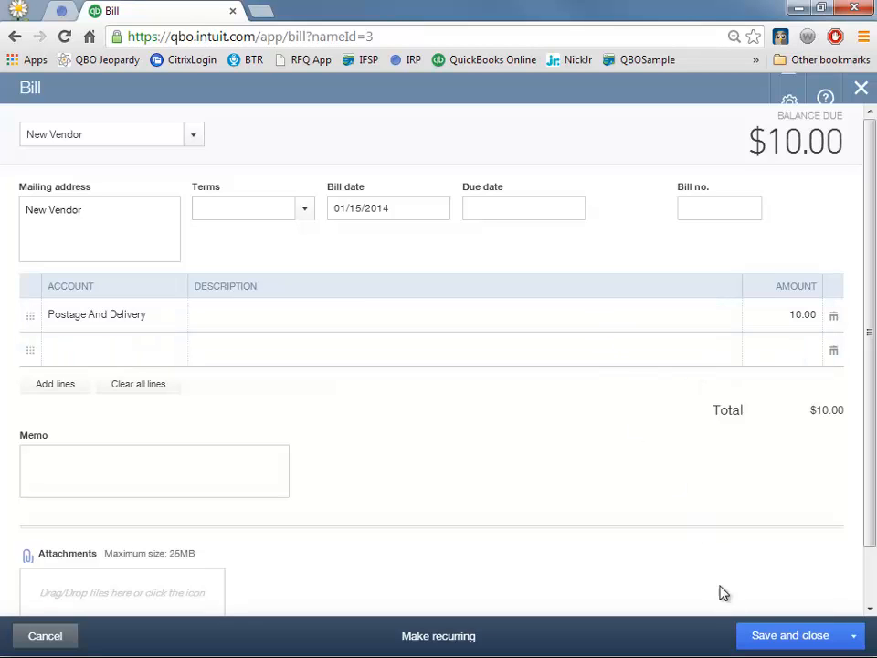
pyautogui.click(702, 211)
pyautogui.write('9875')
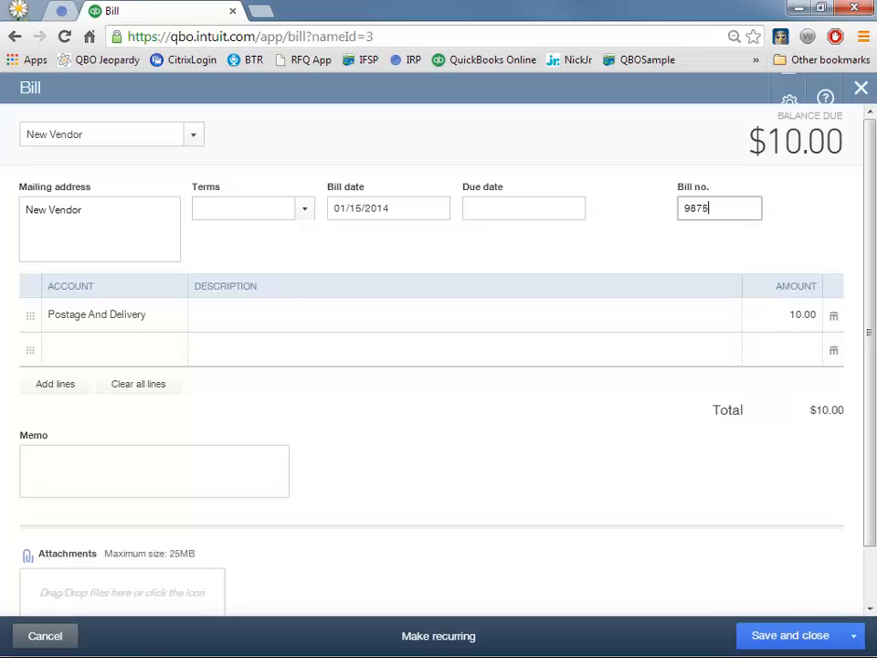
pyautogui.click(788, 638)
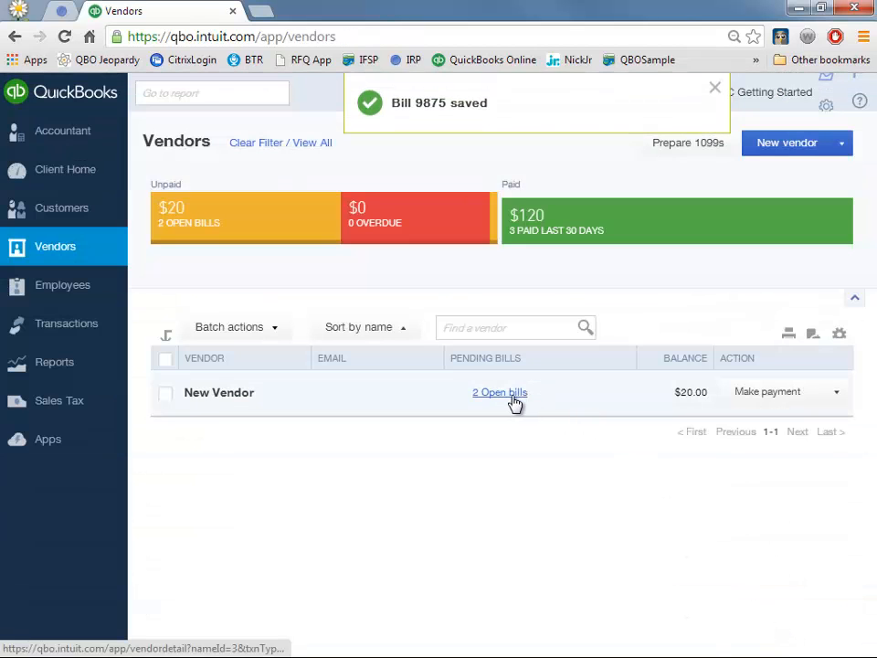
pyautogui.click(716, 88)
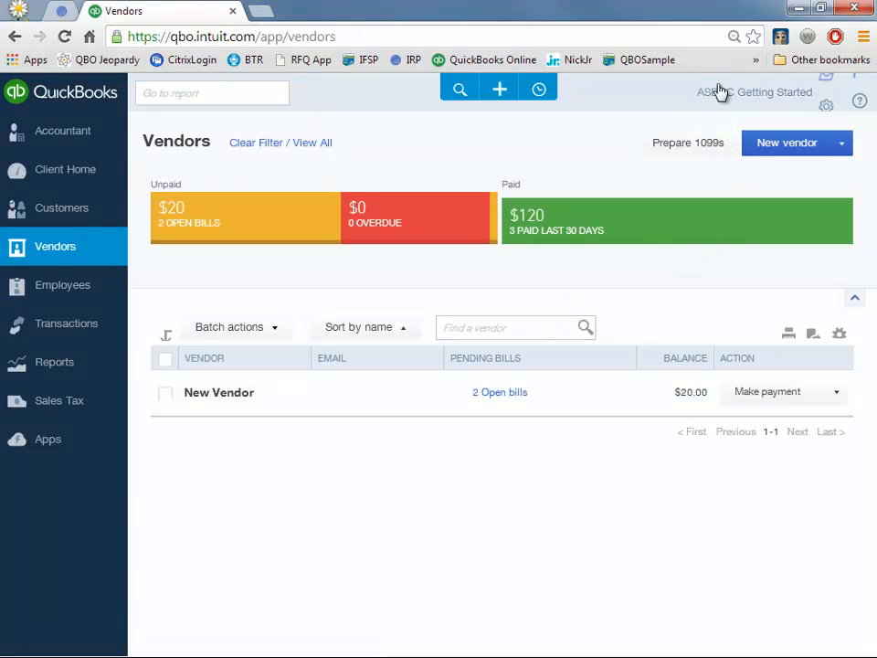
pyautogui.click(539, 91)
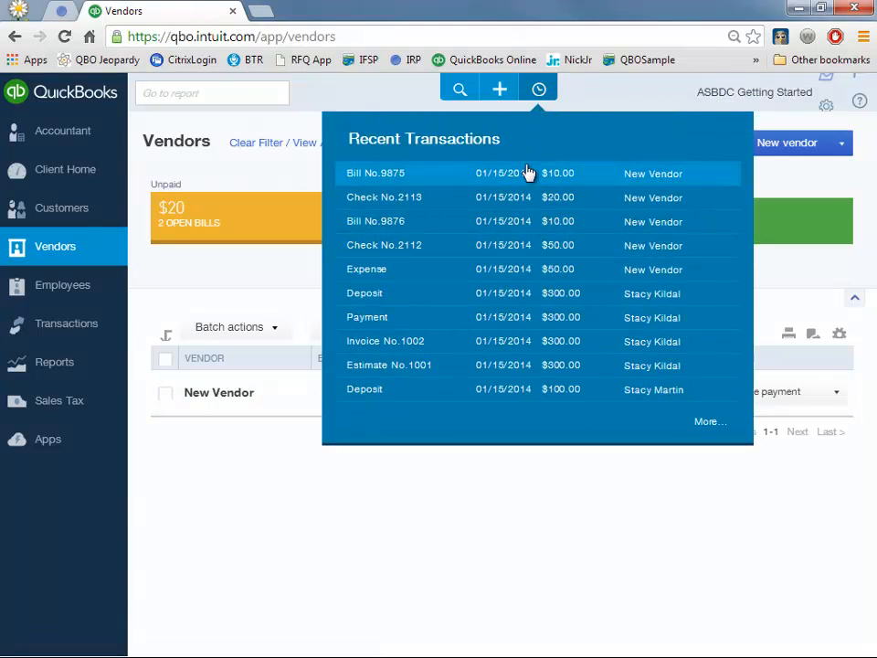
pyautogui.click(518, 201)
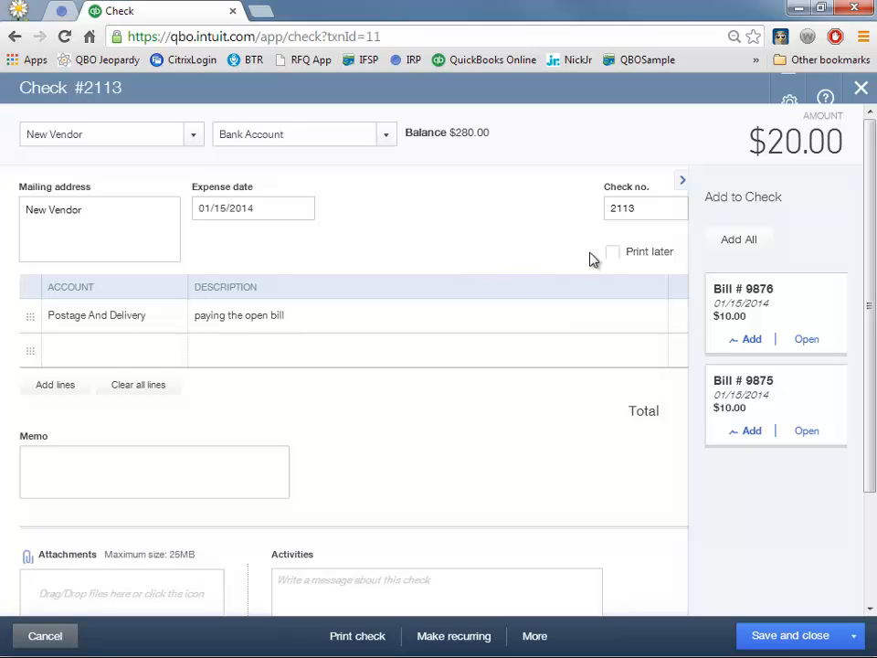
pyautogui.click(751, 341)
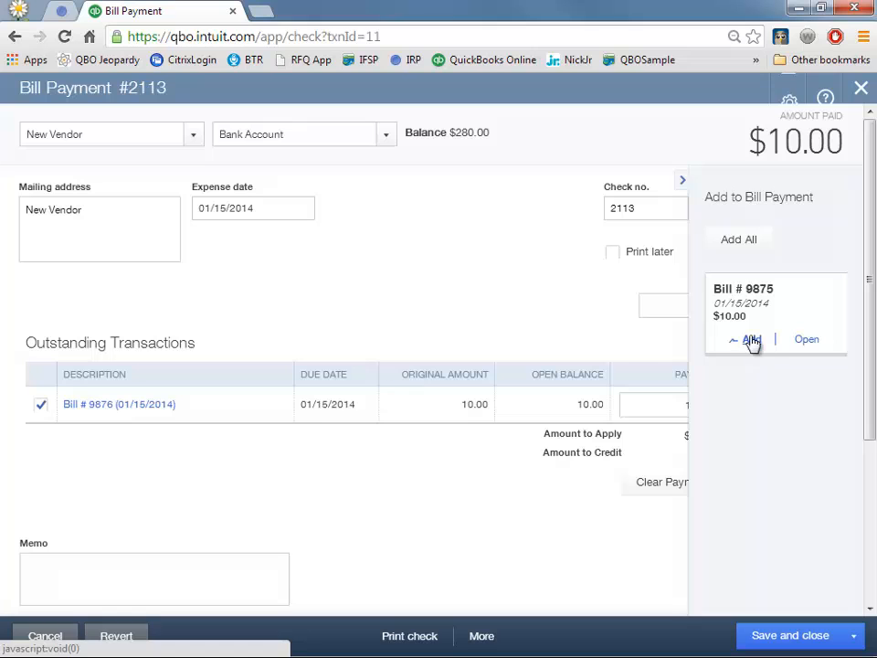
pyautogui.click(750, 342)
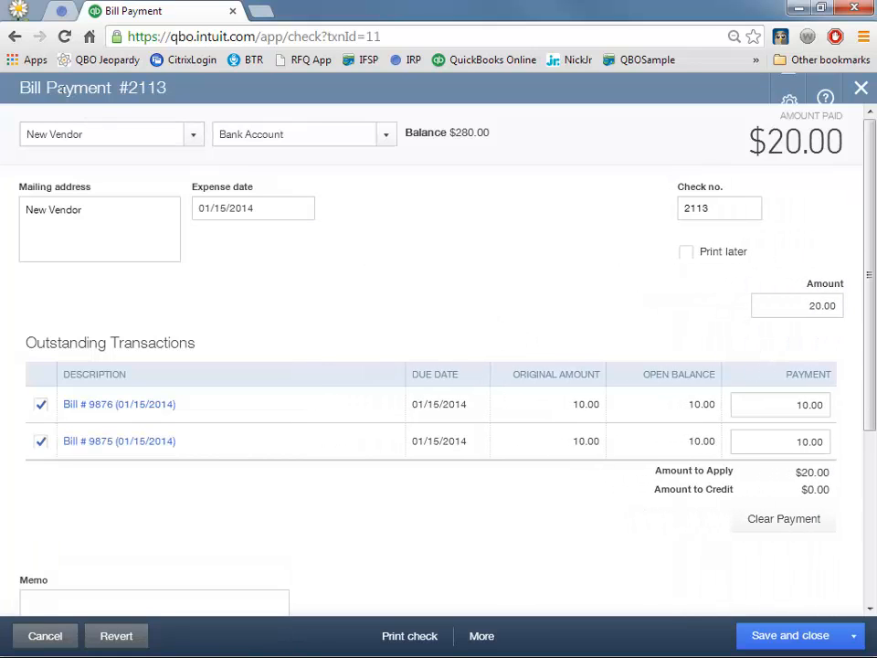
pyautogui.click(40, 404)
pyautogui.click(40, 404)
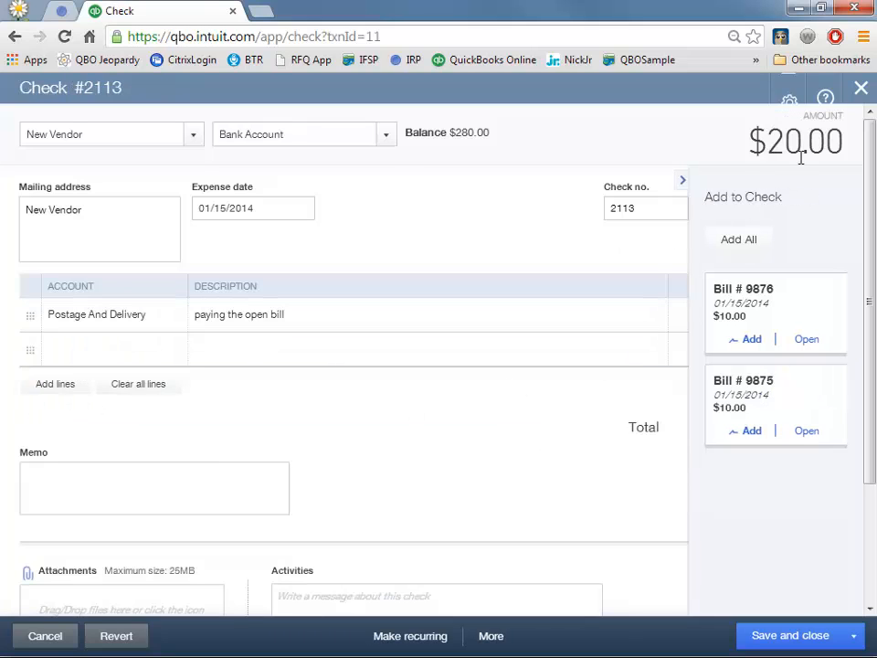
pyautogui.click(860, 91)
pyautogui.click(562, 403)
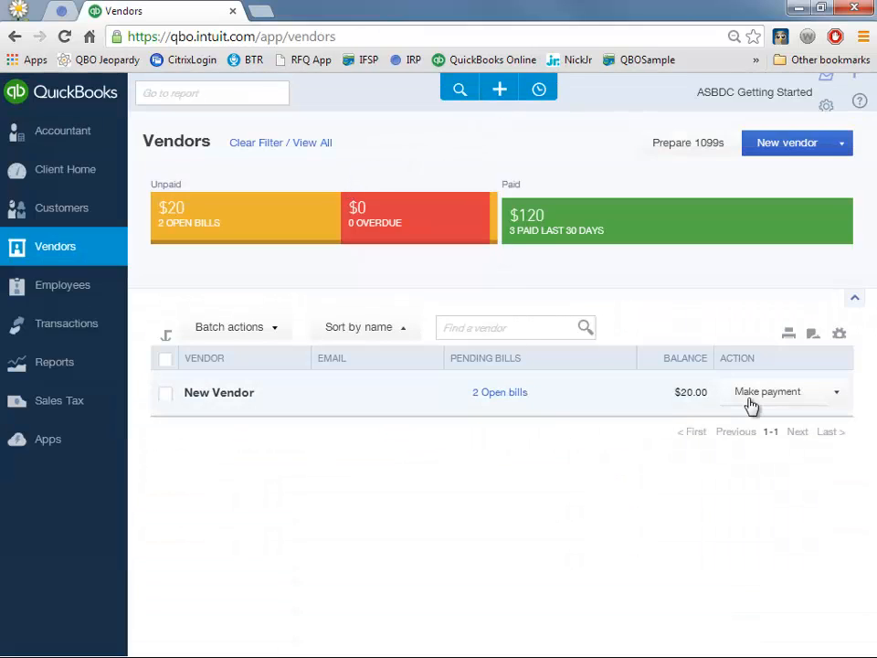
# - Reopen check 2113 from recent transactions and apply bills 9876 and 9875 to it
pyautogui.click(498, 90)
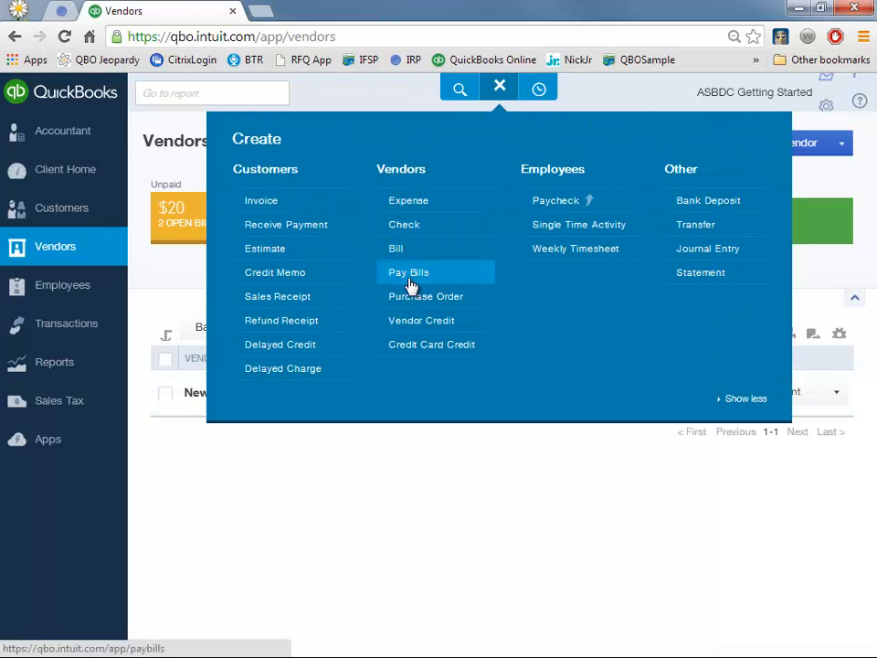
pyautogui.click(401, 479)
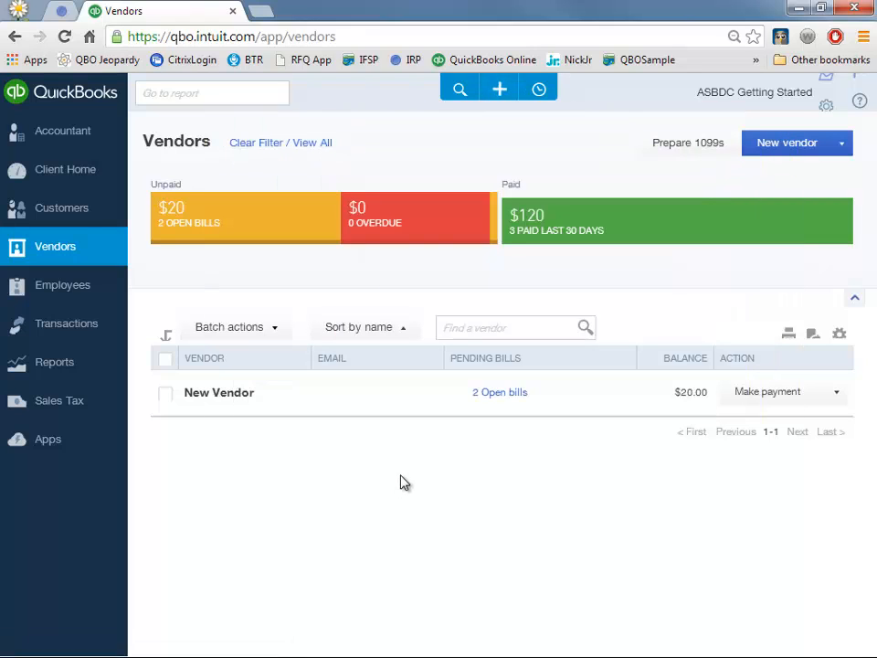
pyautogui.click(540, 90)
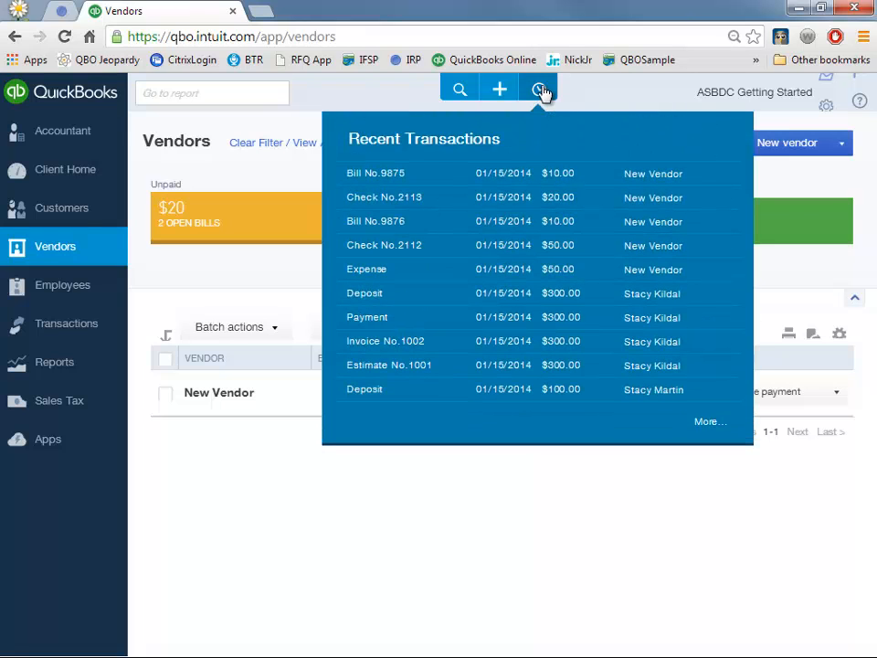
pyautogui.click(501, 201)
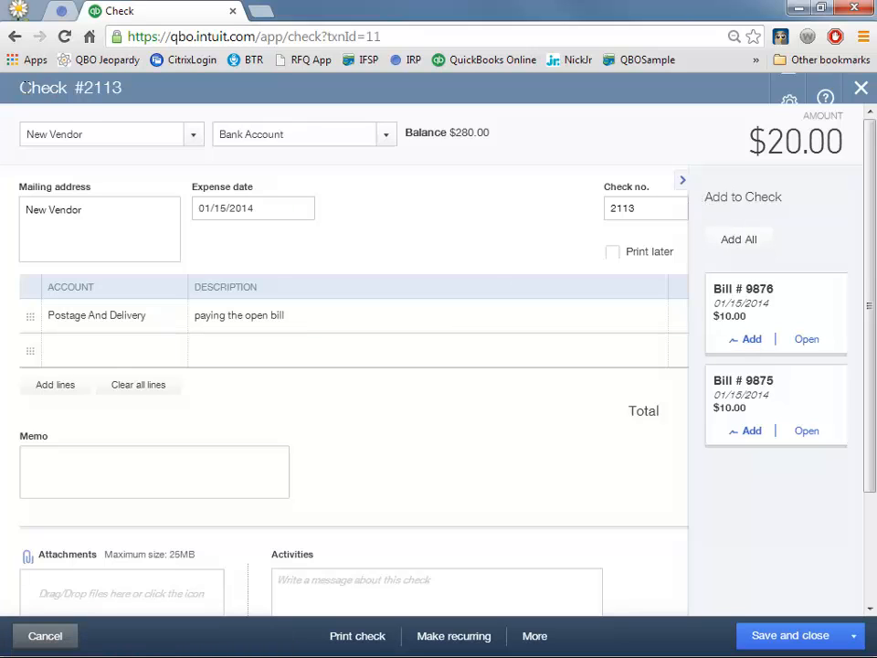
pyautogui.moveTo(122, 88); pyautogui.dragTo(20, 87)
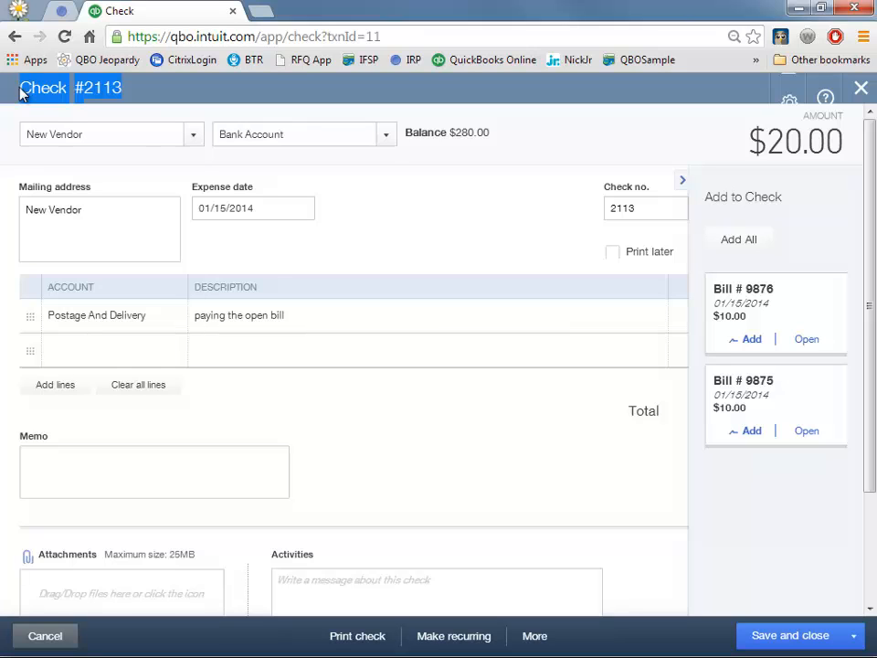
pyautogui.click(791, 285)
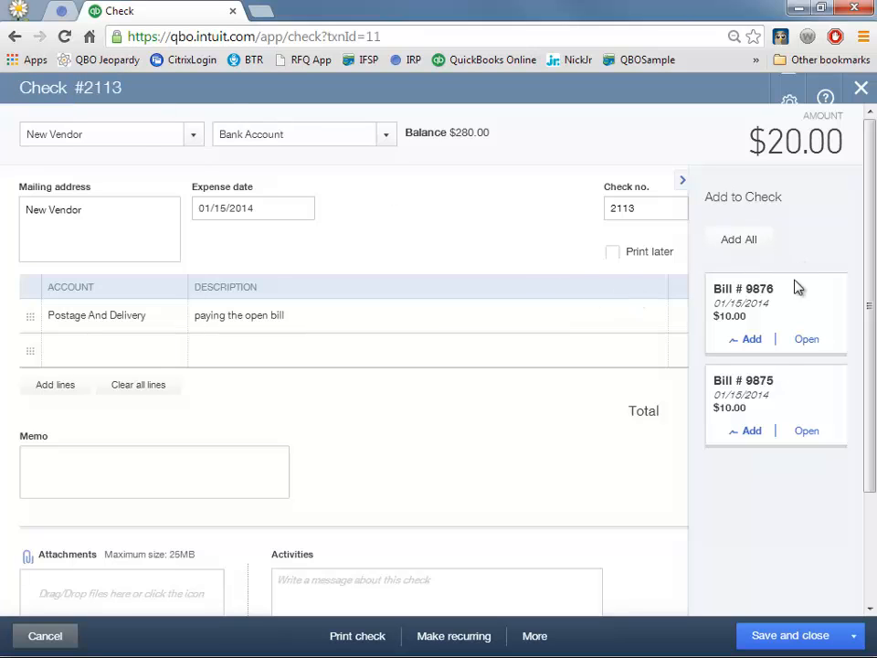
pyautogui.click(761, 341)
pyautogui.click(747, 339)
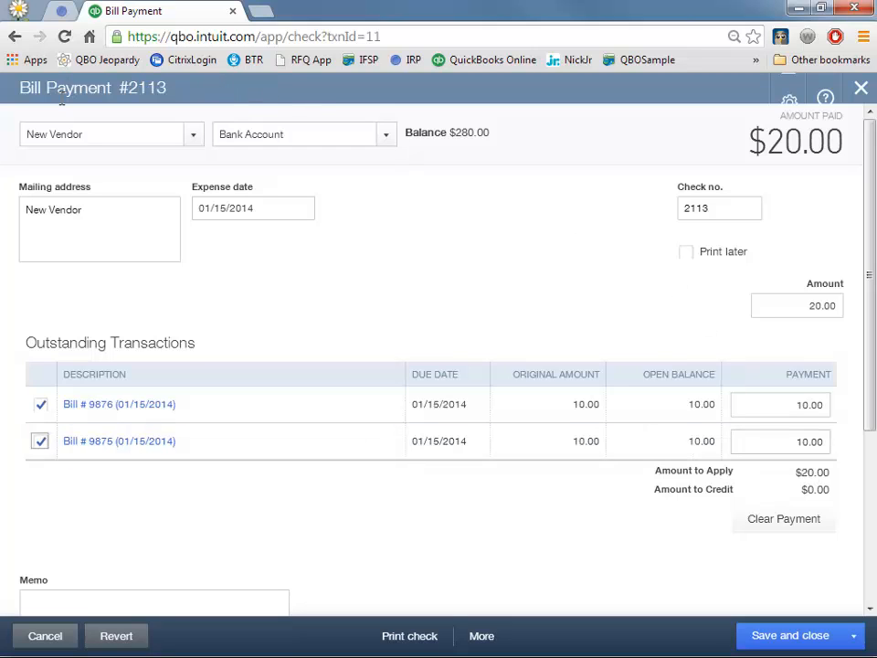
# - Save Bill Payment #2113 and list the vendors paid in the last 30 days
pyautogui.click(789, 635)
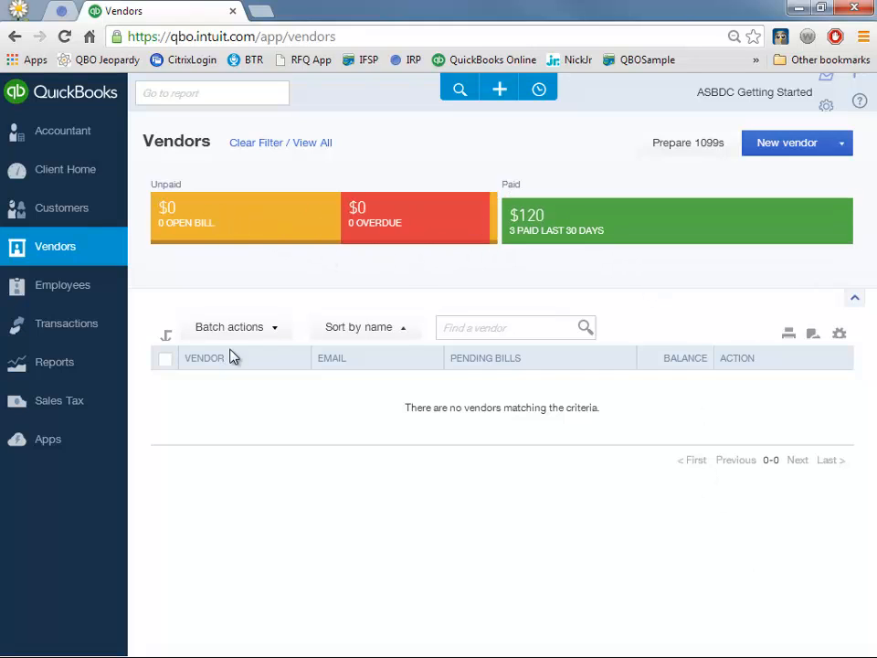
pyautogui.click(666, 225)
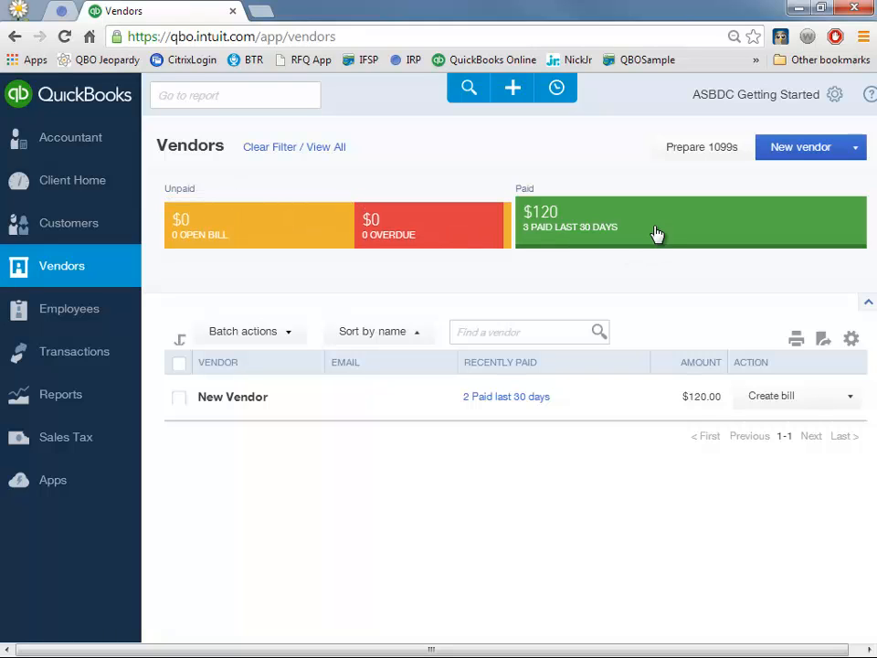
# - Review New Vendor's paid transactions: Expense $50, Check 2112 $50, Bill Payment 2113 $20
pyautogui.click(525, 399)
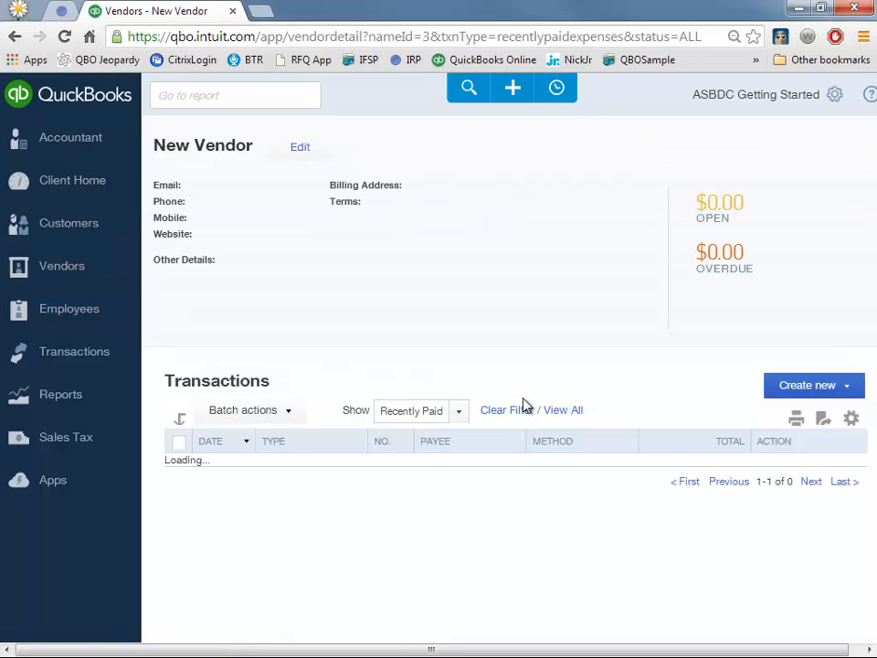
pyautogui.scroll(-2, 526, 404)
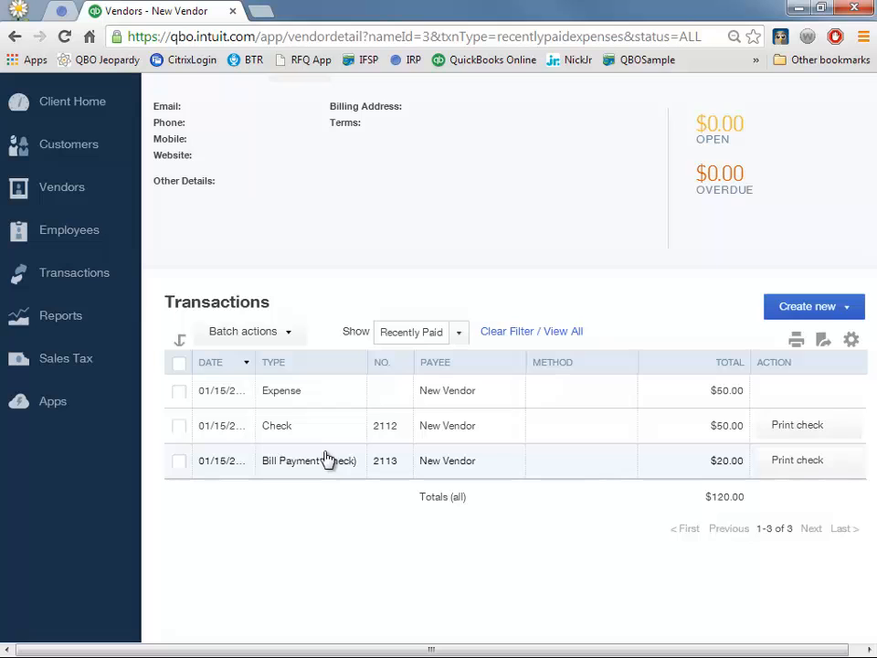
pyautogui.scroll(2, 327, 458)
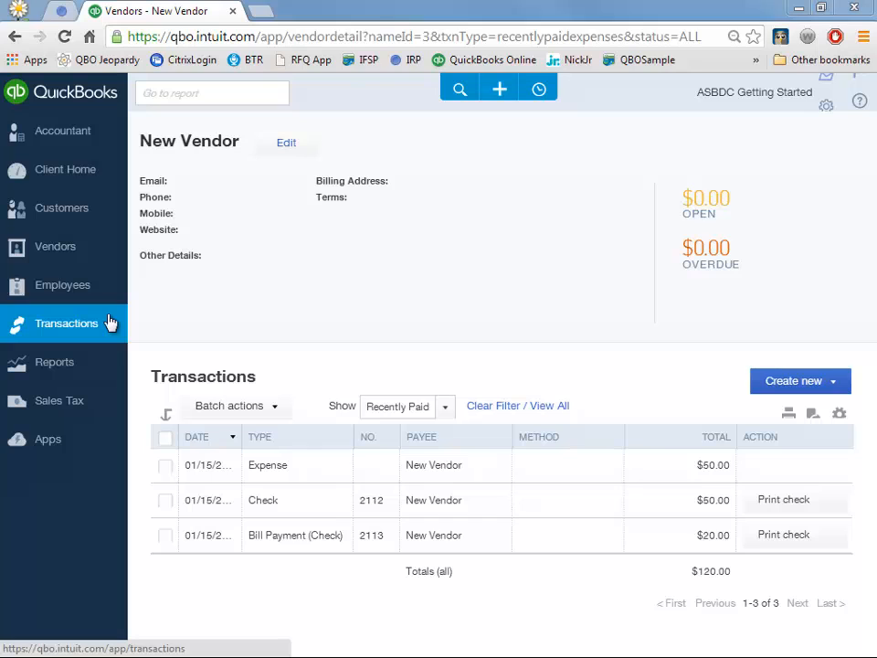
pyautogui.moveTo(93, 328)
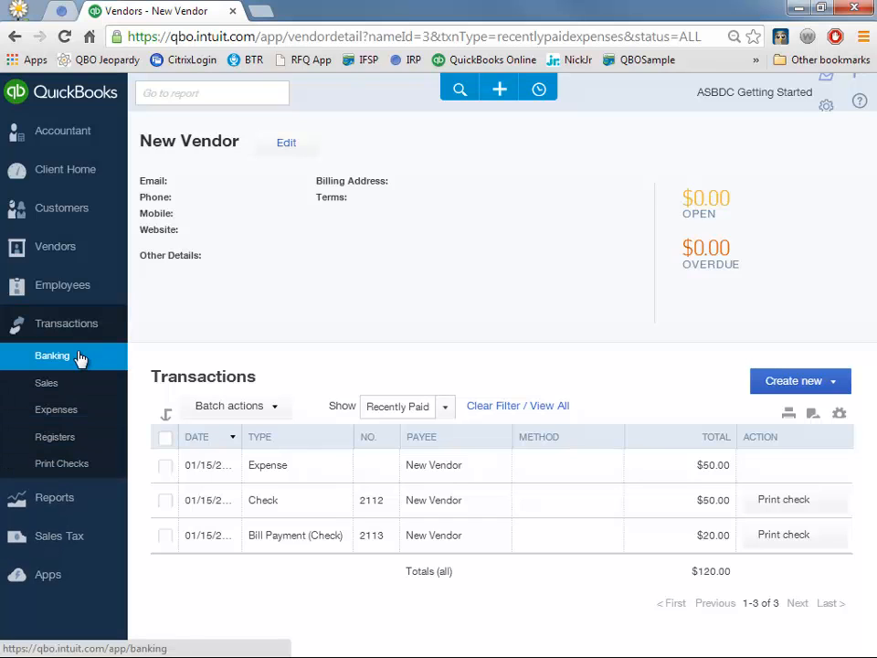
# - Search the bank feeds for 'american express' and choose the American Express Credit Card institution
pyautogui.click(80, 358)
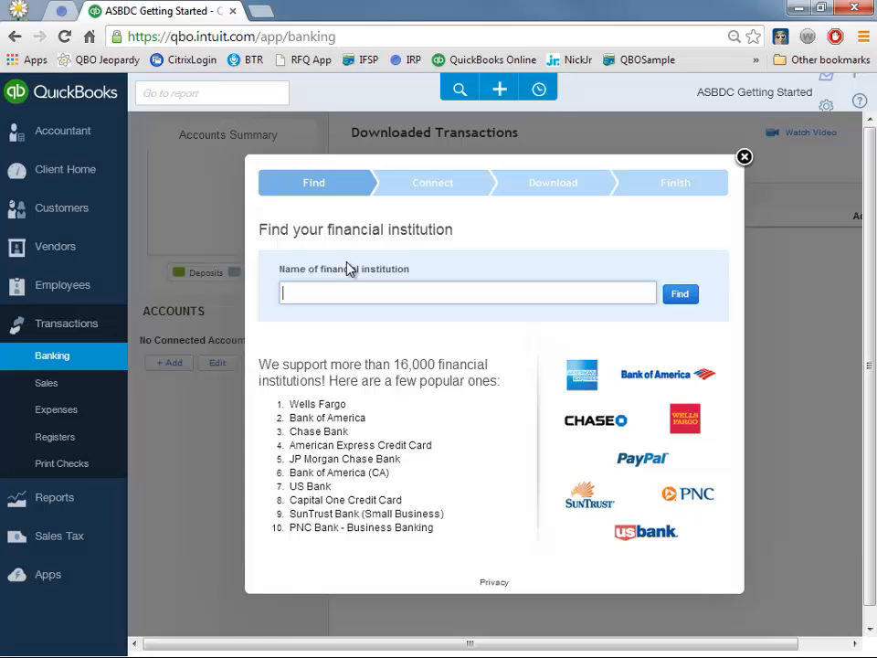
pyautogui.write('amer')
pyautogui.write('can')
pyautogui.press('BackSpace')
pyautogui.press('BackSpace')
pyautogui.press('BackSpace')
pyautogui.write('ican express')
pyautogui.click(688, 294)
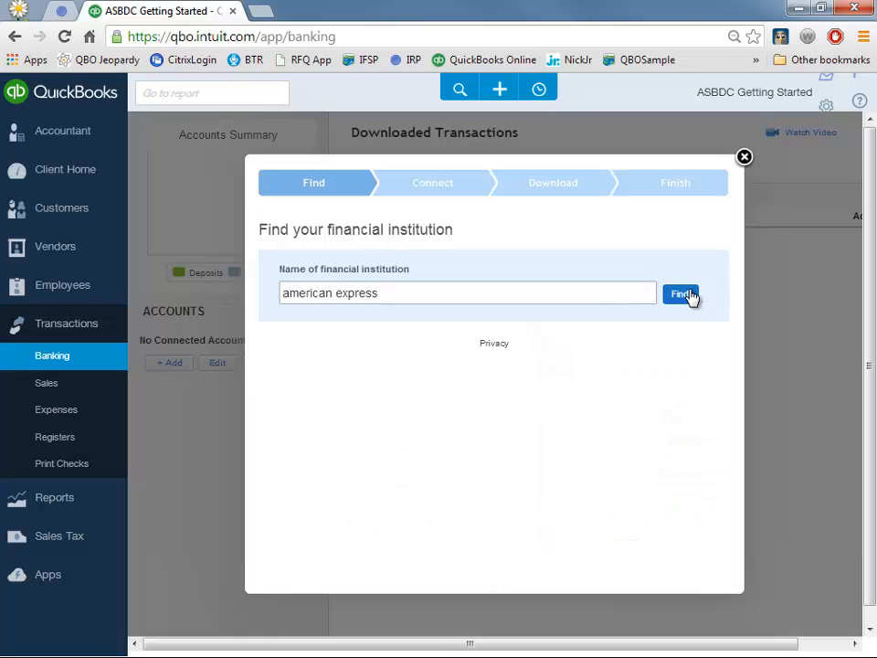
pyautogui.click(361, 407)
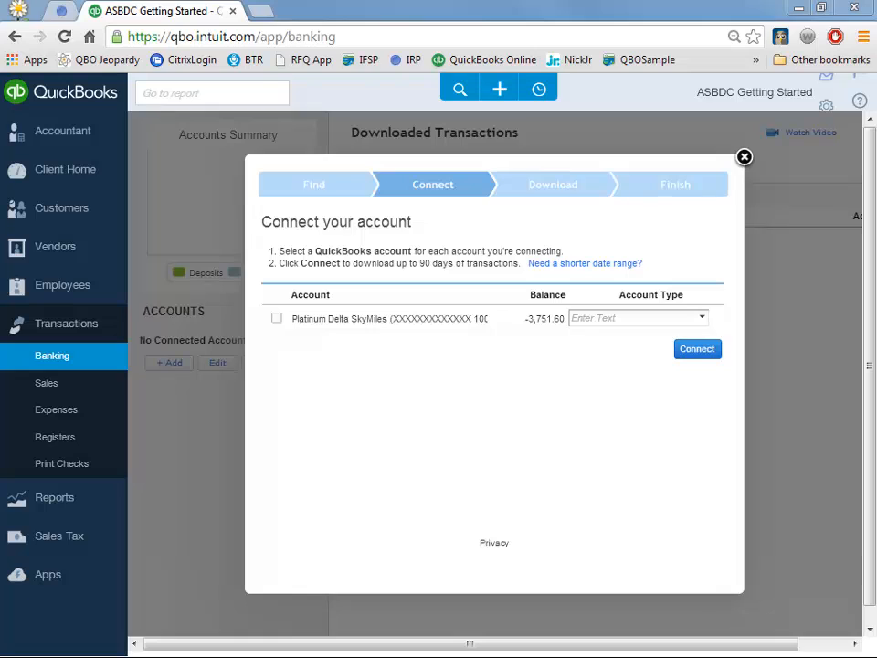
# - Link the Platinum Delta SkyMiles card to a new Credit Card account and connect it
pyautogui.click(275, 318)
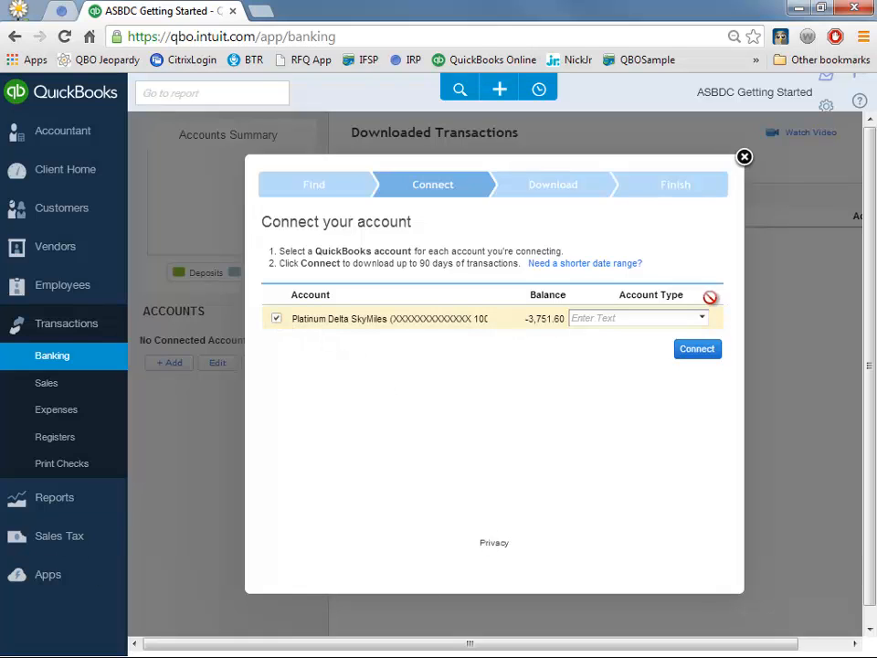
pyautogui.click(702, 319)
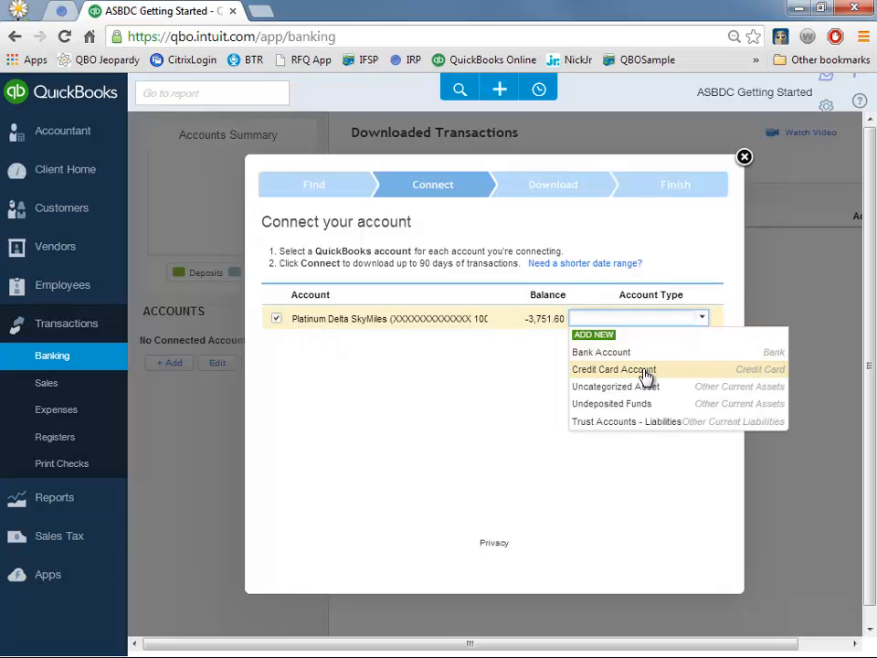
pyautogui.click(645, 376)
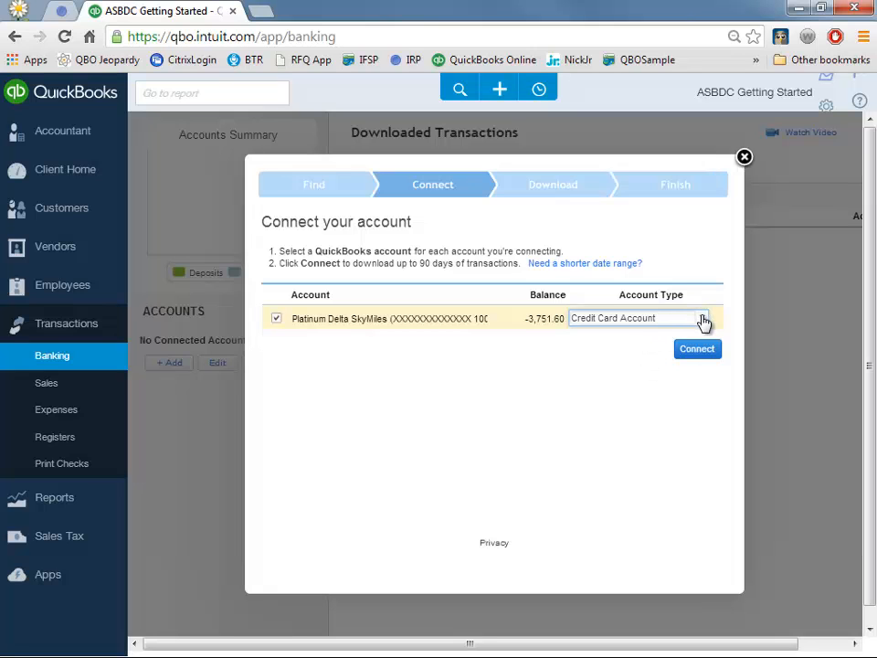
pyautogui.click(703, 320)
pyautogui.click(614, 334)
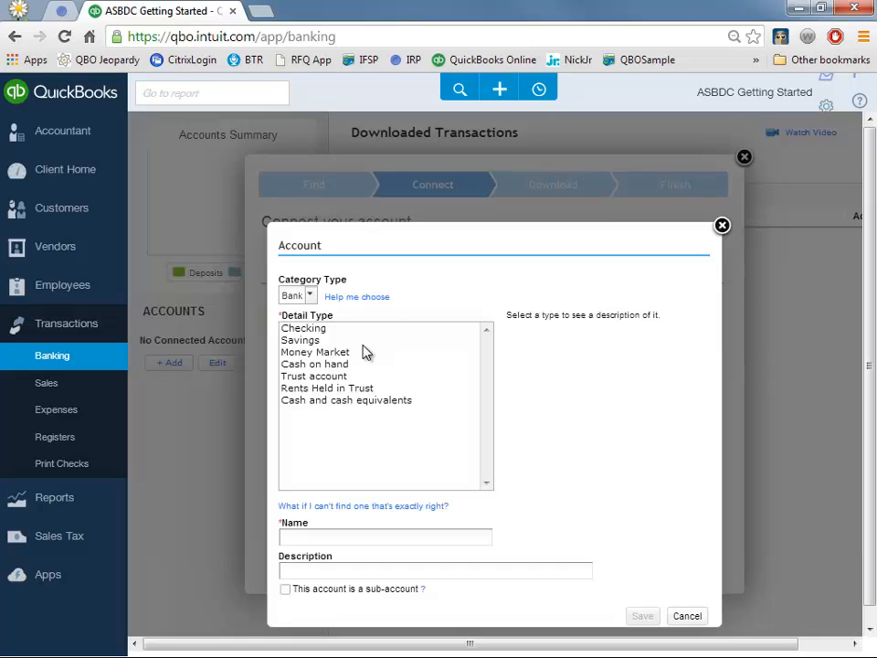
pyautogui.click(308, 298)
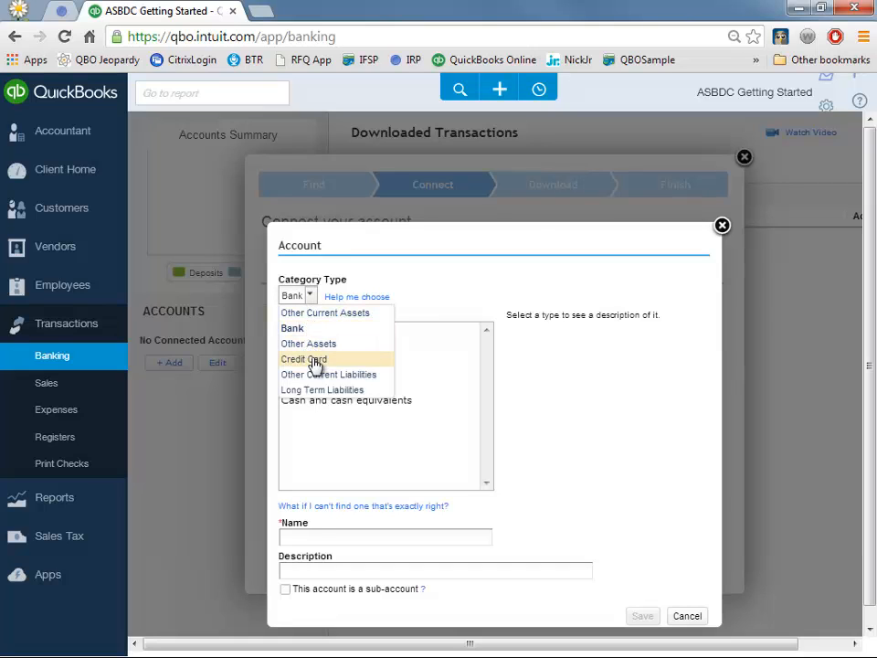
pyautogui.click(314, 361)
pyautogui.click(640, 616)
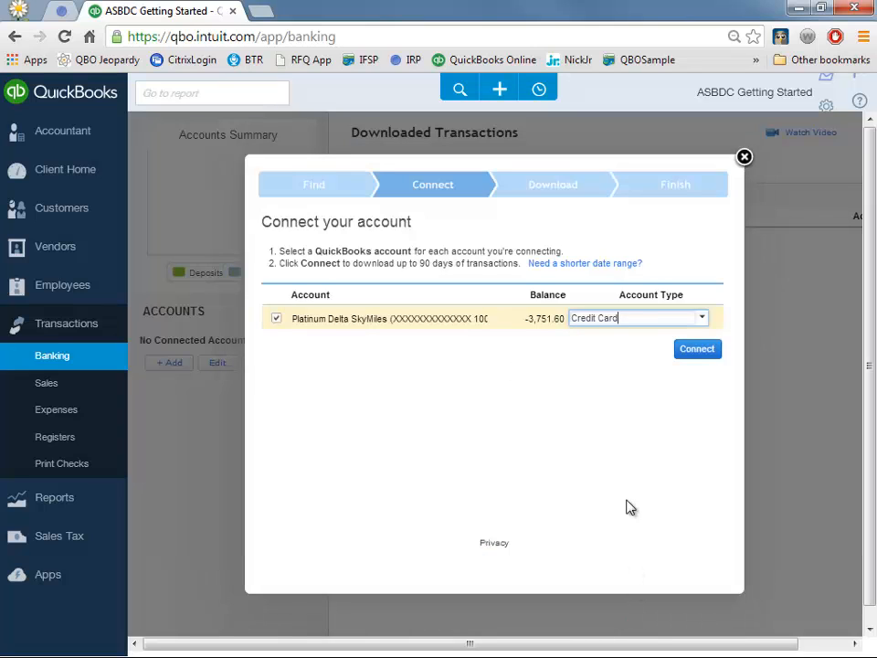
pyautogui.click(685, 352)
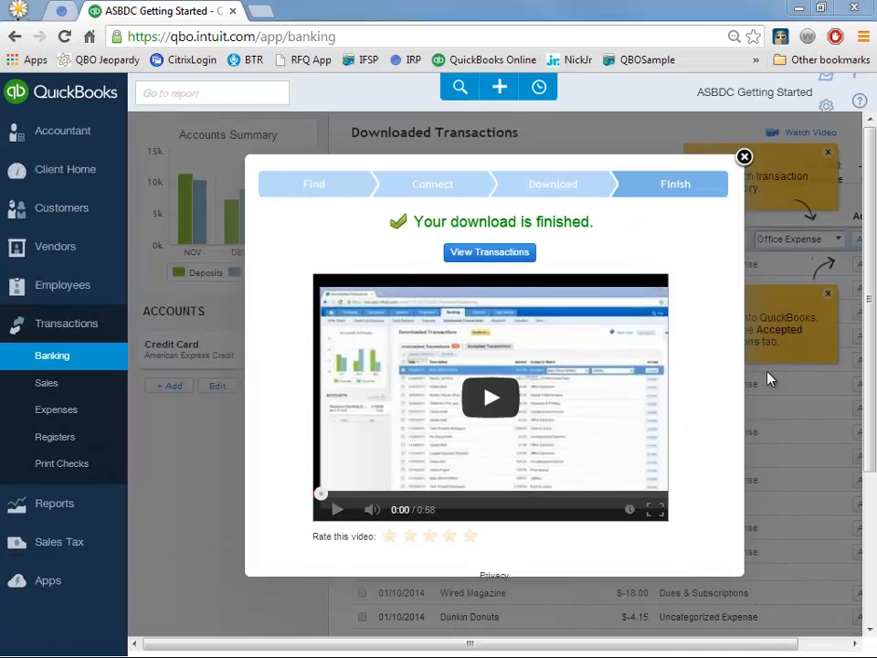
# - View the downloaded card transactions and dismiss the Step 1 and Step 2 tips
pyautogui.click(503, 254)
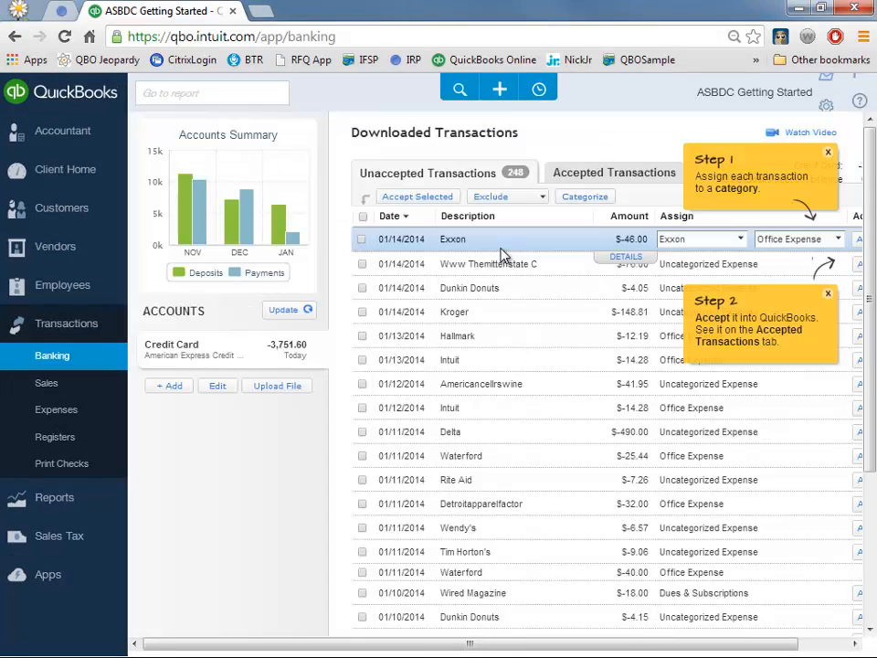
pyautogui.click(828, 153)
pyautogui.click(829, 296)
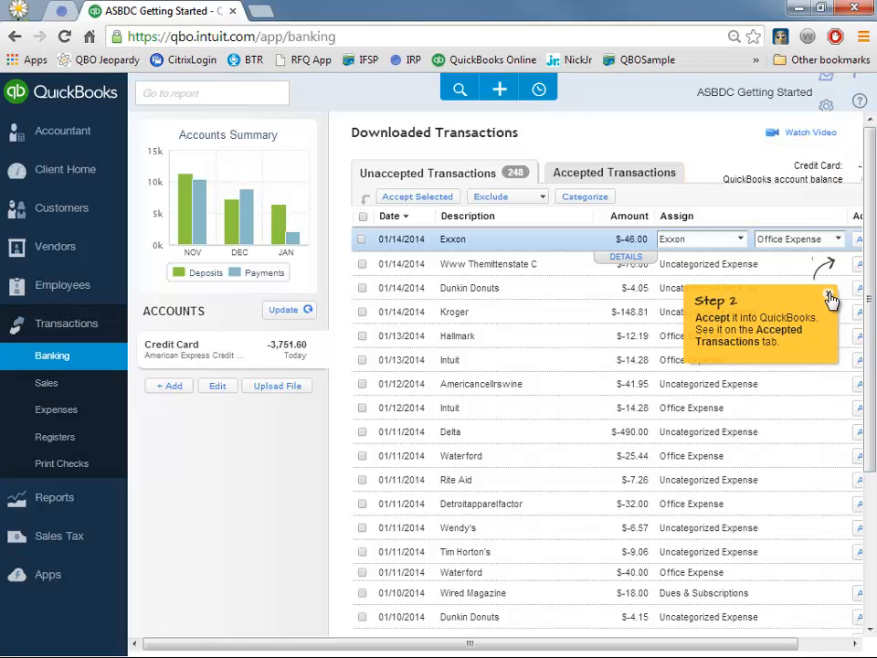
pyautogui.click(759, 645)
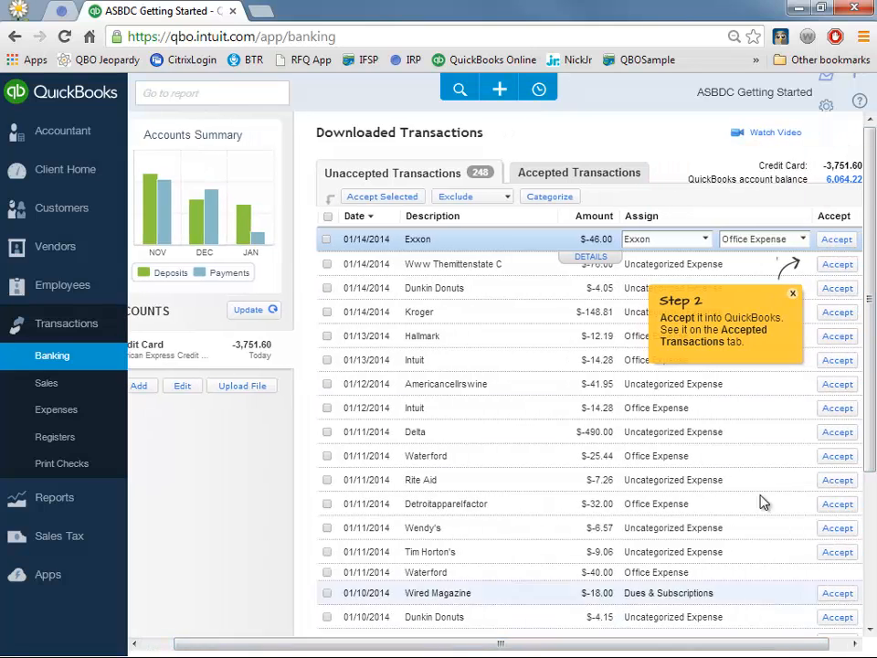
pyautogui.click(792, 294)
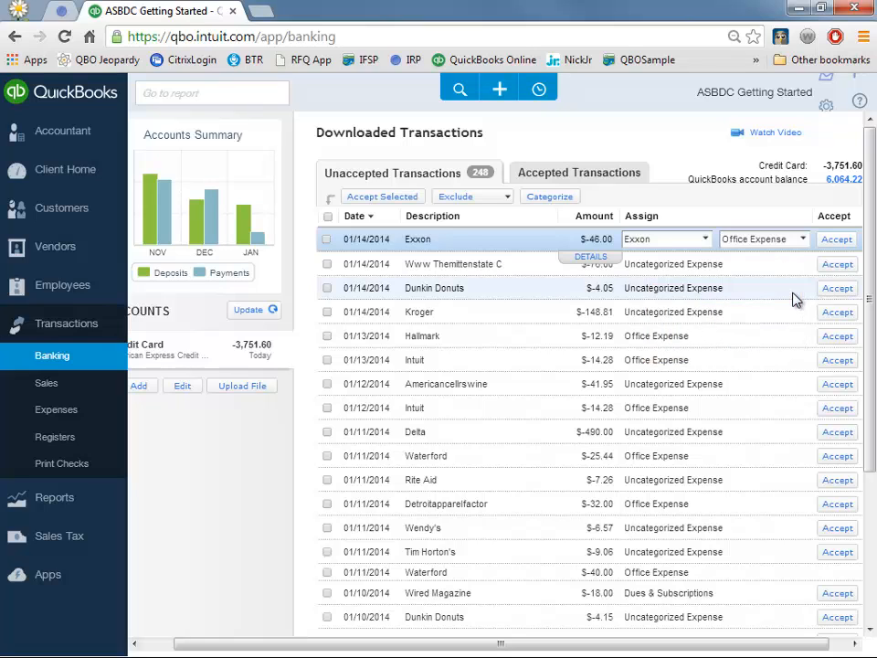
# - Categorize the Exxon $46.00 charge to a new Auto Expense account and accept it
pyautogui.click(666, 239)
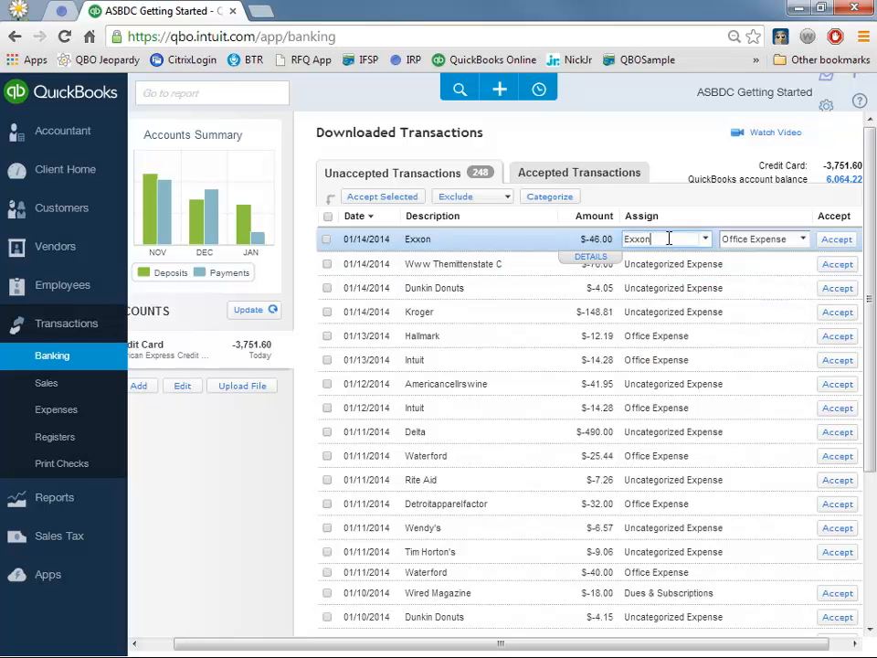
pyautogui.tripleClick(769, 240)
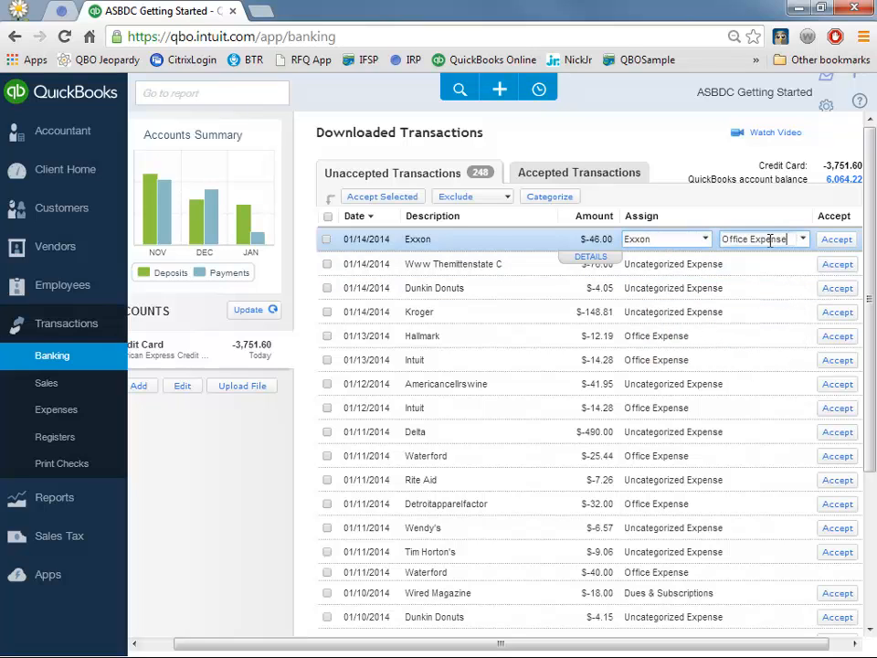
pyautogui.click(671, 237)
pyautogui.click(788, 237)
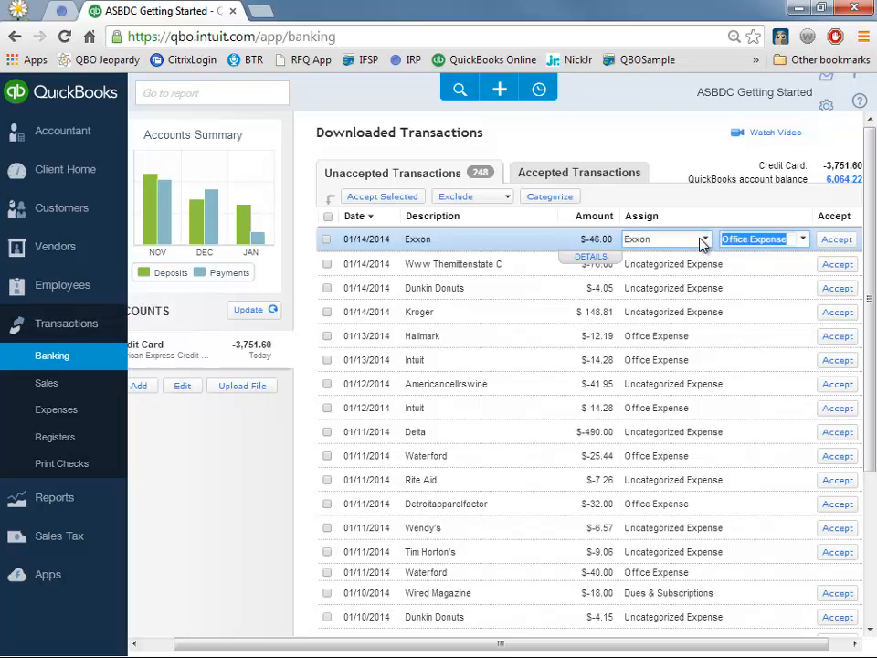
pyautogui.write('Auto')
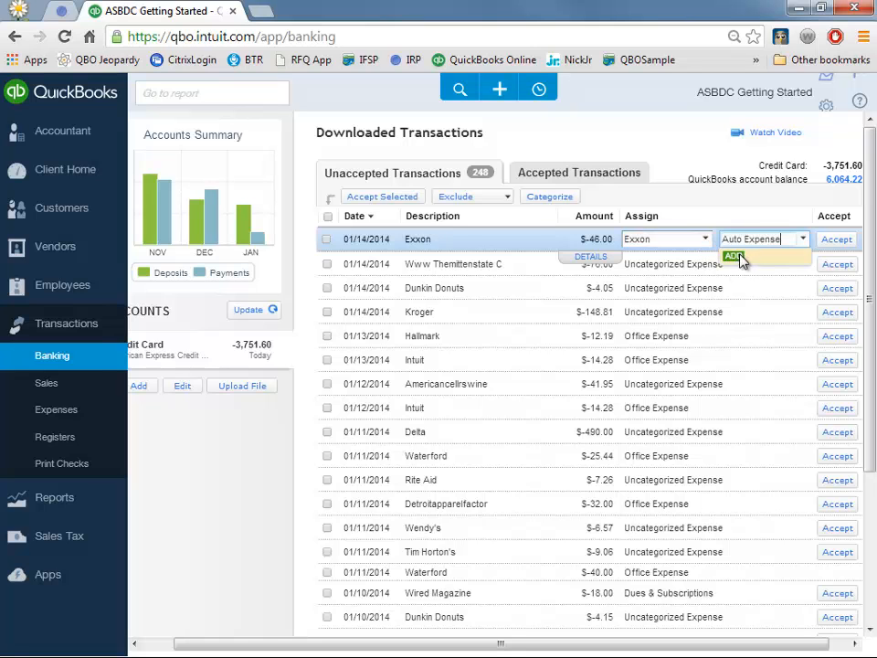
pyautogui.click(736, 255)
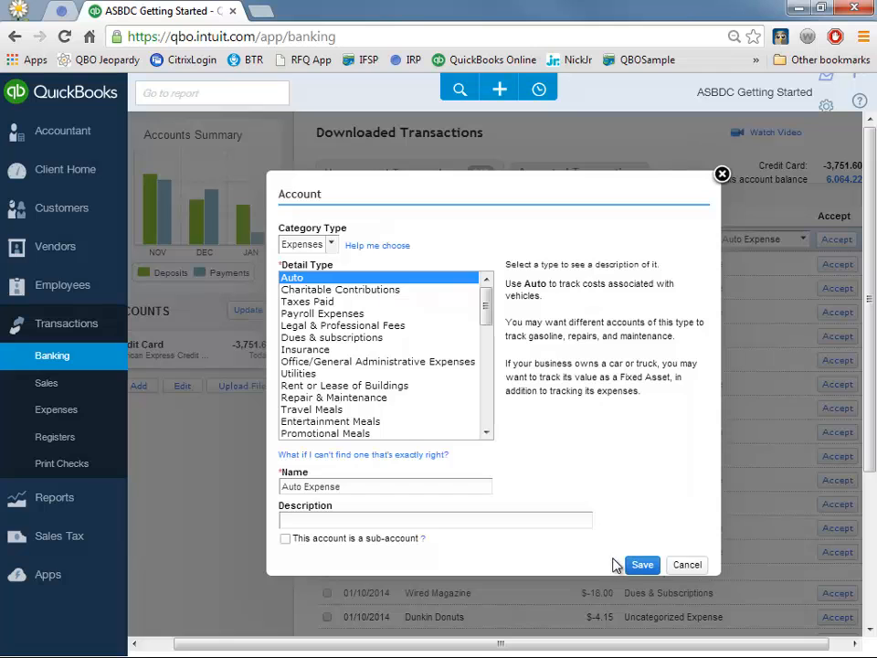
pyautogui.click(640, 567)
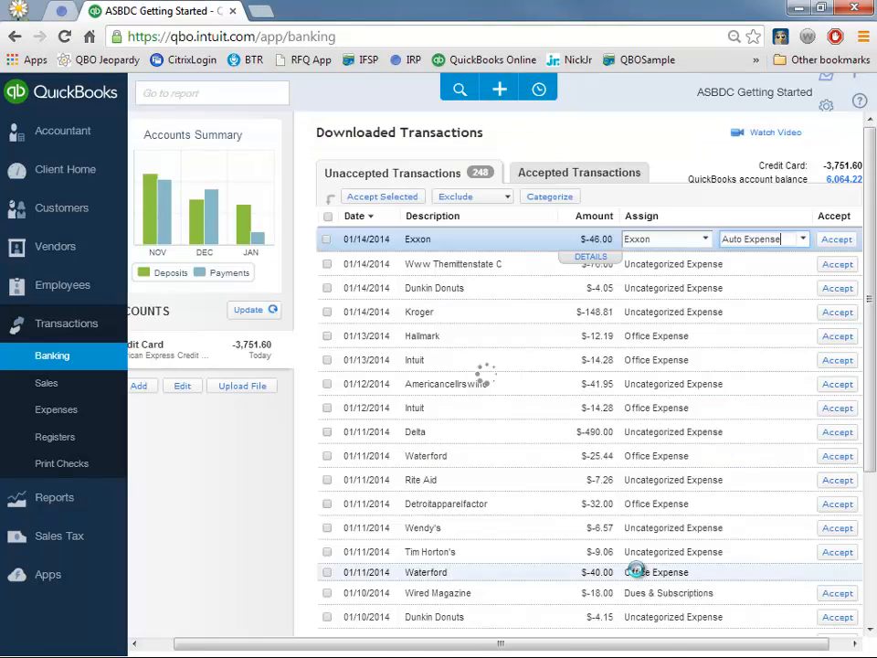
pyautogui.click(836, 240)
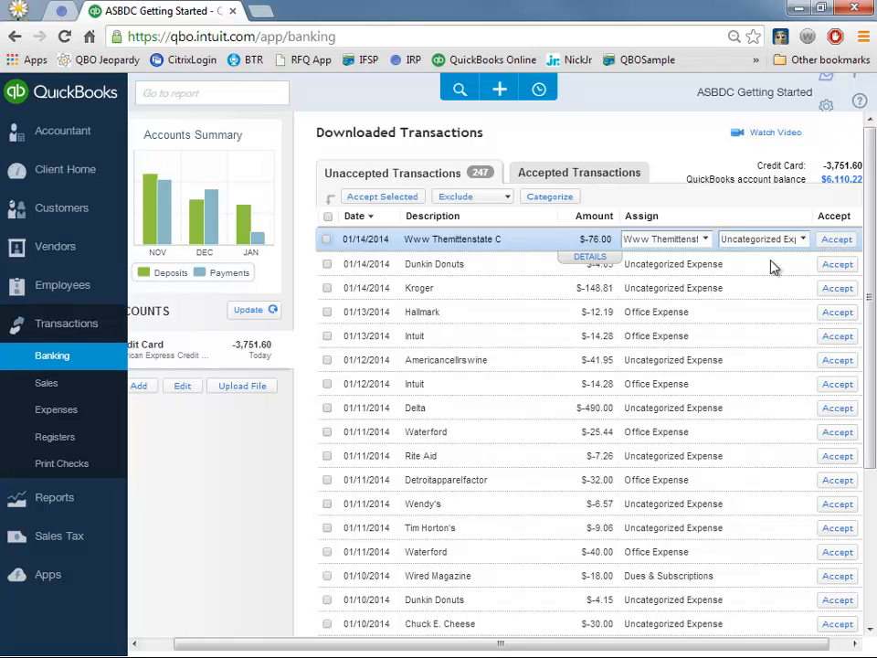
# - Set the 01/13 and 01/12 Intuit $-14.28 charges to Dues & Subscriptions
pyautogui.click(690, 336)
pyautogui.click(788, 336)
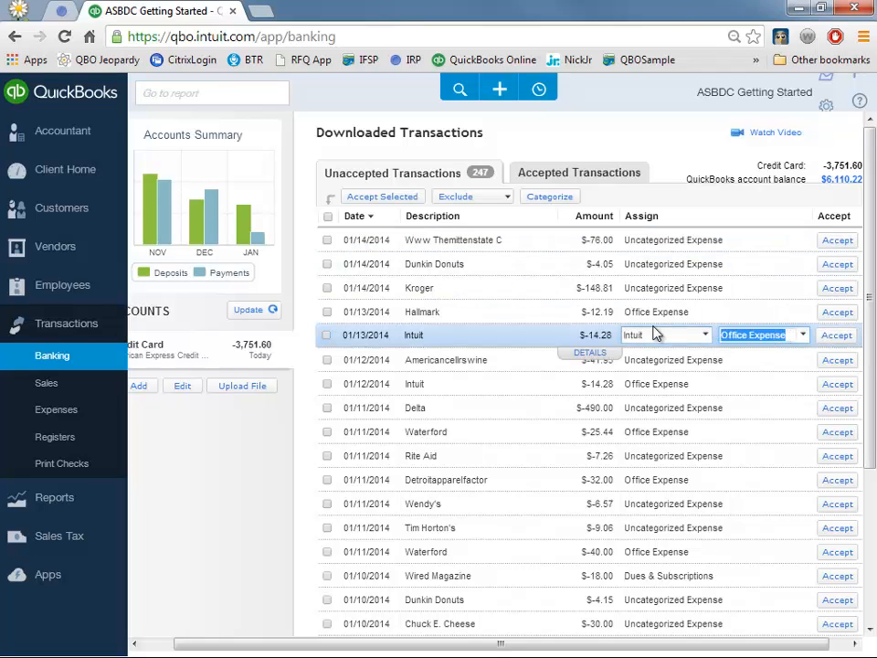
pyautogui.write('du')
pyautogui.press('Tab')
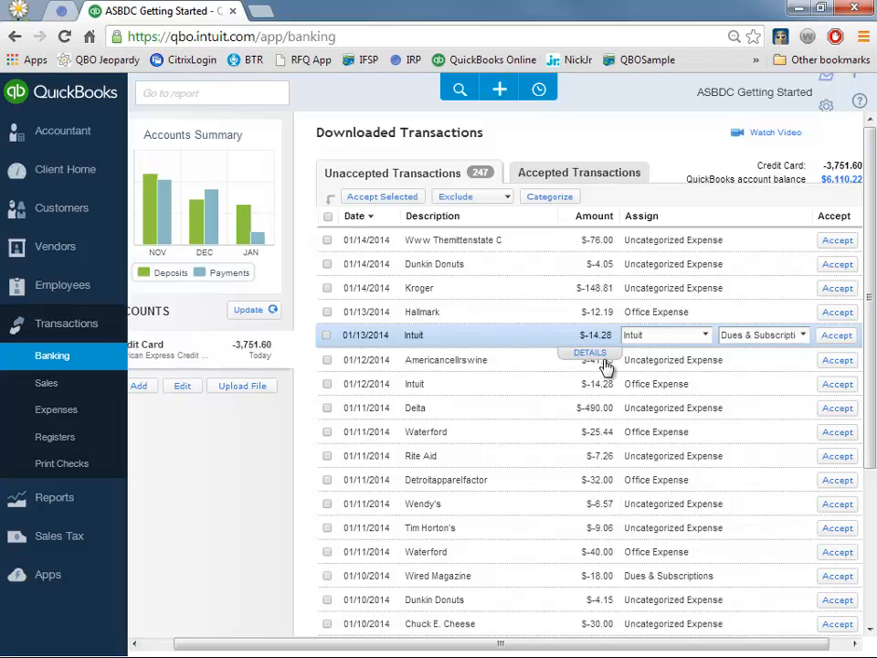
pyautogui.click(327, 385)
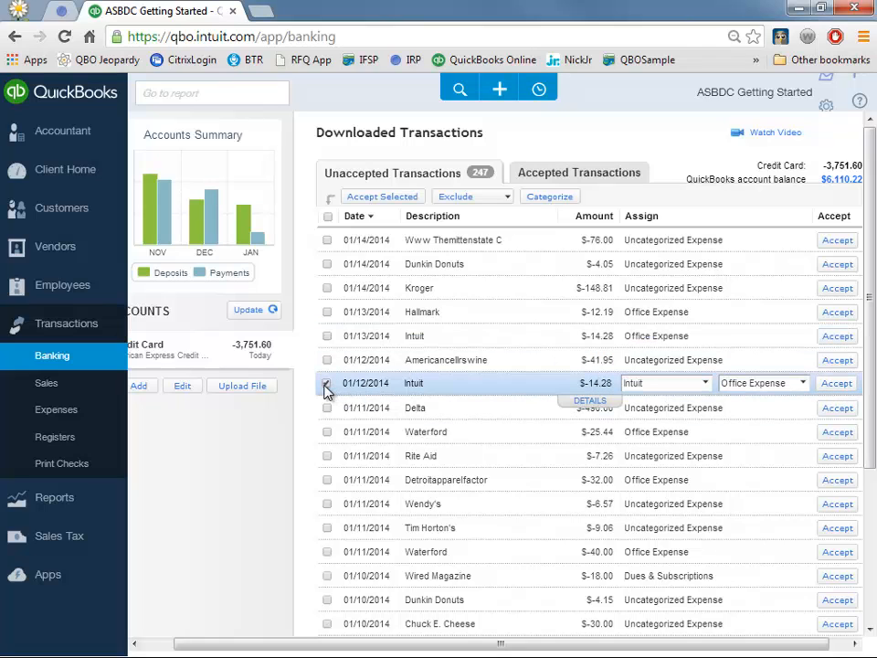
pyautogui.click(781, 383)
pyautogui.write('du')
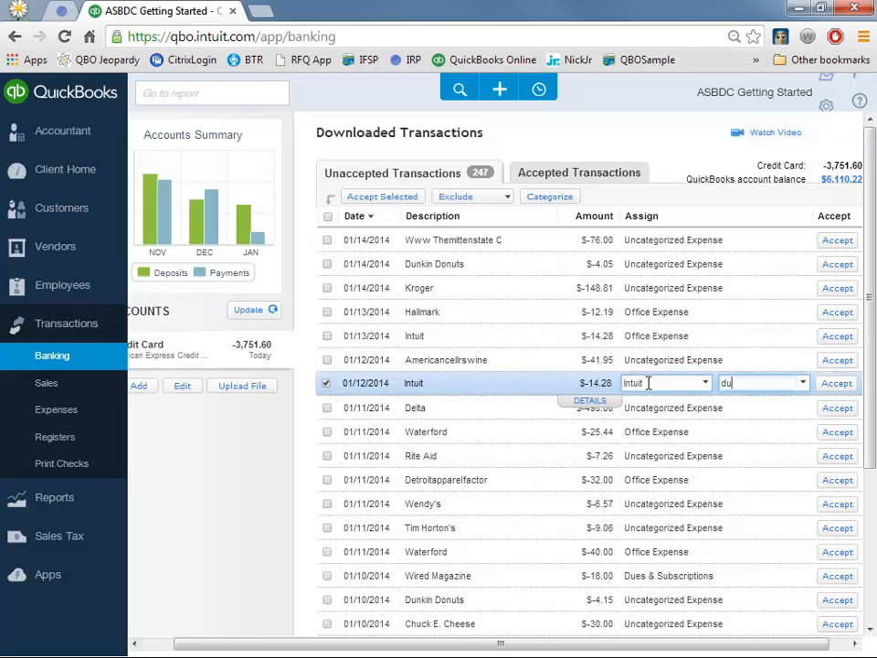
pyautogui.press('Tab')
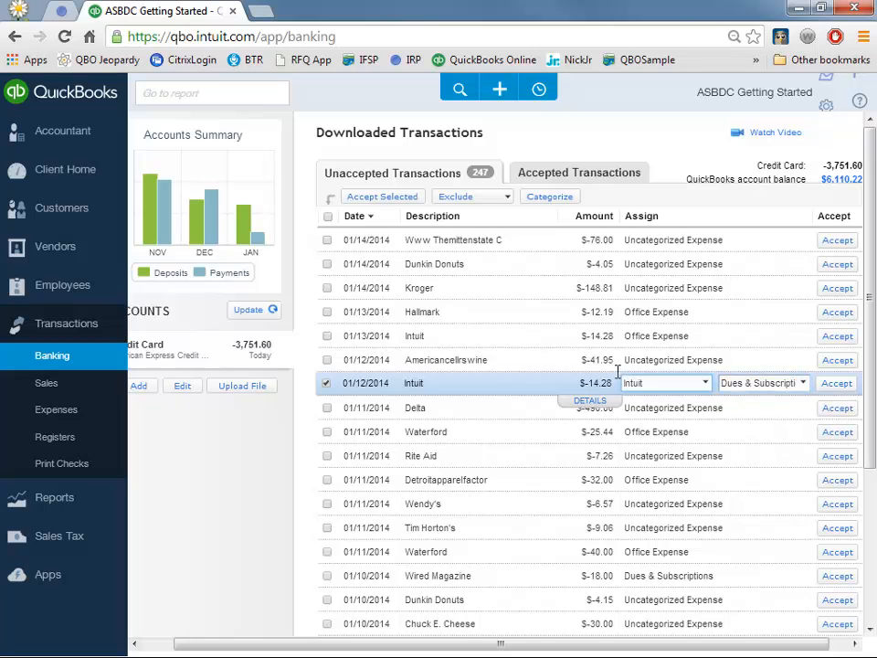
# - Tick the Intuit, Waterford $-40.00, Wired Magazine and Waterford $-25.44 charges for acceptance
pyautogui.click(326, 336)
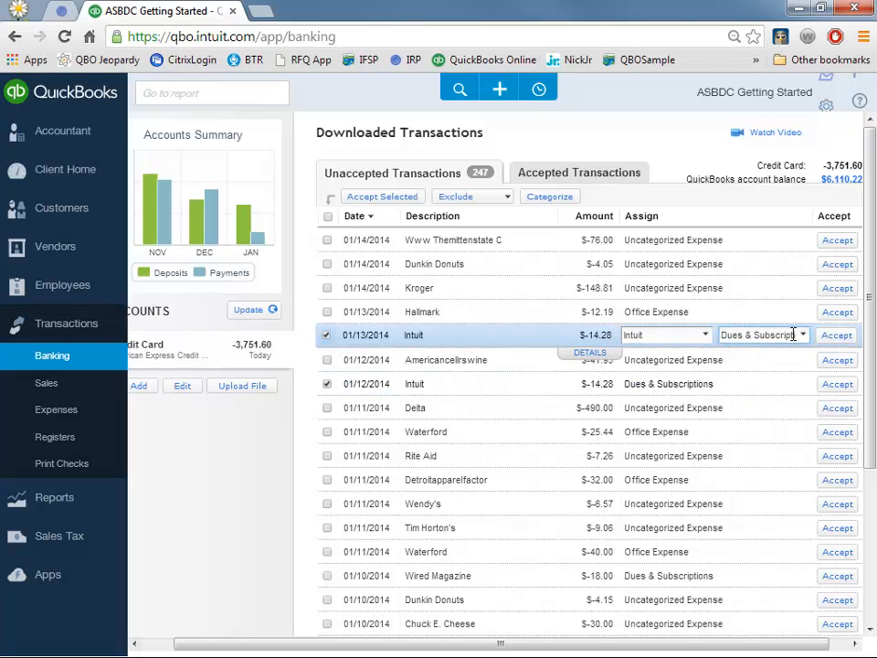
pyautogui.click(672, 383)
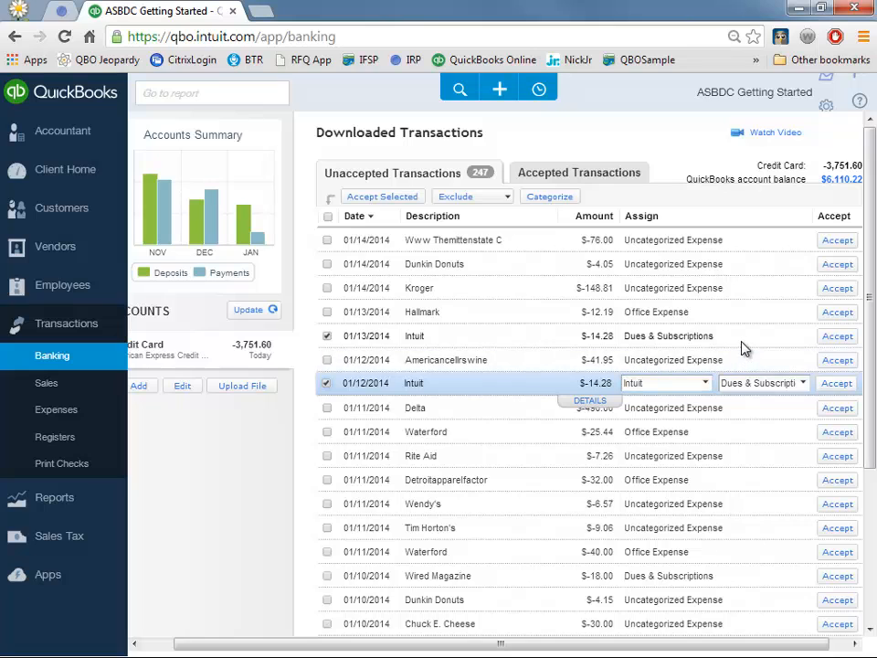
pyautogui.click(741, 338)
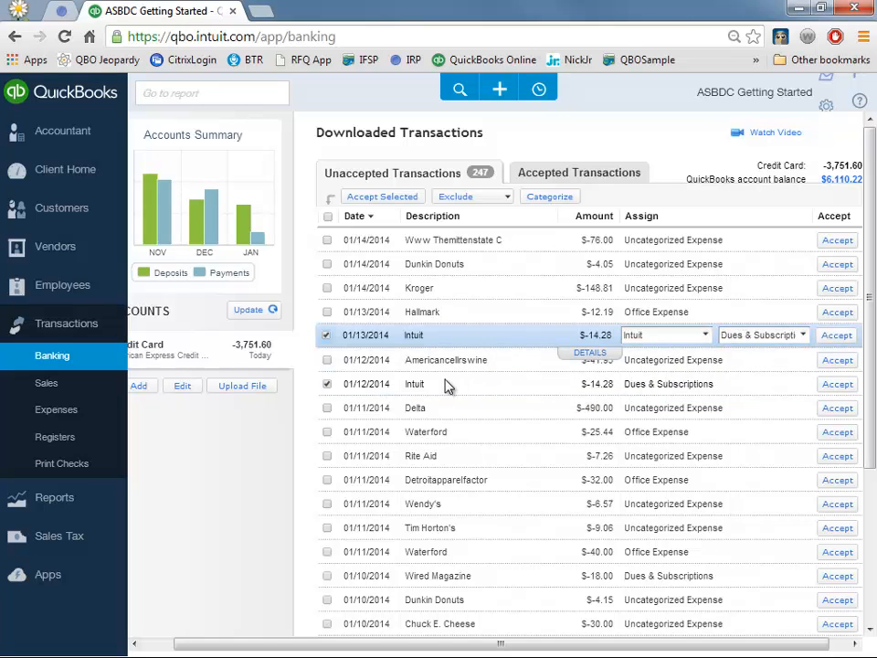
pyautogui.click(330, 555)
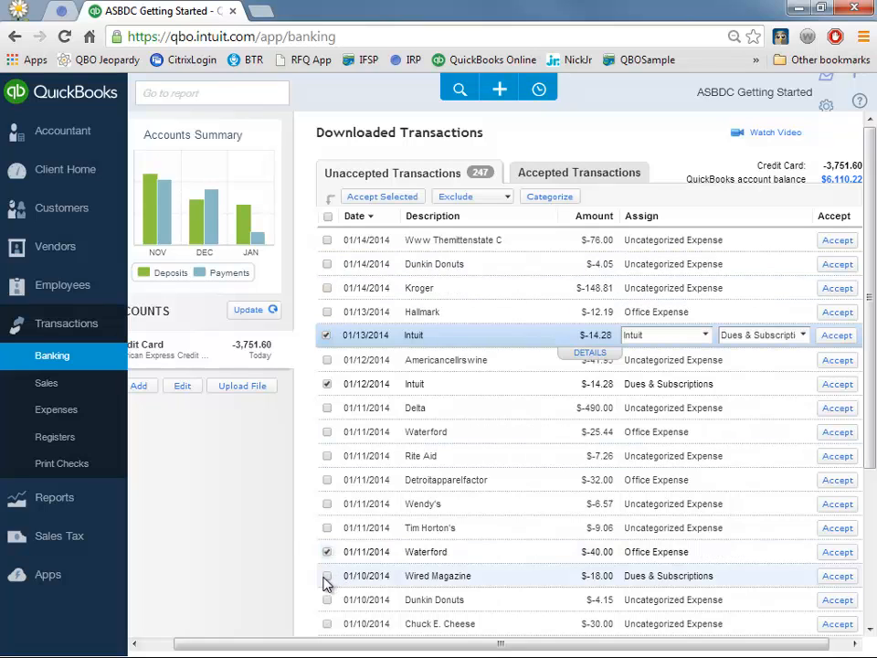
pyautogui.click(328, 576)
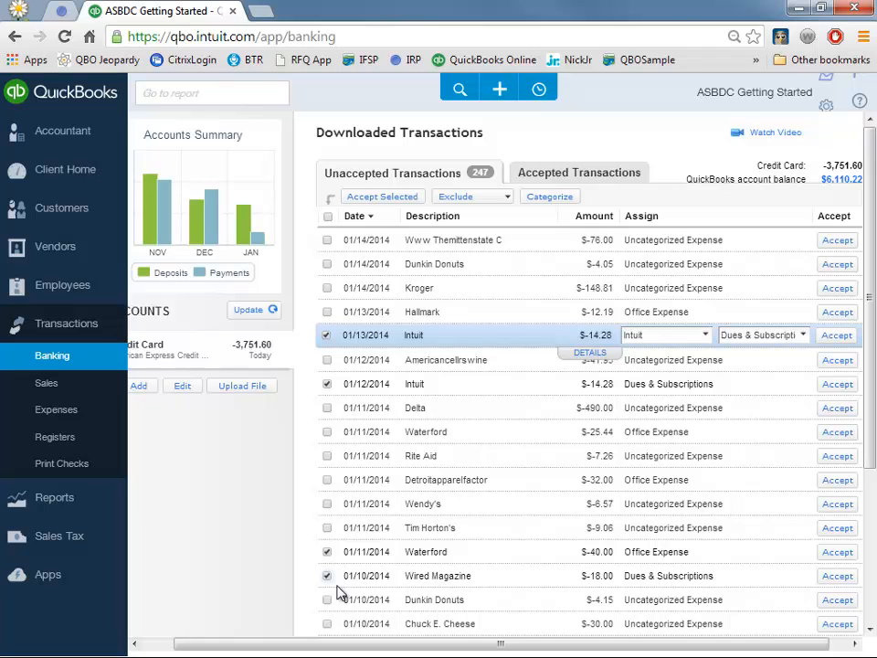
pyautogui.click(327, 432)
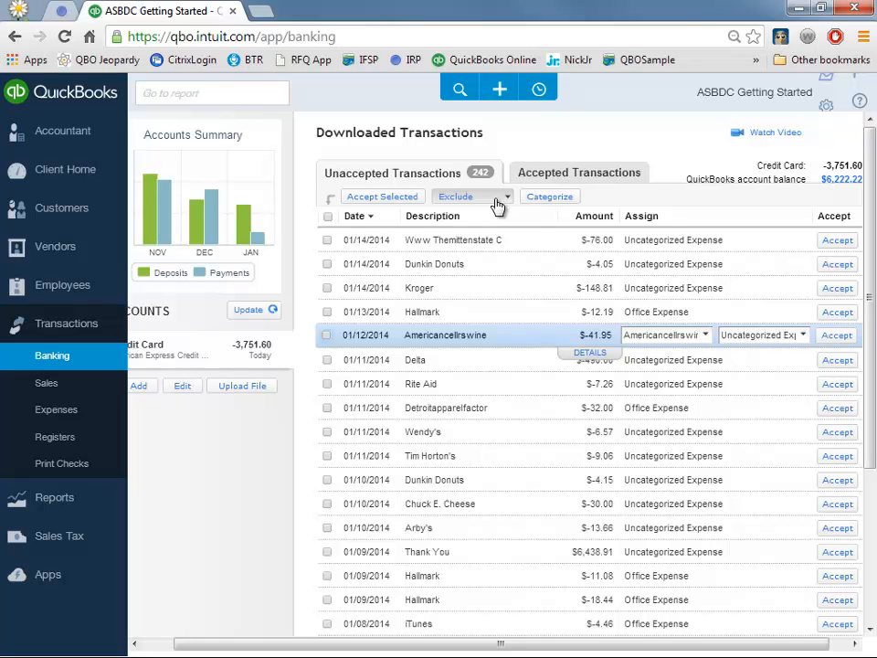
pyautogui.click(501, 199)
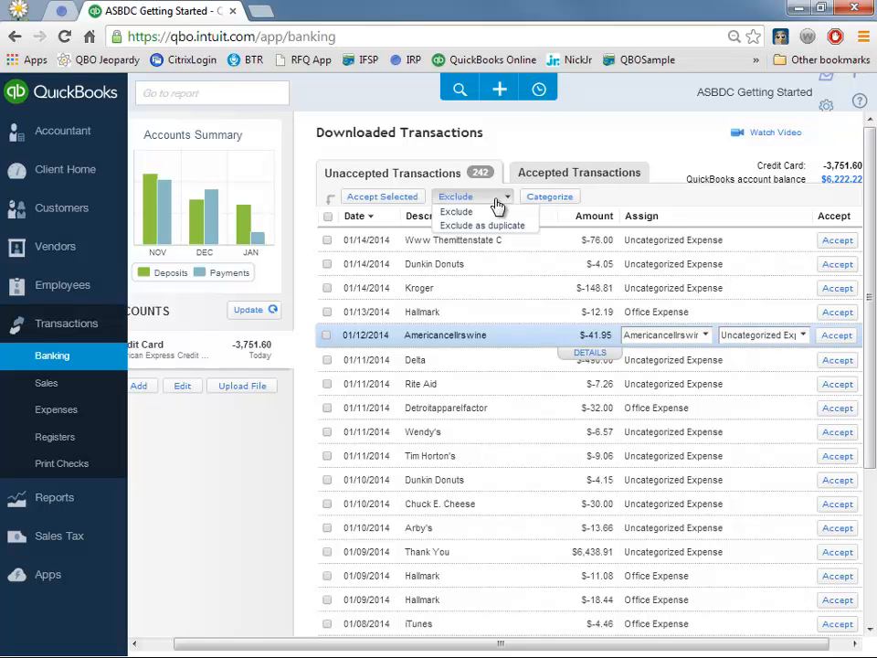
pyautogui.click(327, 264)
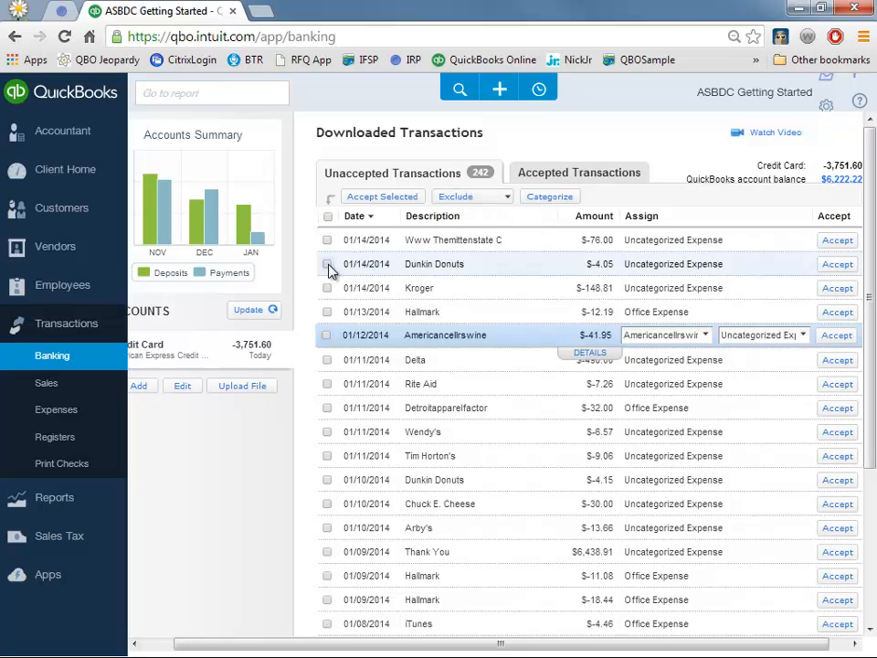
pyautogui.click(489, 204)
pyautogui.click(478, 211)
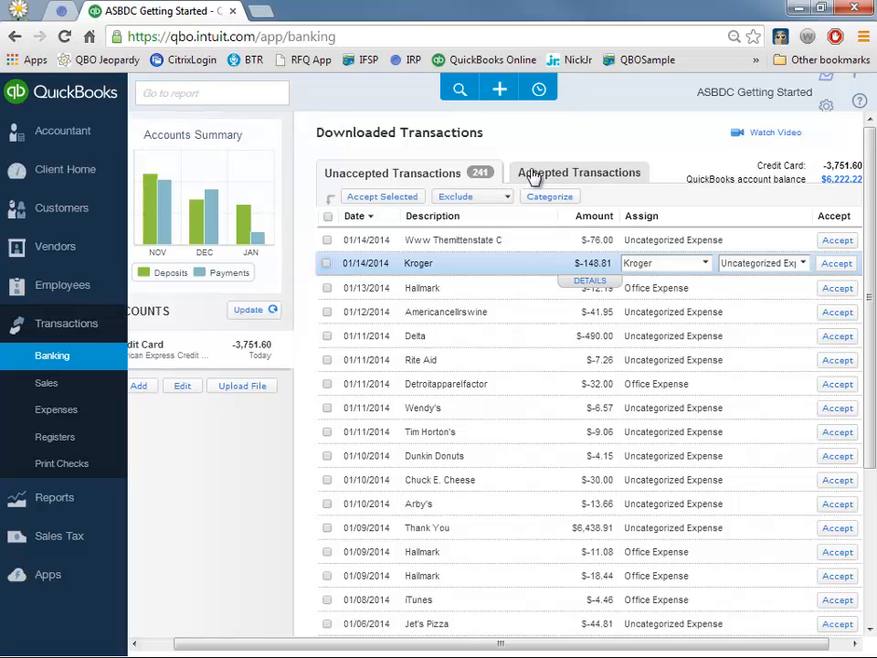
pyautogui.click(535, 176)
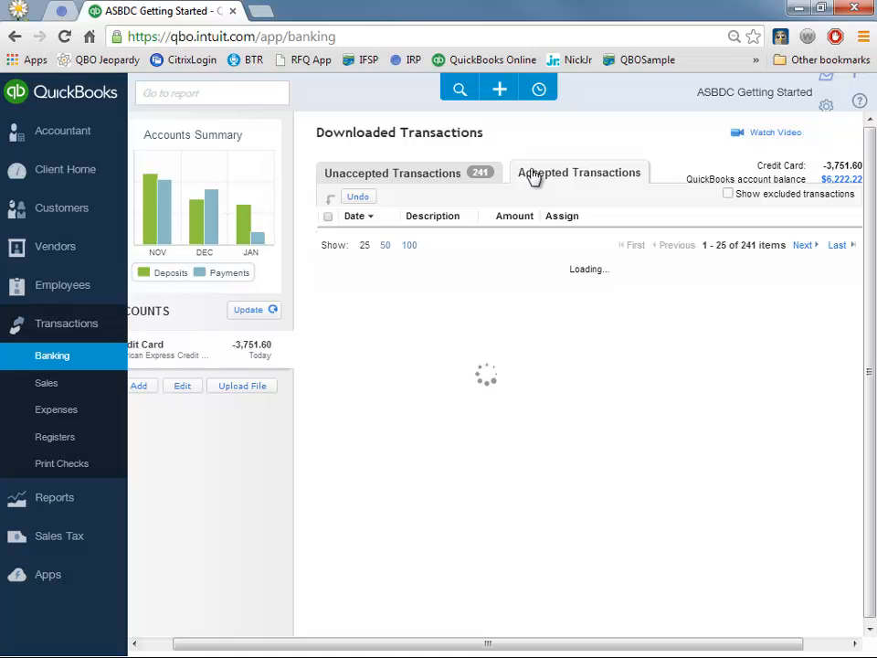
pyautogui.click(728, 195)
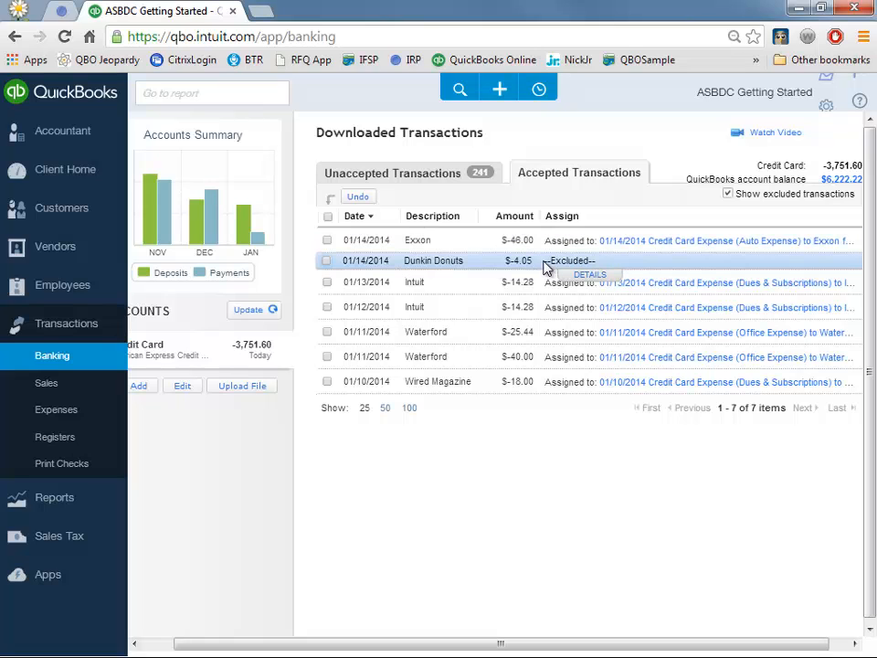
pyautogui.click(328, 261)
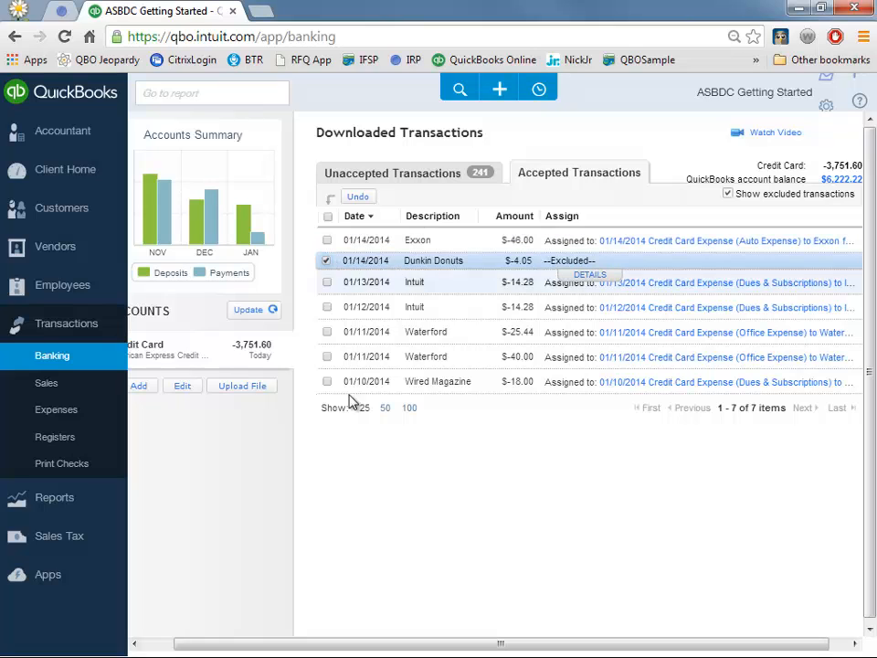
pyautogui.click(359, 198)
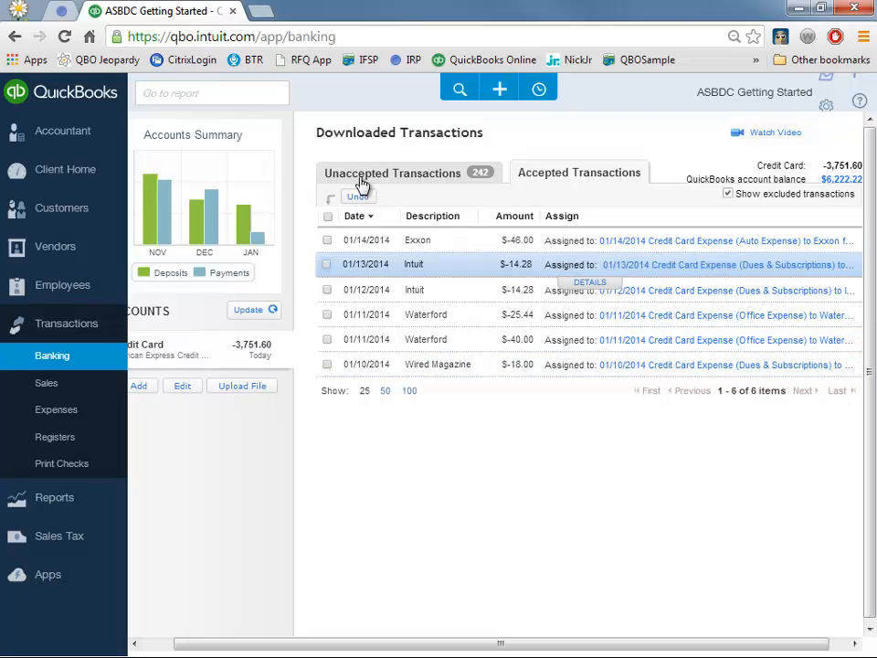
pyautogui.click(362, 174)
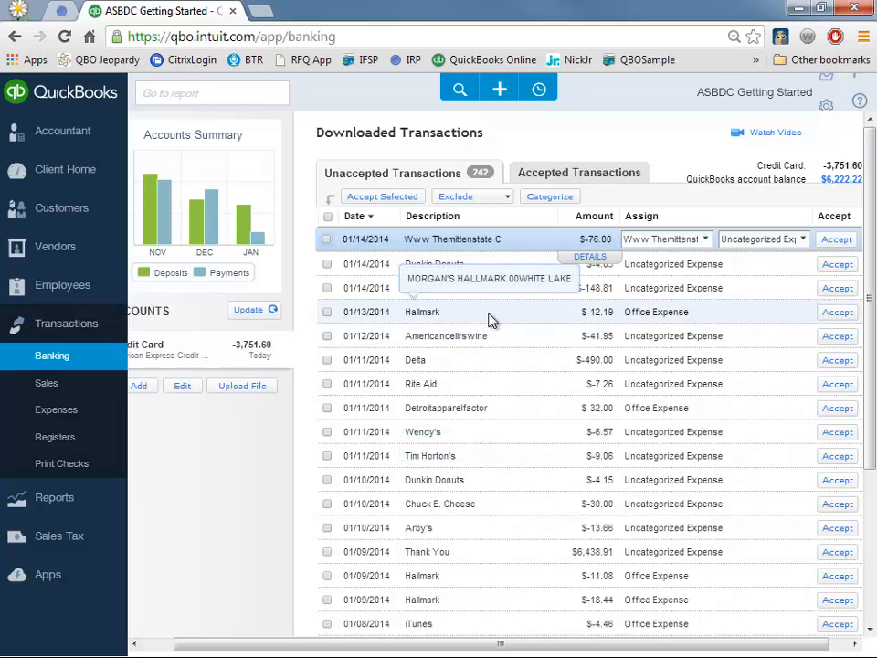
# - Start a new expense with Hallmark added as a new payee
pyautogui.click(500, 91)
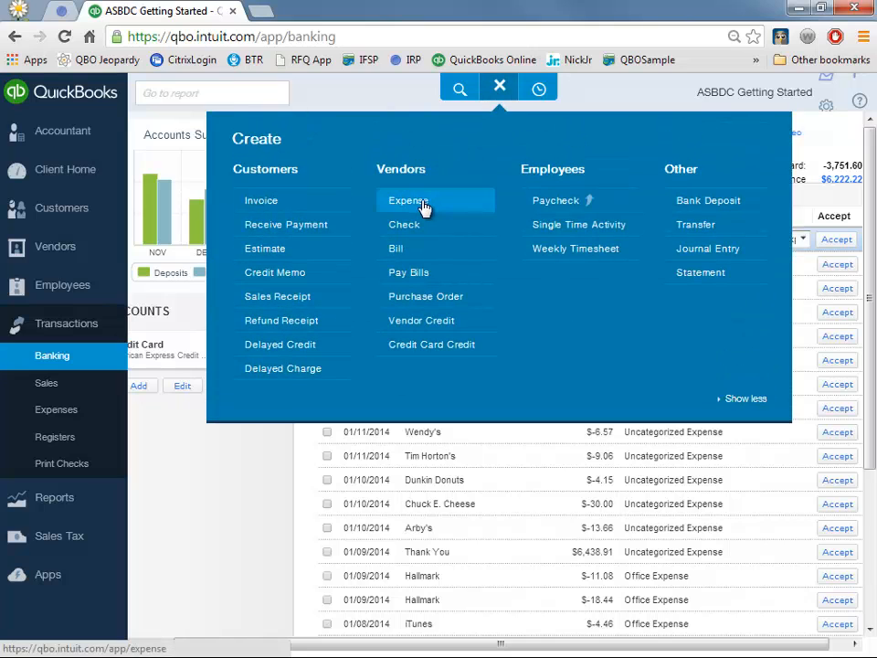
pyautogui.click(500, 88)
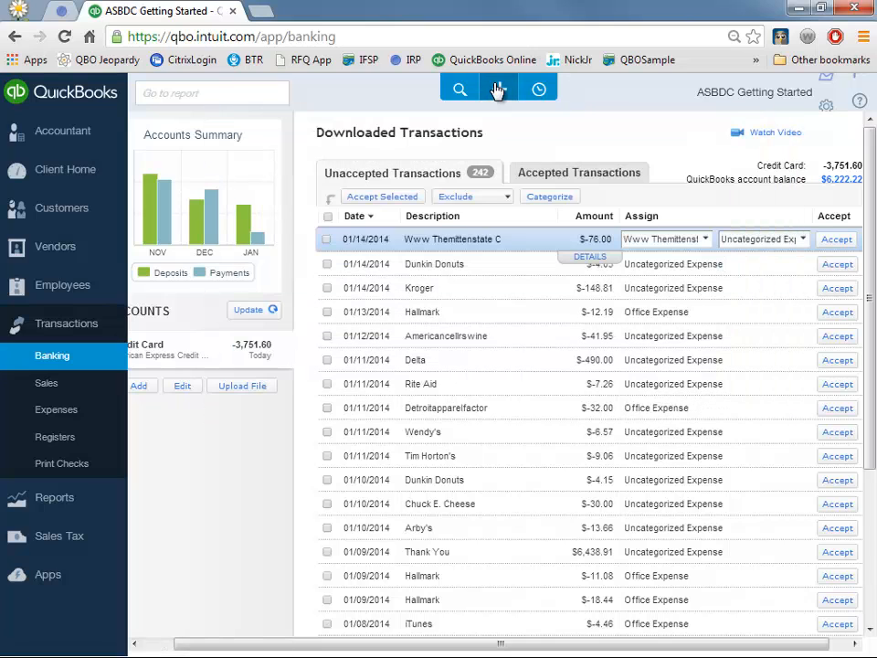
pyautogui.click(498, 90)
pyautogui.click(454, 206)
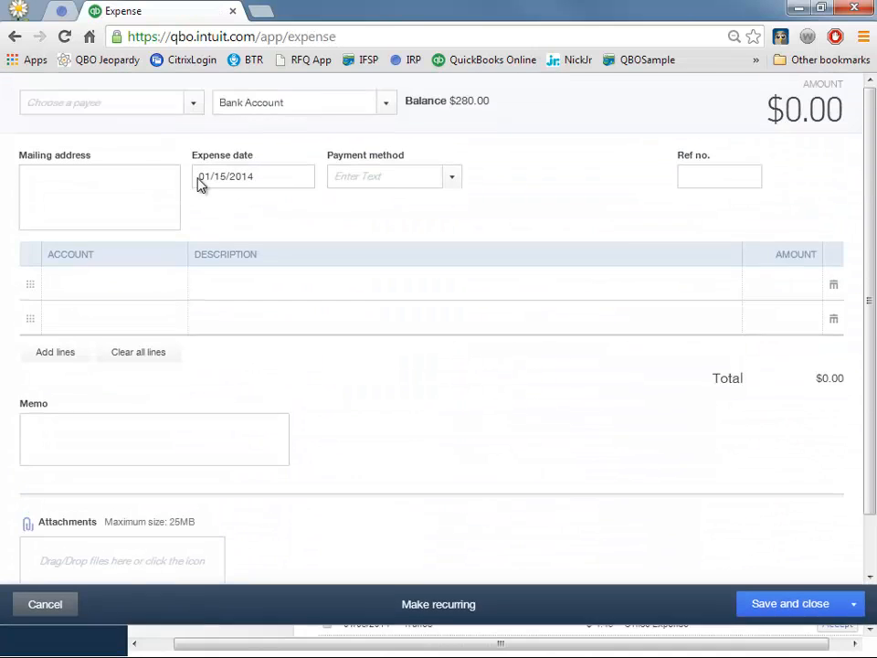
pyautogui.click(119, 135)
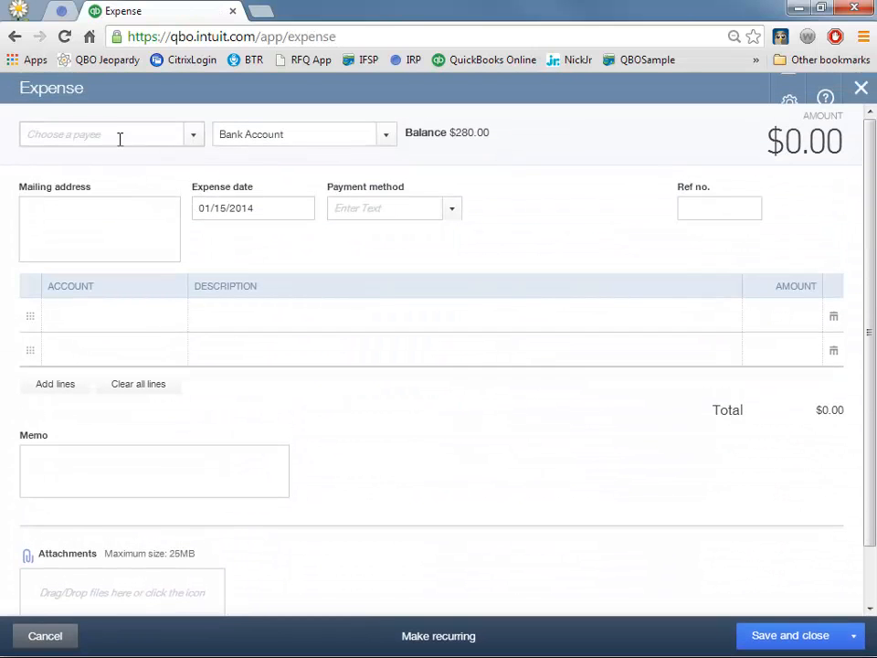
pyautogui.write('lmark')
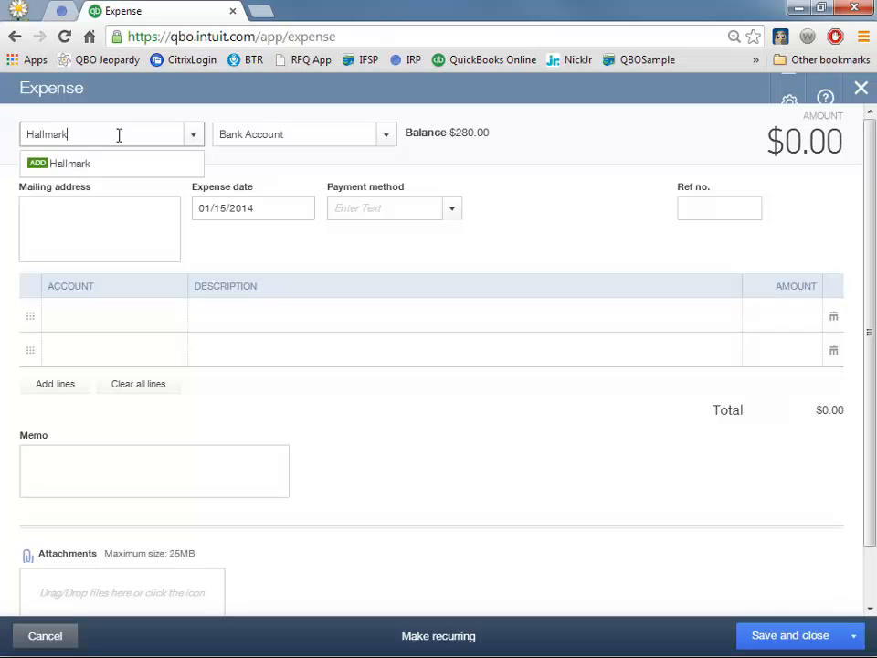
pyautogui.press('Return')
pyautogui.press('Return')
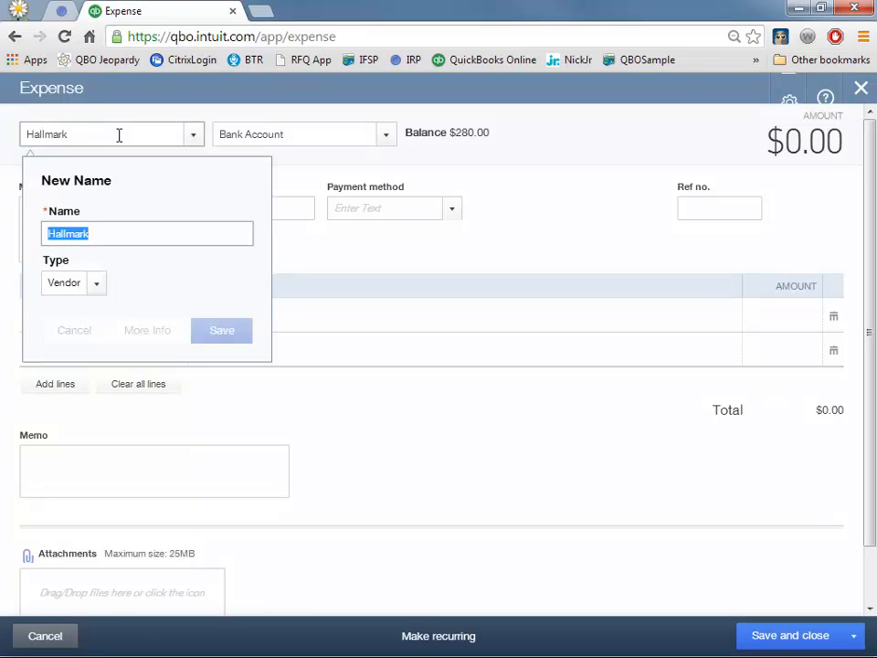
pyautogui.press('Tab')
# - Pay the Hallmark expense from the Credit Card account
pyautogui.write('ca')
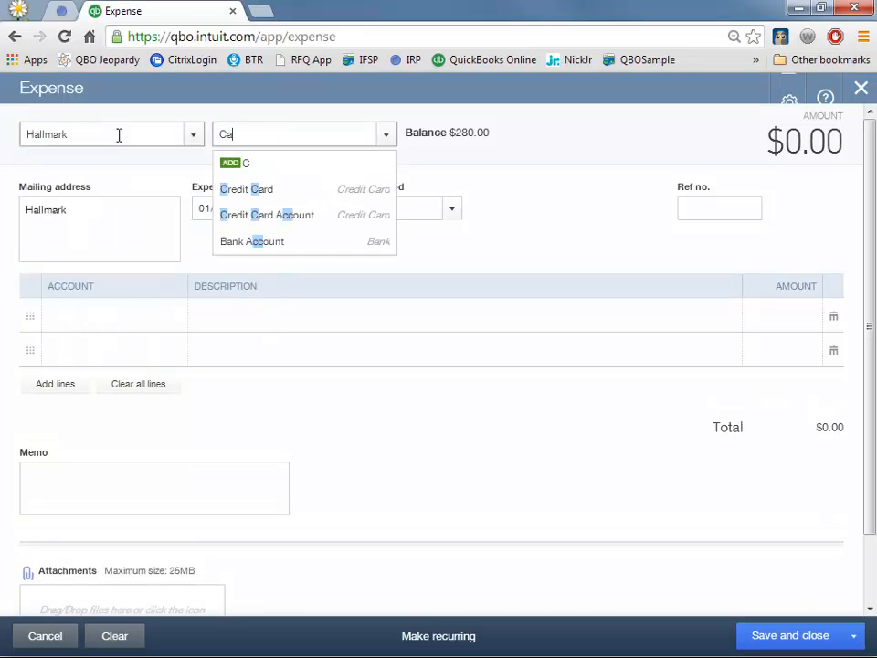
pyautogui.press('BackSpace')
pyautogui.press('BackSpace')
pyautogui.write('am')
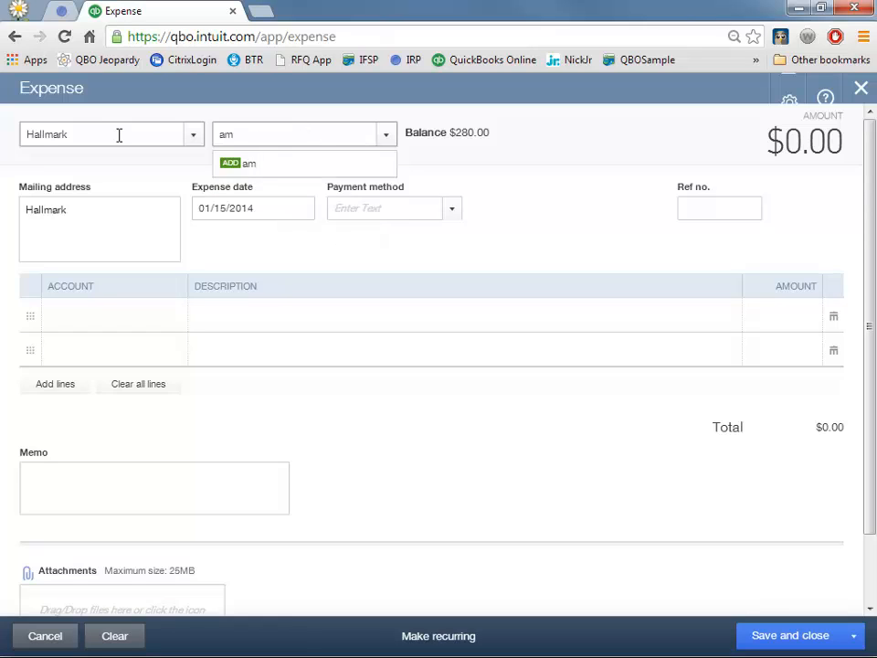
pyautogui.press('BackSpace')
pyautogui.press('BackSpace')
pyautogui.write('d')
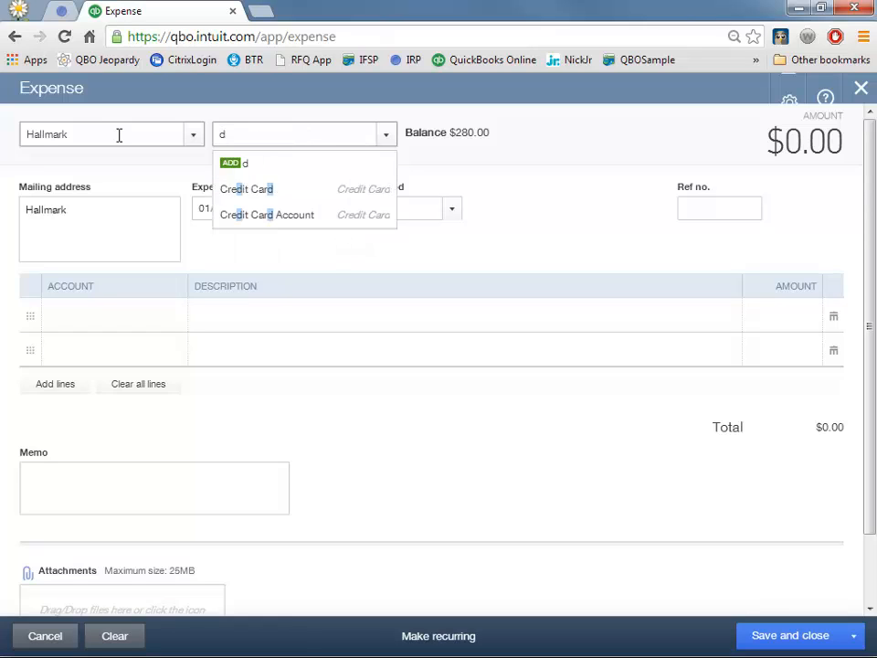
pyautogui.press('BackSpace')
pyautogui.click(386, 137)
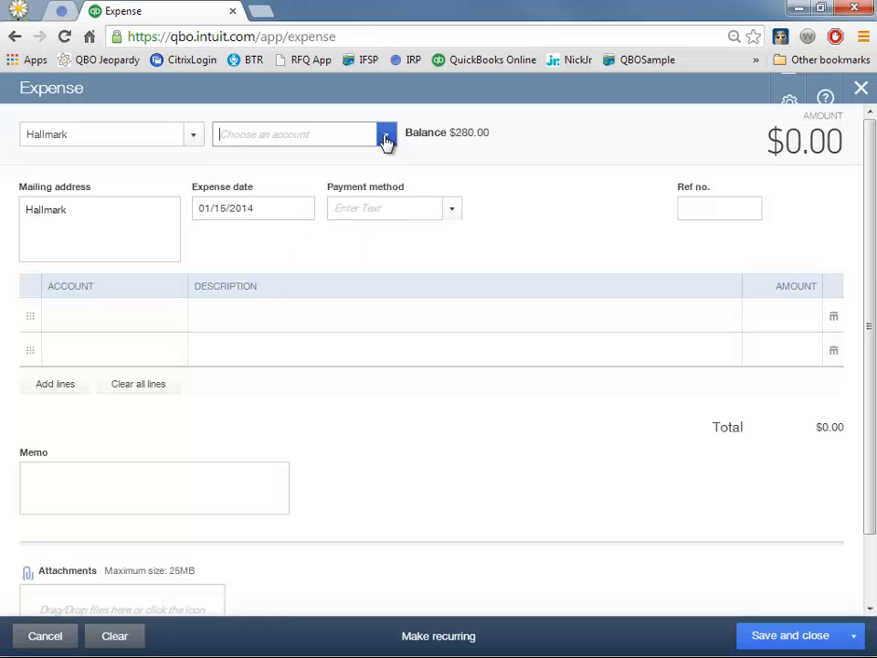
pyautogui.click(385, 137)
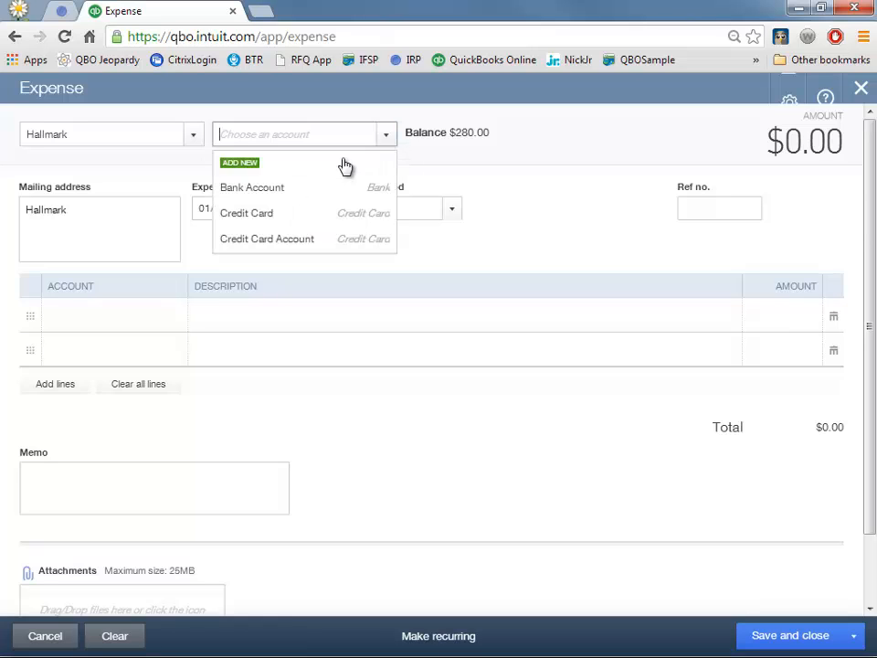
pyautogui.click(311, 227)
# - Add an Office Expense line of 12.19, date it 01/13/2014, and save the expense
pyautogui.click(107, 316)
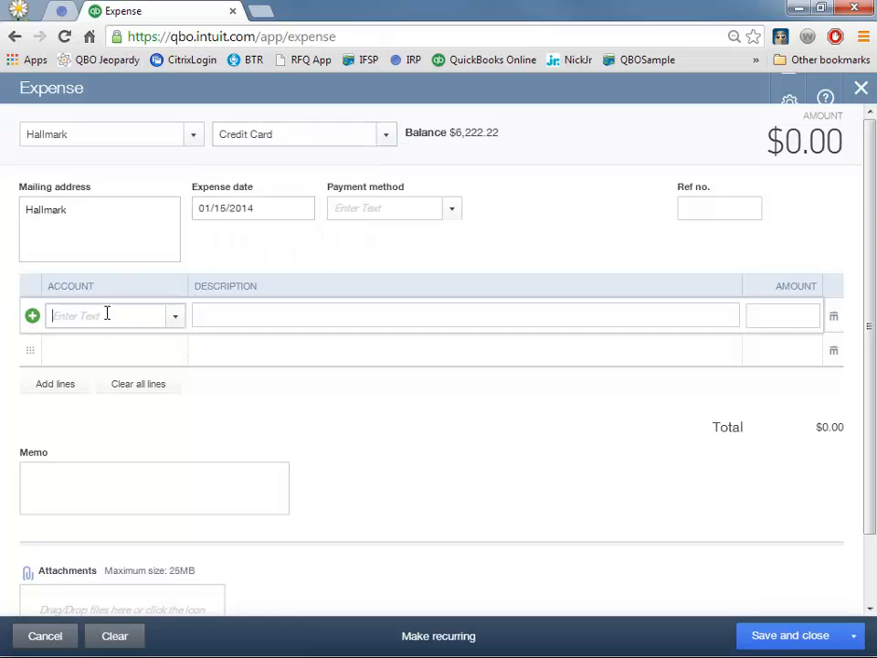
pyautogui.write('of')
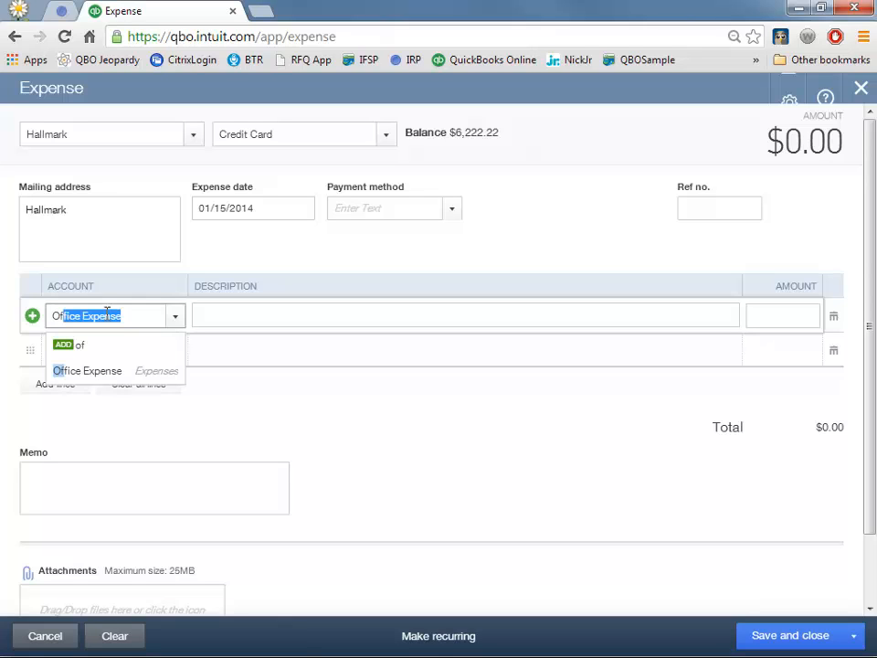
pyautogui.press('Tab')
pyautogui.press('Tab')
pyautogui.write('1')
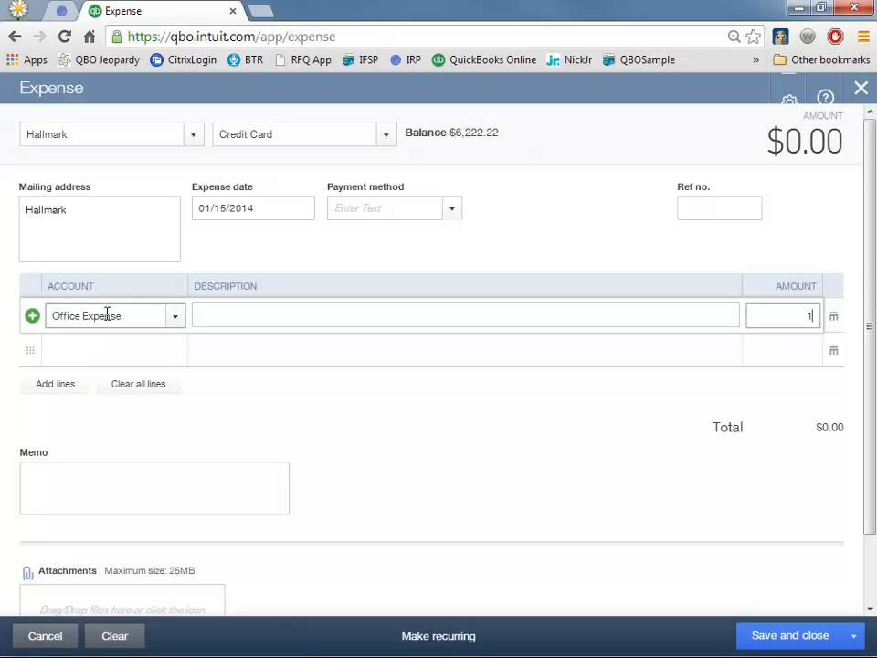
pyautogui.write('2.19')
pyautogui.press('Tab')
pyautogui.click(264, 202)
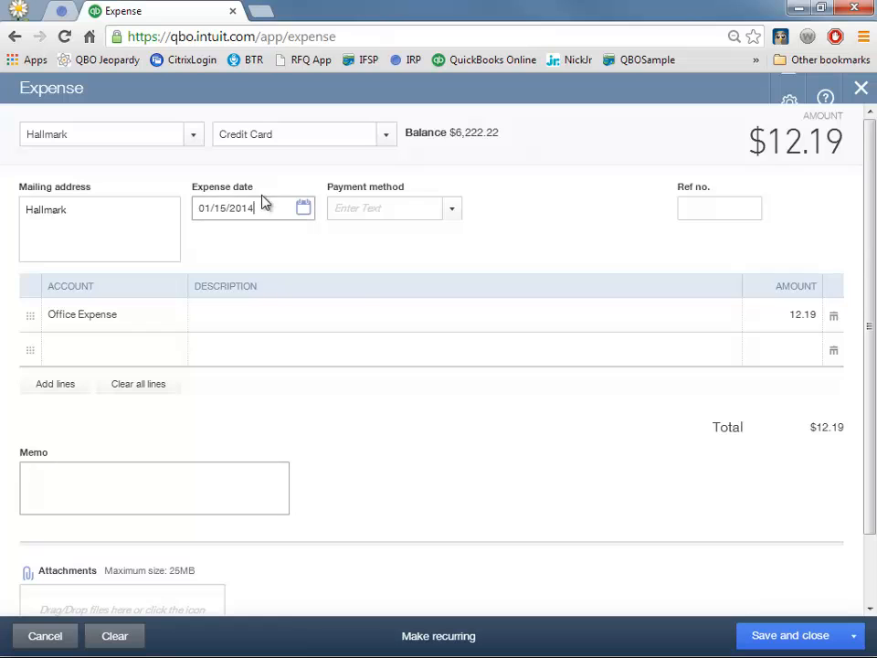
pyautogui.click(304, 217)
pyautogui.click(258, 333)
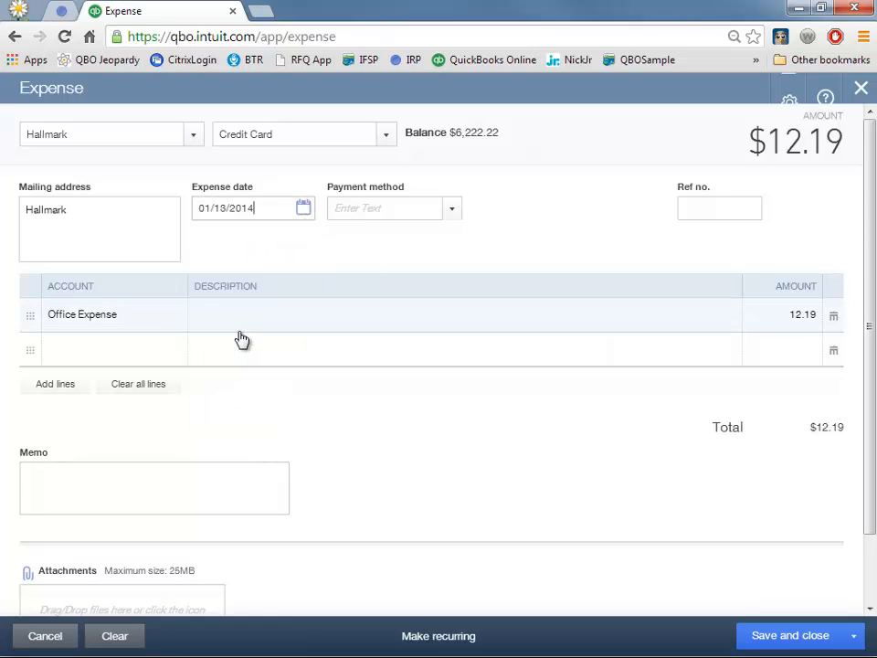
pyautogui.click(784, 641)
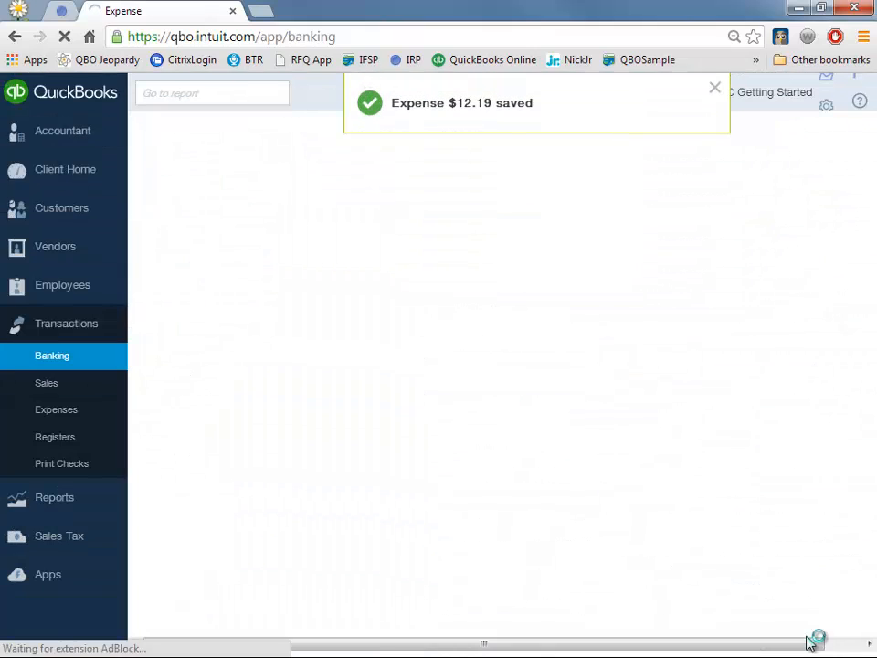
# - Match the downloaded Hallmark $12.19 charge to the 01/13/2014 expense and accept it
pyautogui.click(714, 87)
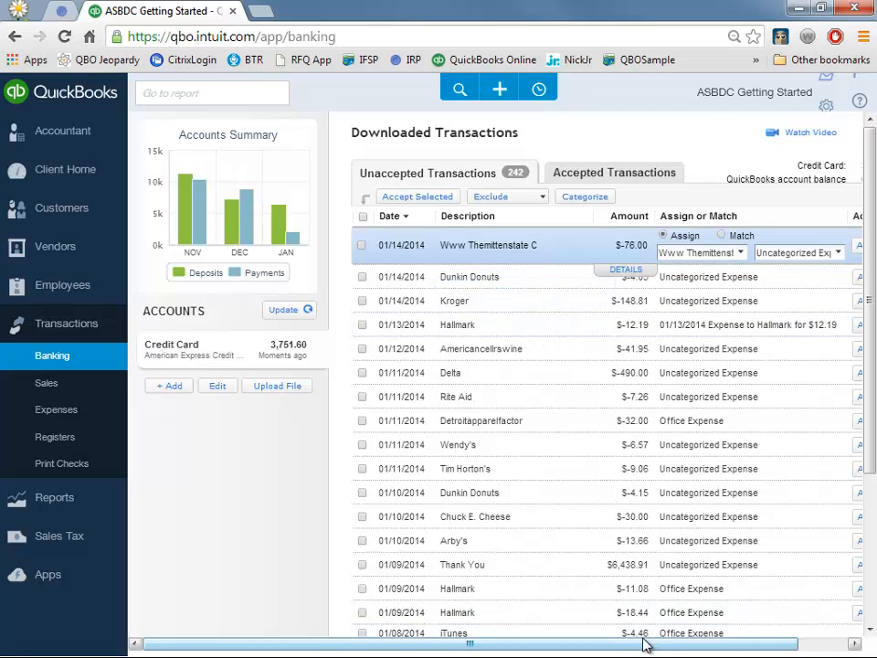
pyautogui.moveTo(646, 644); pyautogui.dragTo(715, 652)
pyautogui.click(753, 326)
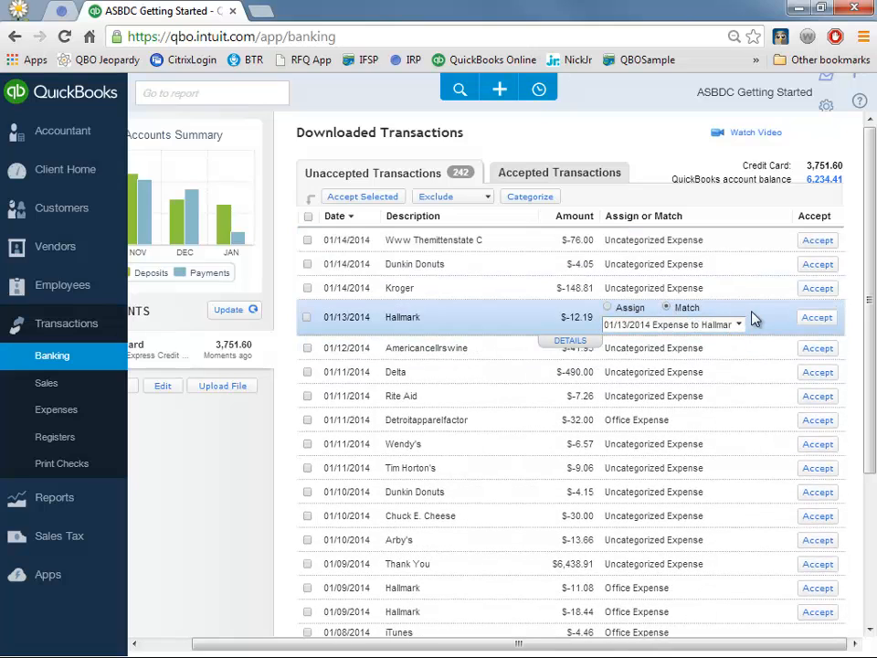
pyautogui.click(809, 322)
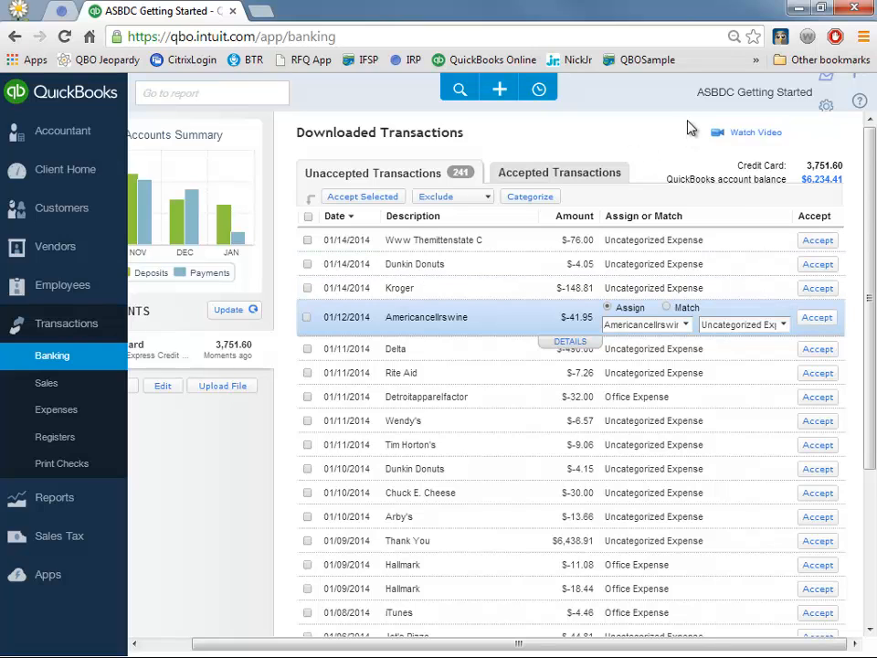
pyautogui.click(787, 100)
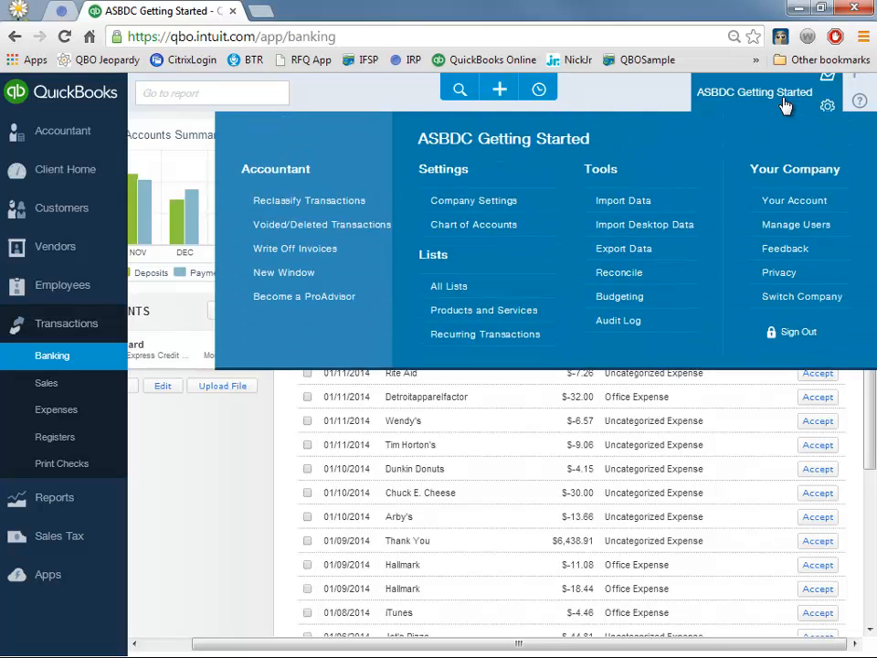
# - Choose the Credit Card account on the Reconcile page and start reconciling it
pyautogui.click(624, 274)
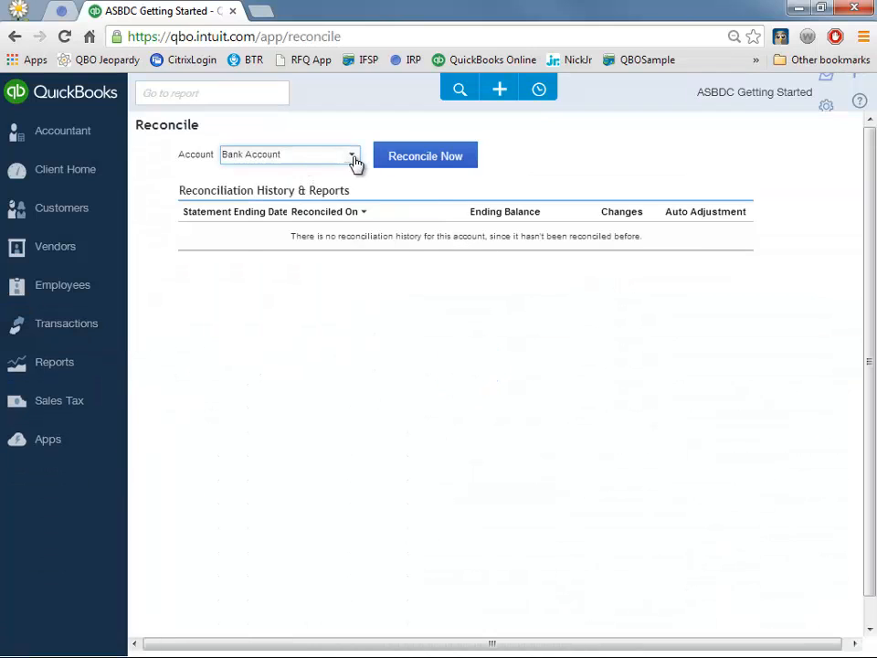
pyautogui.click(352, 156)
pyautogui.click(277, 207)
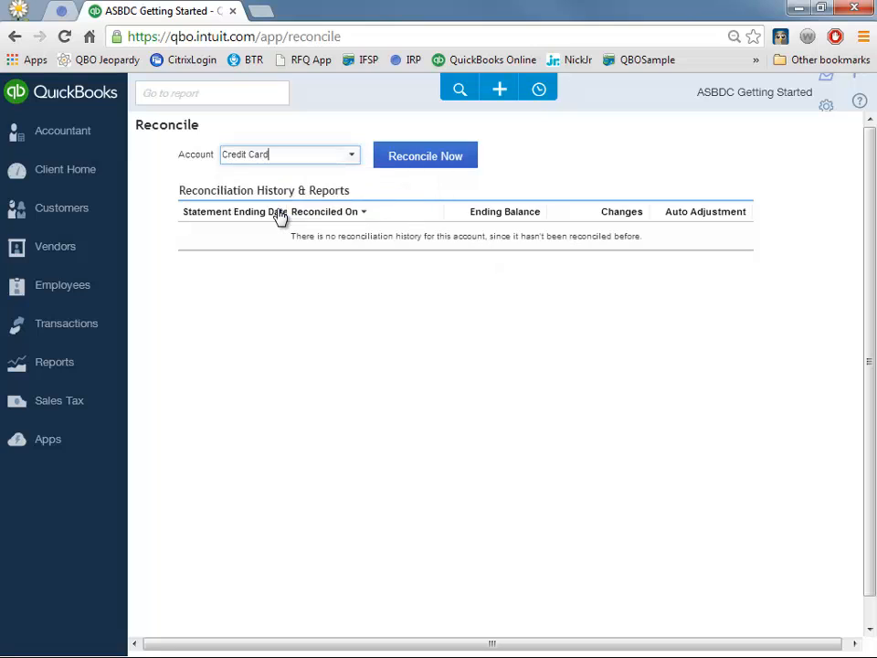
pyautogui.click(434, 157)
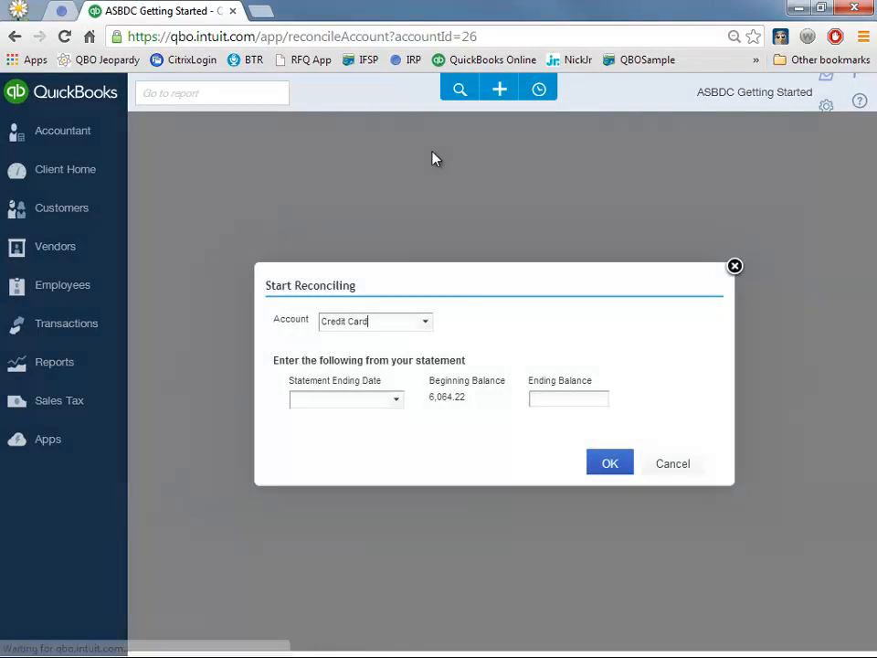
# - Enter statement ending date 01/15/2014 and ending balance 100.00
pyautogui.click(378, 397)
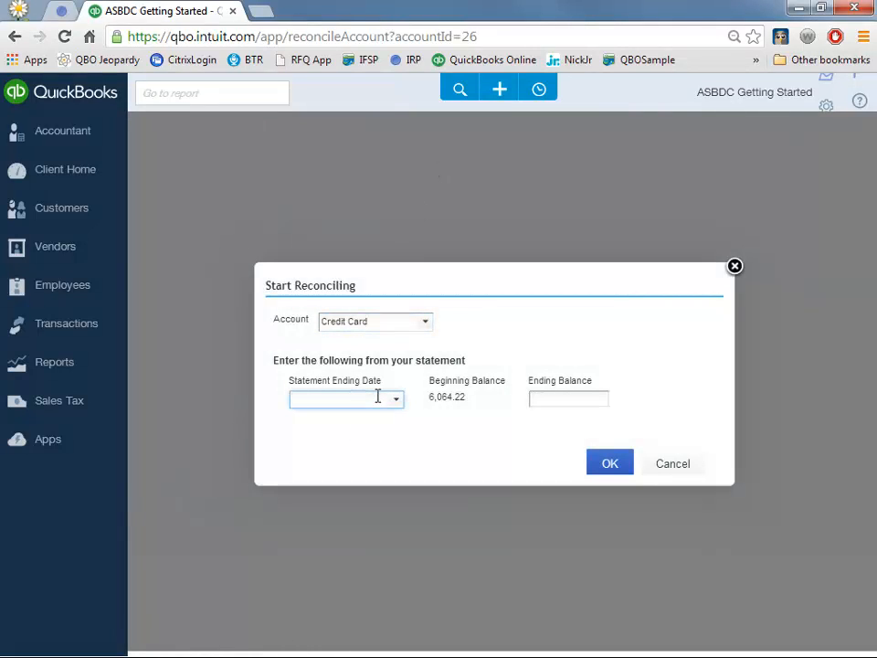
pyautogui.write('01/15/2014')
pyautogui.press('Tab')
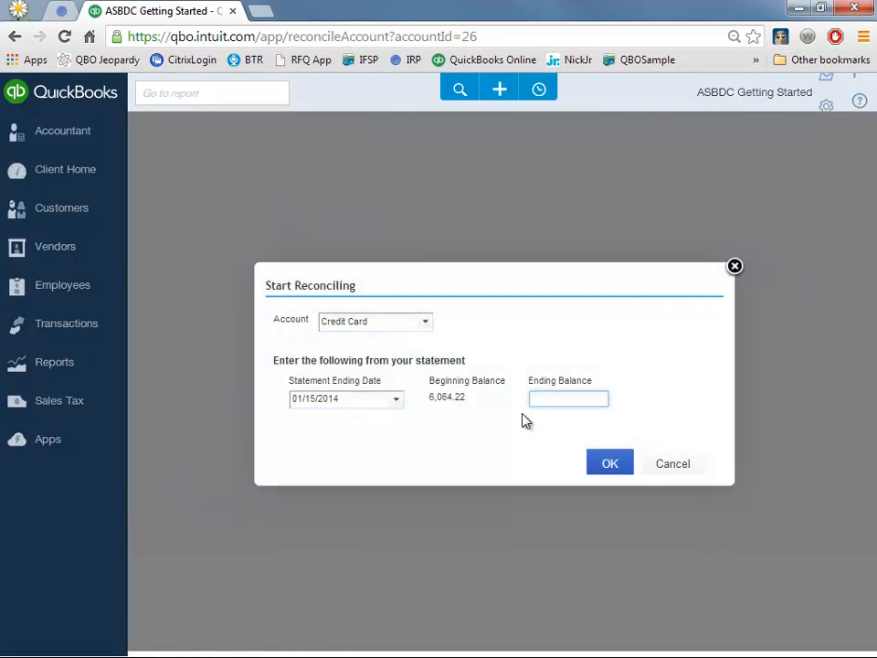
pyautogui.write('100.00')
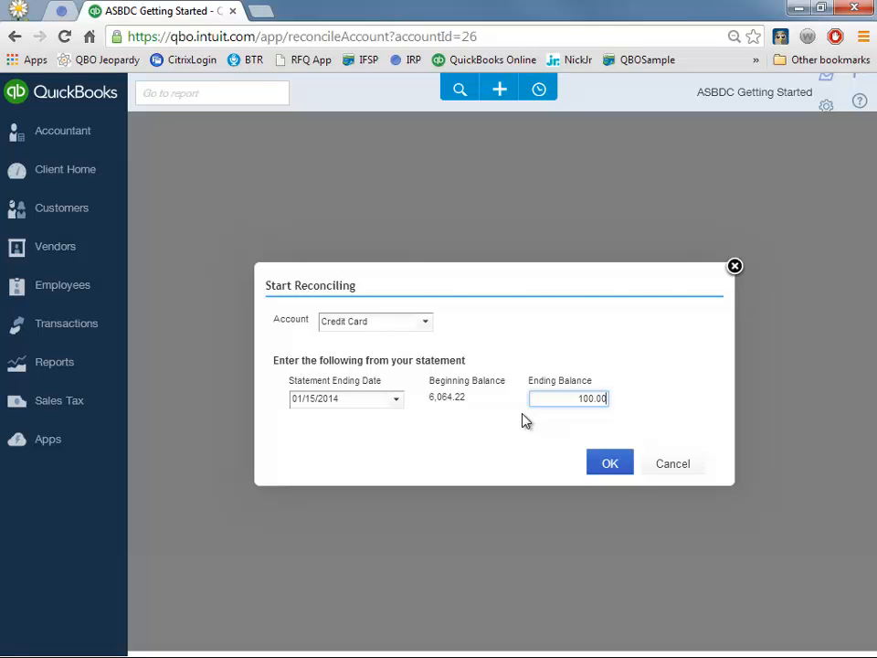
pyautogui.click(632, 470)
# - Open the 01/15/2014 credit card reconciliation with its cleared charges, then save it for later
pyautogui.click(610, 466)
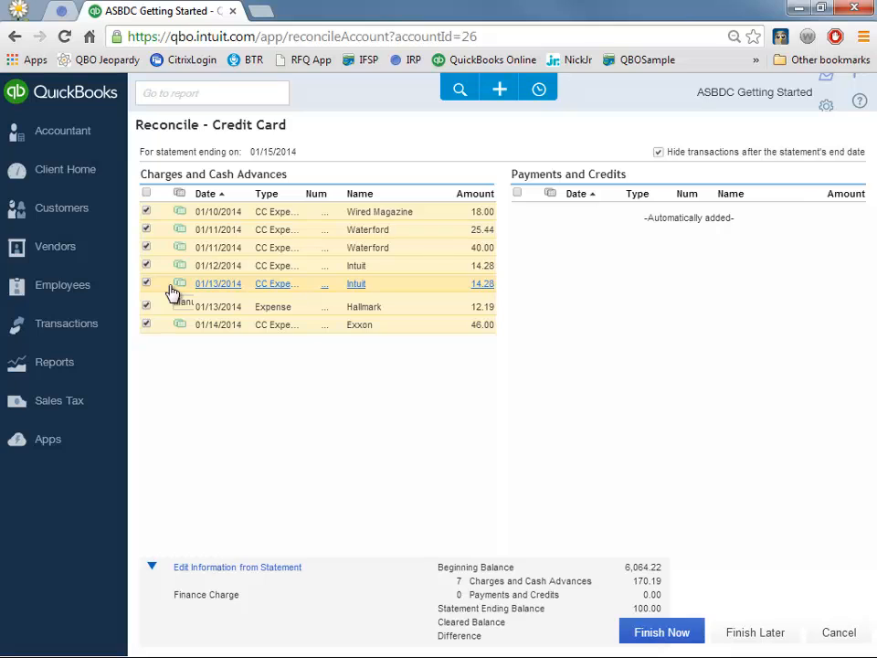
pyautogui.click(774, 632)
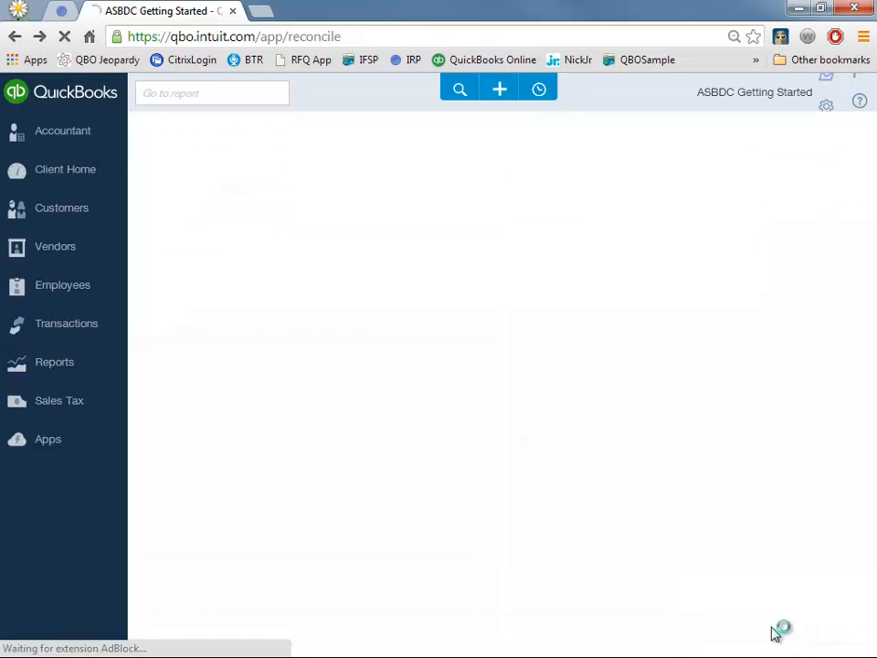